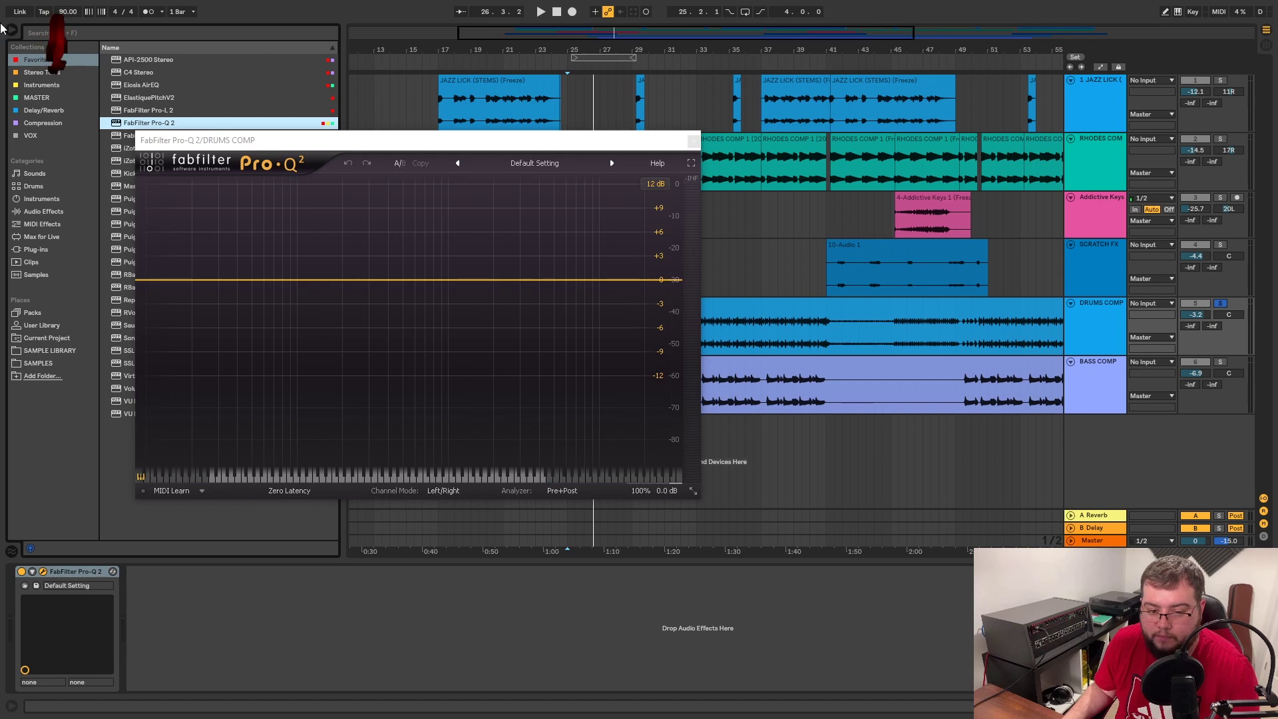
Hide the browser and reposition the Pro-Q 2 window, auditioning the soloed DRUMS COMP track through its analyzer
left_click(9, 30)
left_click_drag(307, 141, 542, 110)
key("space")
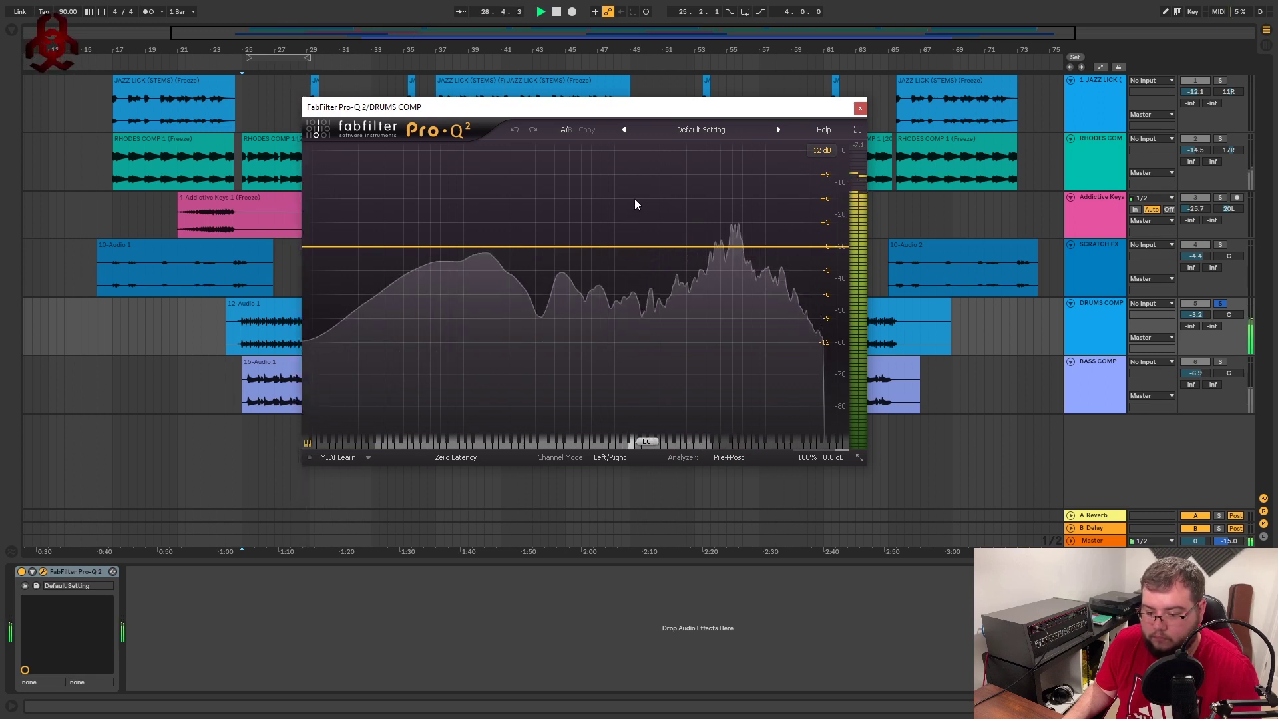
key("space")
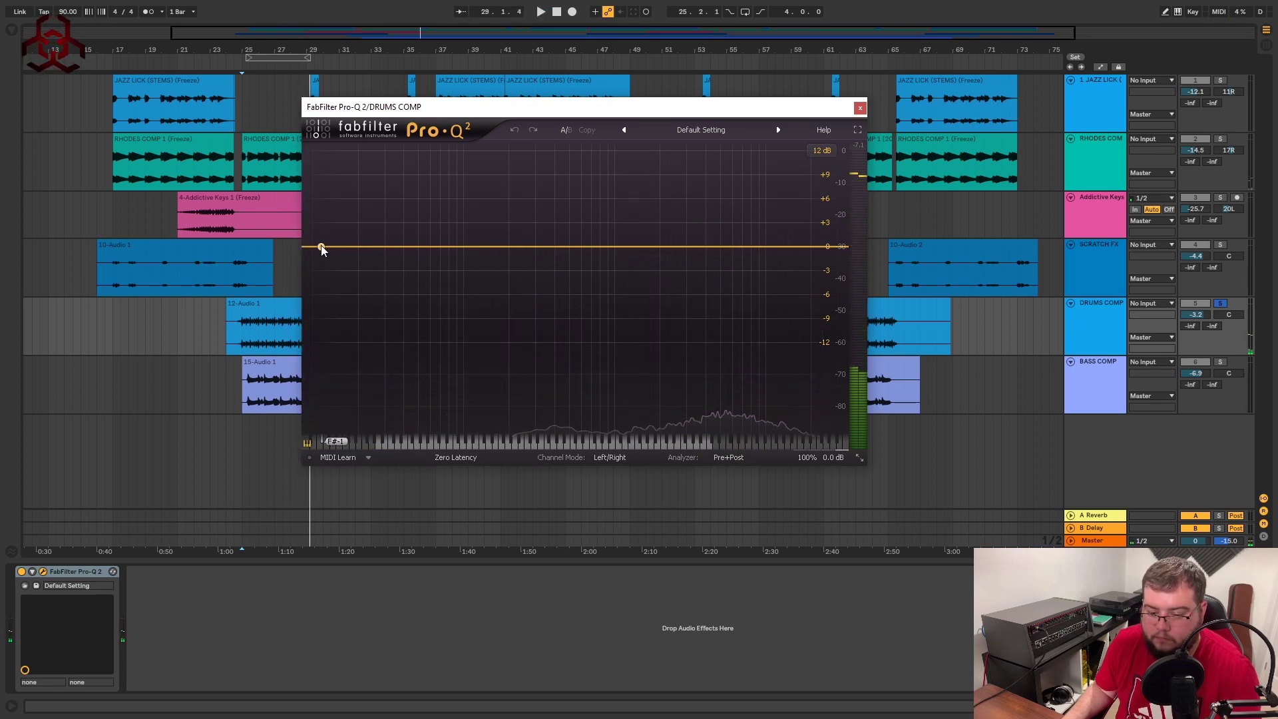
Add a 96 dB/oct low cut at about 20.6 Hz to the drums EQ and compare it bypassed and active during playback
double_click(322, 247)
left_click(348, 409)
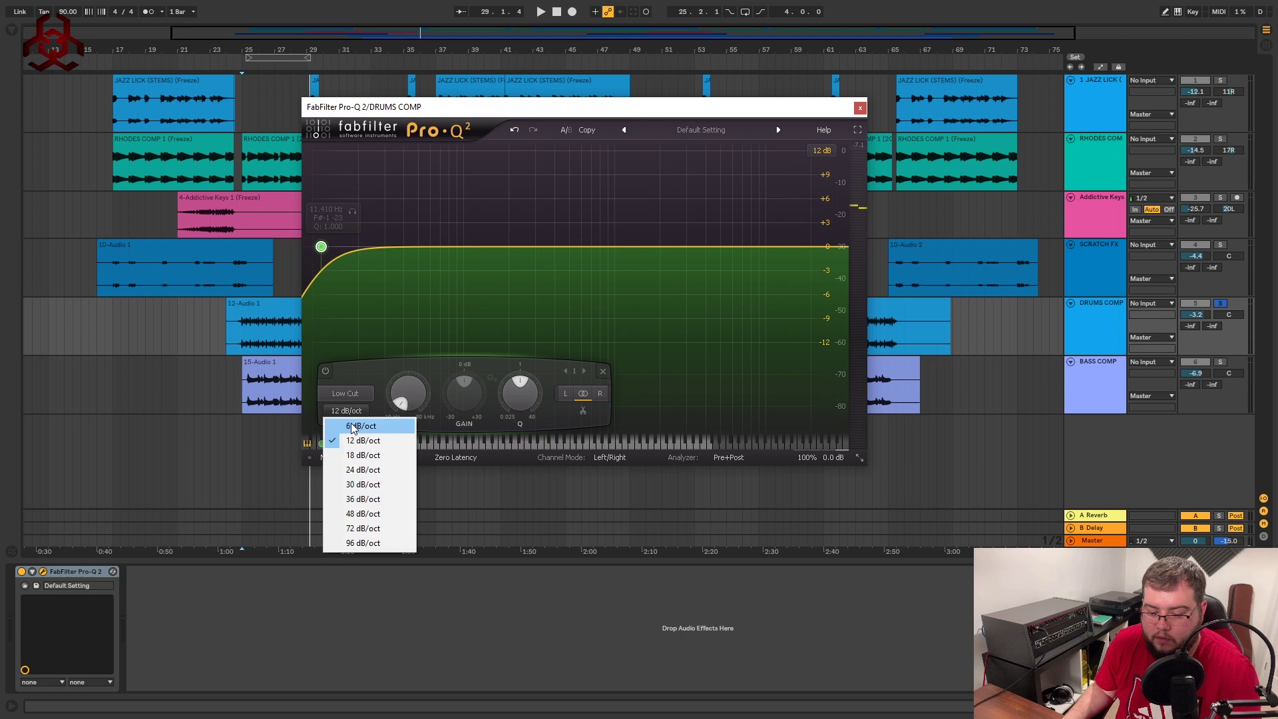
left_click(365, 548)
key("space")
left_click_drag(353, 212, 396, 216)
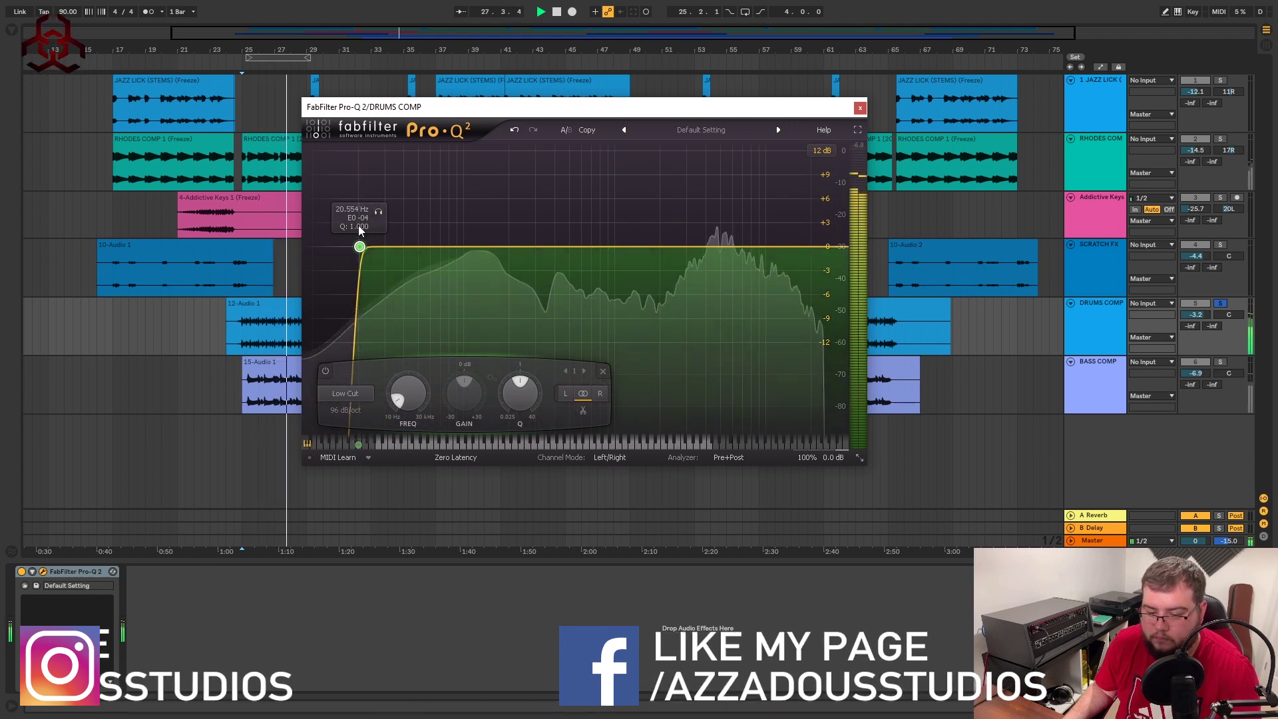
left_click(326, 371)
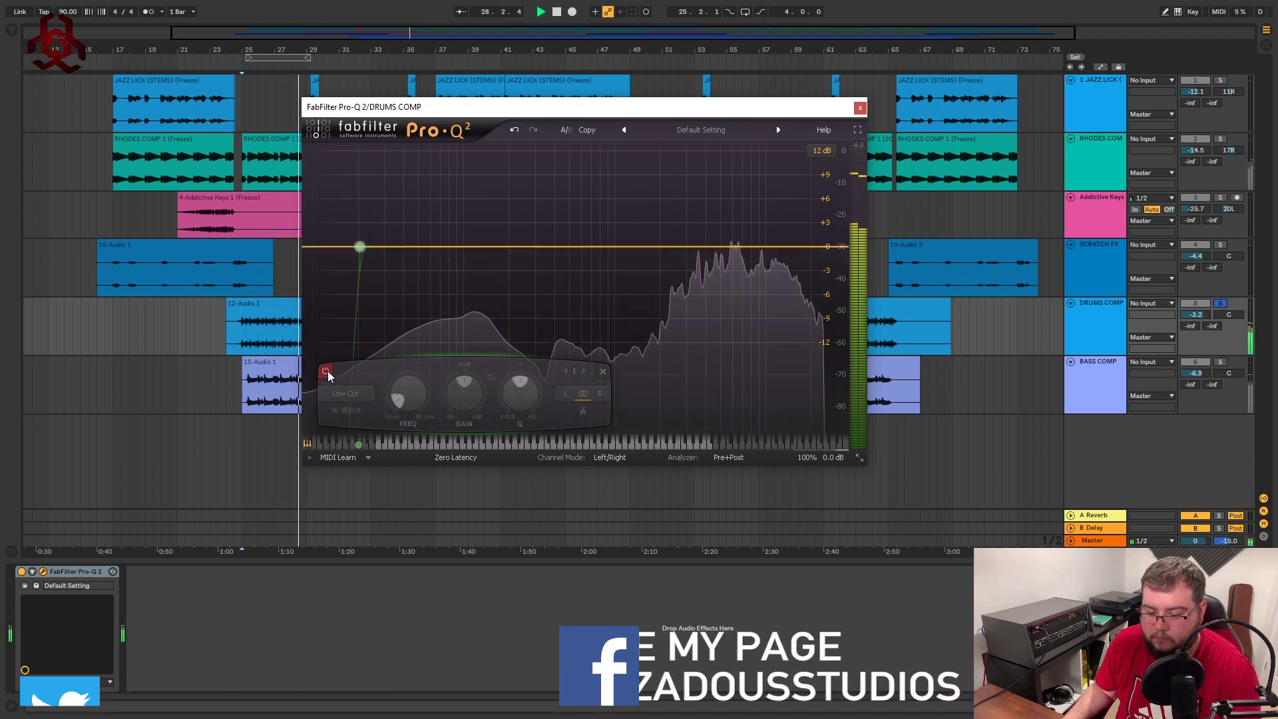
left_click(326, 371)
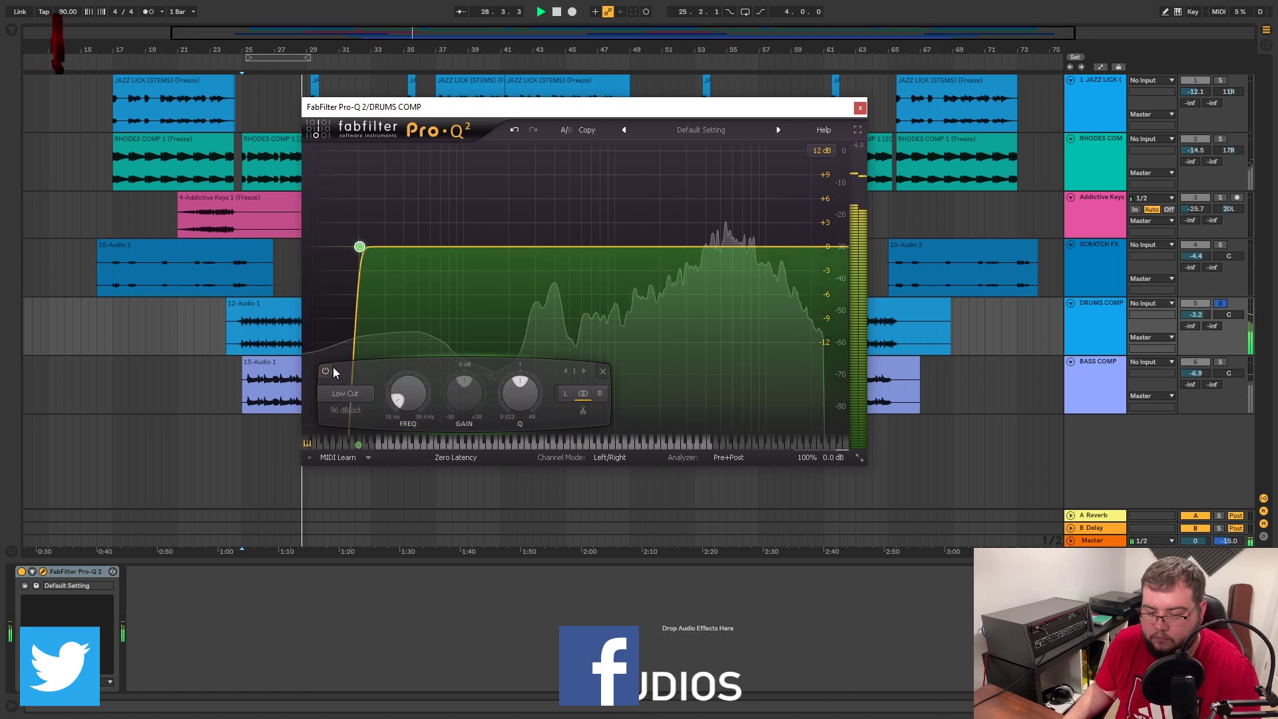
Close the drums EQ window, unsolo the DRUMS COMP track and stop playback
left_click(859, 108)
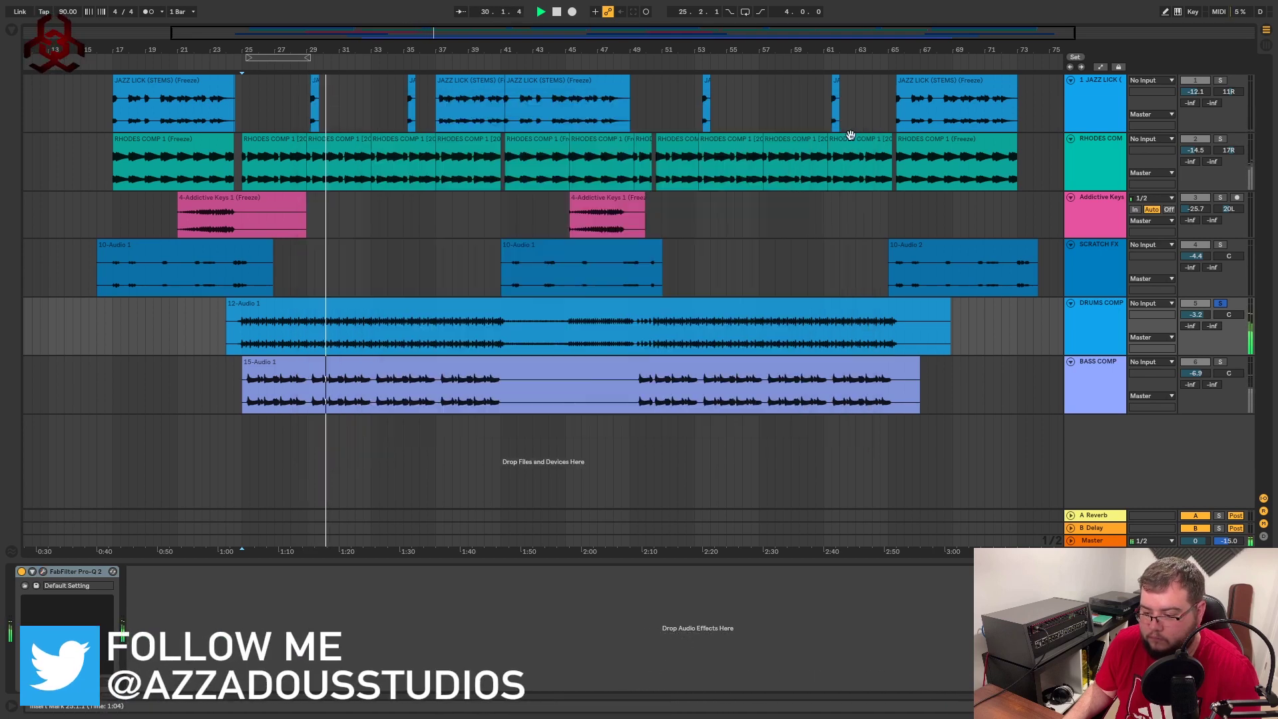
left_click(1222, 303)
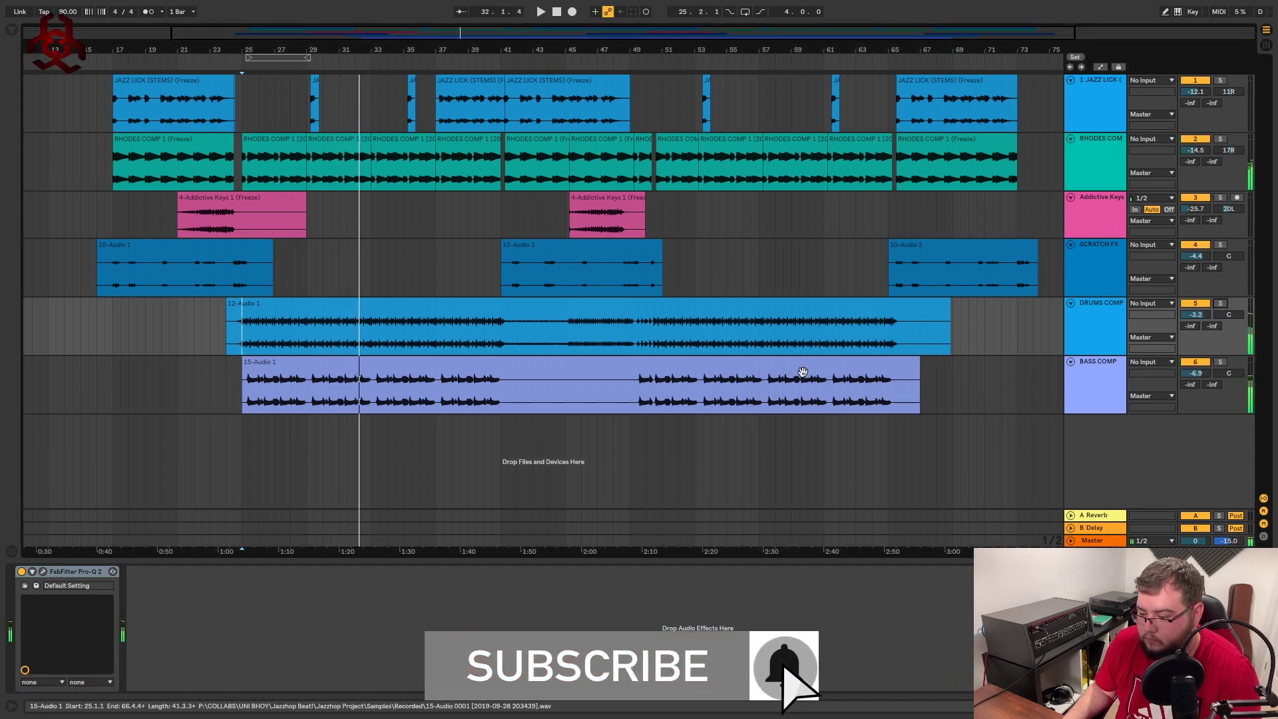
key("space")
left_click(370, 391)
left_click(371, 309)
left_click(347, 364)
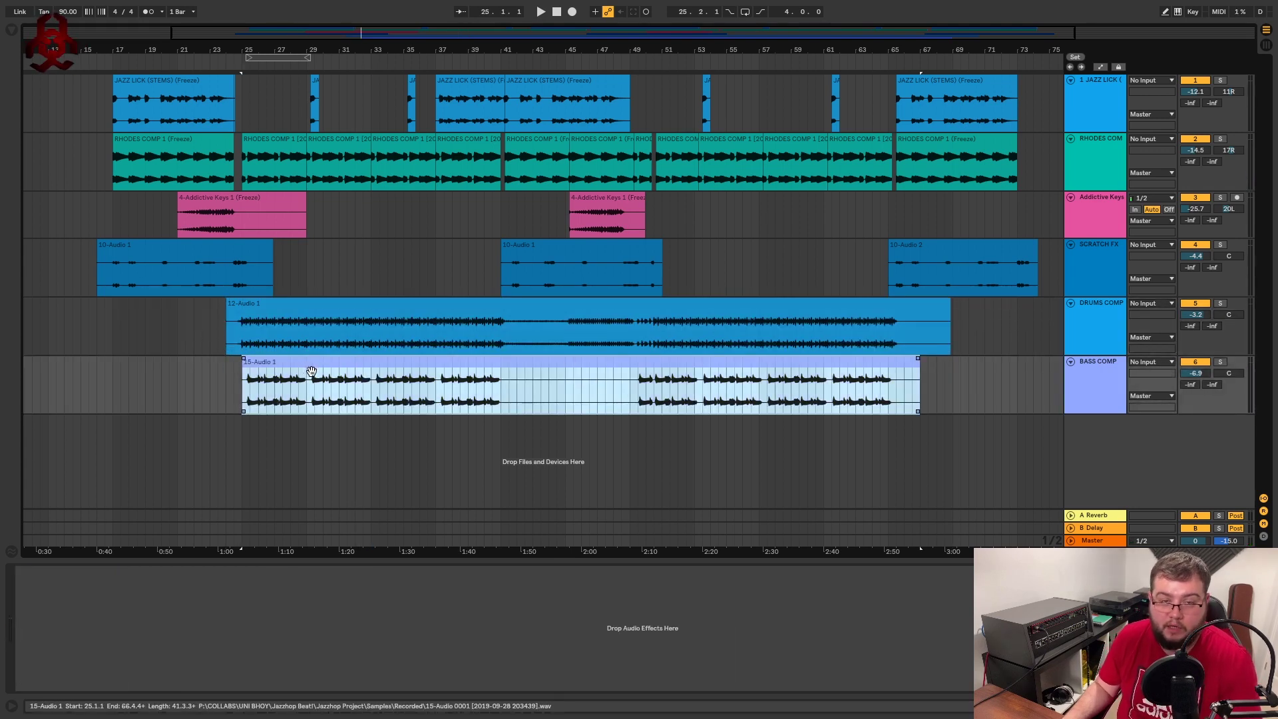
left_click(334, 351)
left_click(329, 361)
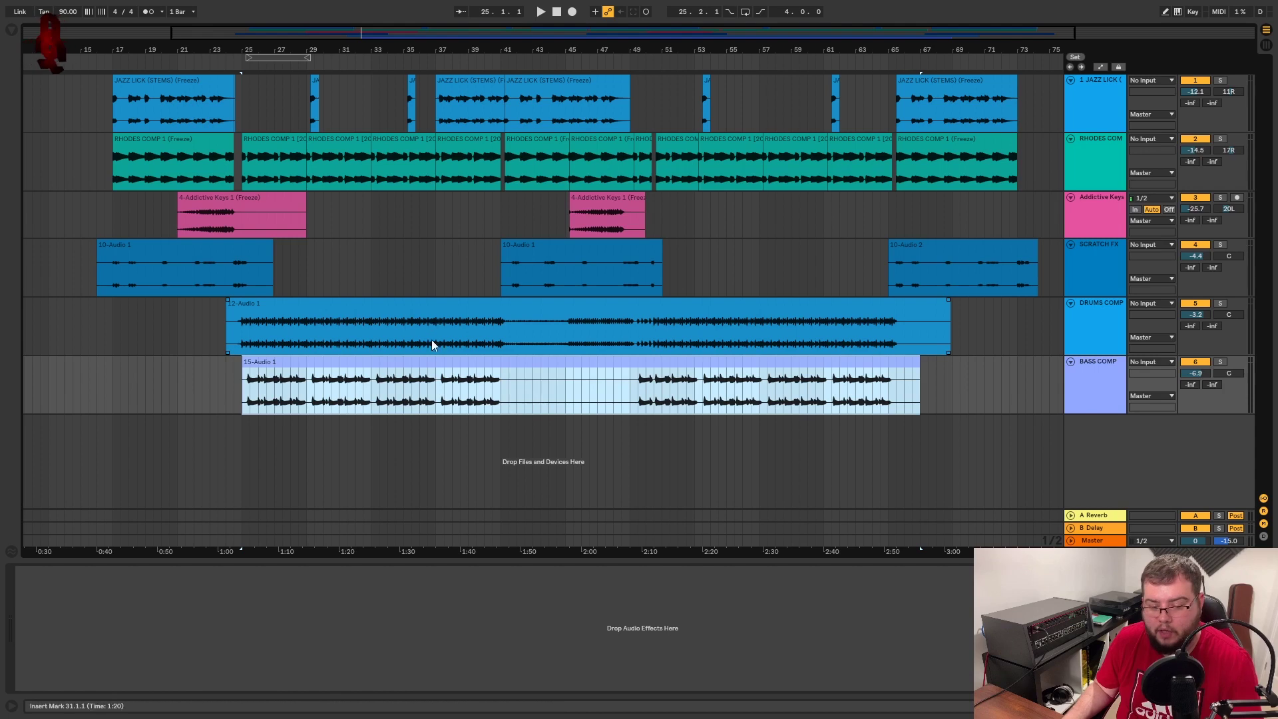
left_click(411, 340)
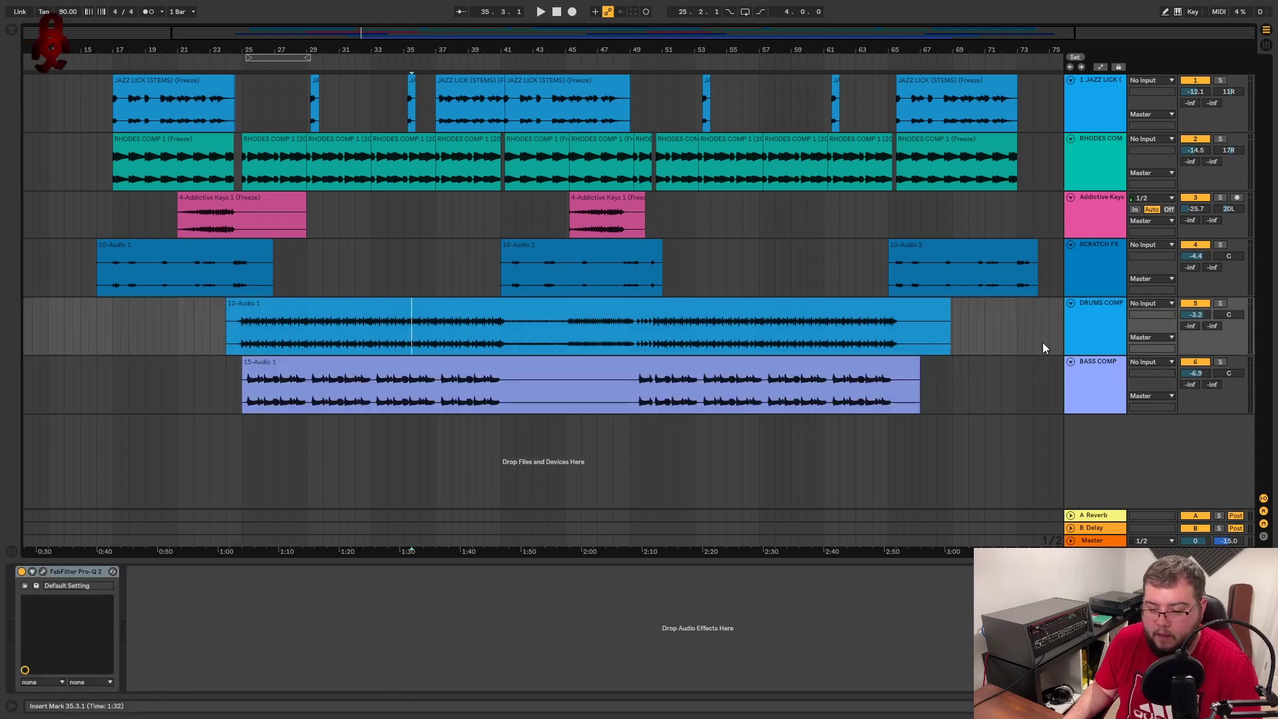
left_click(307, 336)
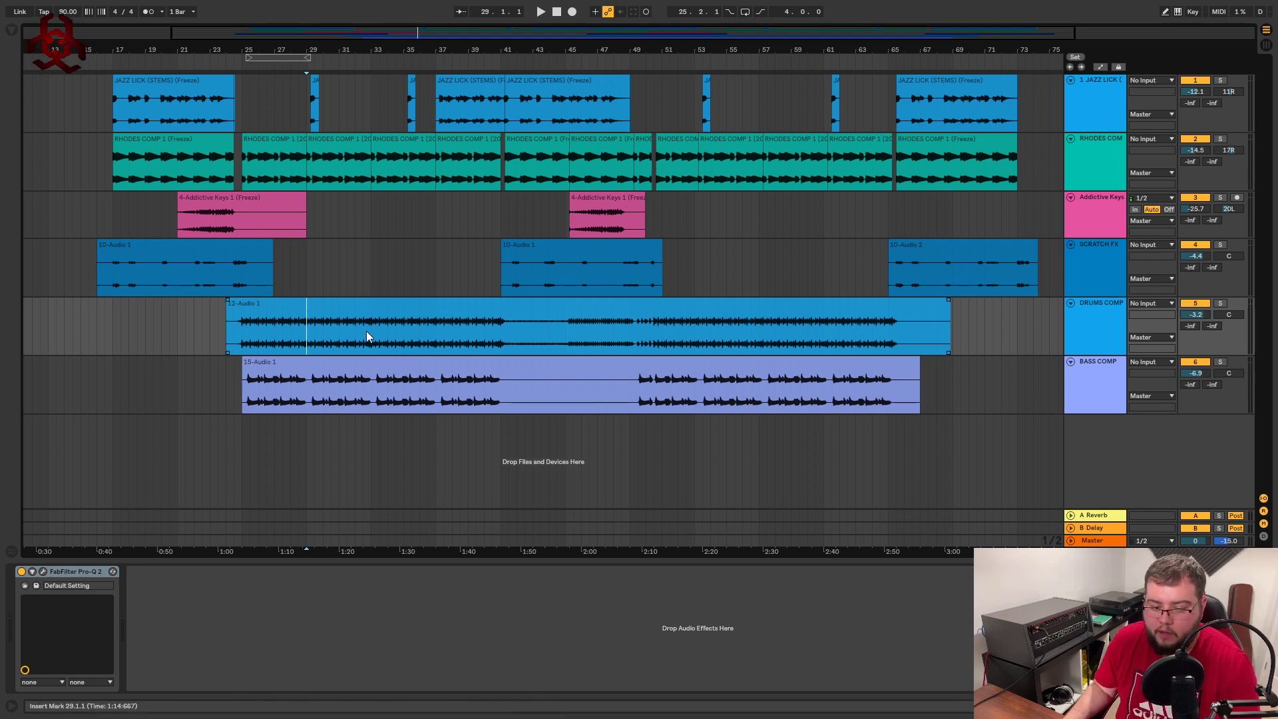
left_click(294, 336)
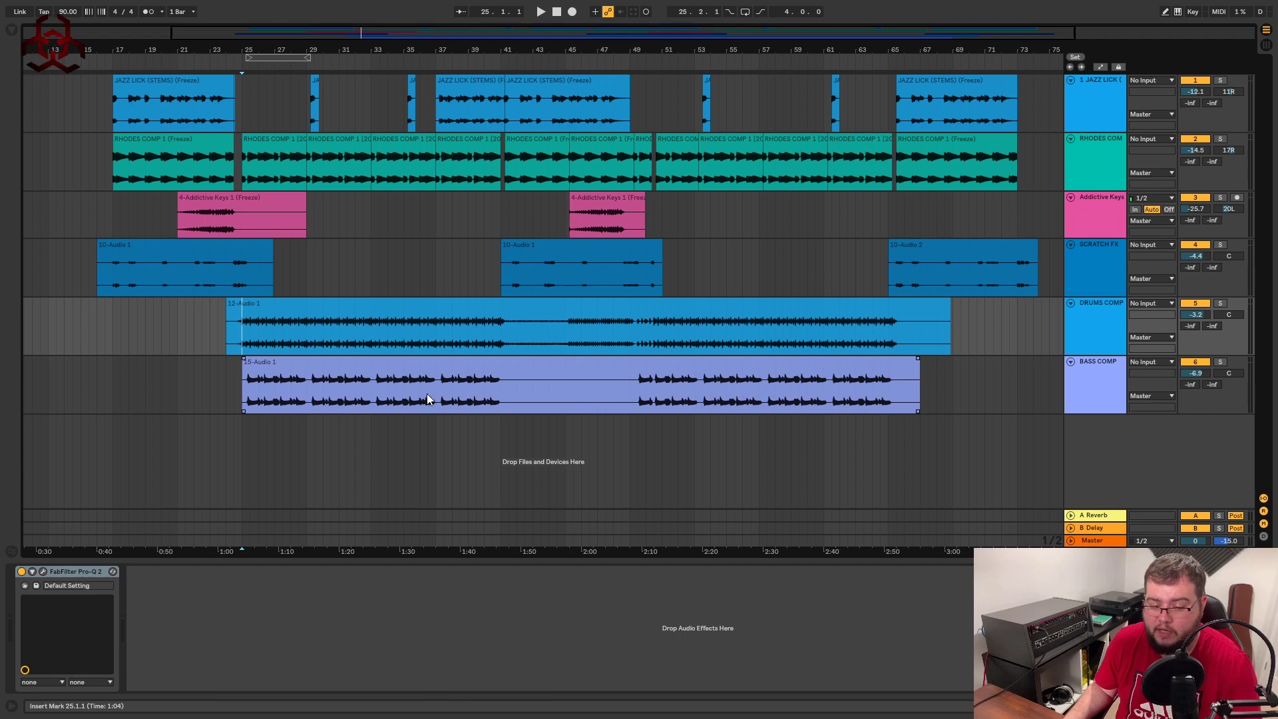
left_click(430, 362)
key("space")
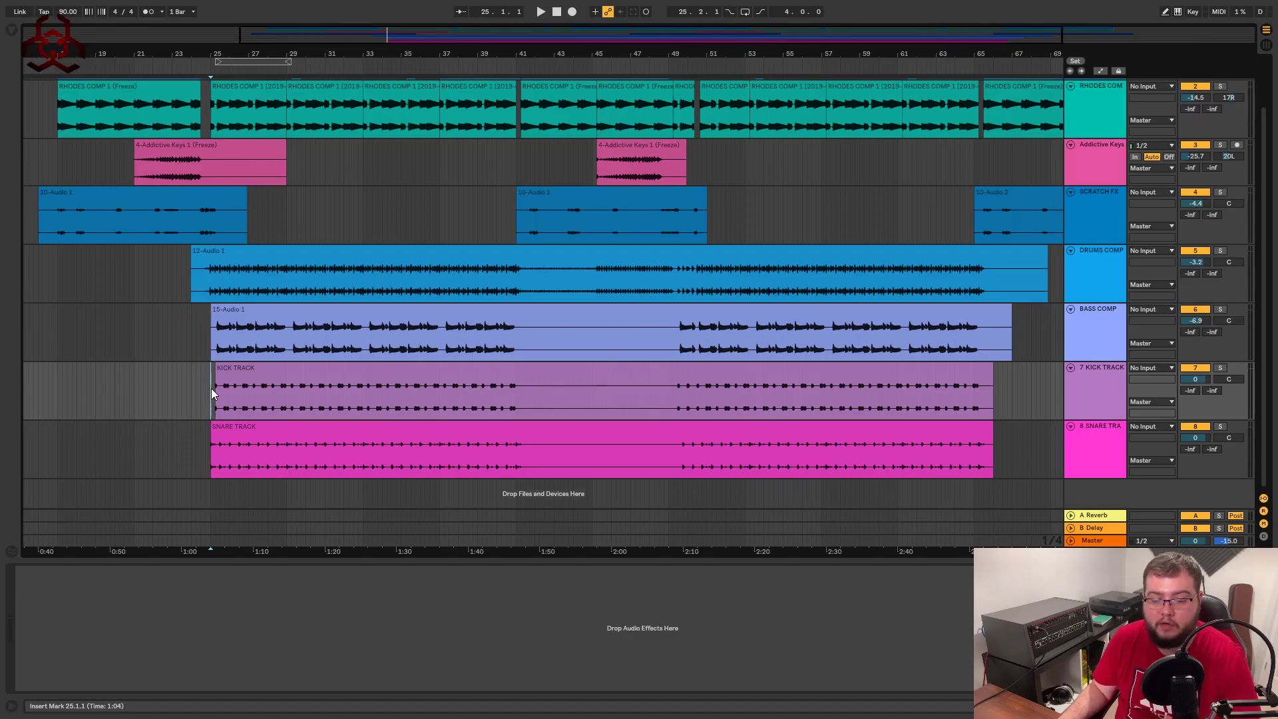
left_click(255, 381)
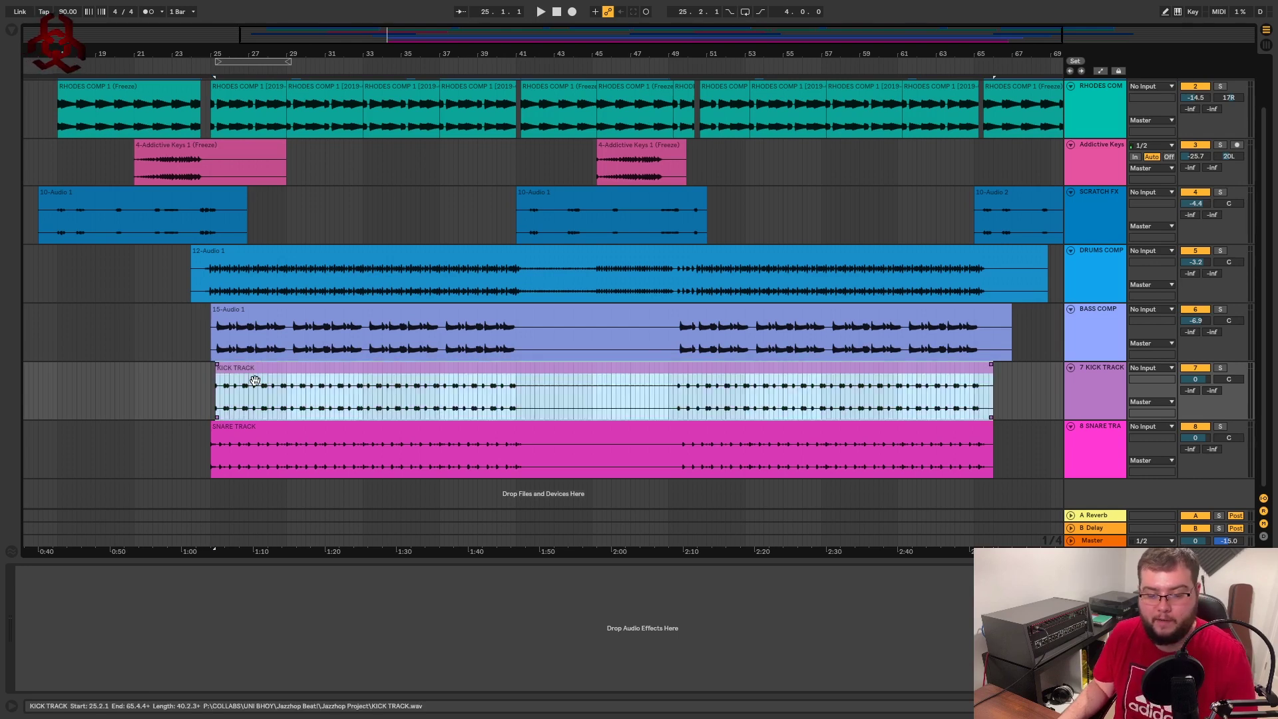
left_click(206, 385)
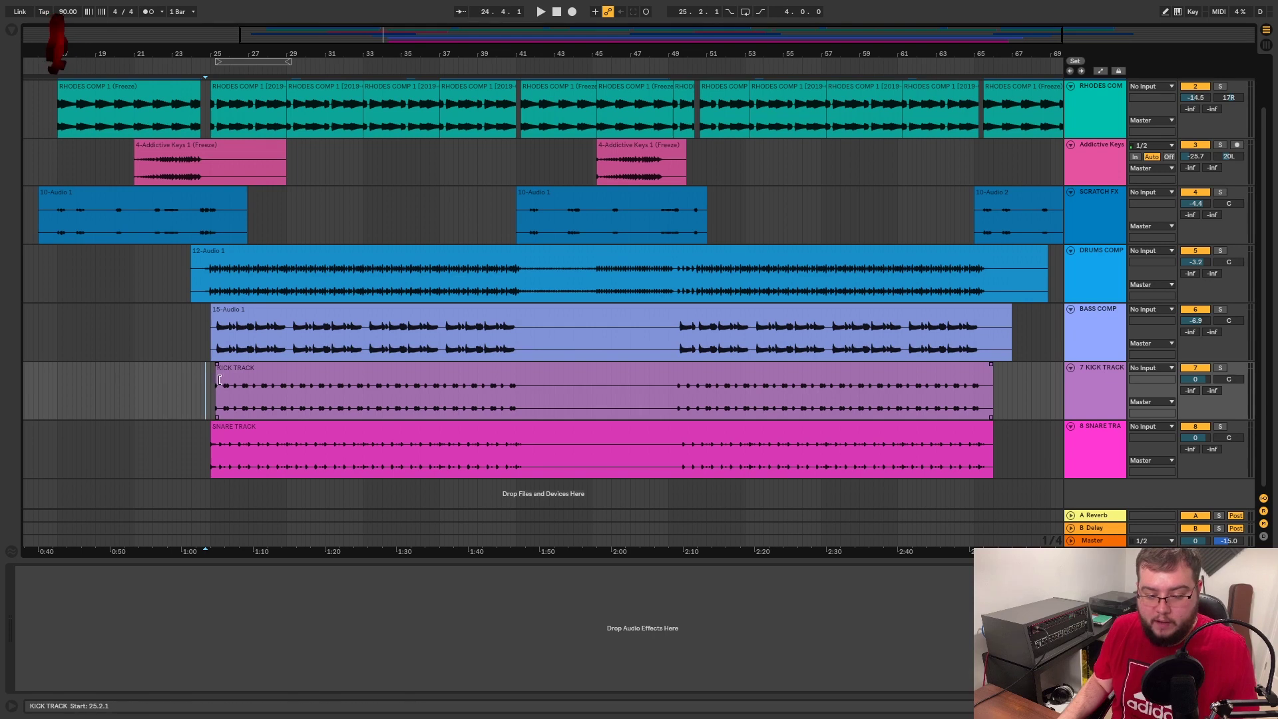
left_click(231, 371)
left_click(243, 444)
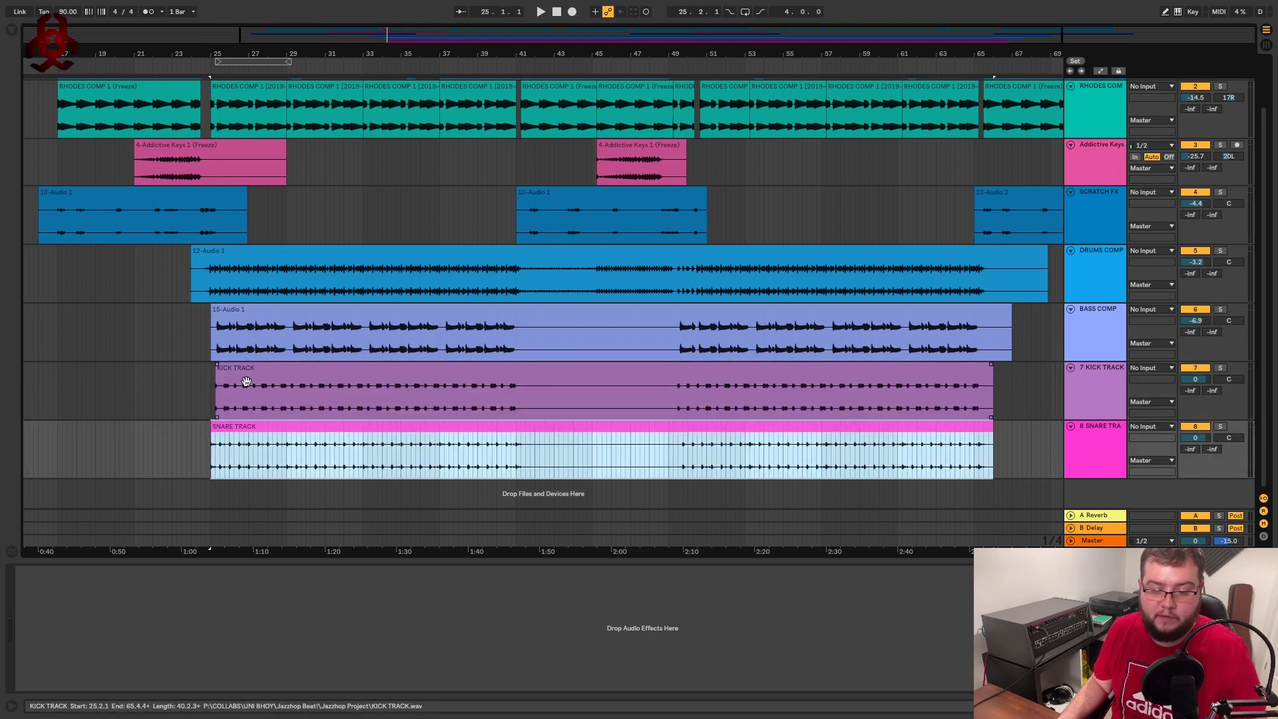
left_click(351, 252)
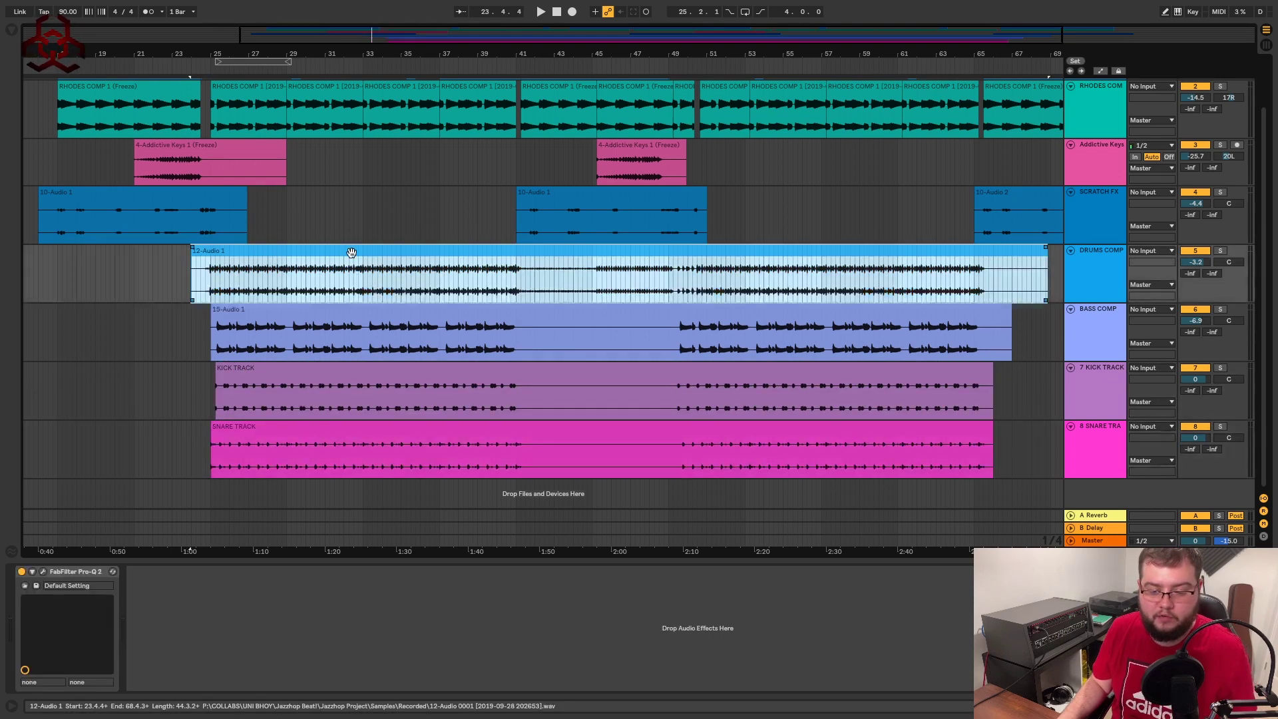
Deactivate the KICK TRACK and SNARE tracks so that neither is heard in the mix
left_click(1086, 426)
left_click(1196, 369)
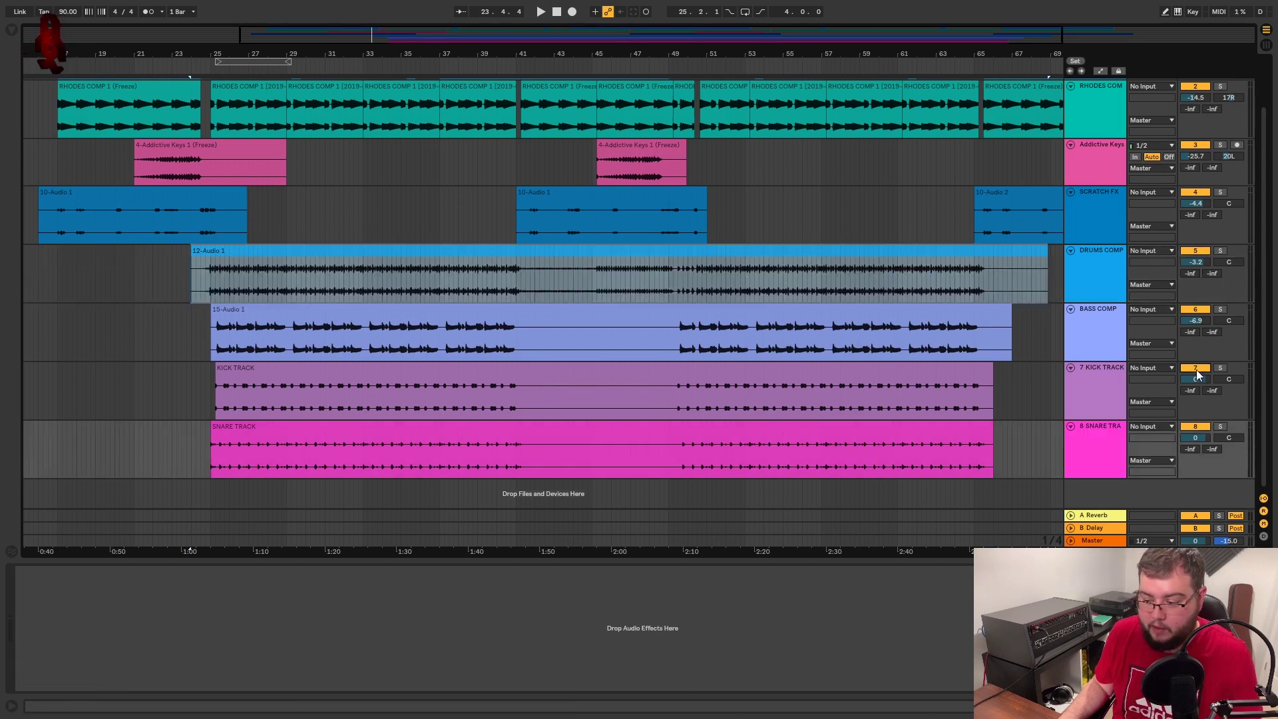
left_click(1101, 373)
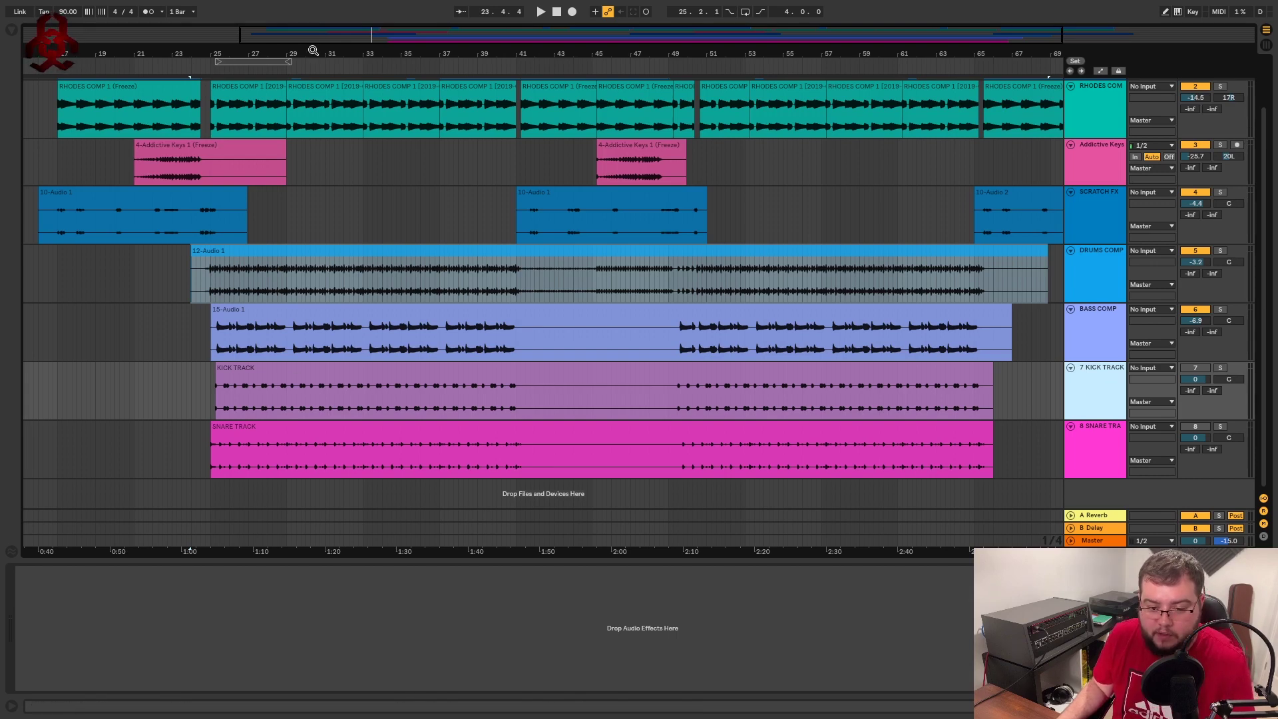
Load the Live 8 Compressor preset from the Compression collection onto the BASS COMP track and hide the browser again
left_click_drag(313, 51, 264, 52)
left_click(1112, 320)
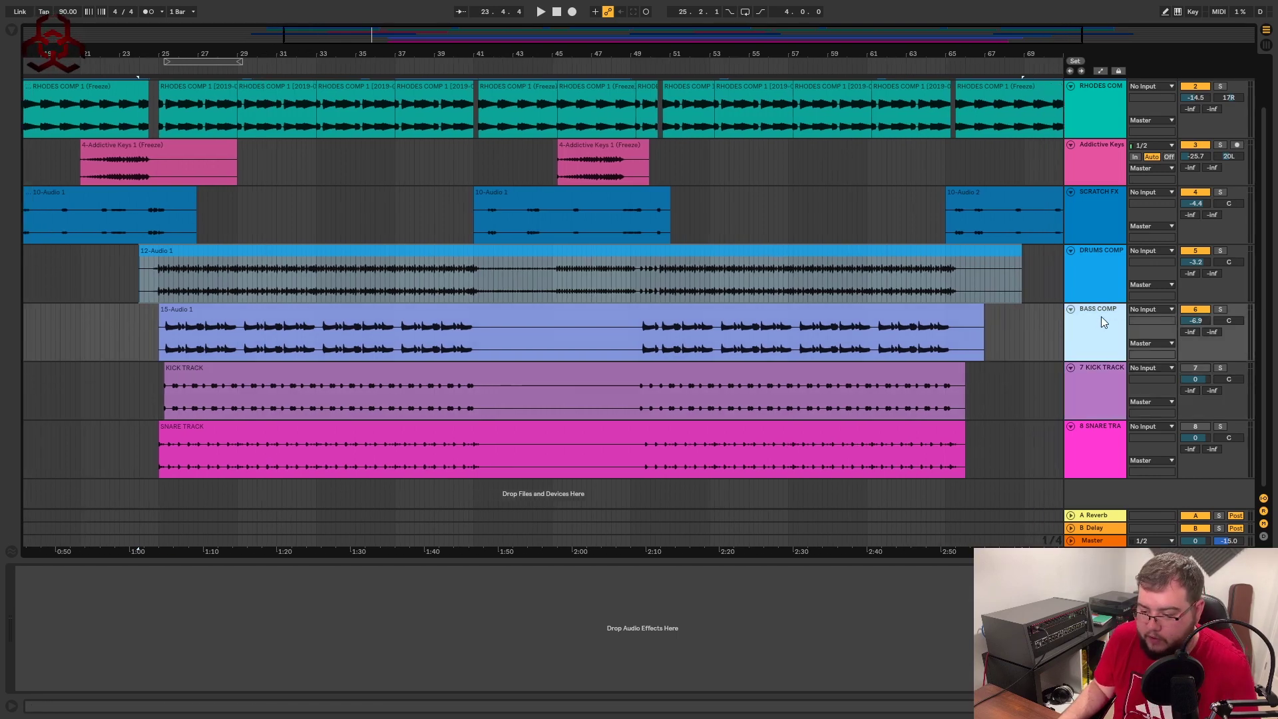
left_click(10, 29)
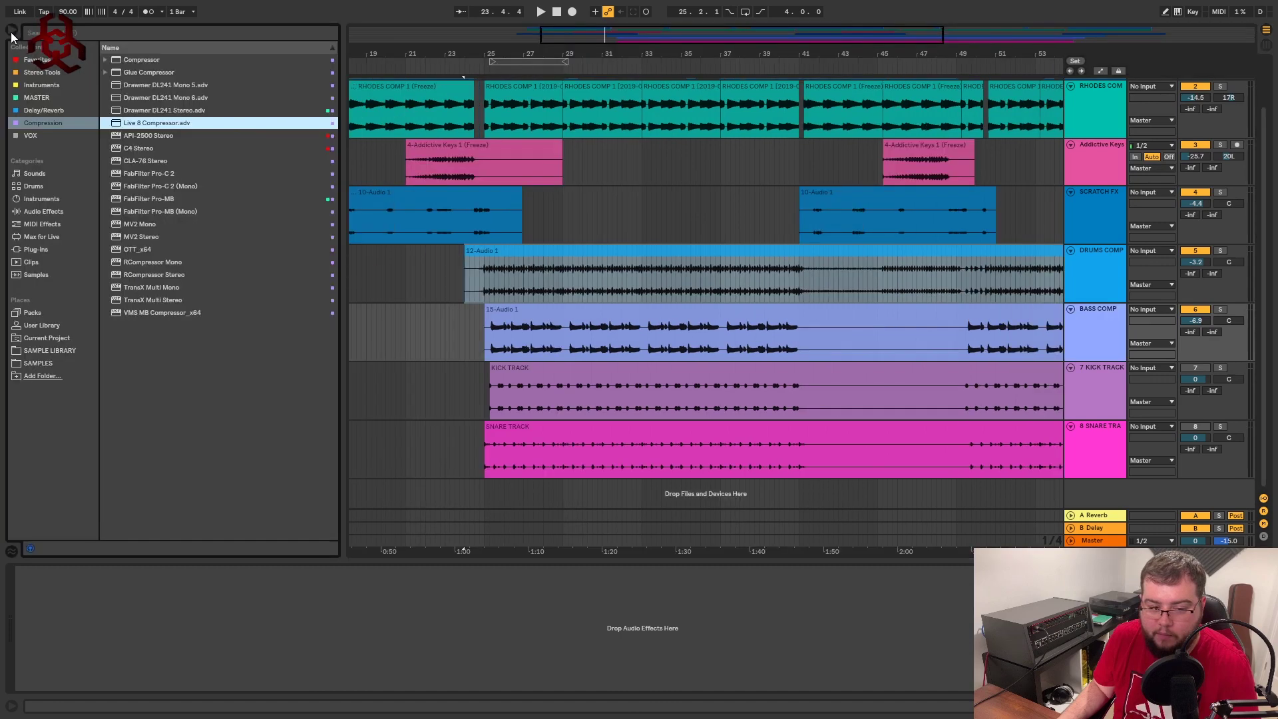
double_click(148, 123)
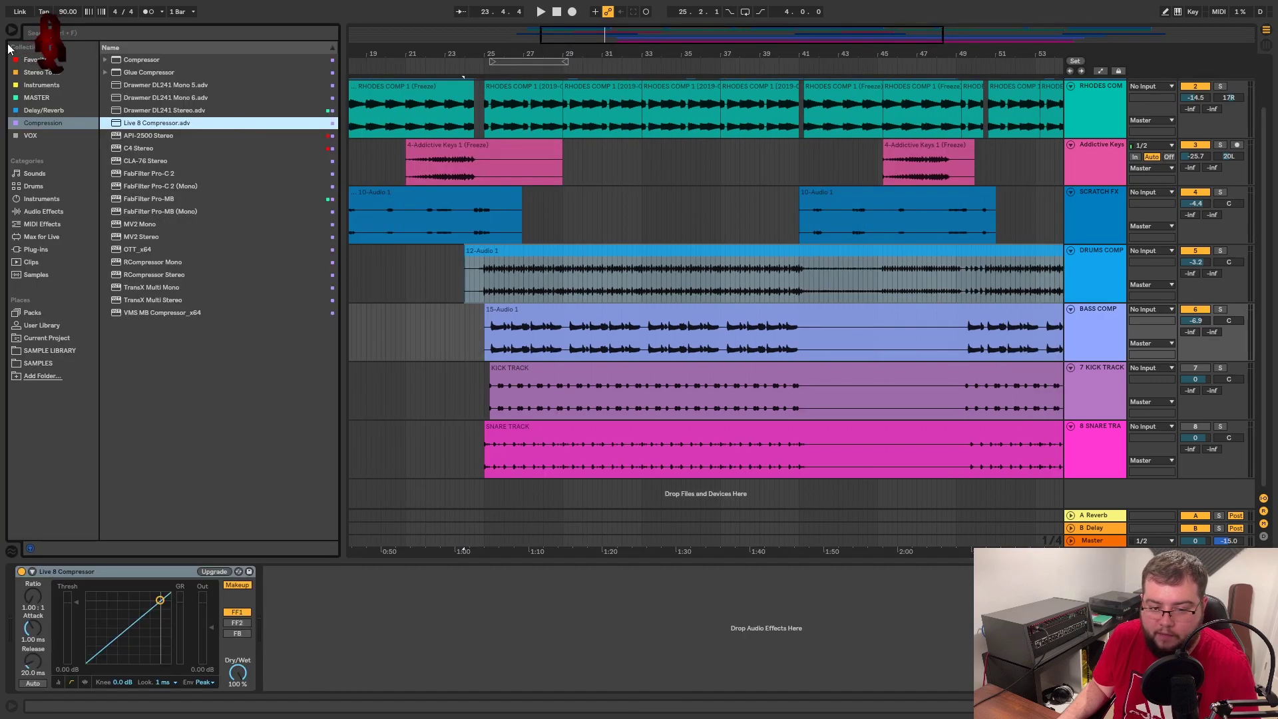
left_click(10, 32)
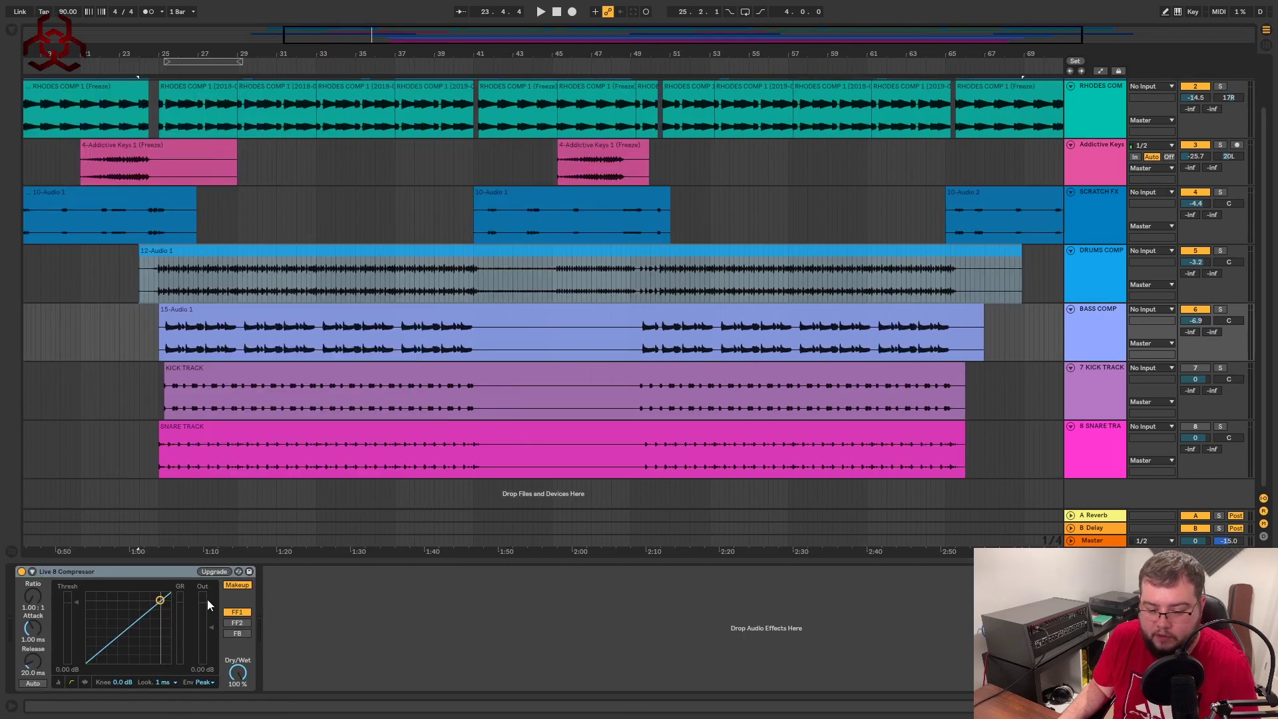
Expand the bass compressor's sidechain section and choose 7-KICK TRACK as its audio source
left_click(32, 573)
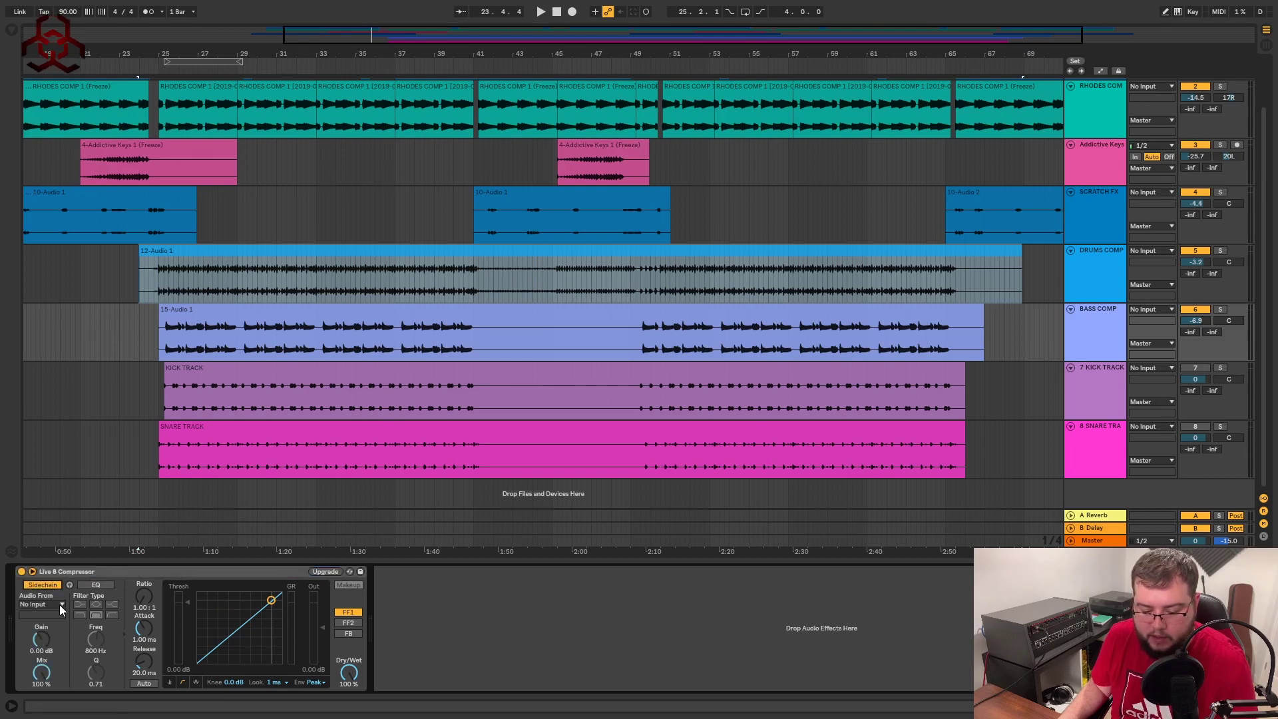
left_click(62, 605)
left_click(56, 542)
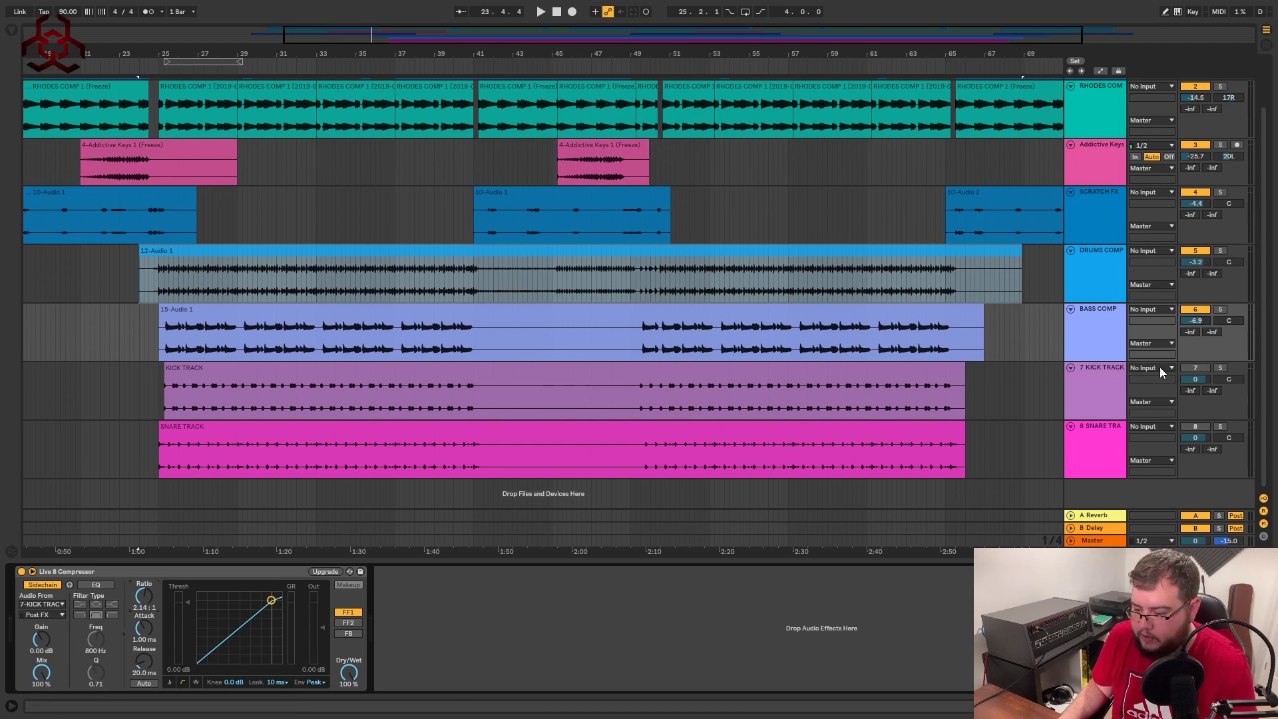
Solo the BASS COMP track, play it from the start of its clip and switch the compressor to its activity view
left_click(1221, 309)
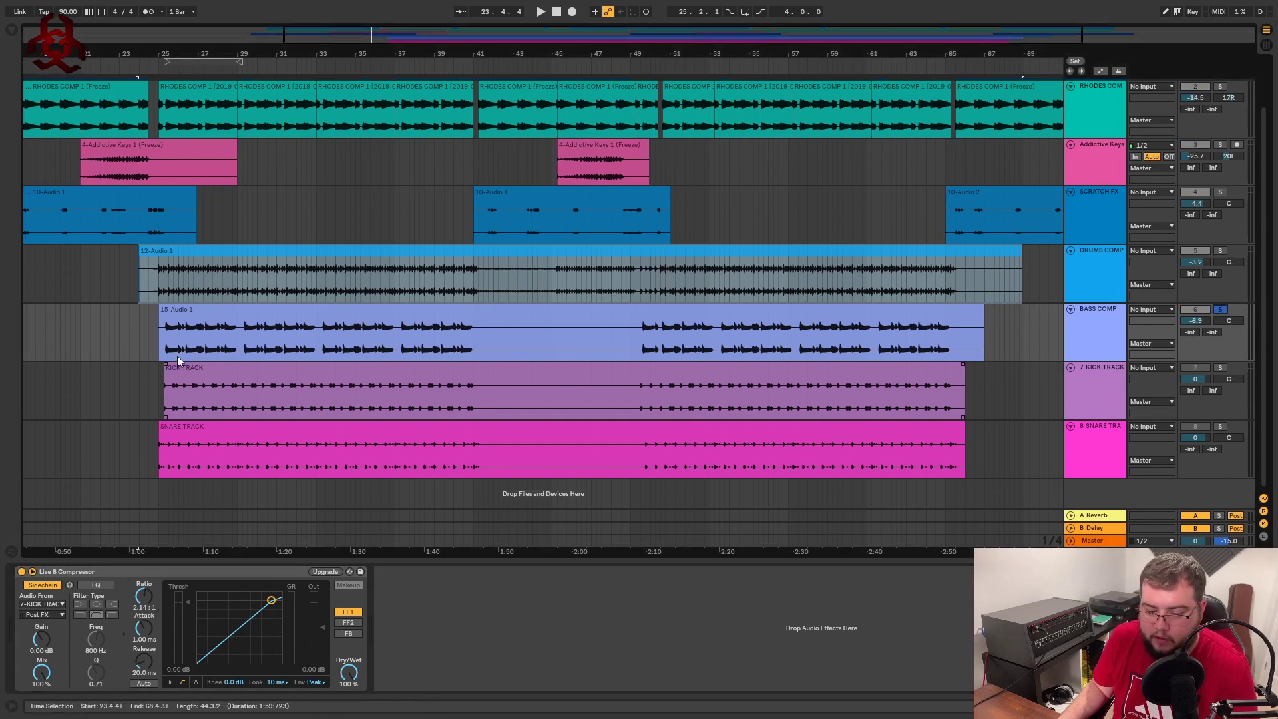
left_click(162, 341)
key("space")
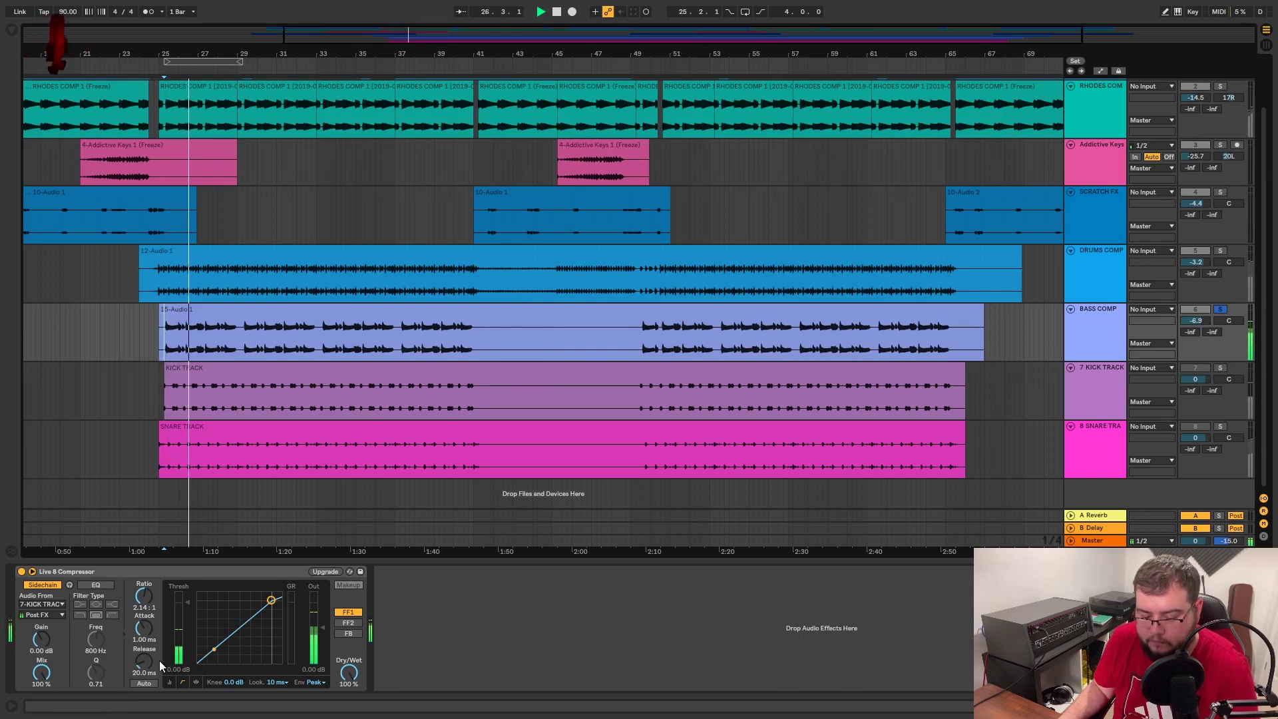
left_click(195, 682)
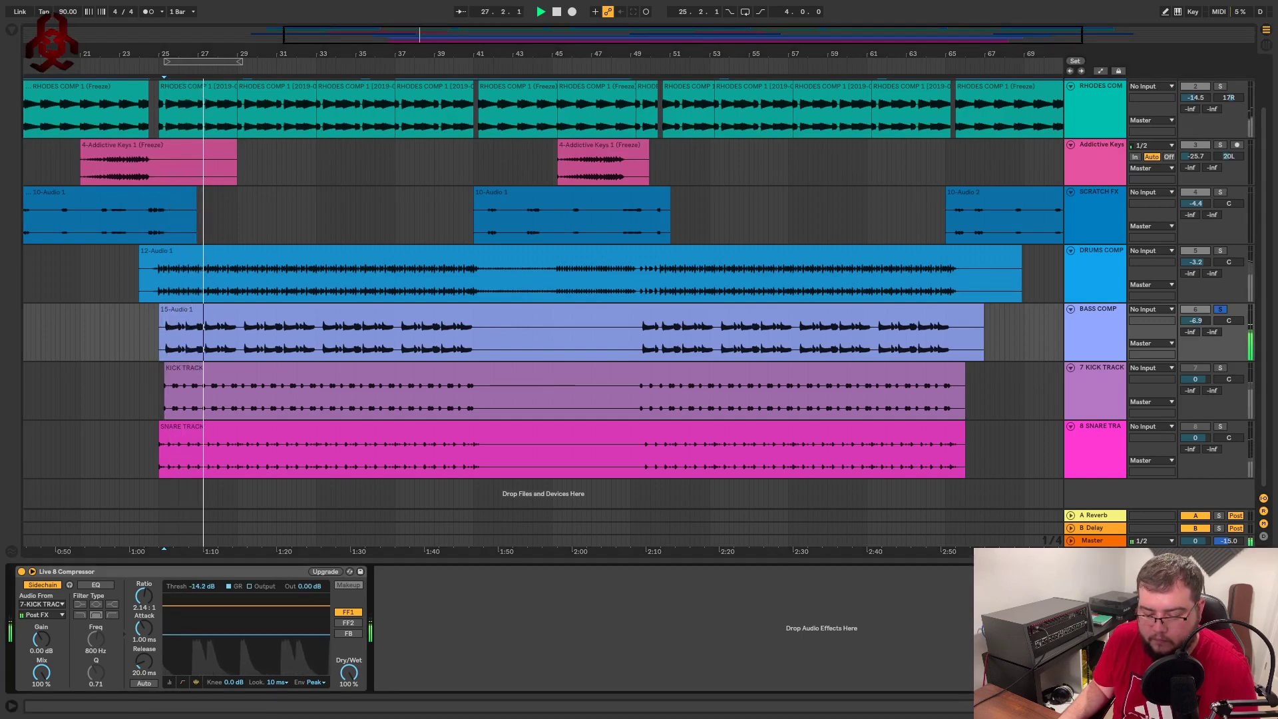
Adjust the bass compressor while it plays, setting the threshold to about -20.6 dB and the ratio to about 2.29:1
left_click_drag(227, 635, 290, 674)
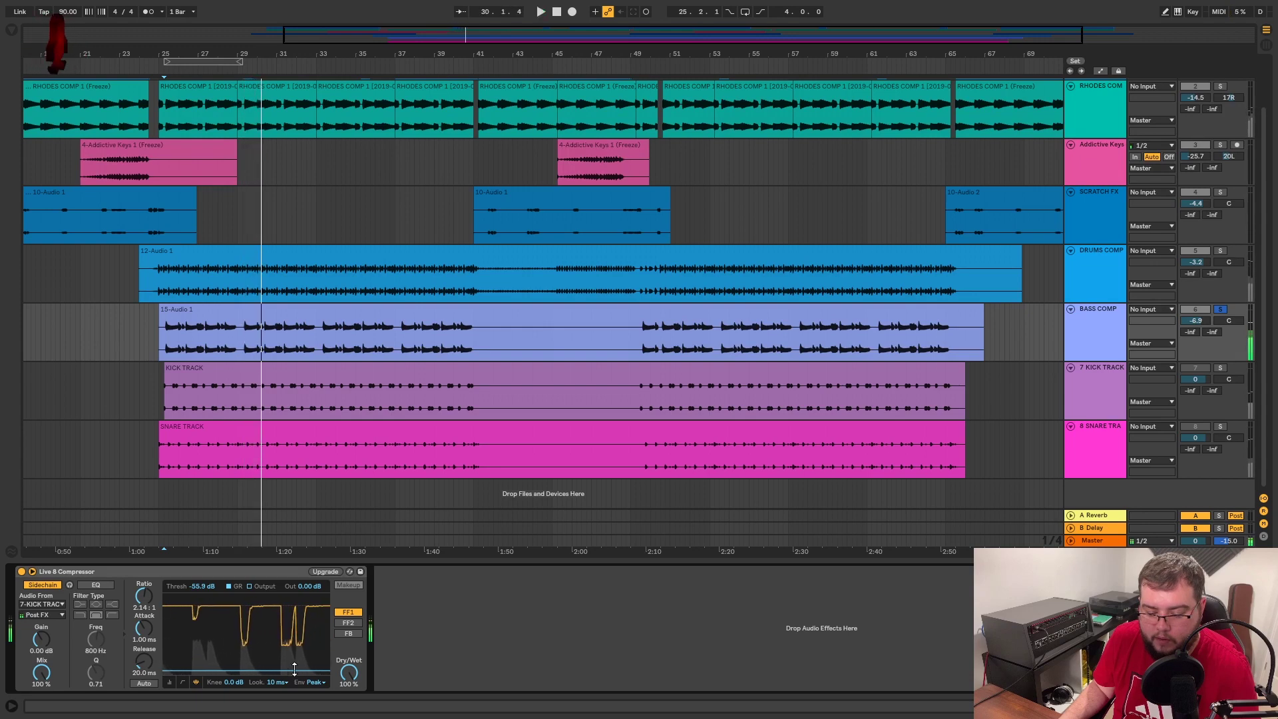
key("space")
left_click_drag(294, 670, 295, 646)
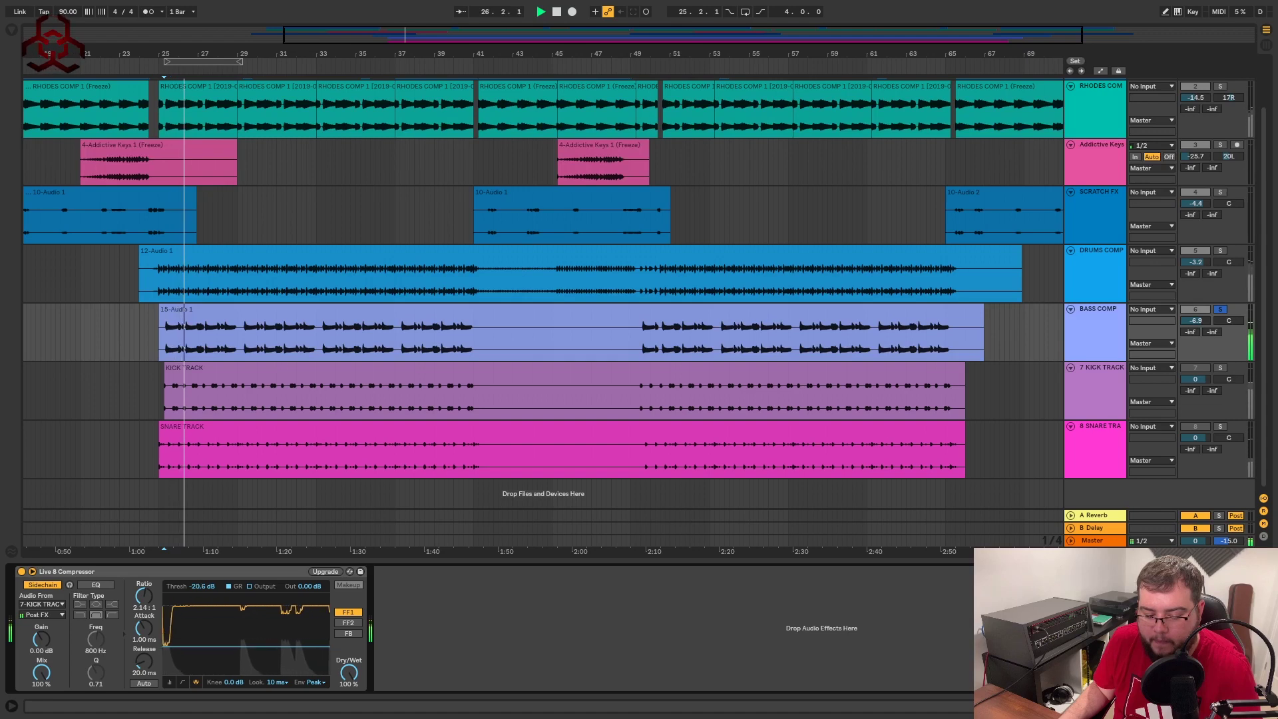
left_click_drag(133, 606, 133, 601)
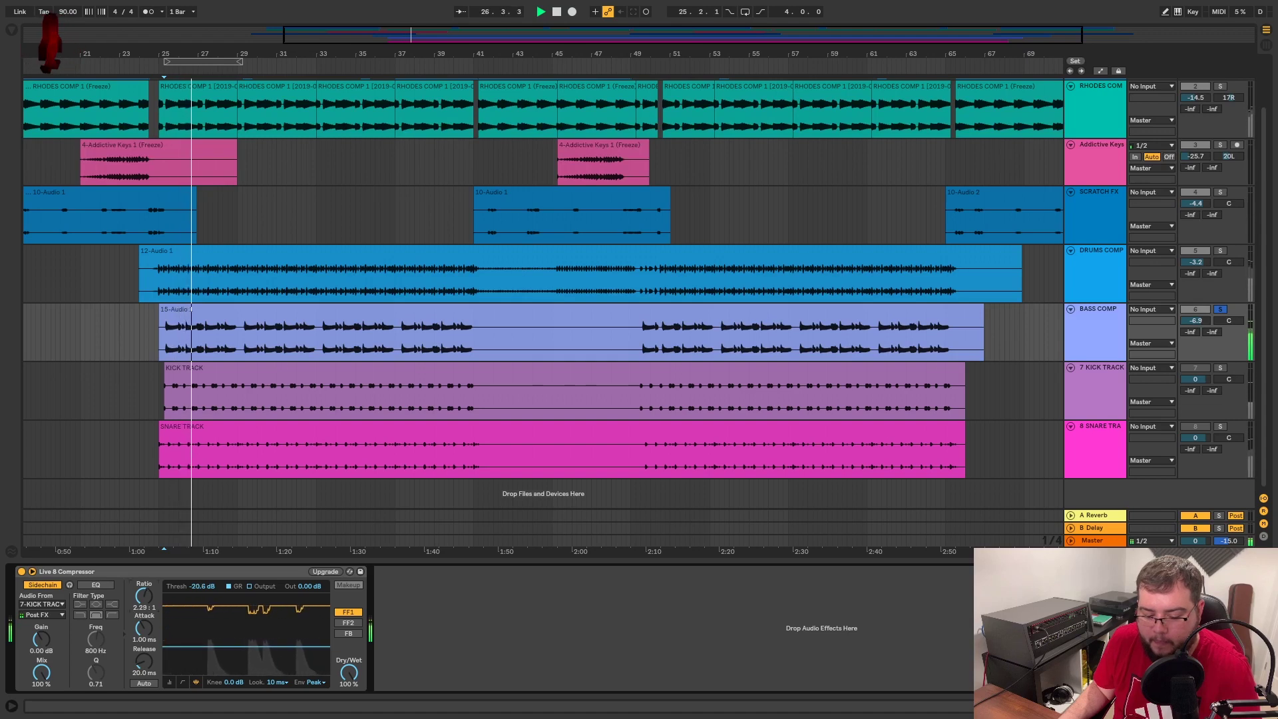
Try automatic release on the bass compressor, switch it back off and turn on sidechain listening
left_click(144, 684)
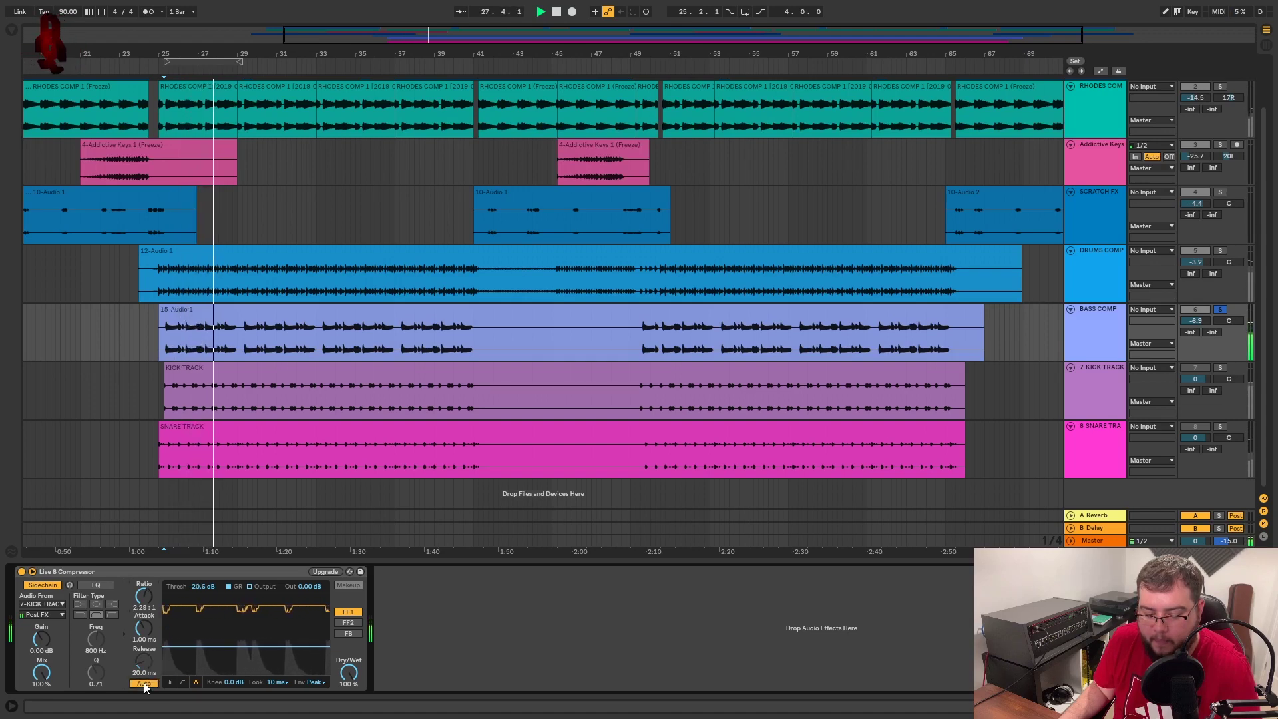
left_click(143, 684)
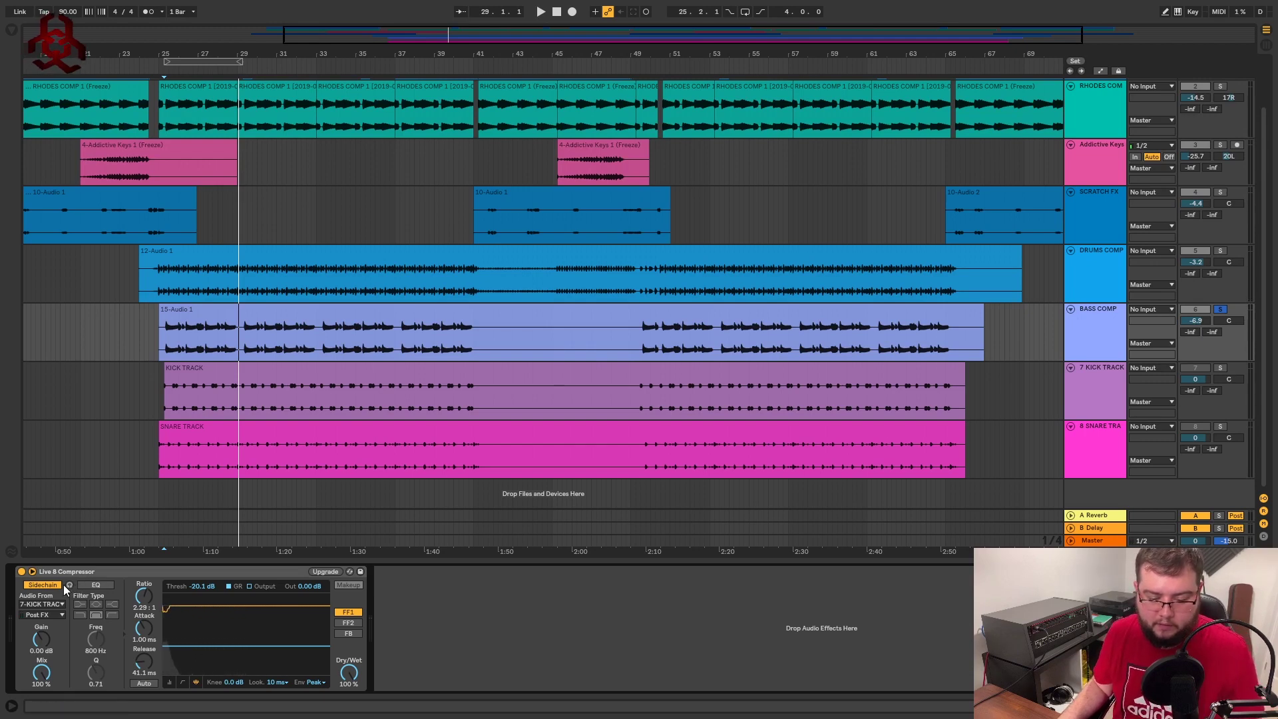
left_click(70, 584)
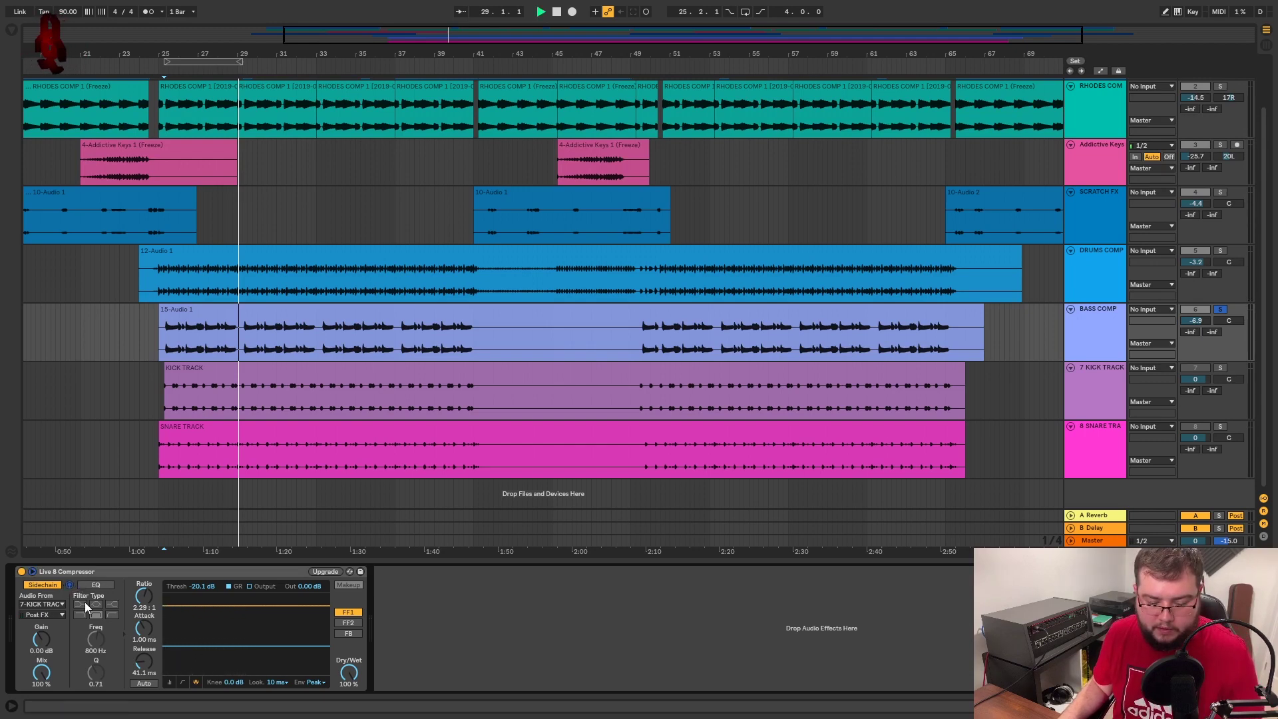
Enable the bass compressor's sidechain EQ and tune a band-pass filter to 855 Hz with a Q of 12.0 during playback
key("space")
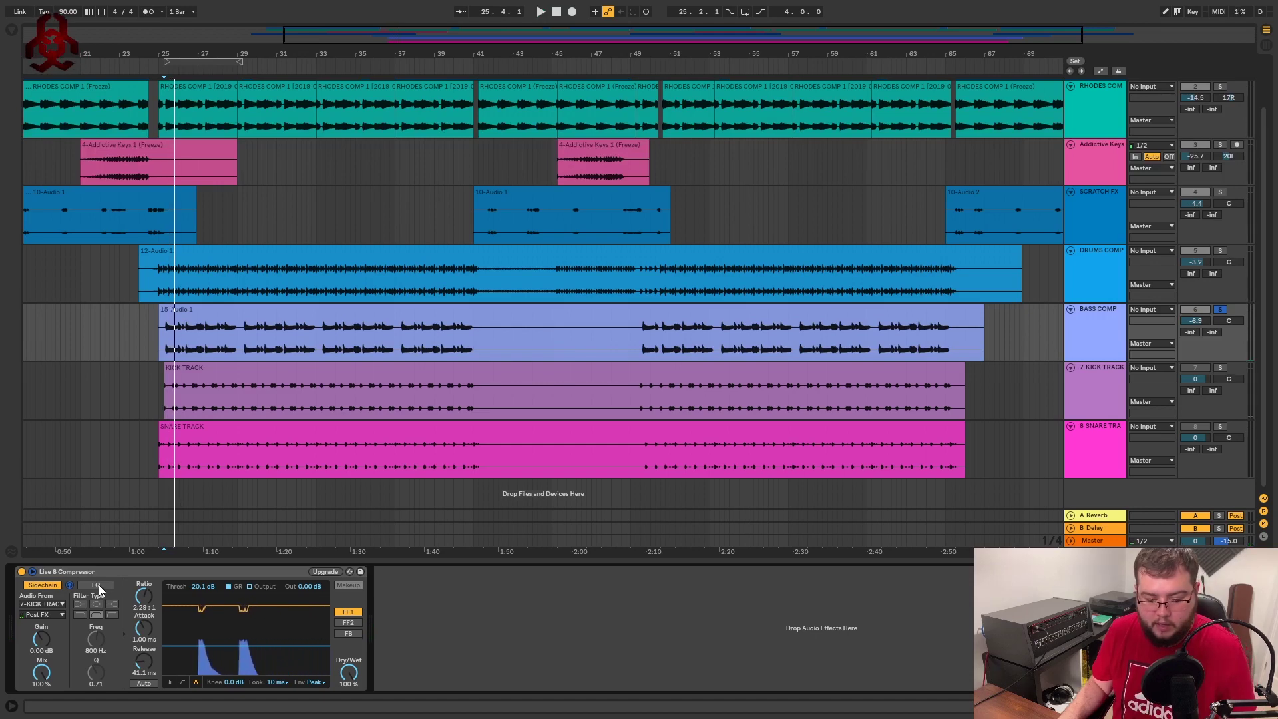
left_click(98, 585)
key("space")
left_click(96, 614)
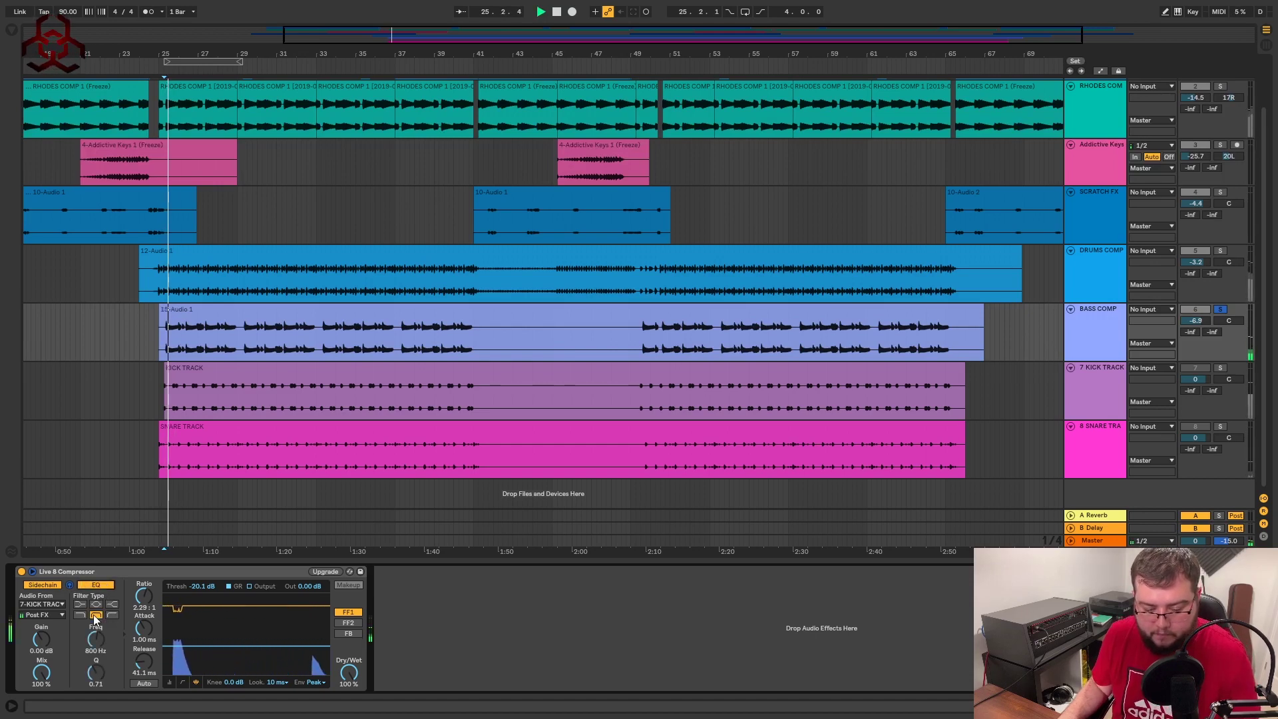
left_click(108, 614)
key("space")
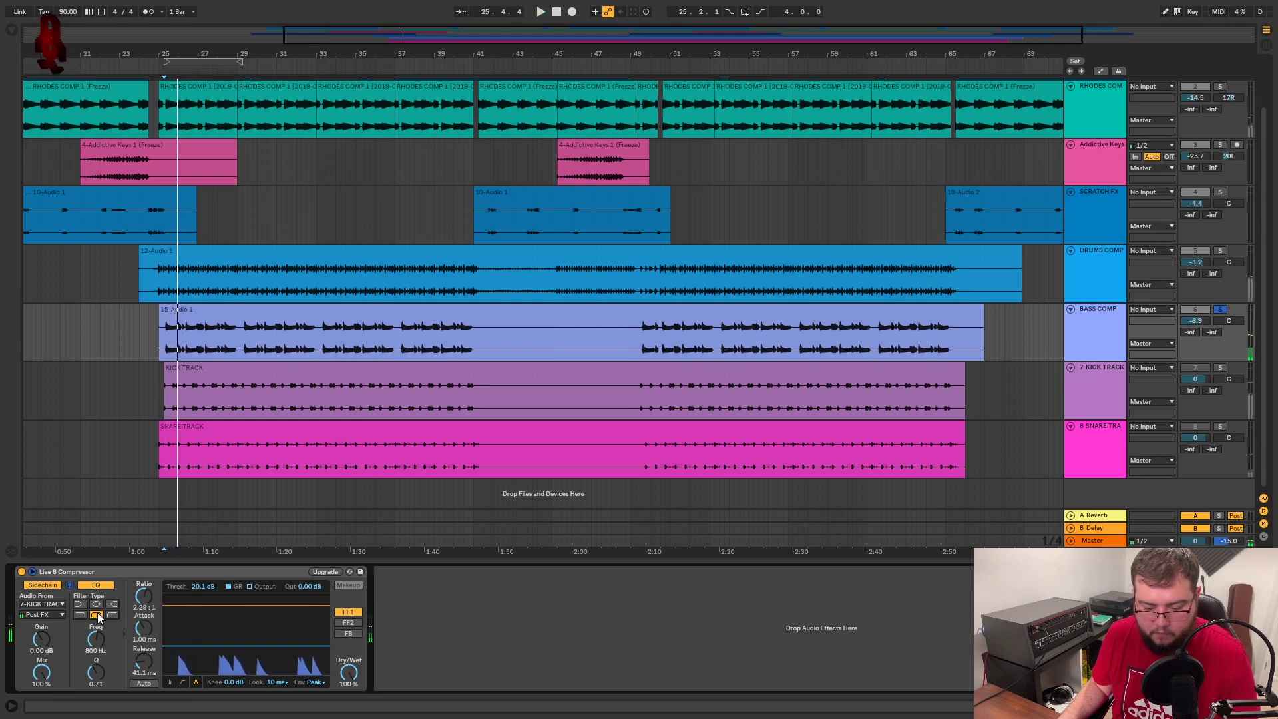
key("space")
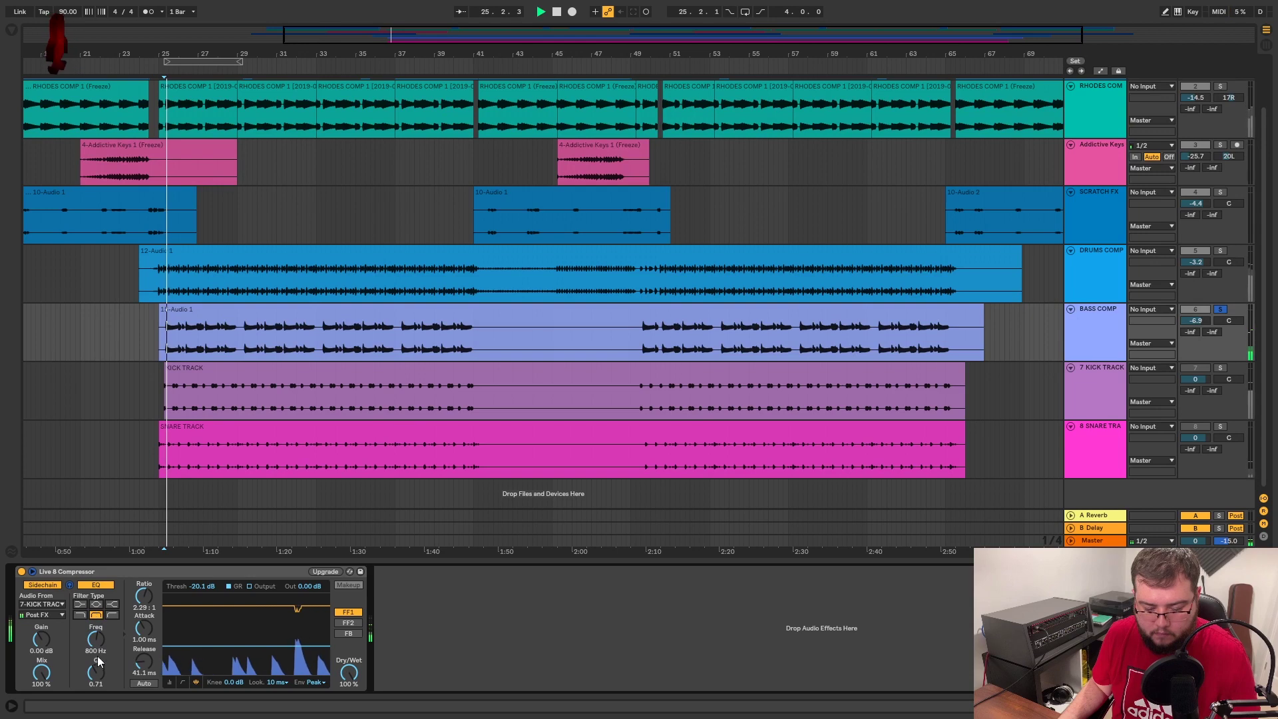
mouse_move(98, 659)
left_mouse_down()
mouse_move(98, 626)
mouse_move(96, 659)
mouse_move(96, 643)
left_mouse_up()
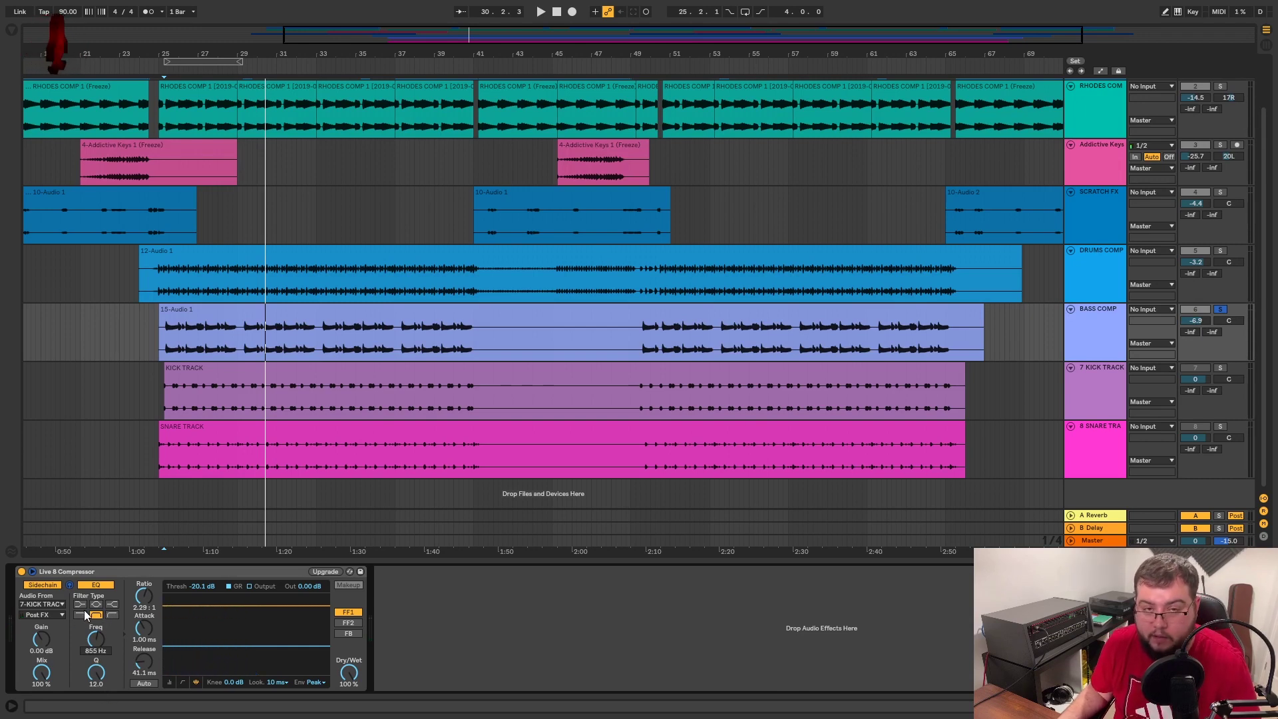
Play the bass again and switch off sidechain listening on its compressor
left_click(102, 575)
key("space")
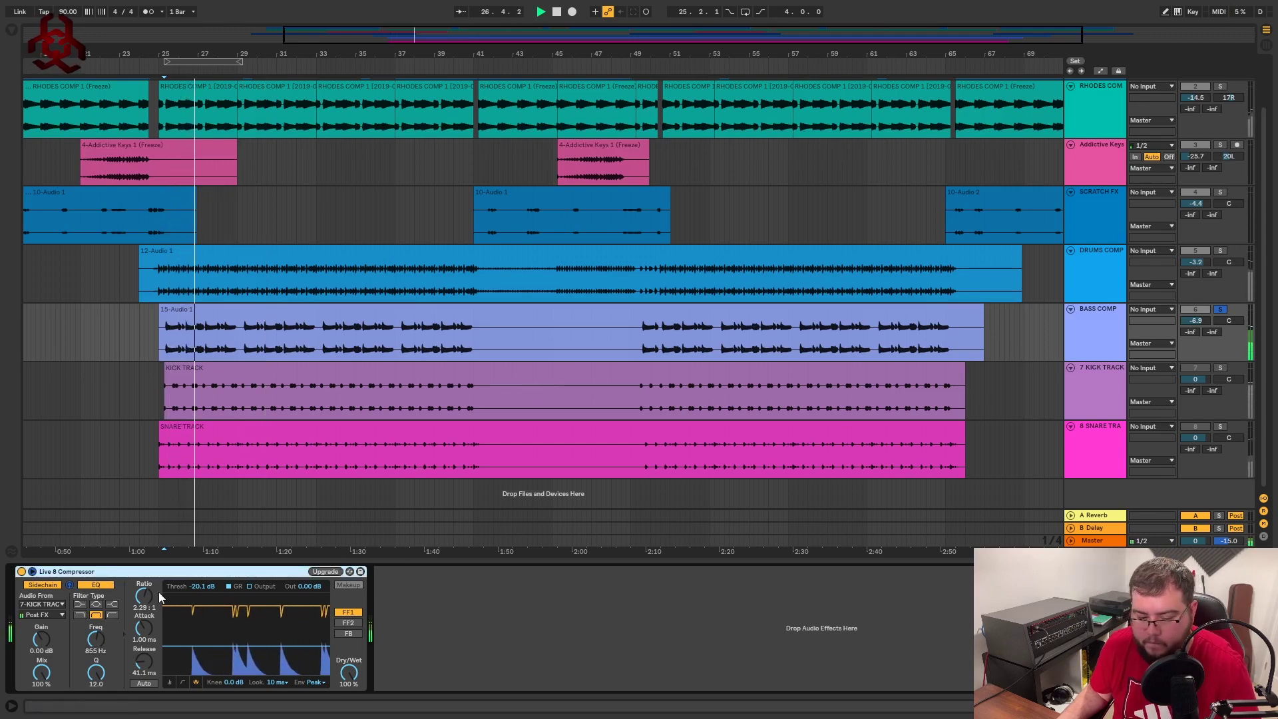
left_click(70, 585)
Adjust the bass compressor during playback, setting the threshold to about -15.5 dB and the release to about 73.9 ms
key("space")
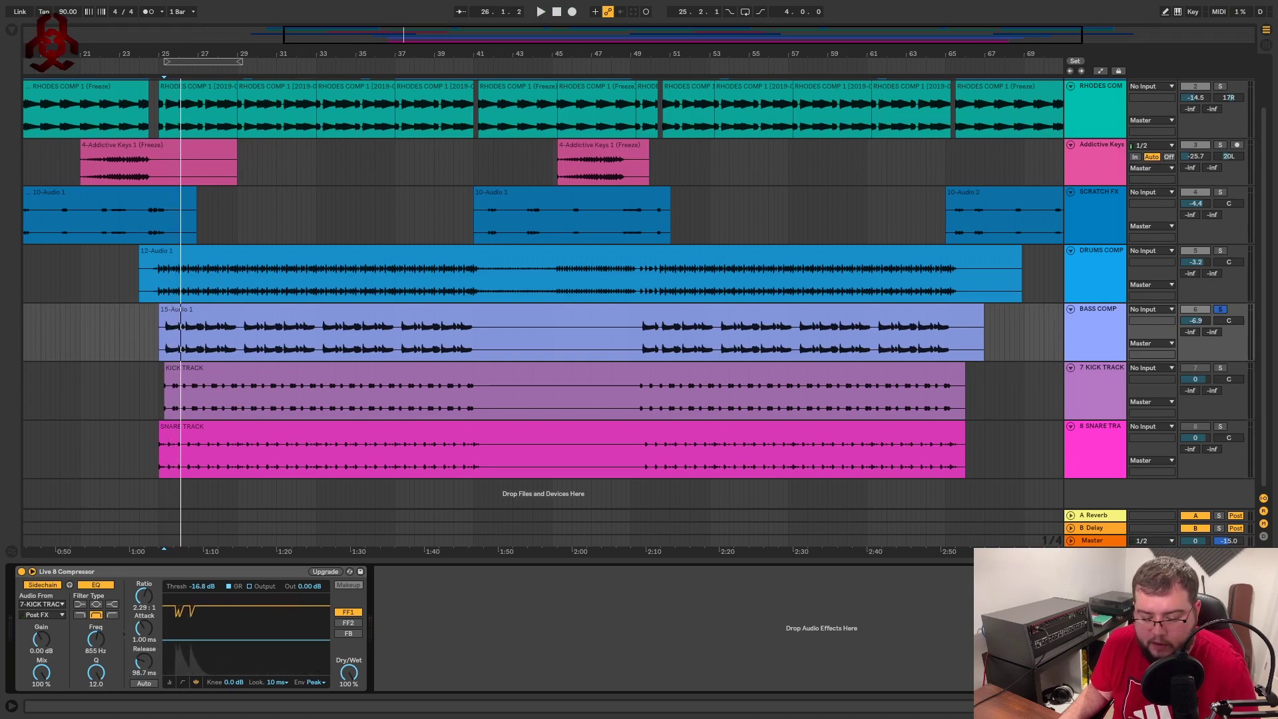
key("space")
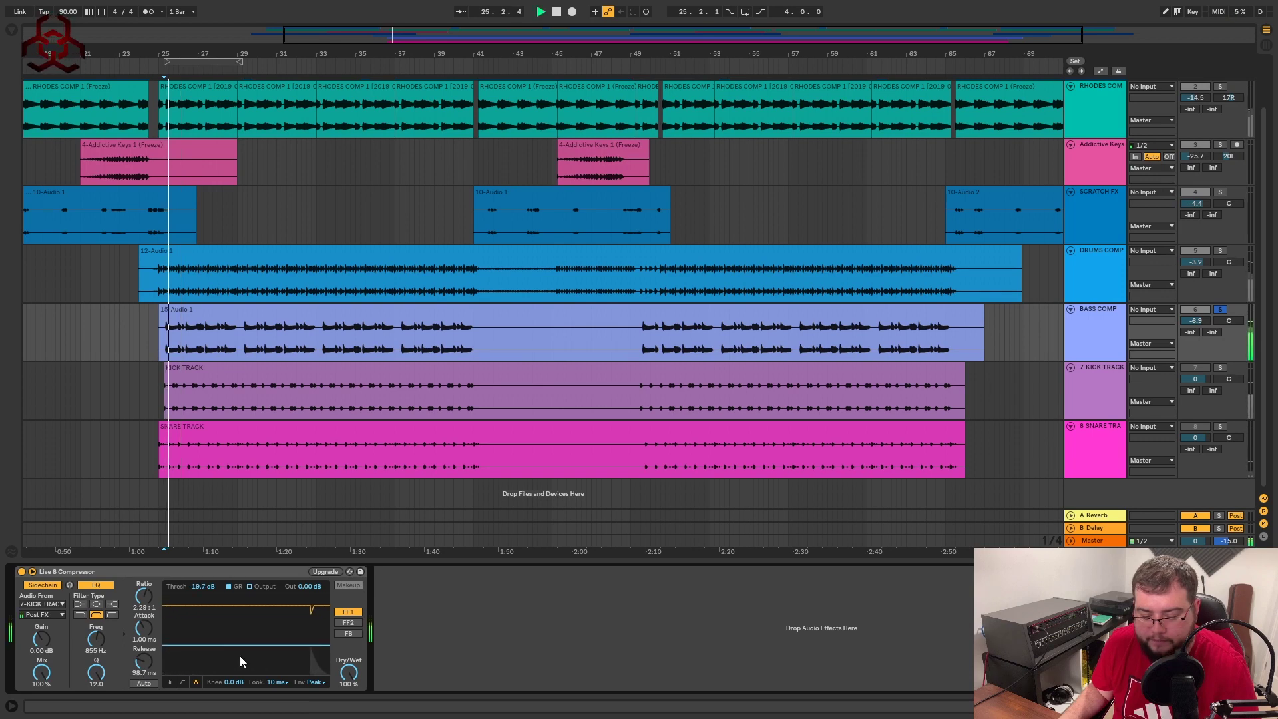
left_click_drag(155, 661, 154, 656)
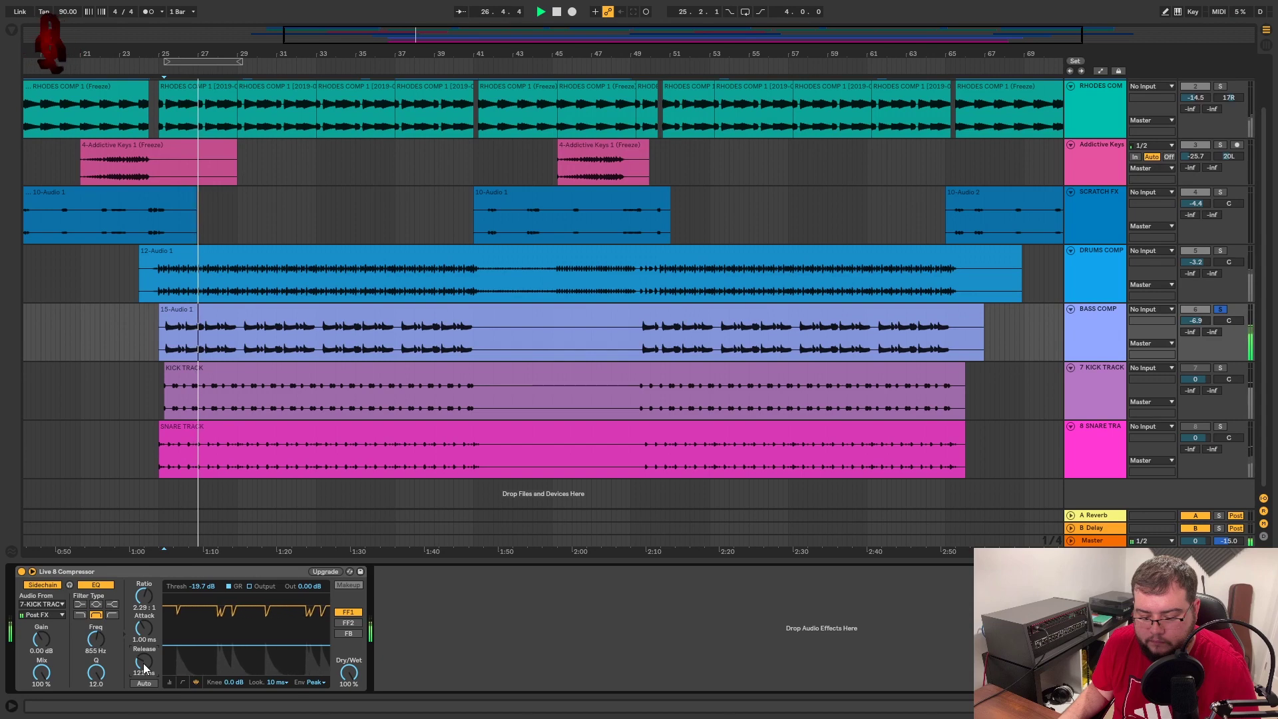
left_click_drag(144, 663, 144, 667)
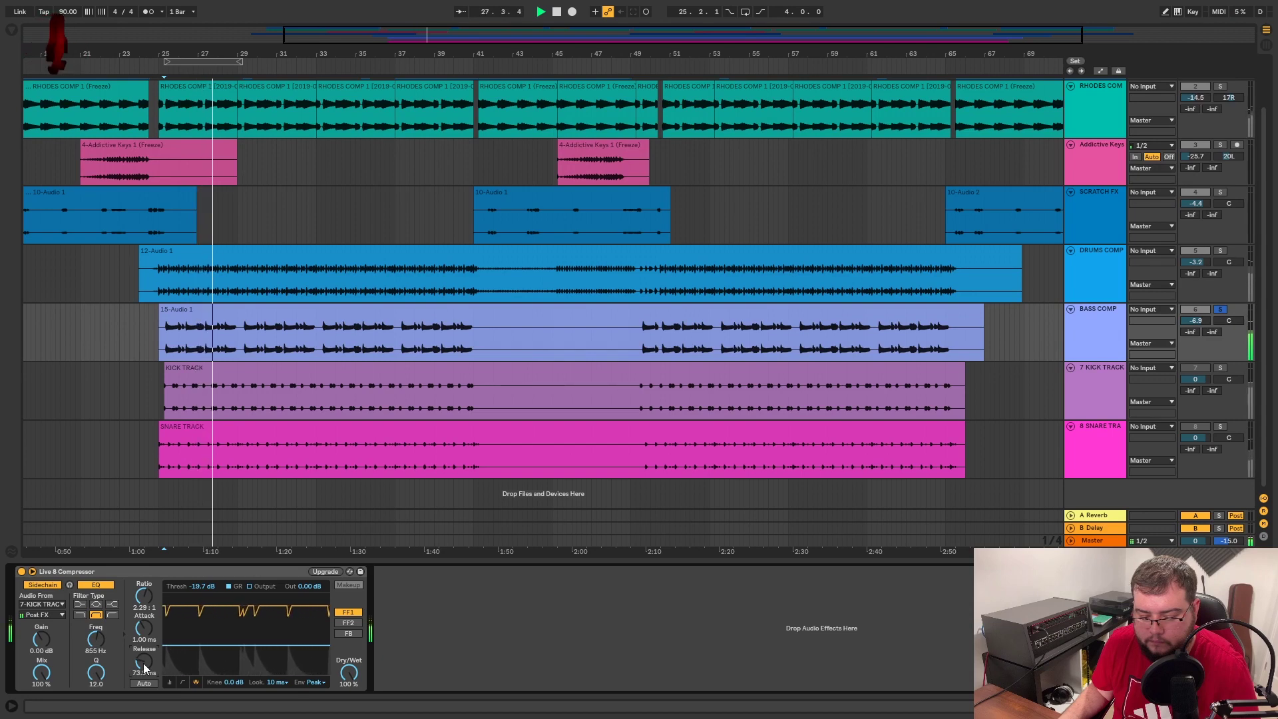
left_click_drag(236, 645, 235, 636)
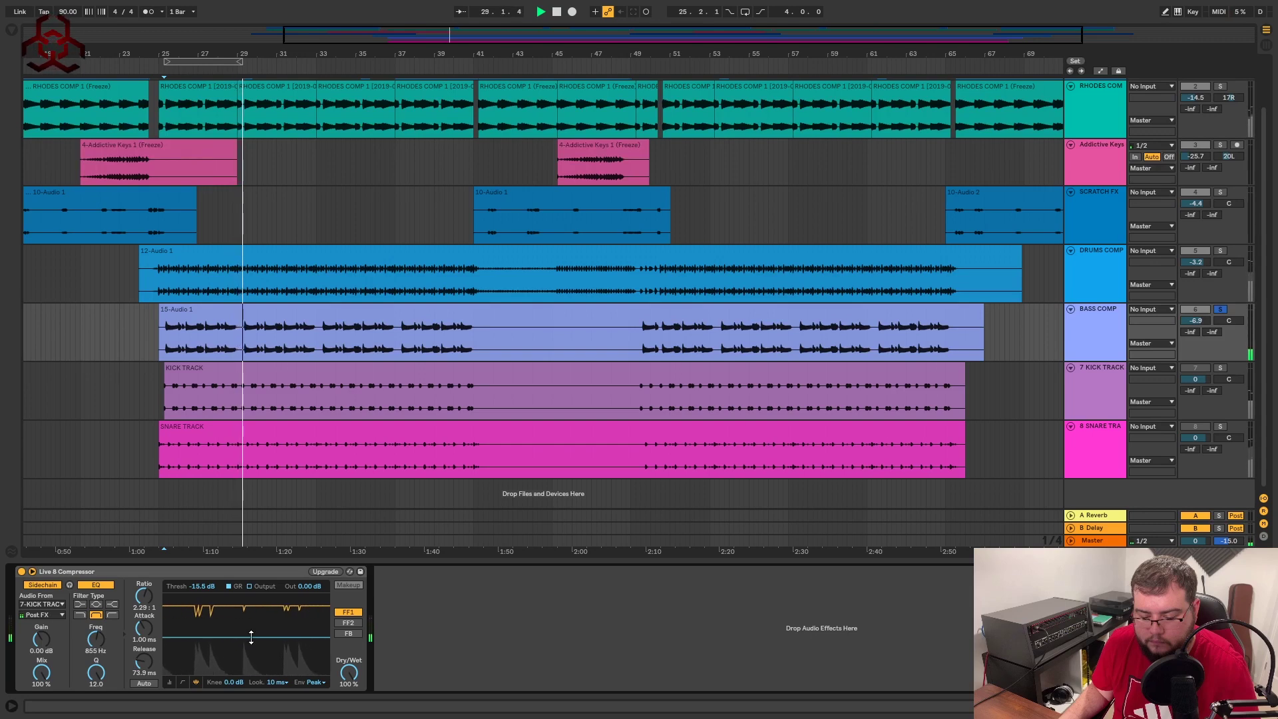
left_click_drag(251, 636, 251, 638)
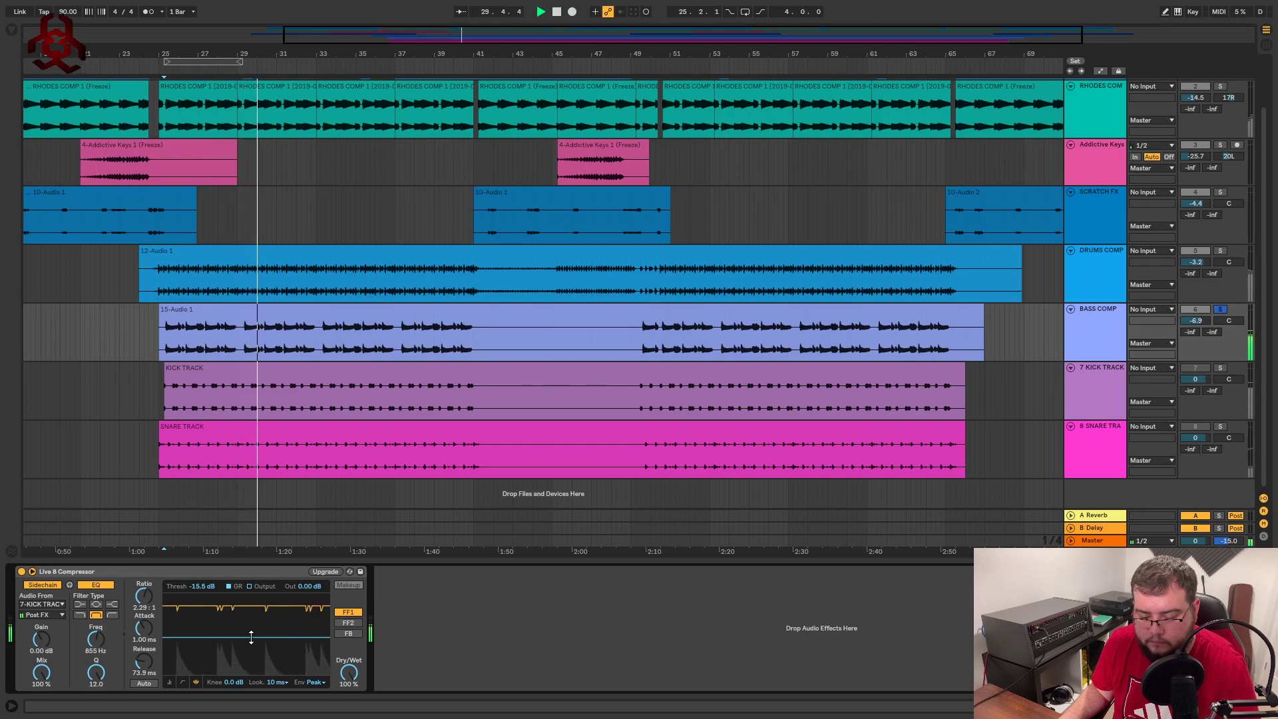
Audition DRUMS COMP soloed together with the bass, stop playback and leave only BASS COMP soloed
left_click(1221, 251)
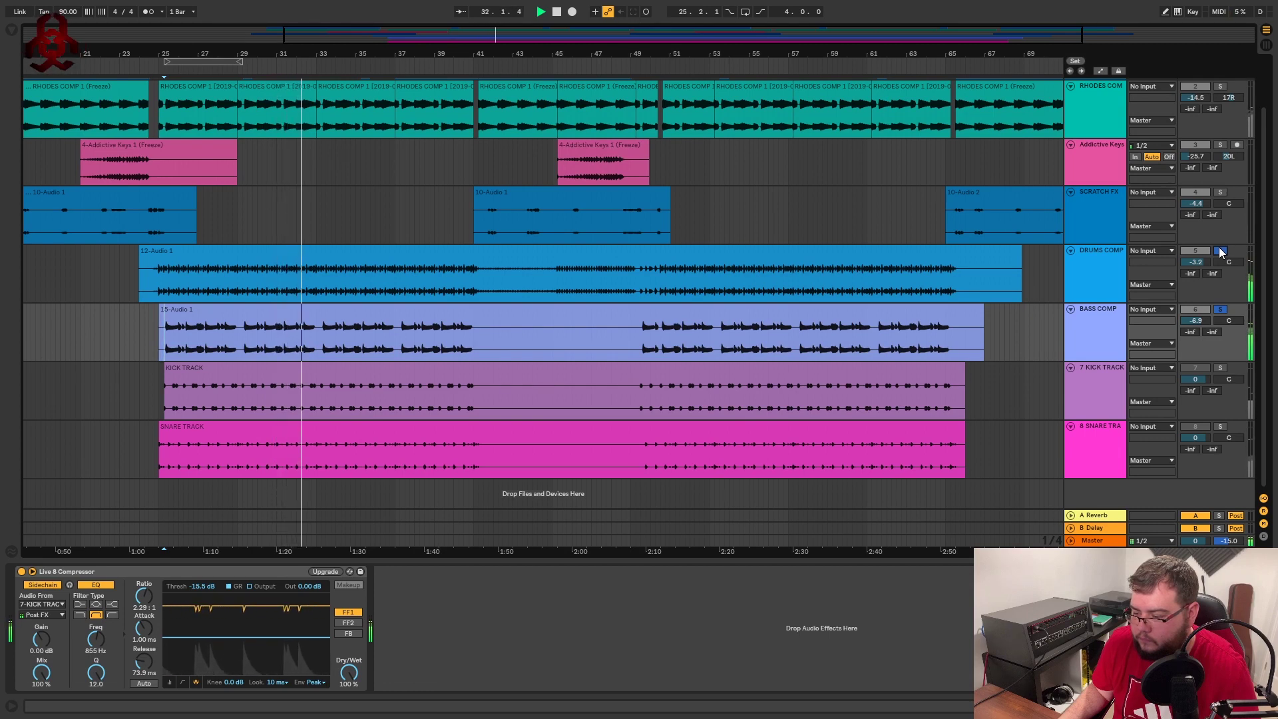
key("space")
left_click(1221, 311)
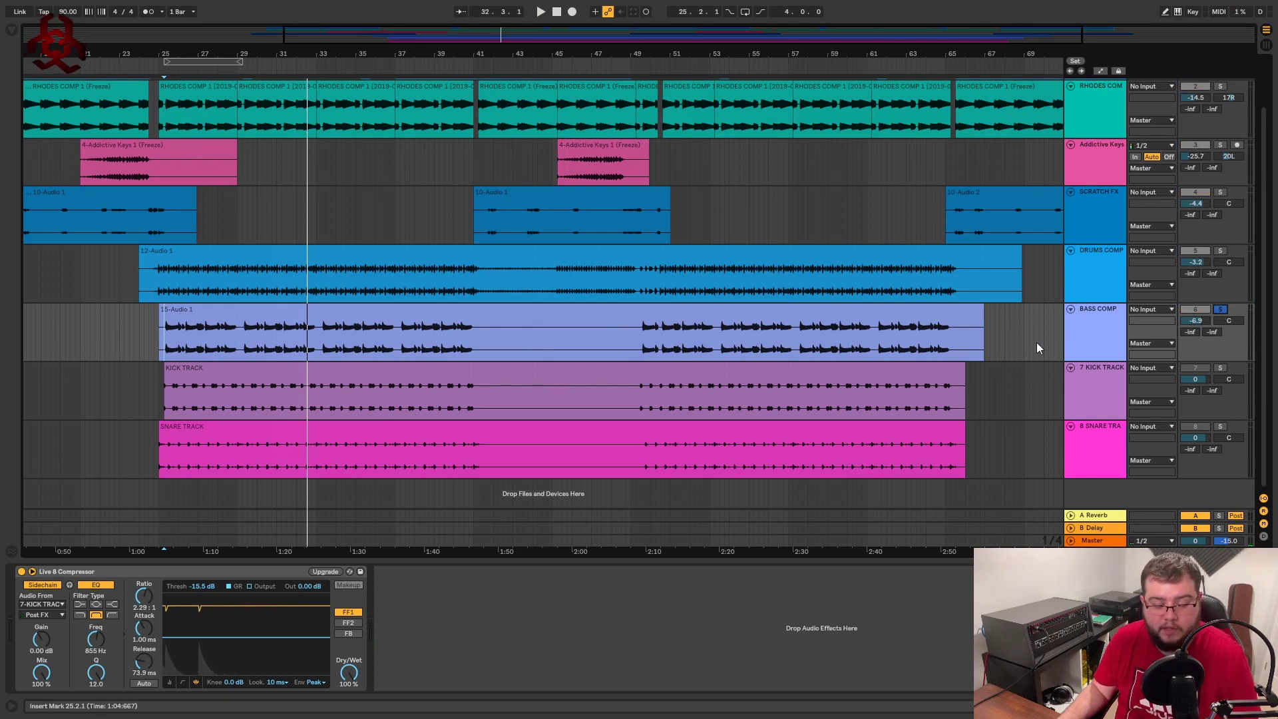
Play from the kick clip's start and set the bass compressor to a 3.00:1 ratio, 98.7 ms release and about -14.2 dB threshold
left_click(313, 378)
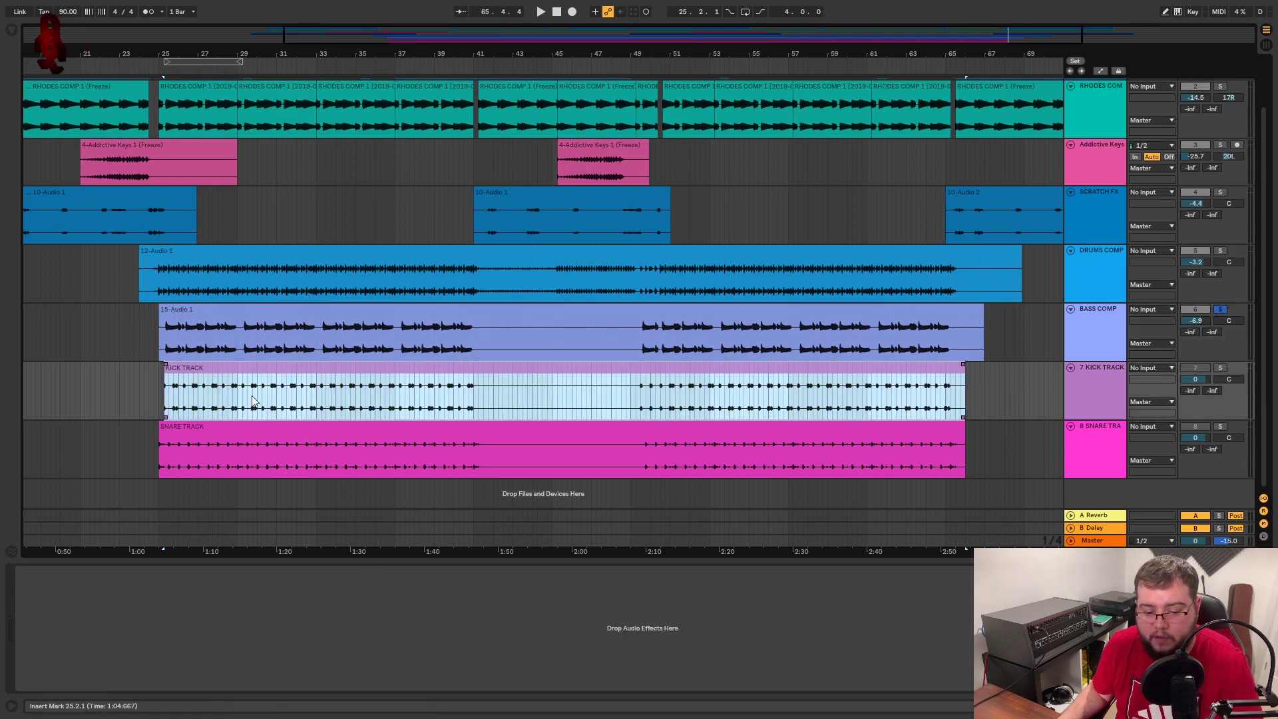
left_click(1102, 326)
key("space")
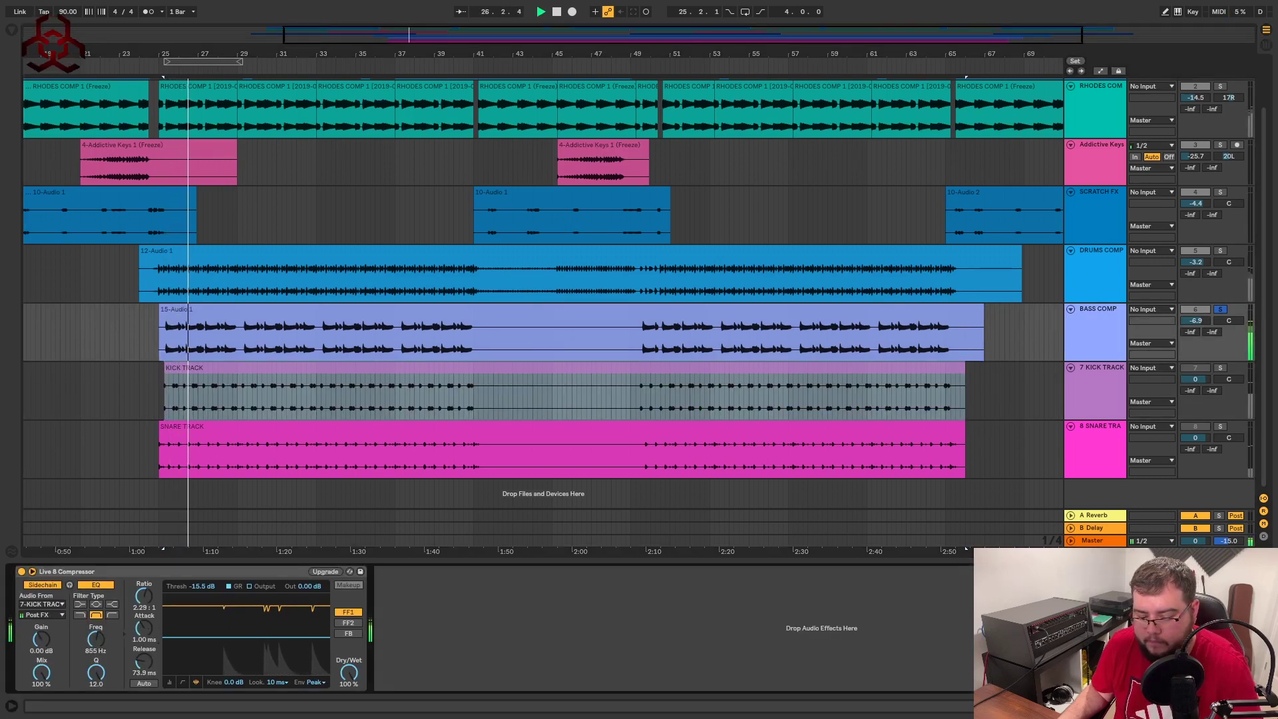
left_click_drag(143, 598, 143, 583)
left_click_drag(142, 661, 143, 656)
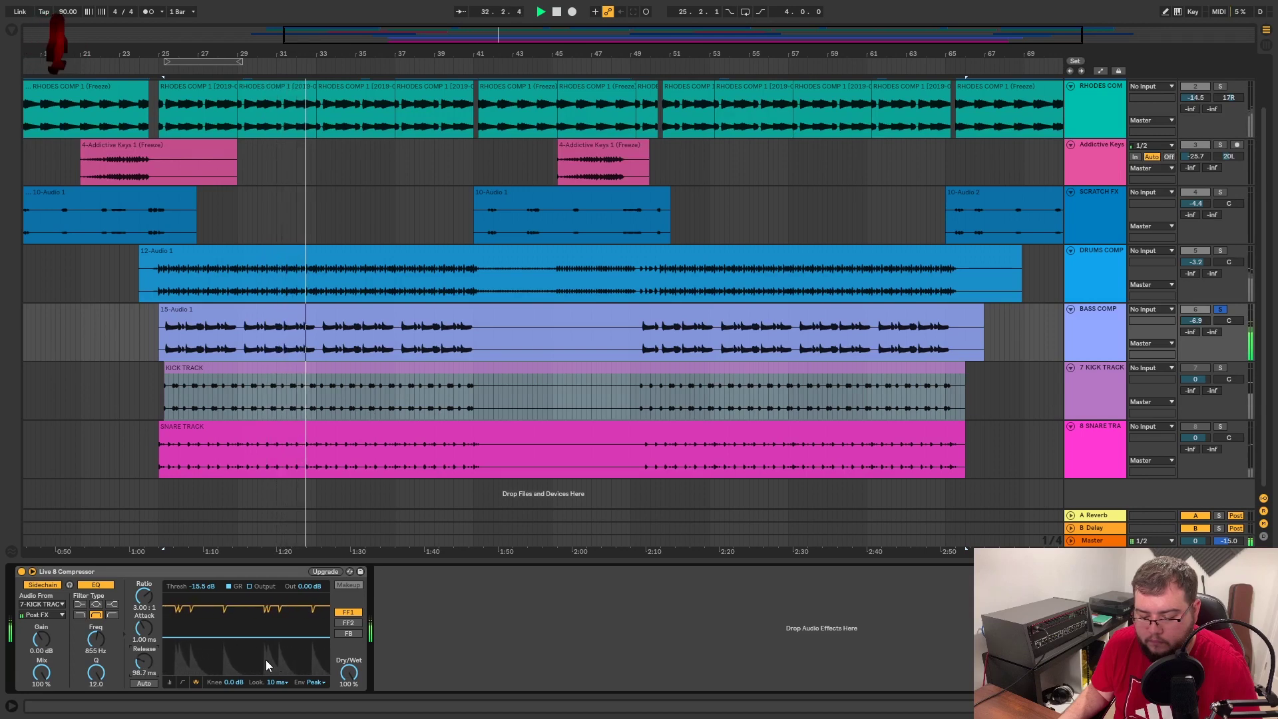
left_click_drag(276, 637, 275, 635)
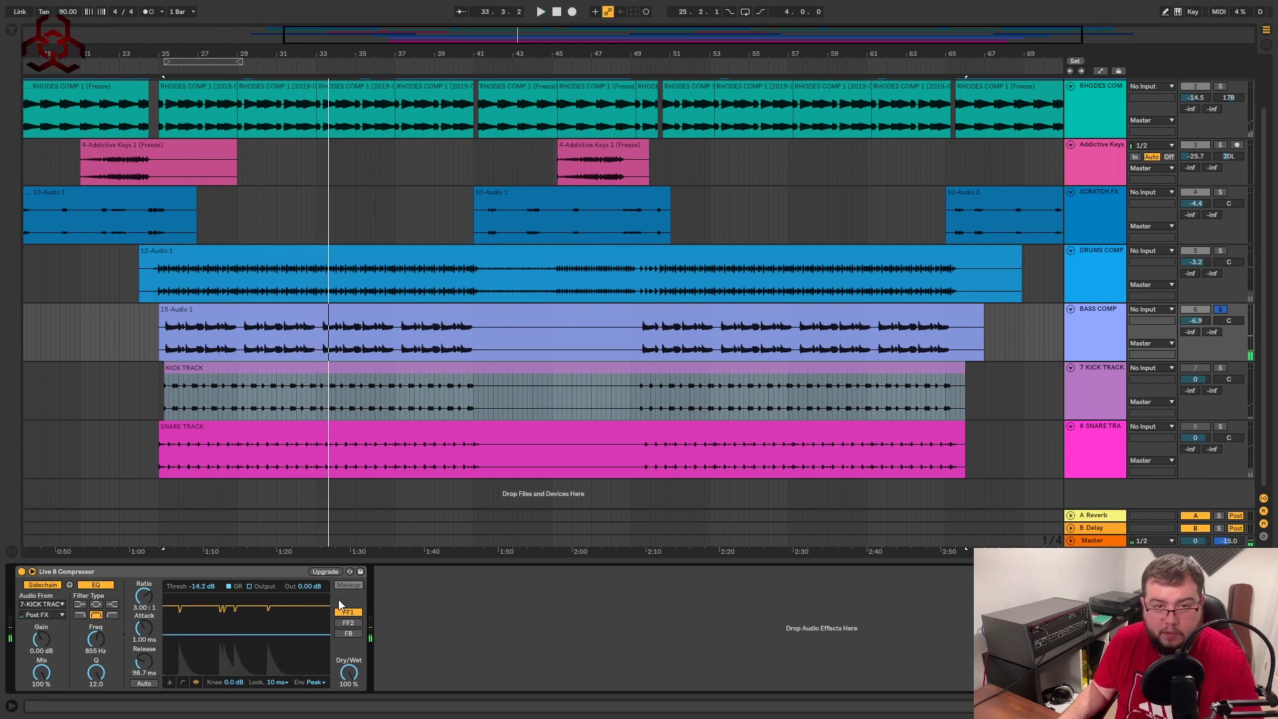
Add a second compressor to BASS COMP from the Live 8 Compressor.adv preset in the Compression collection
left_click(1105, 376)
left_click(1093, 324)
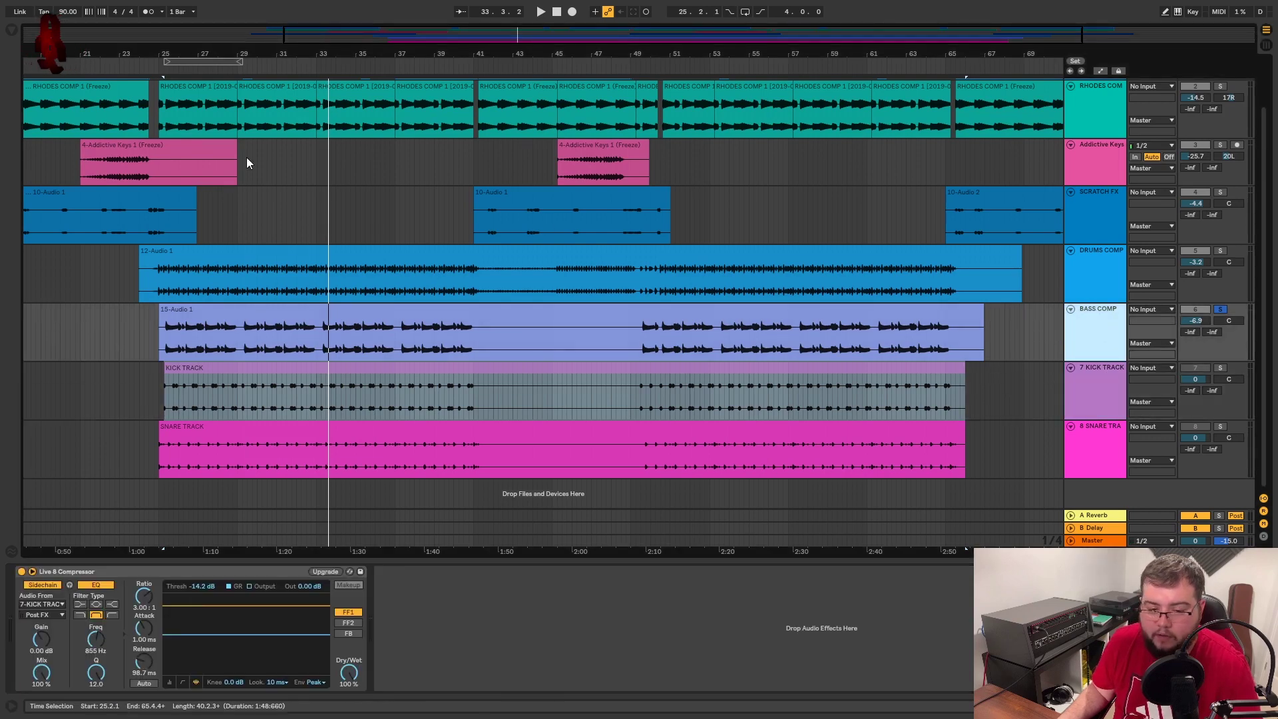
left_click(11, 31)
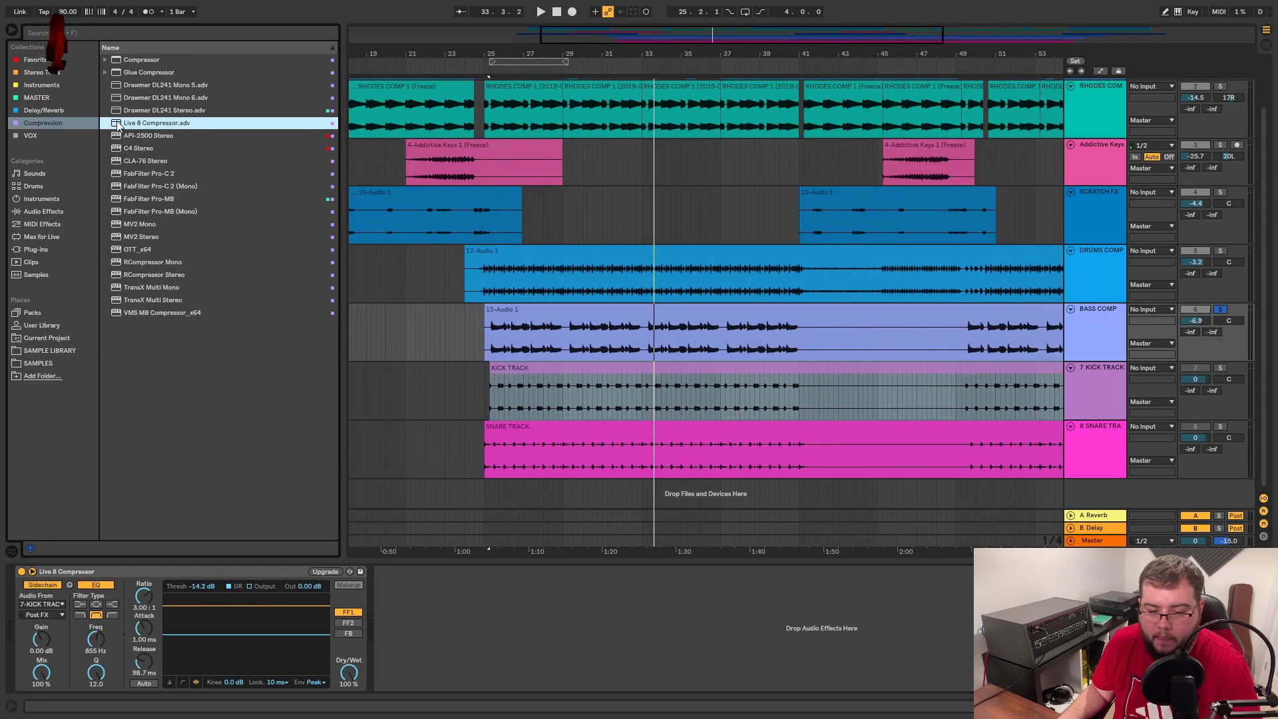
double_click(117, 126)
left_click(10, 31)
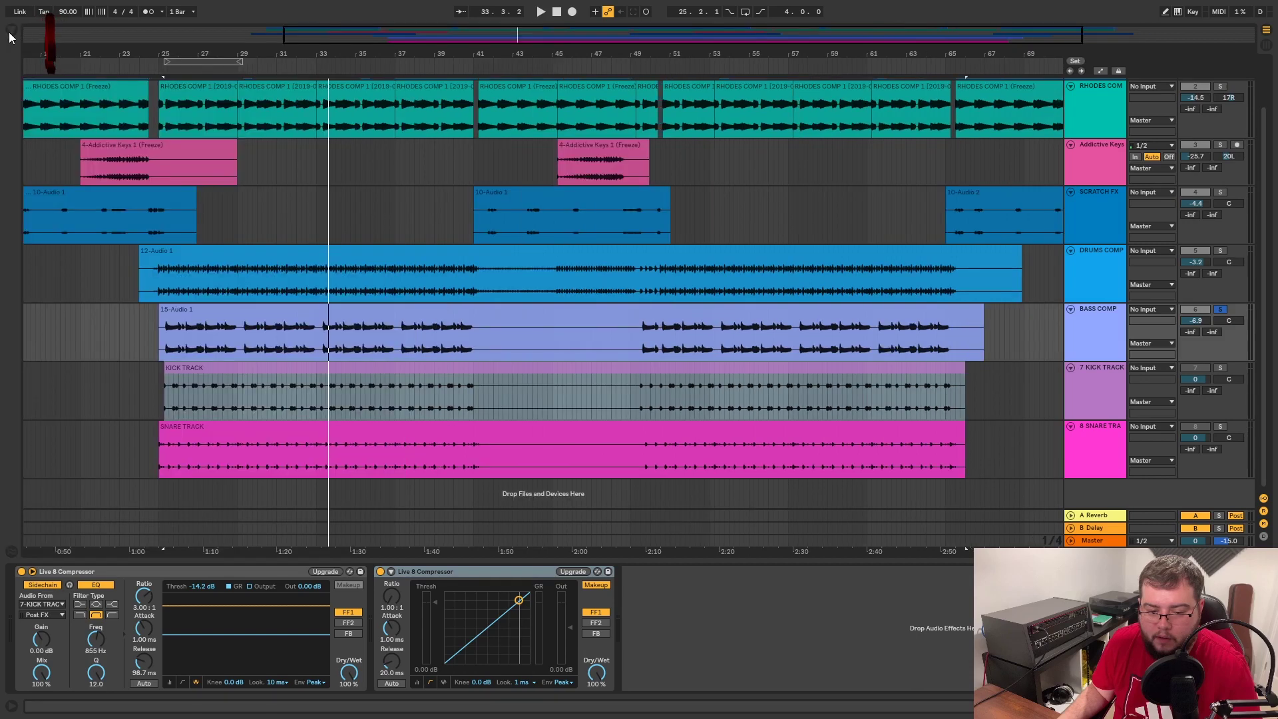
Turn on the second compressor's sidechain and choose 8-SNARE TRACK as its audio source
left_click(389, 572)
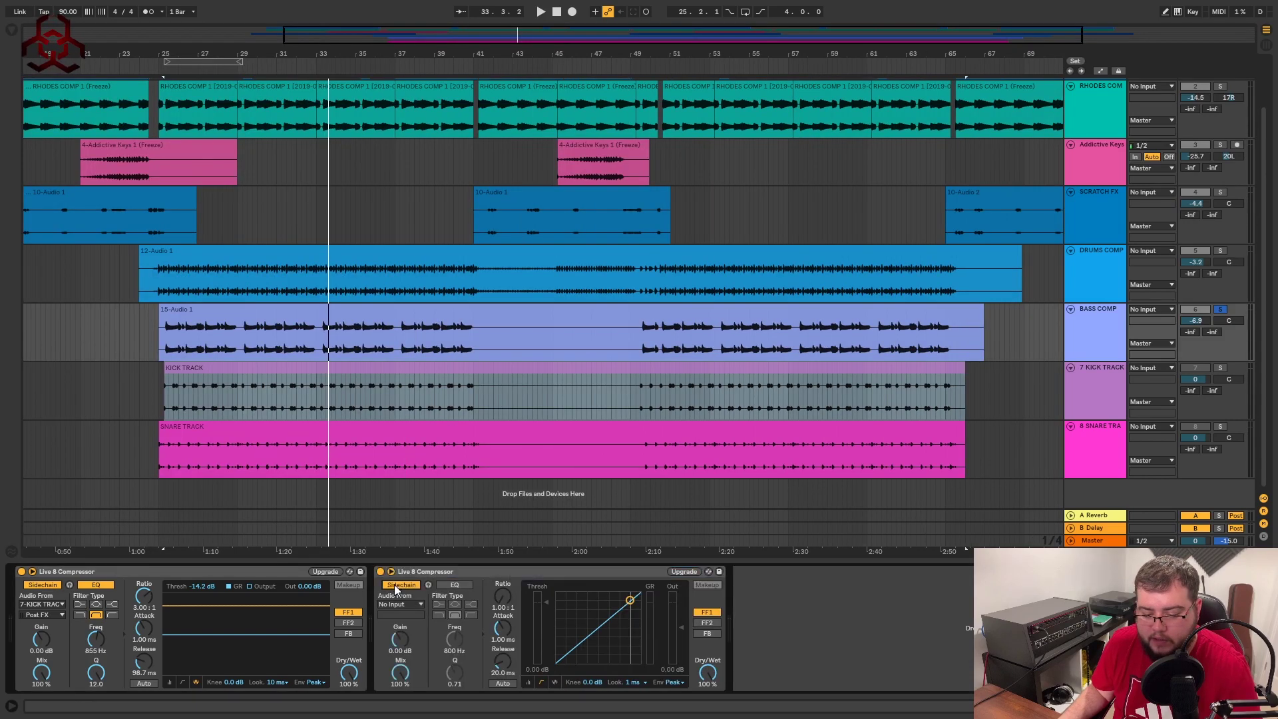
left_click(398, 602)
left_click(414, 552)
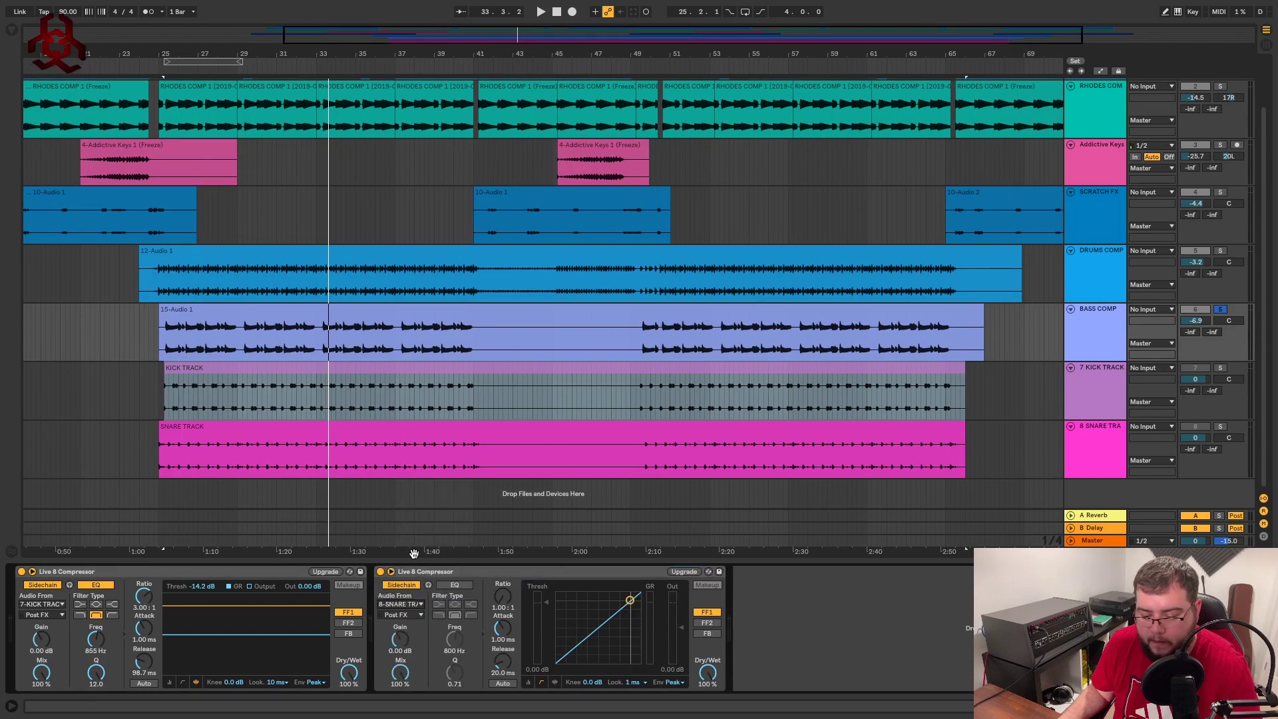
Play from the kick clip's start, briefly solo DRUMS COMP with the bass and bring back the BASS COMP devices
left_click(182, 398)
key("space")
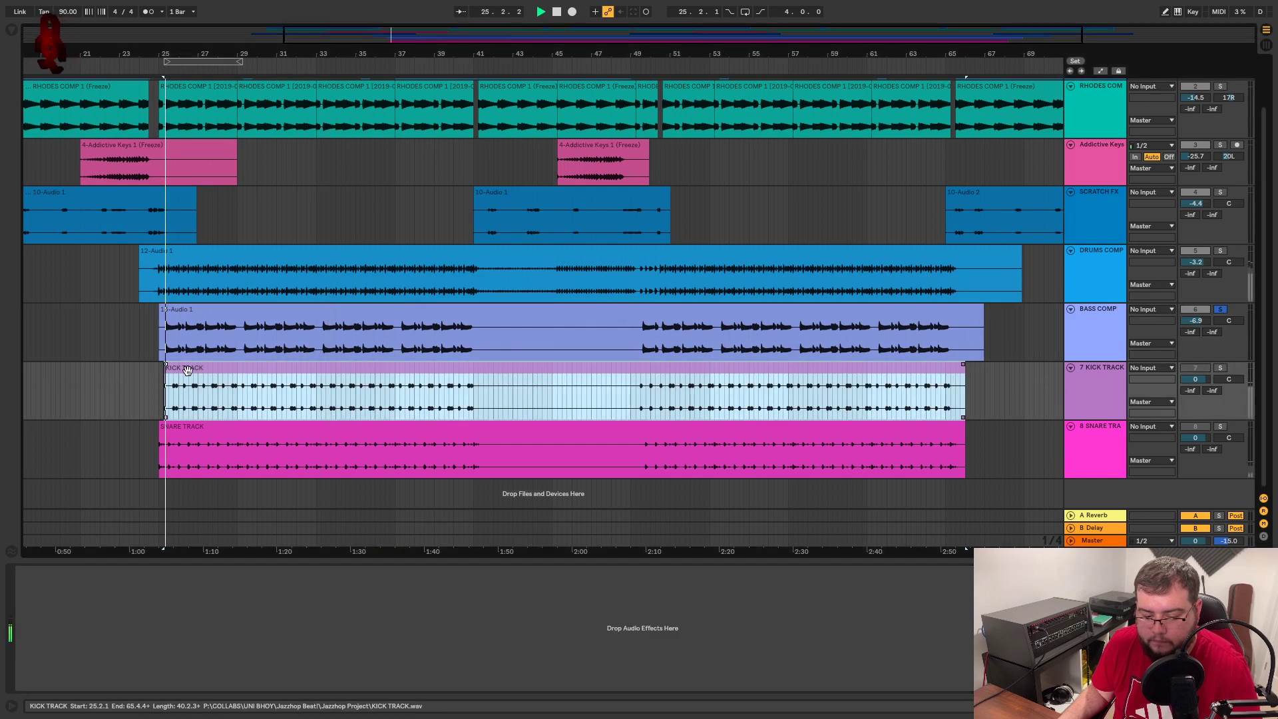
left_click(1220, 250)
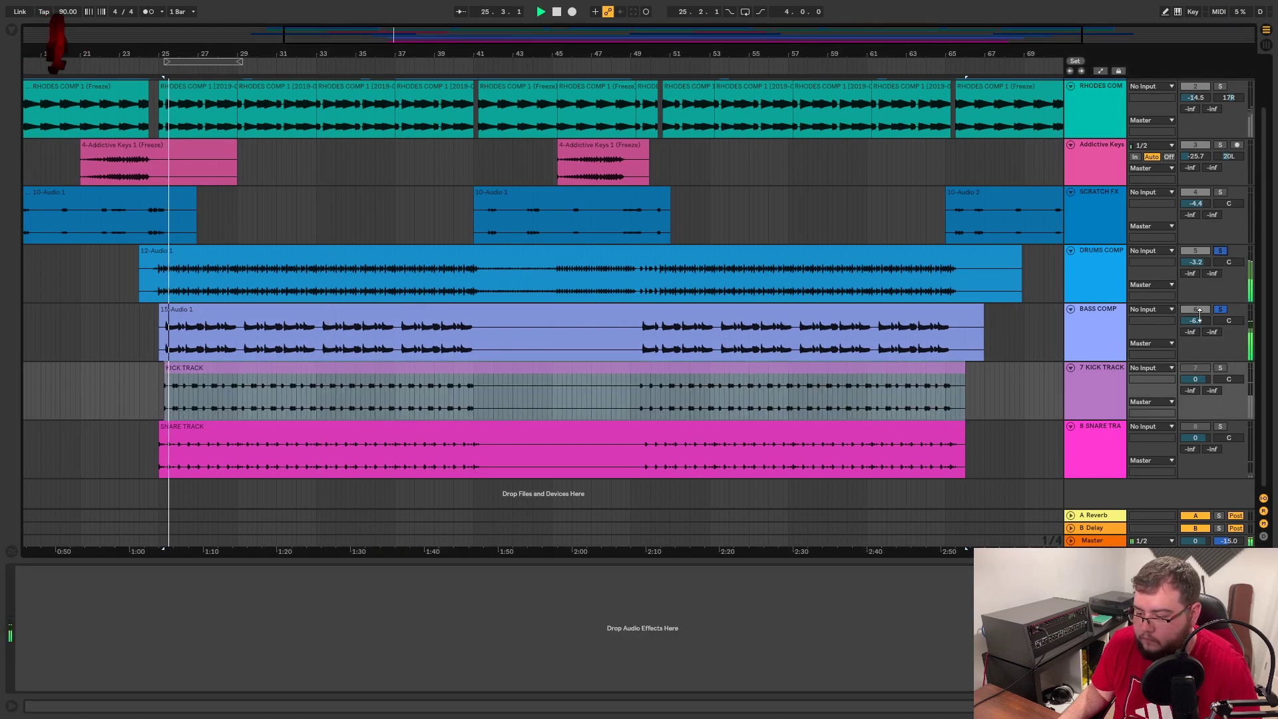
left_click(1106, 318)
left_click(1222, 250)
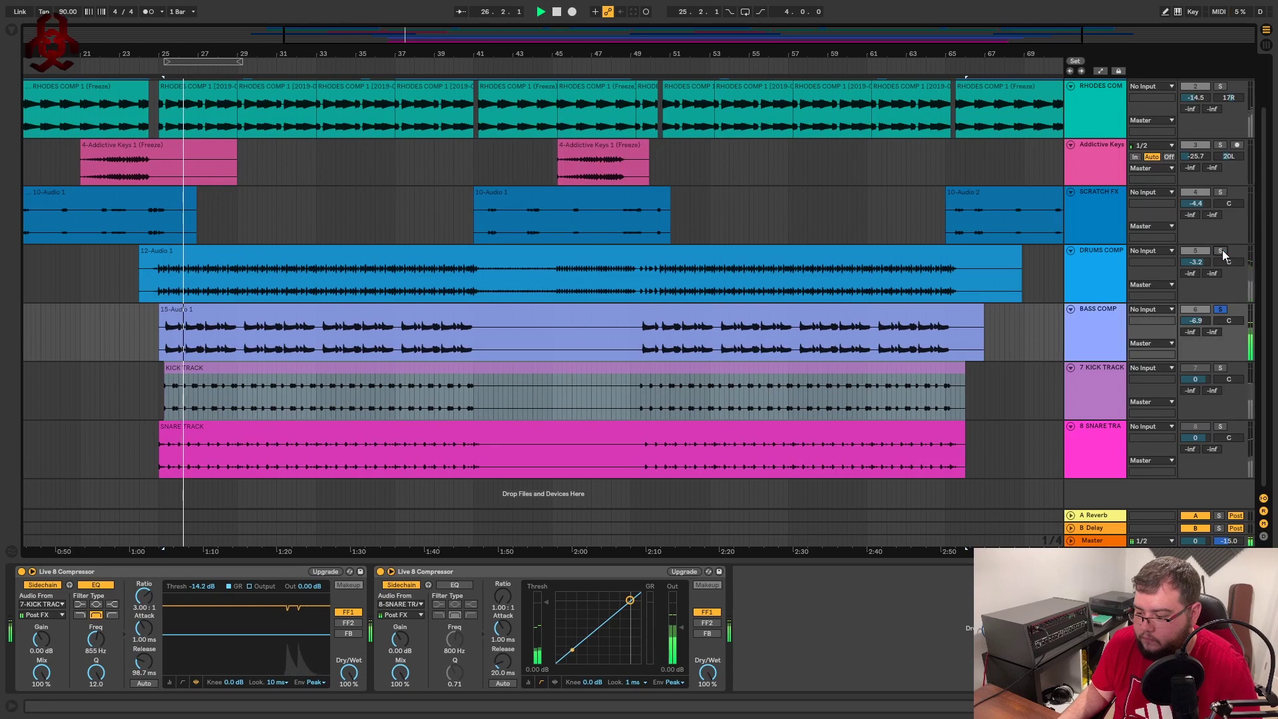
Enable the snare-keyed compressor's sidechain EQ as a band-pass at 475 Hz with Q 12.0, and set a 2.42:1 ratio and 10 ms lookahead
left_click(450, 585)
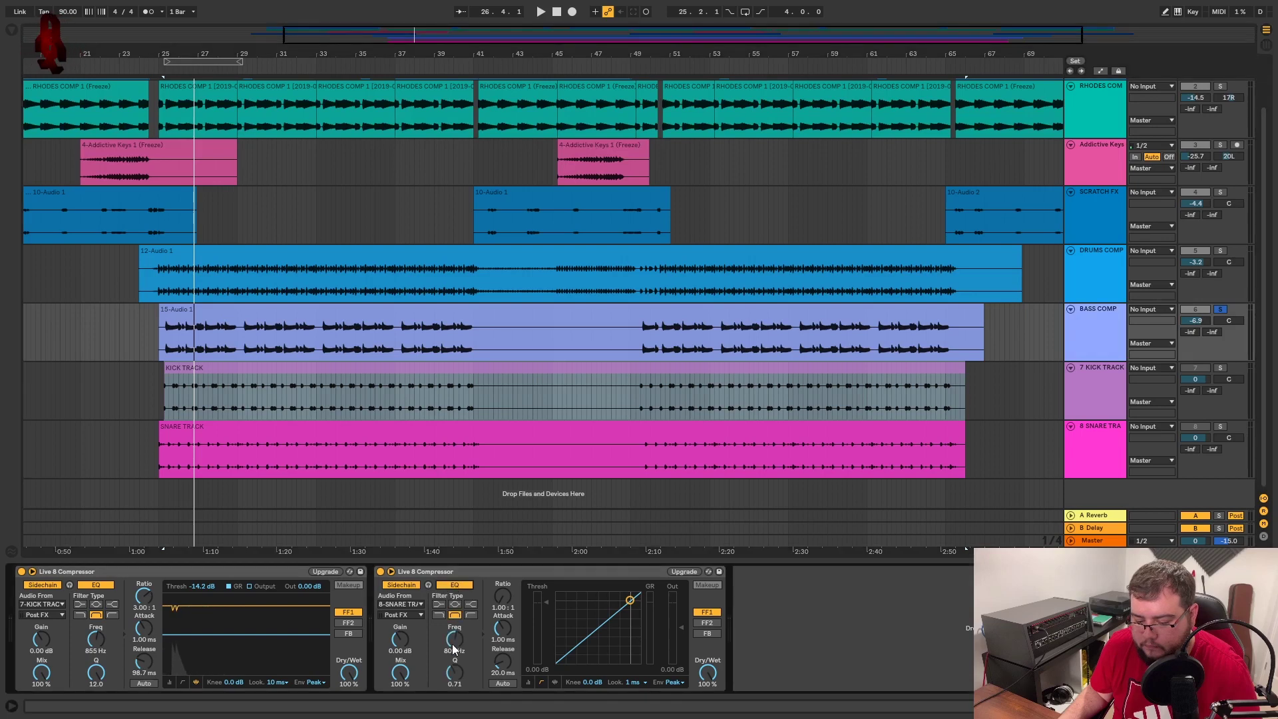
left_click(429, 584)
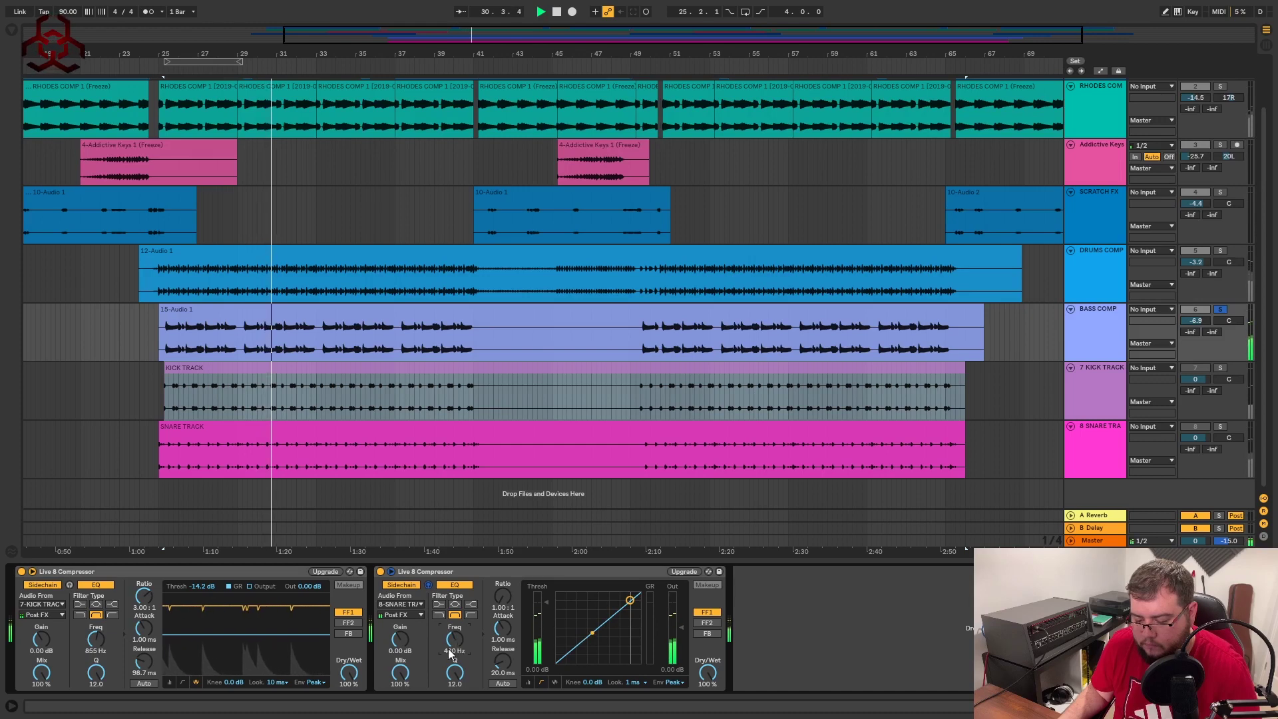
left_click(440, 614)
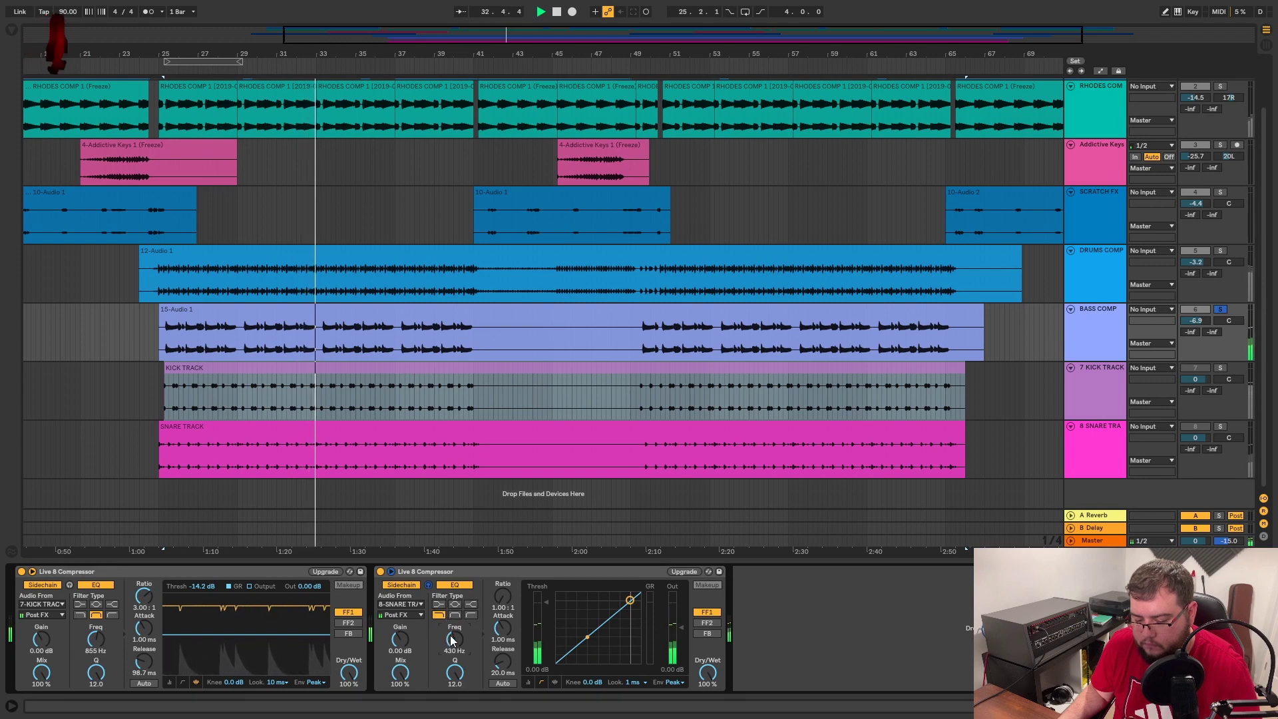
left_click_drag(449, 640, 448, 666)
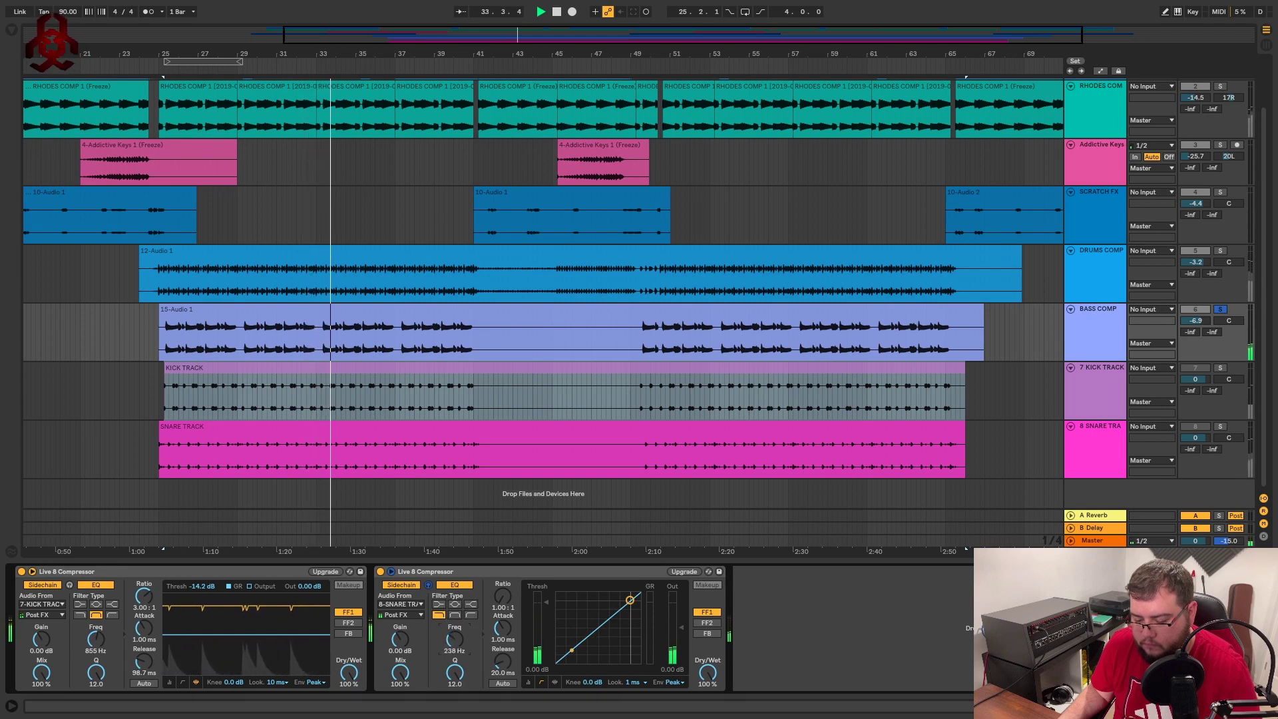
left_click(455, 614)
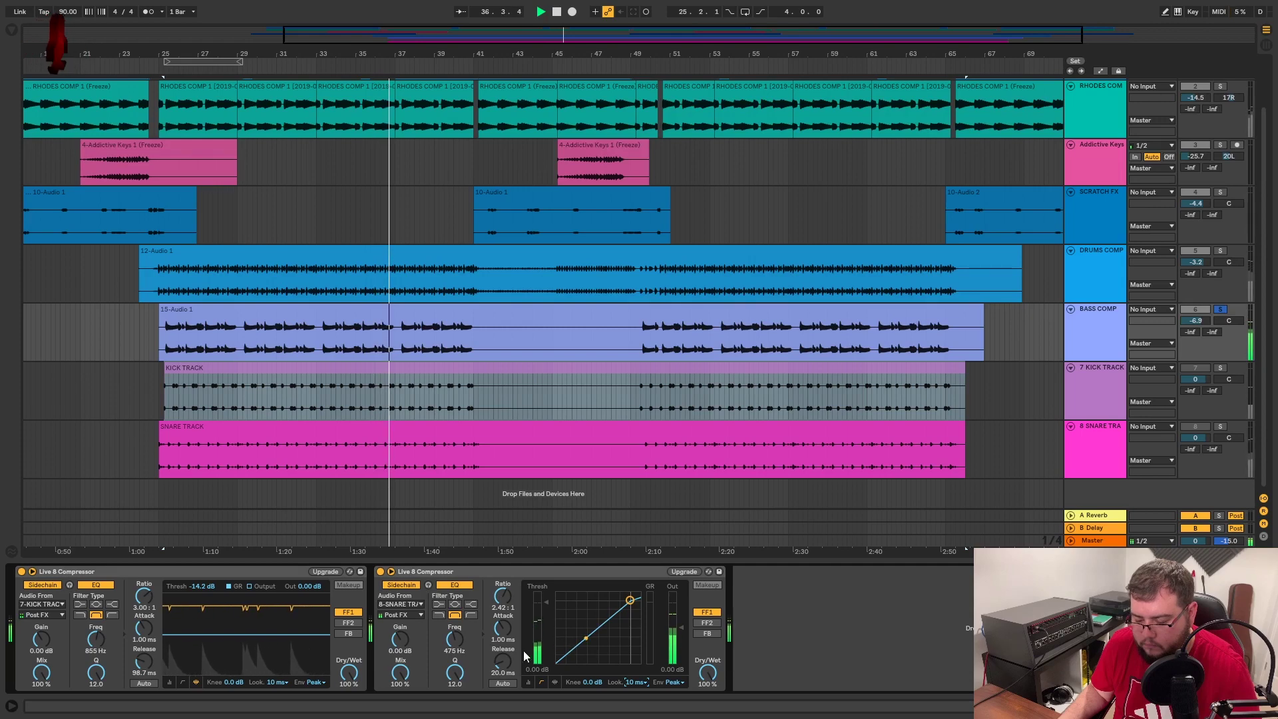
Switch the snare-keyed compressor to its activity view and set the threshold to about -13.5 dB and the release to about 79.6 ms
left_click(555, 682)
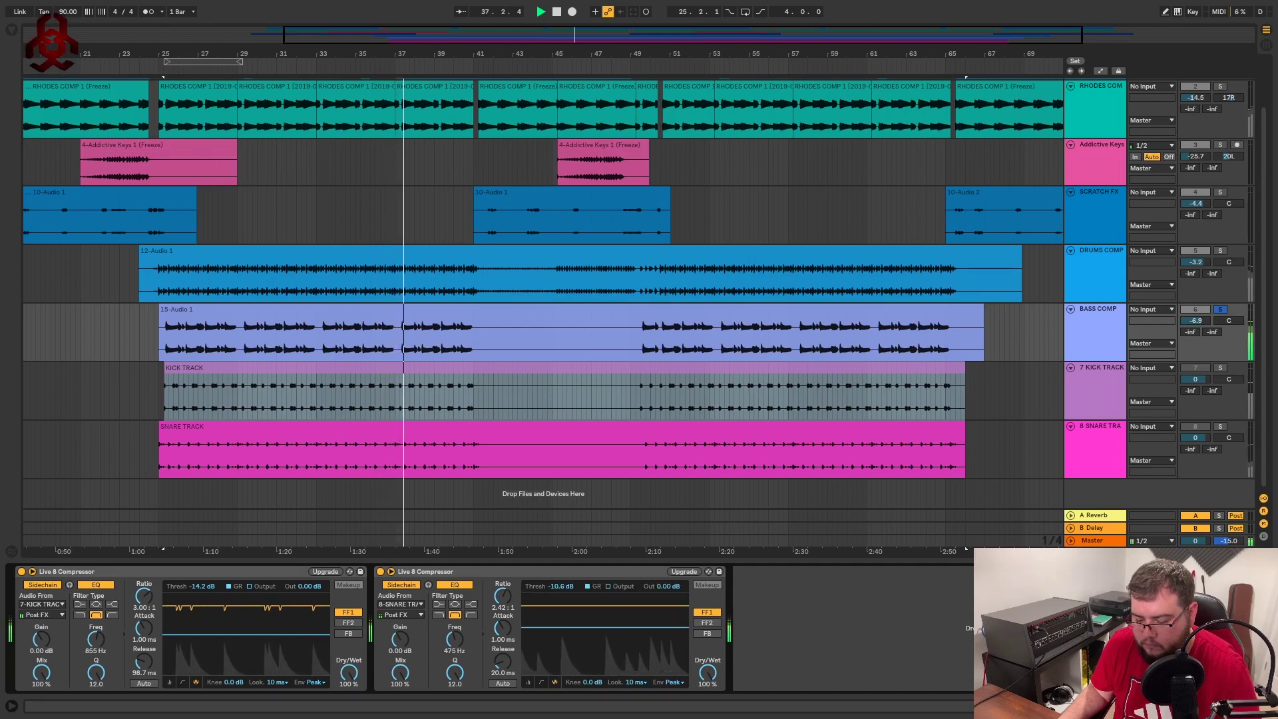
mouse_move(605, 632)
left_mouse_down()
mouse_move(605, 647)
mouse_move(592, 636)
left_mouse_up()
key("space")
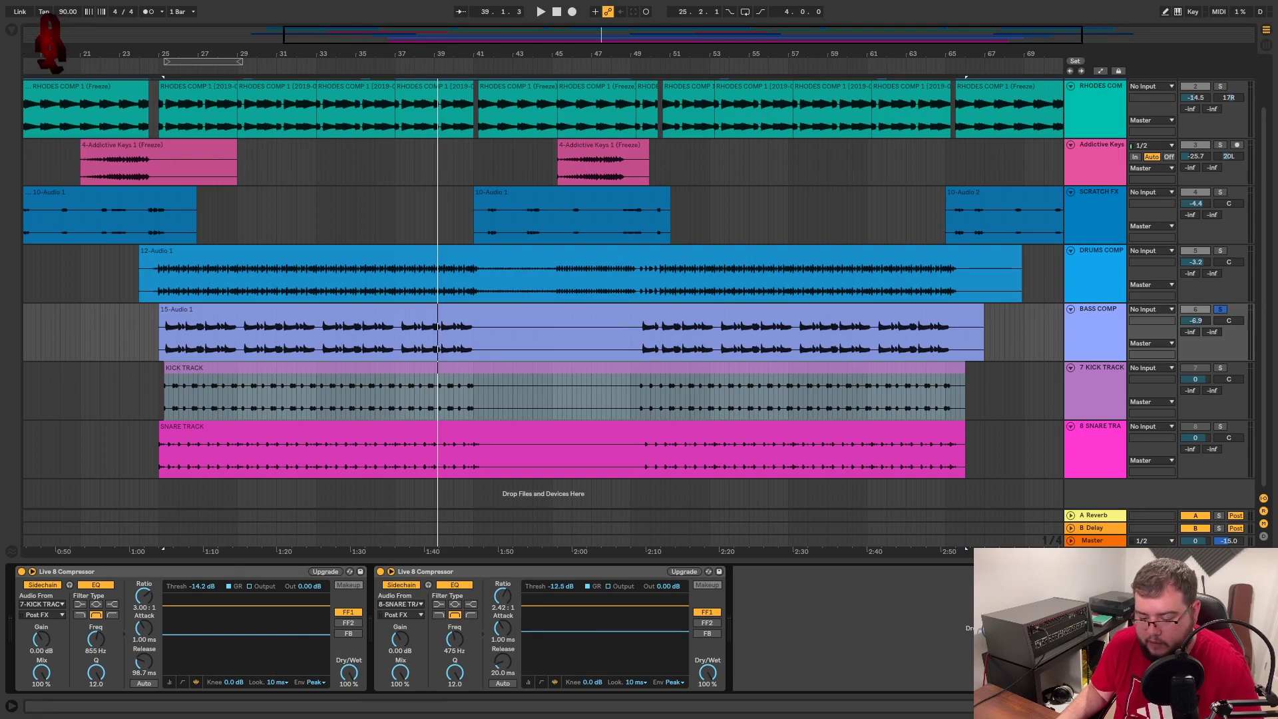
key("space")
left_click_drag(533, 631, 502, 663)
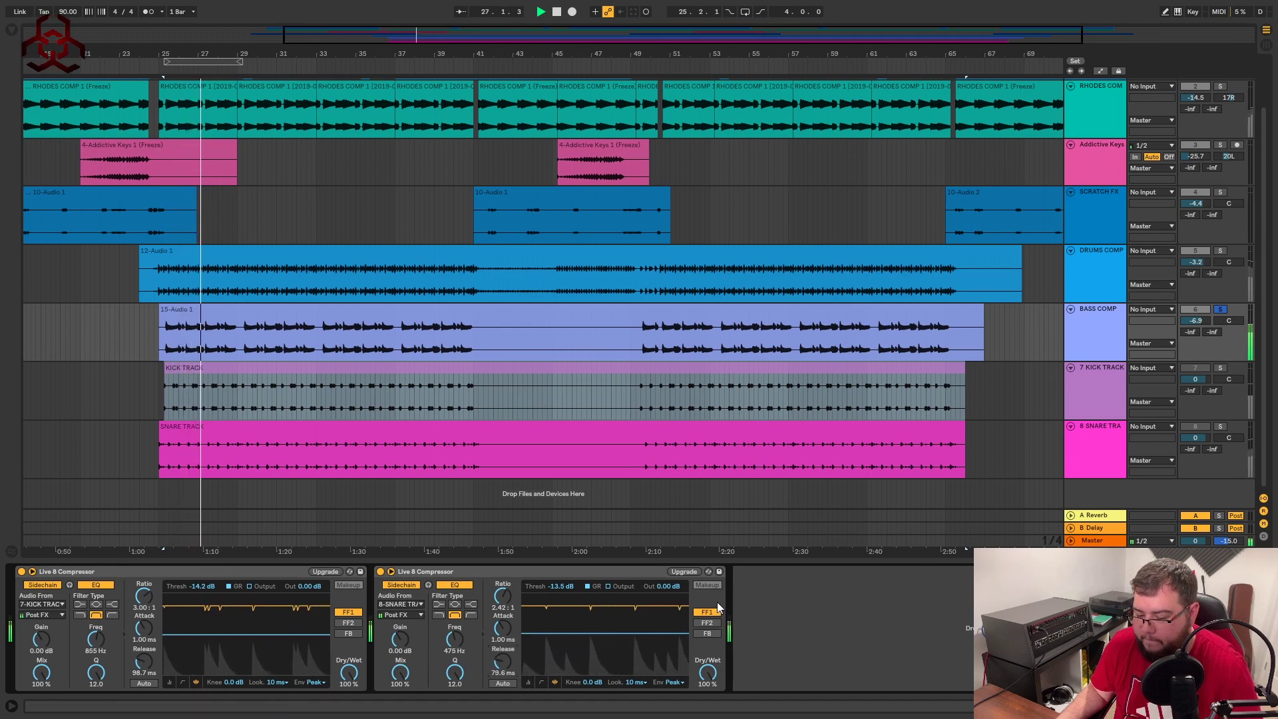
left_click(1223, 193)
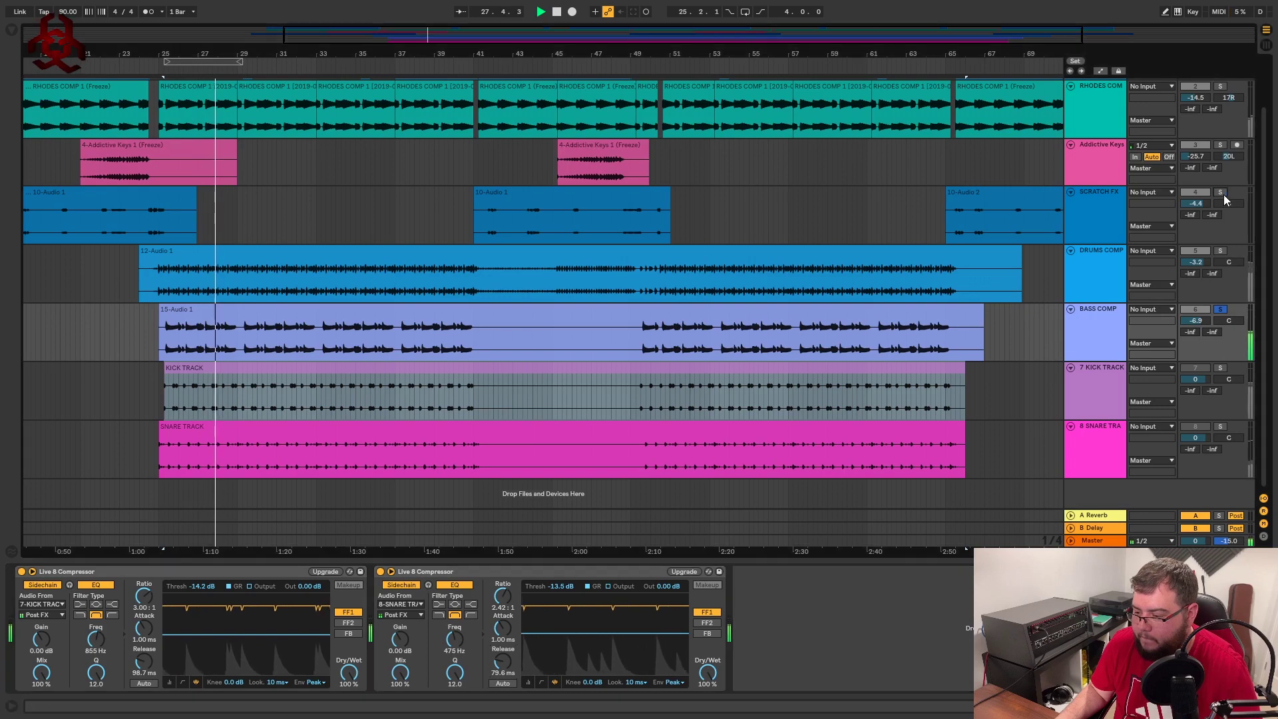
Play the arrangement with only DRUMS COMP and BASS COMP soloed to check the ducking
left_click(1220, 309, "ctrl")
left_click(1221, 251, "ctrl")
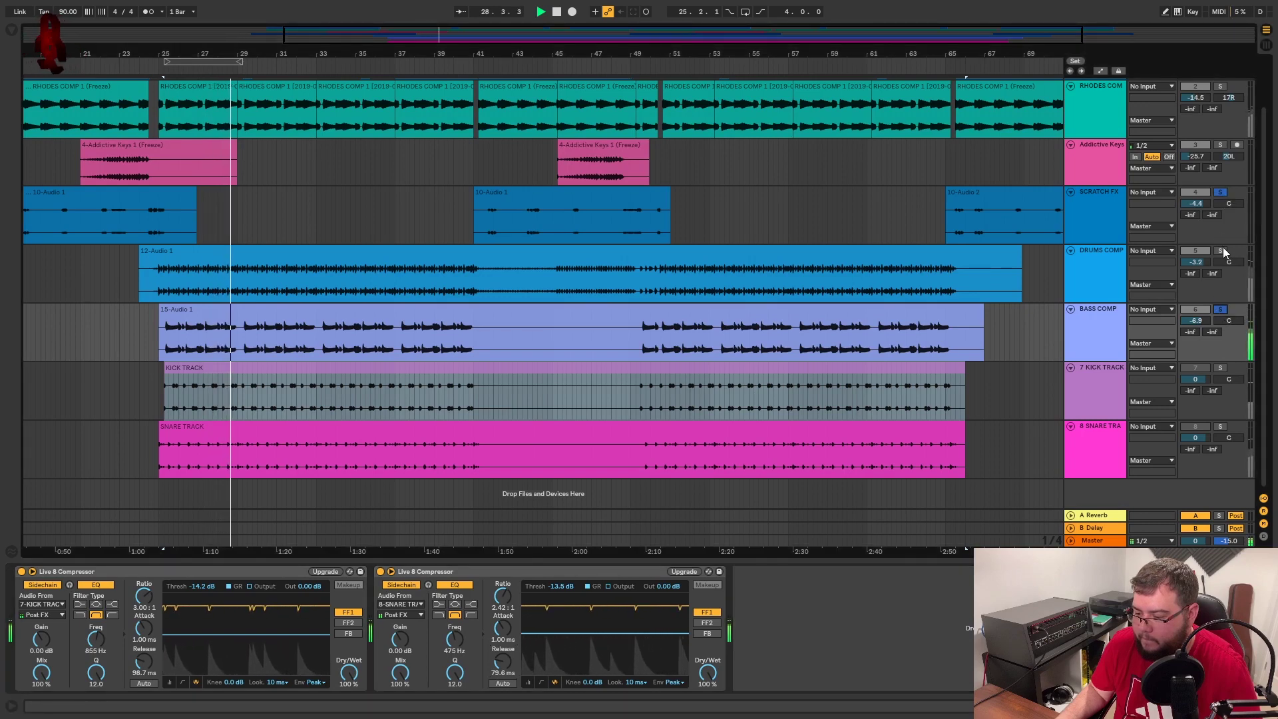
left_click(1221, 193, "ctrl")
left_click(936, 441)
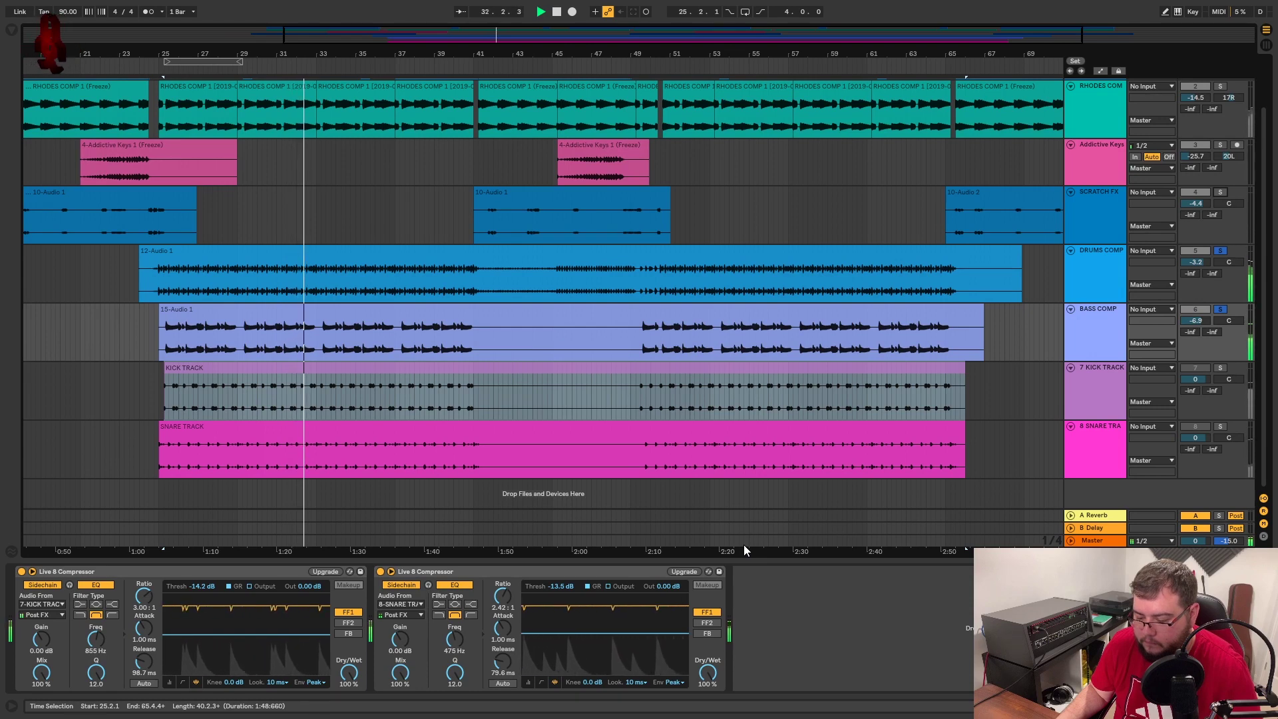
Solo only BASS COMP and add FabFilter Pro-Q 2 after its two compressors
left_click(1117, 309)
left_click(1224, 311)
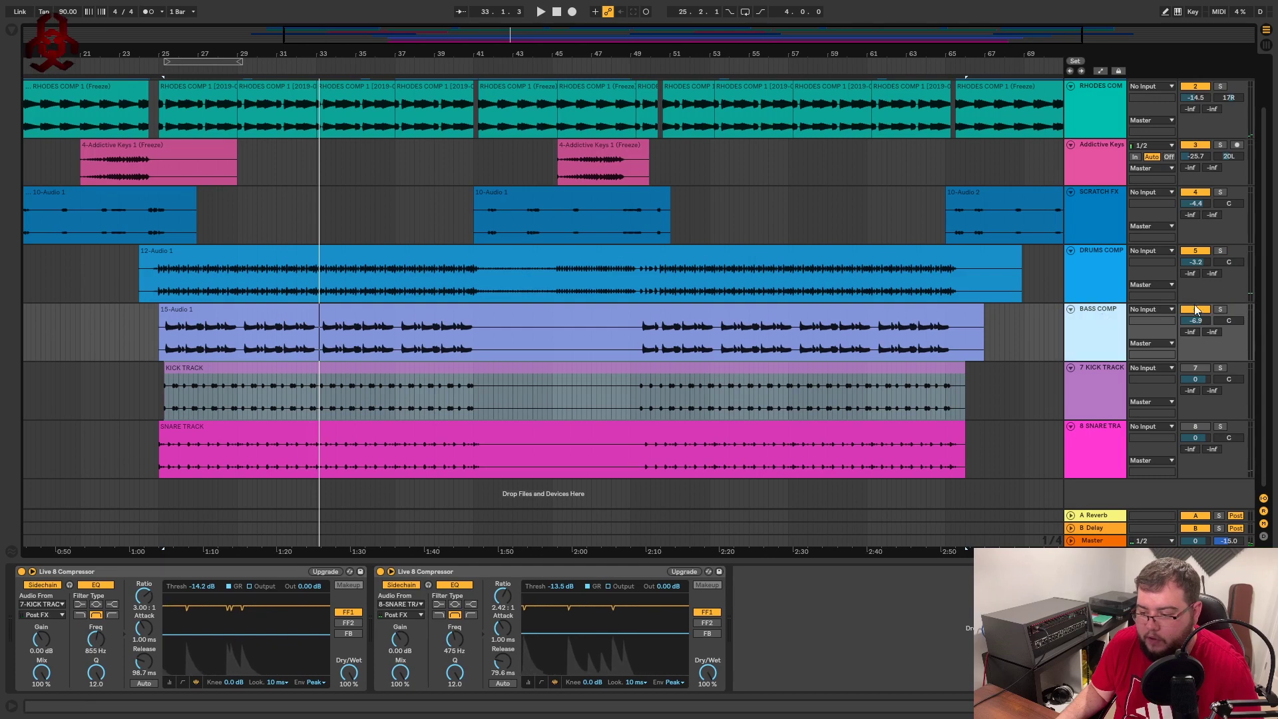
left_click(1219, 308)
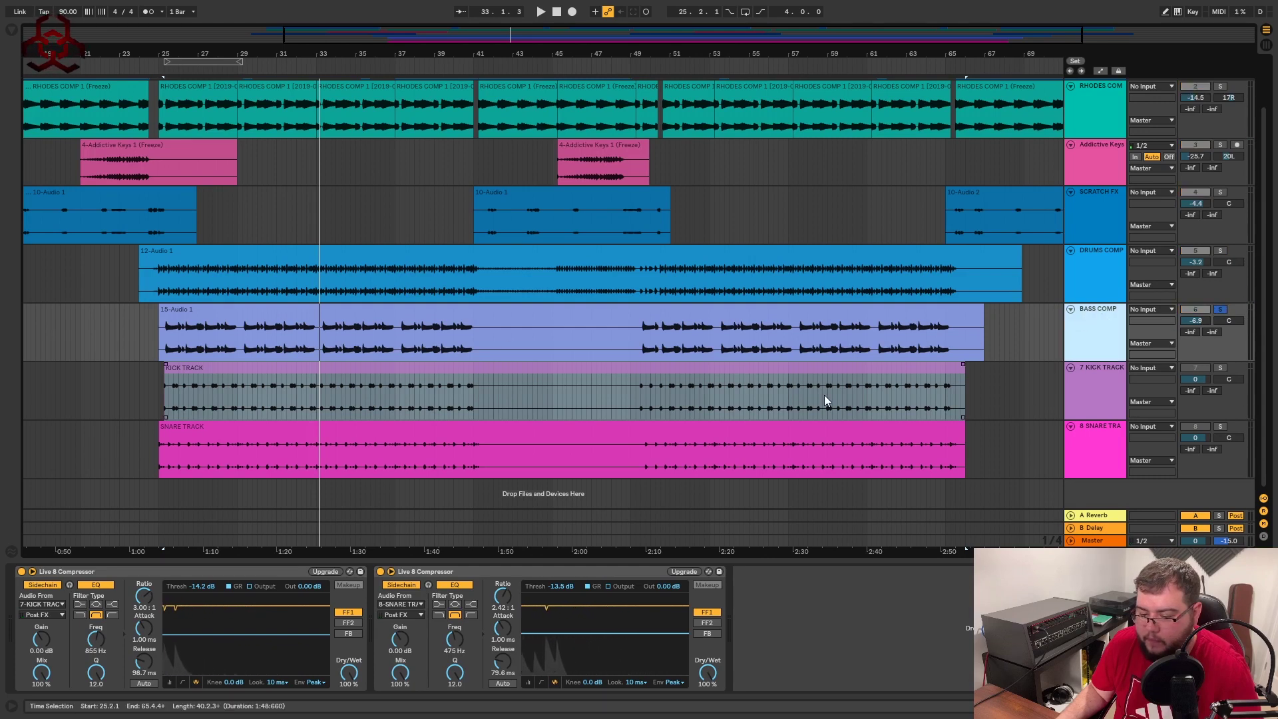
left_click(18, 32)
left_click(36, 59)
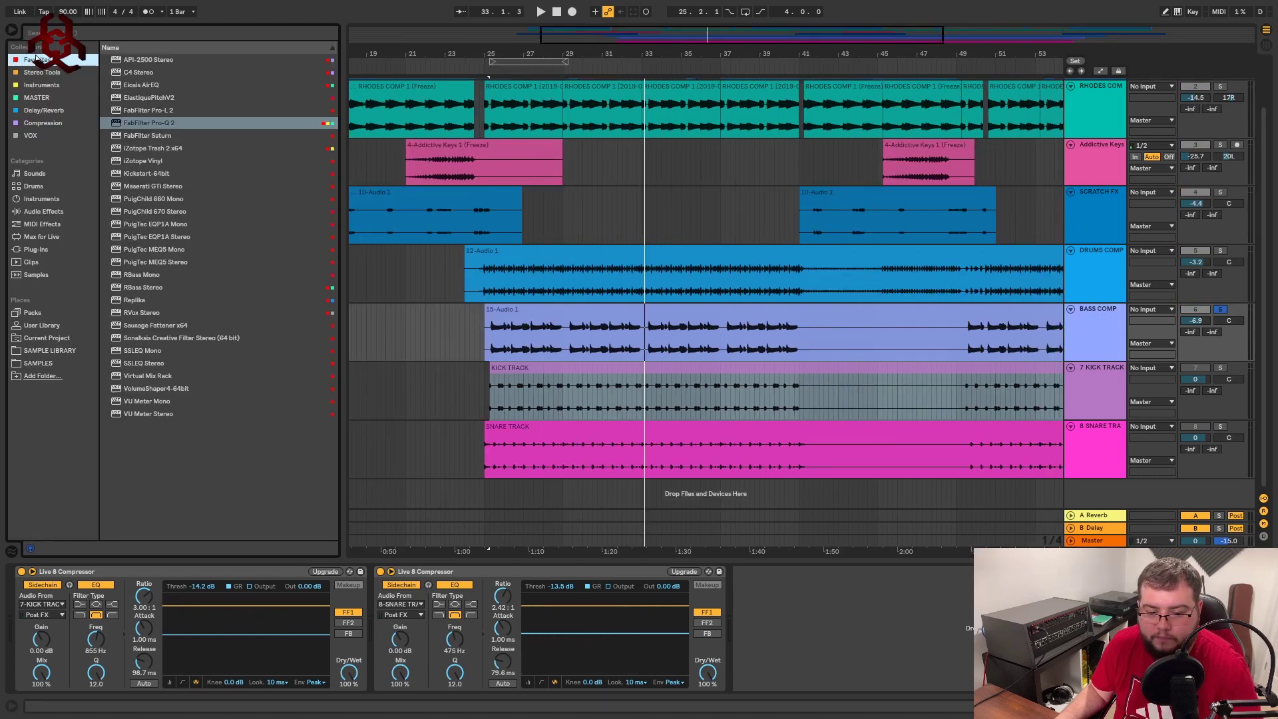
double_click(129, 123)
left_click(12, 30)
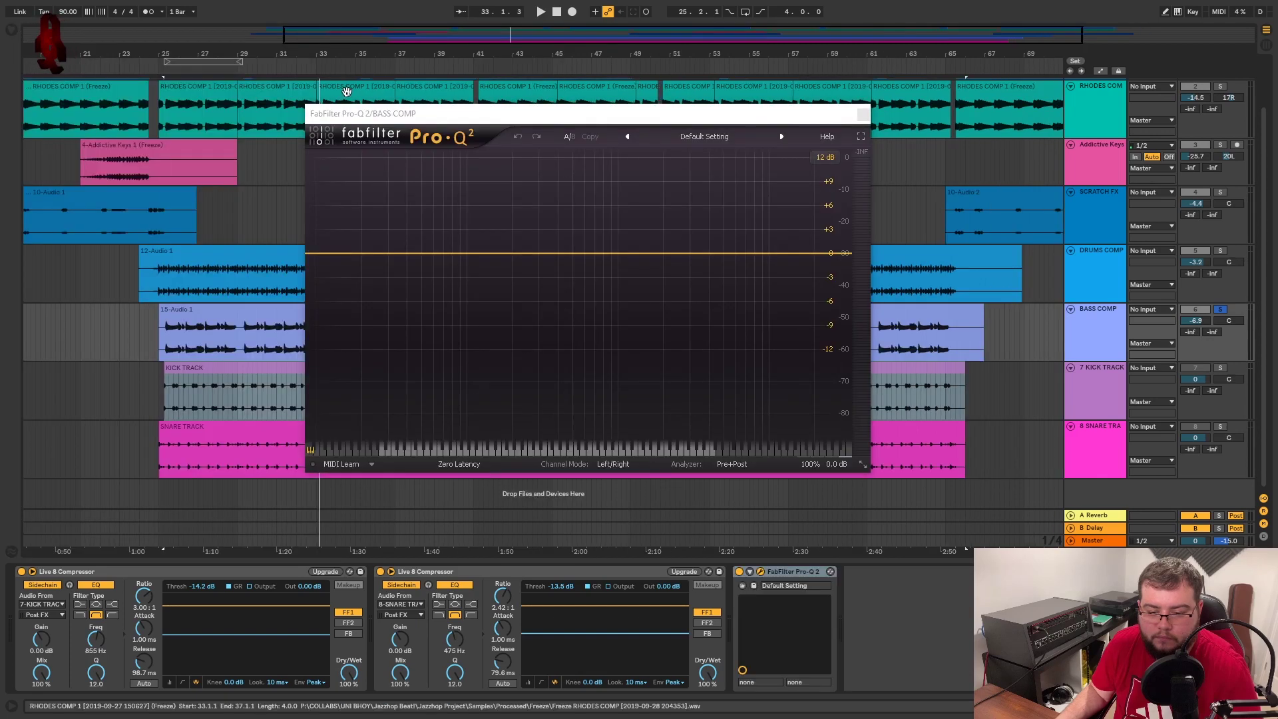
Add a 12 dB/oct high cut to the bass EQ and raise its cutoff above 3.7 kHz while the bass plays
key("space")
left_click_drag(419, 118, 419, 167)
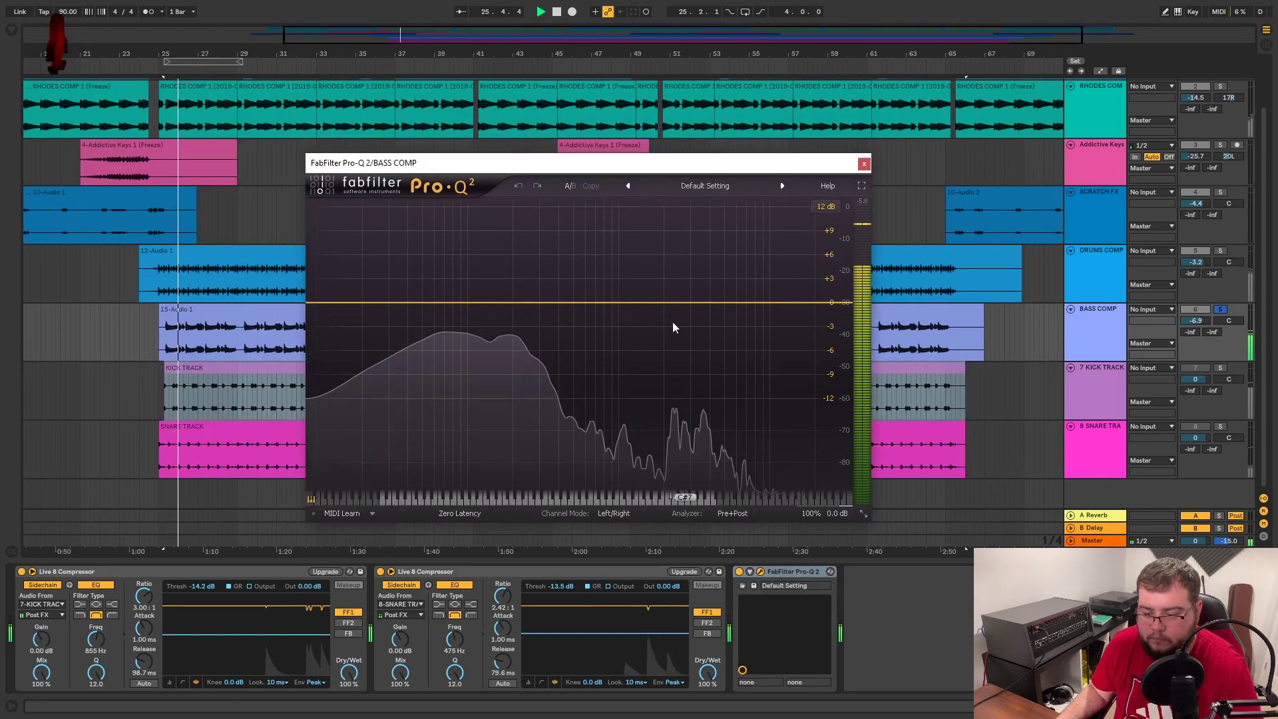
left_click_drag(840, 305, 705, 310)
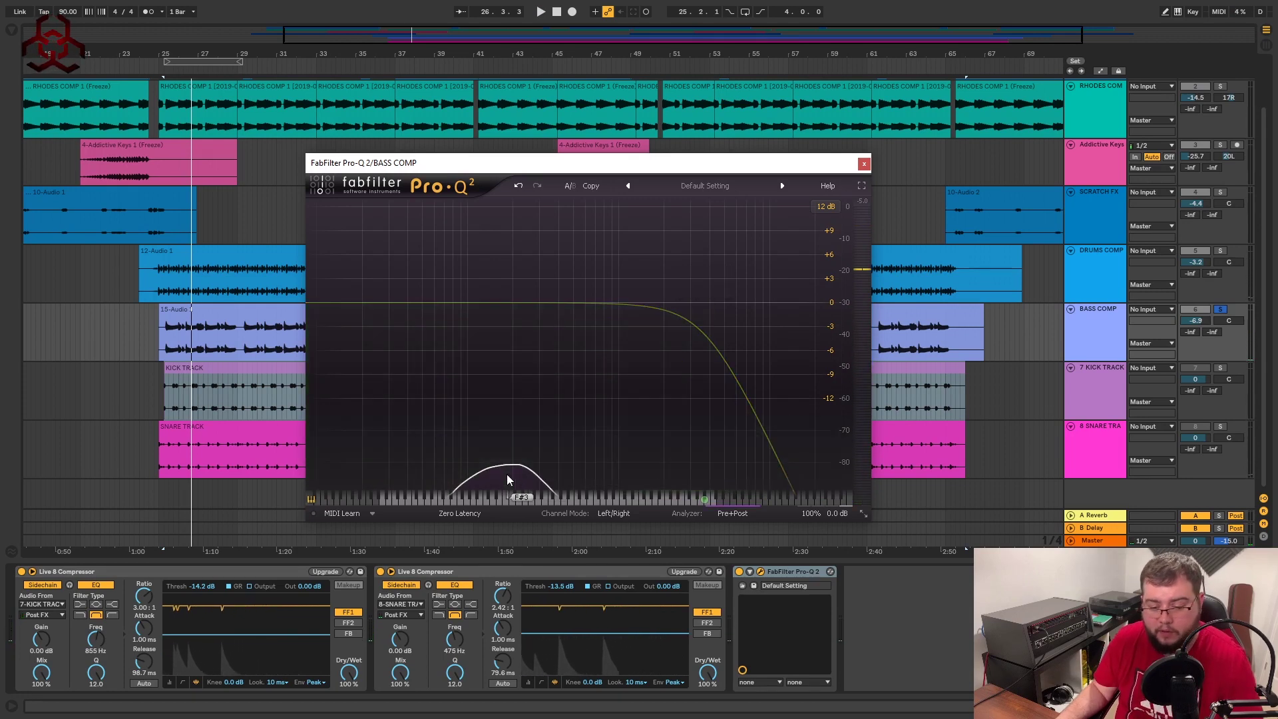
left_click(572, 466)
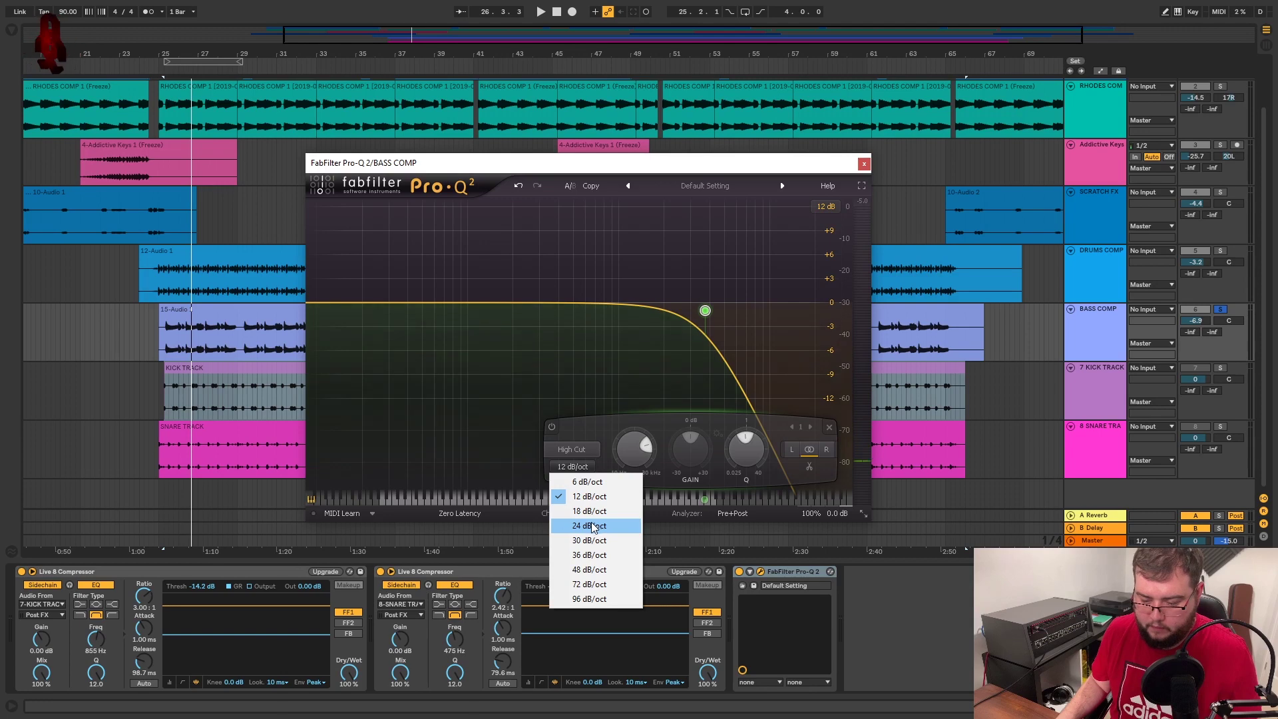
left_click(608, 455)
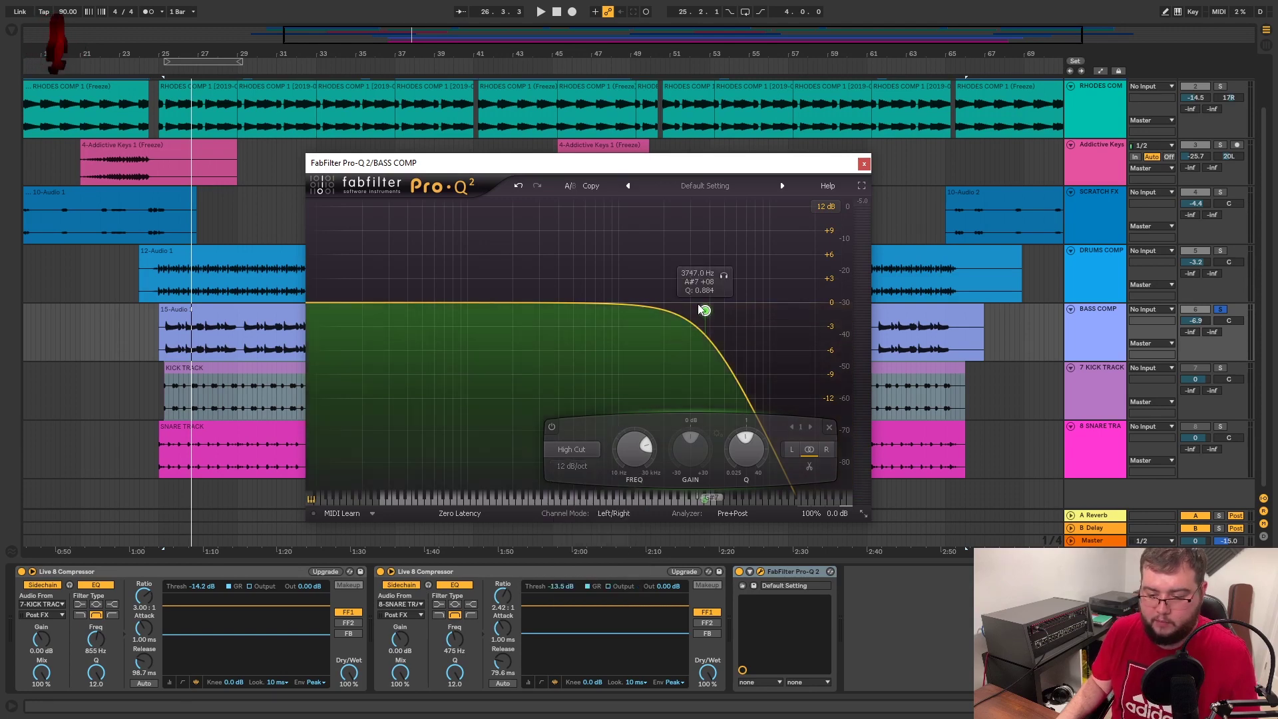
key("space")
left_click_drag(725, 275, 792, 274)
key("space")
Add a 36 dB/oct low cut at about 28 Hz to the bass EQ and close its window
left_click(314, 305)
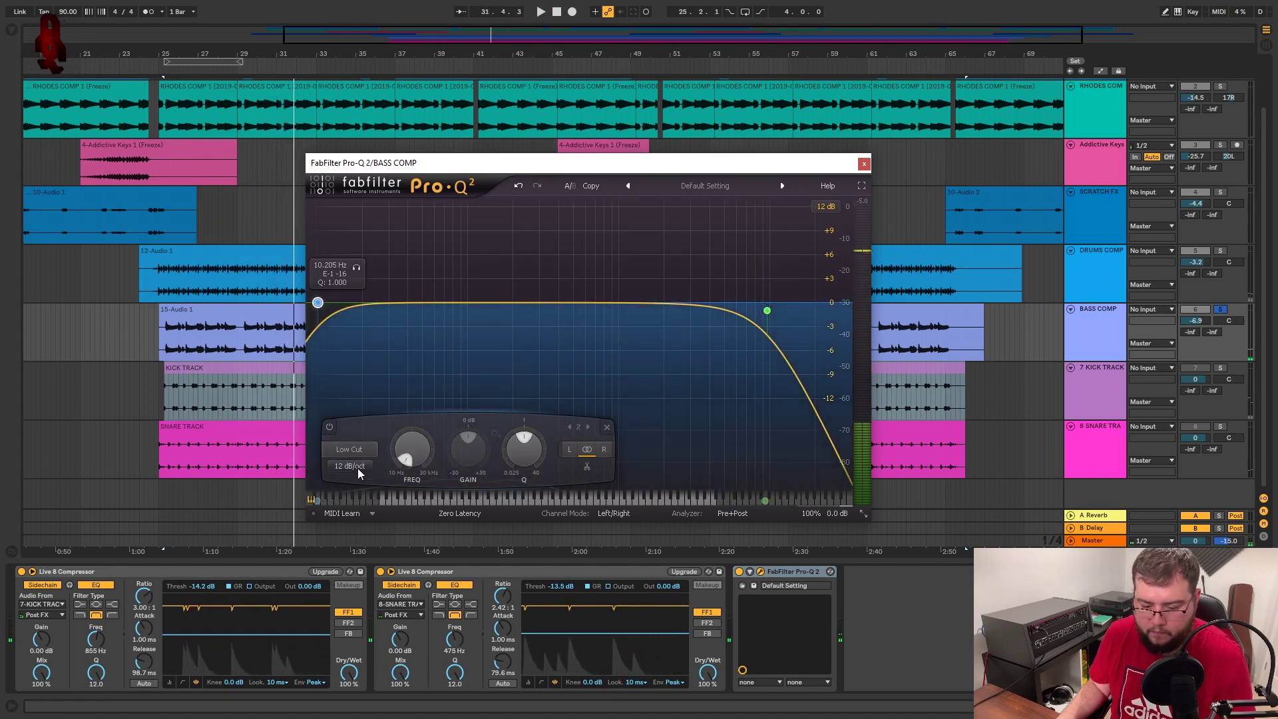
left_click(350, 466)
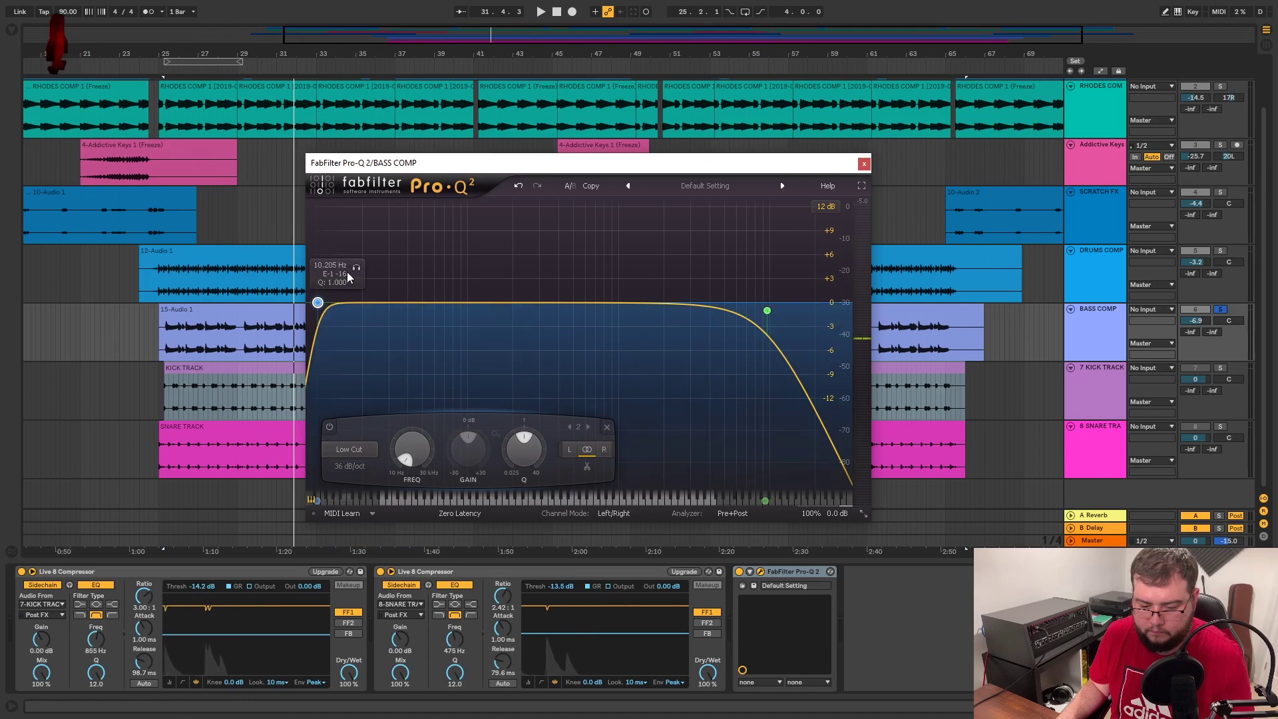
key("space")
left_click_drag(366, 267, 431, 260)
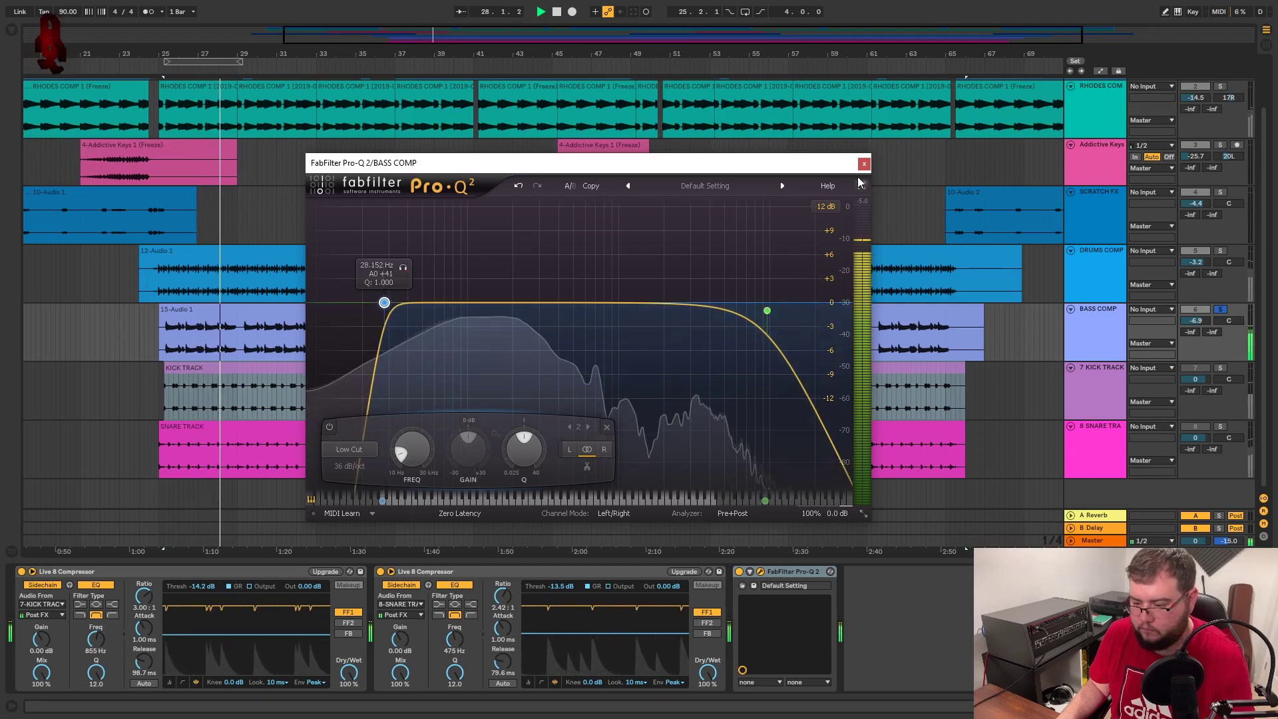
left_click(864, 164)
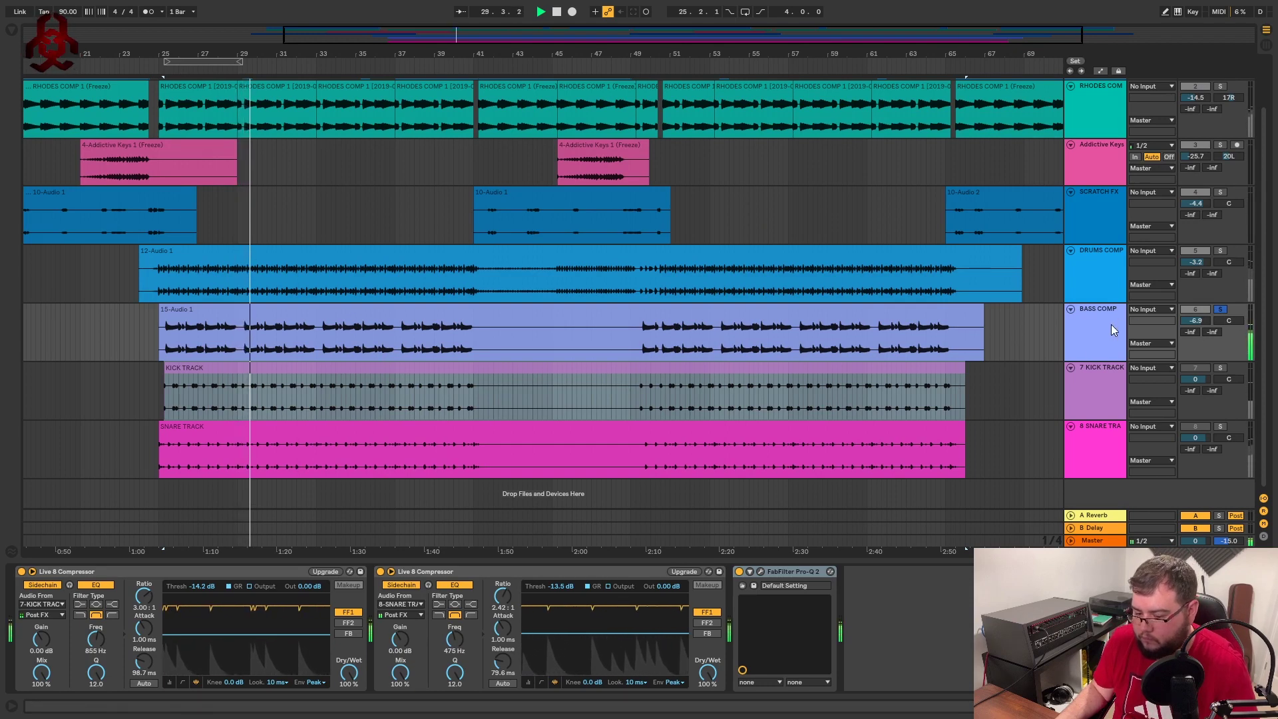
Unsolo BASS COMP, play the full mix and select the bass clip
left_click(1221, 310)
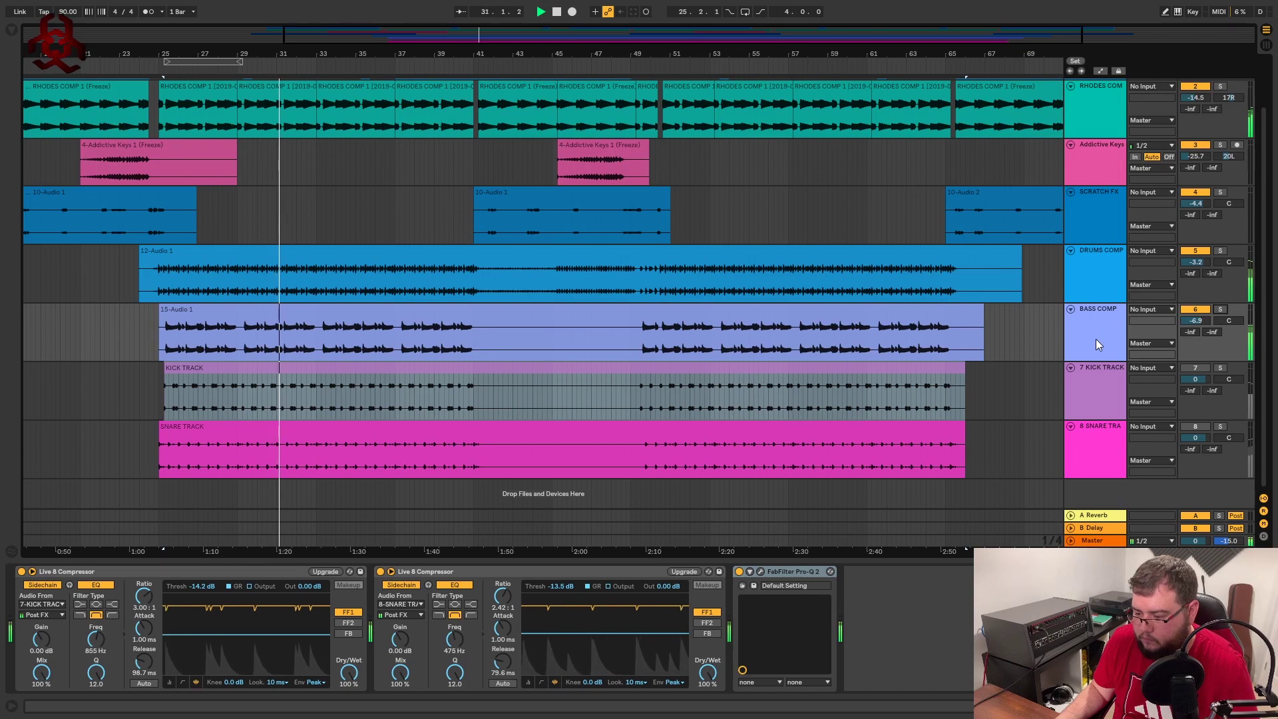
left_click(490, 365)
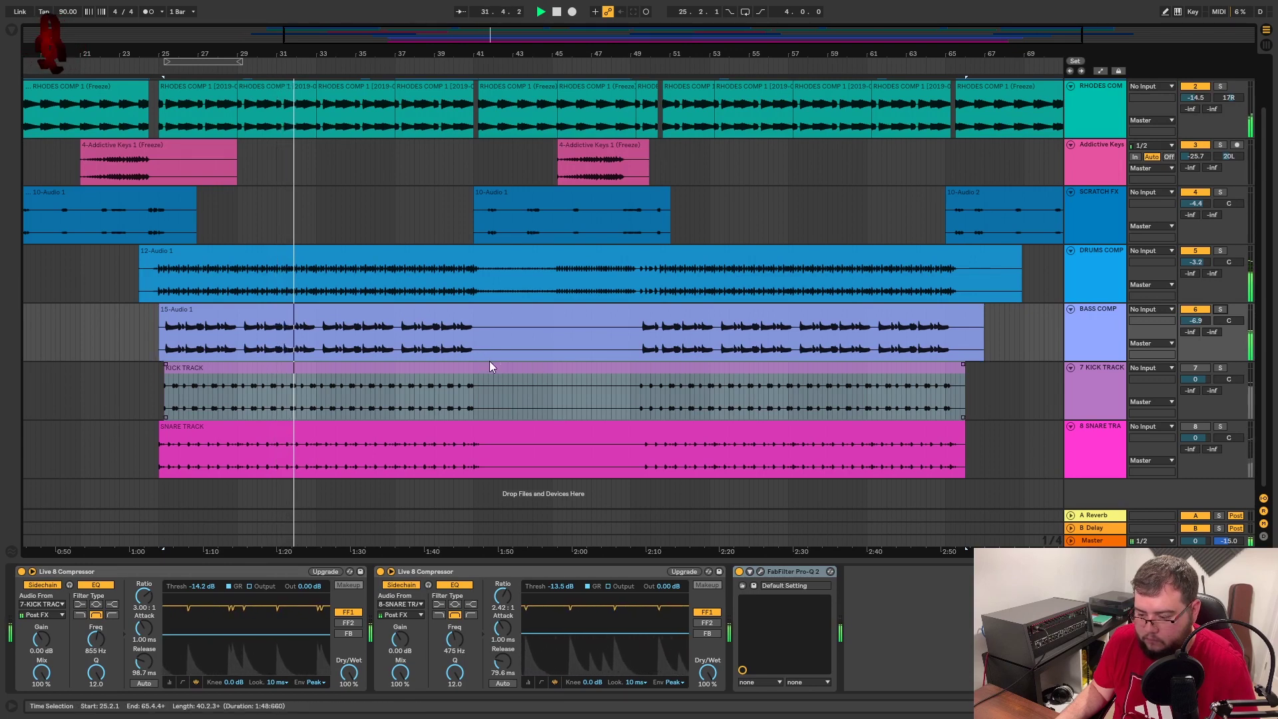
left_click(479, 352)
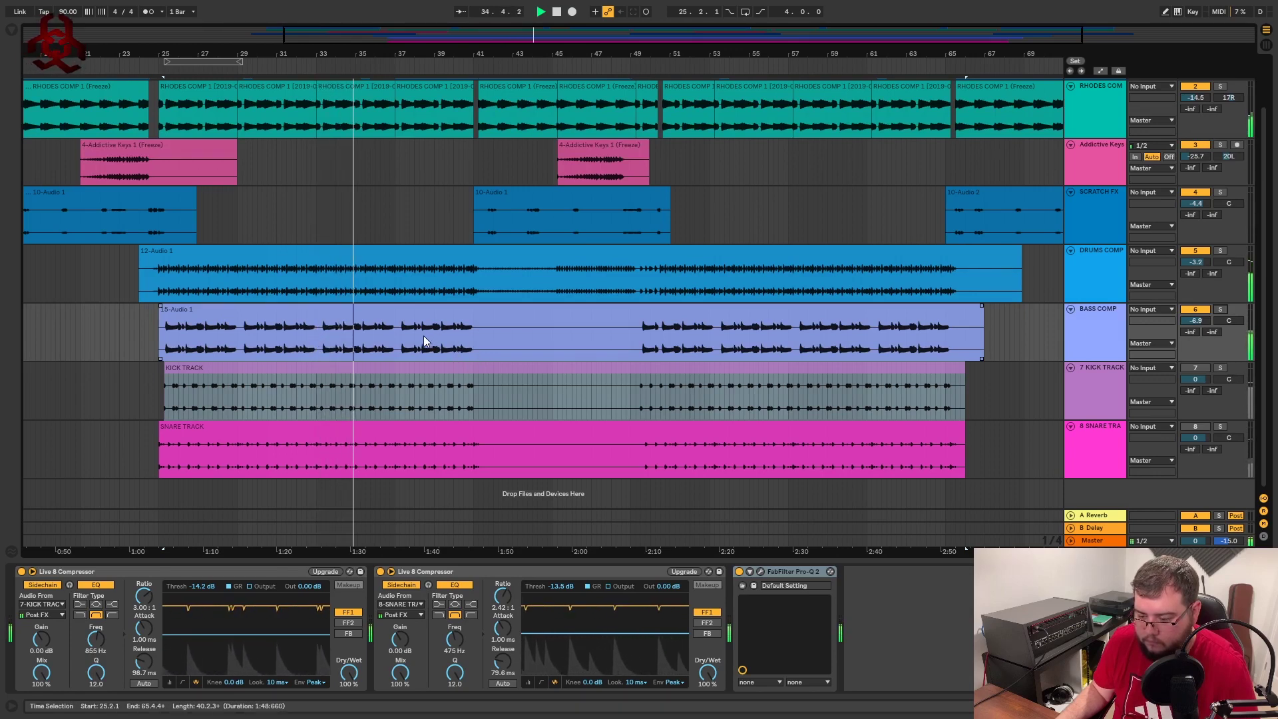
left_click(326, 326)
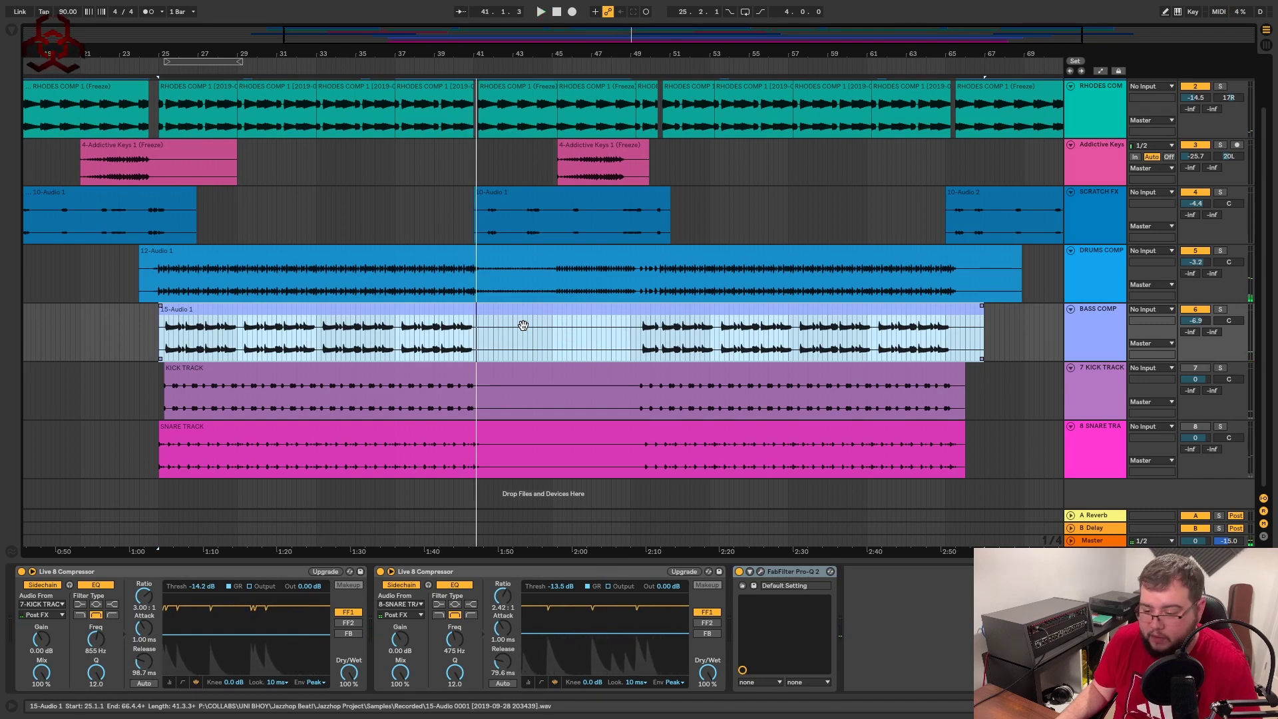
Solo the RHODES COMP track and add FabFilter Pro-Q 2 to it
scroll(641, 309, "up", 2)
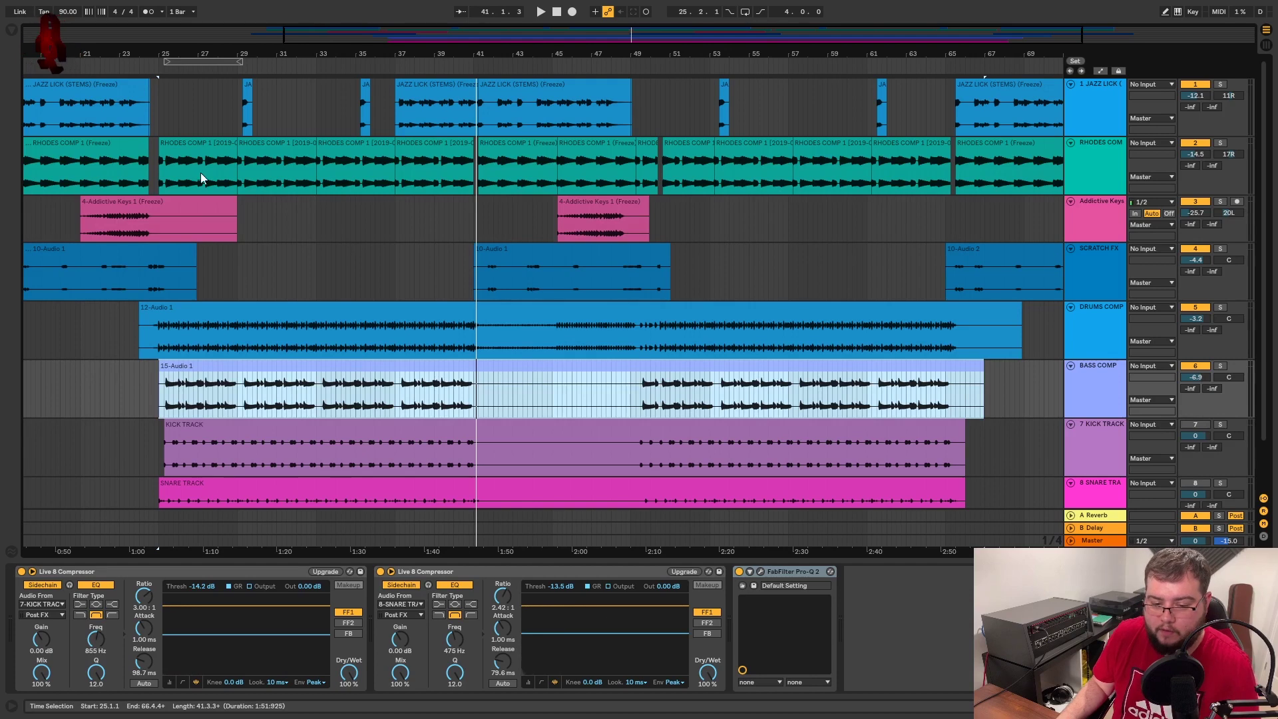
left_click(217, 154)
left_click(1106, 142)
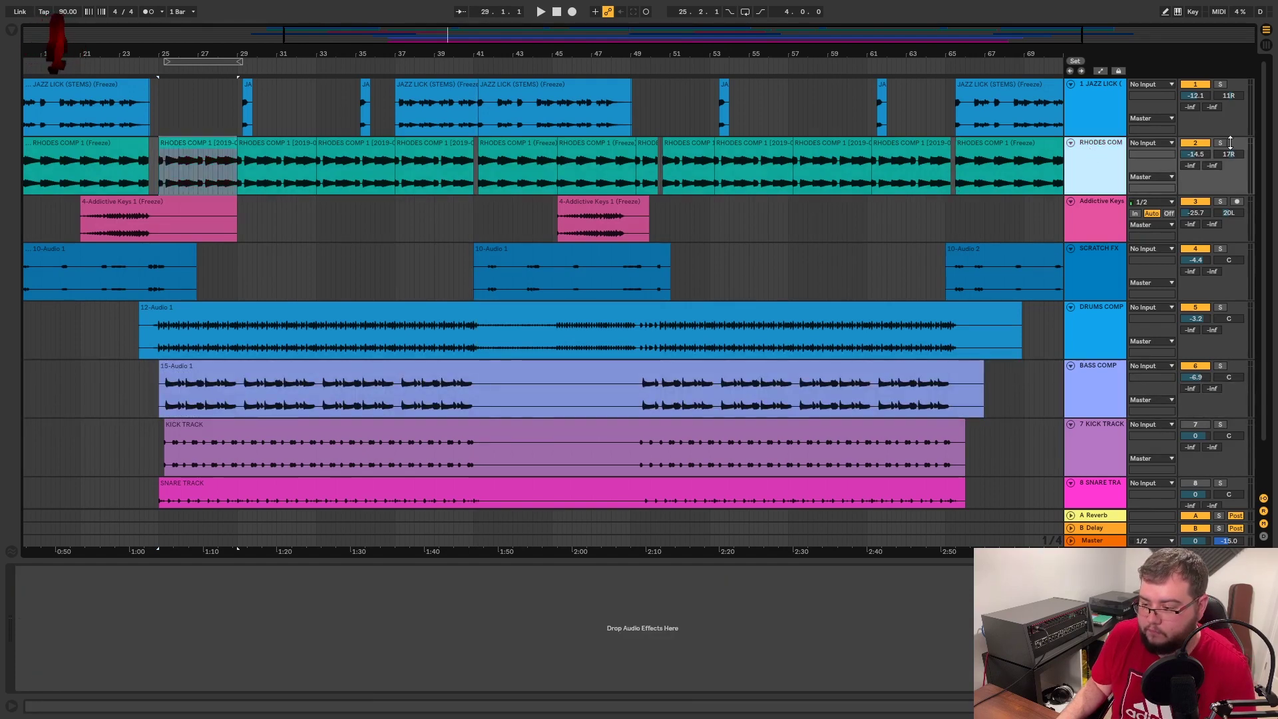
left_click(1107, 146)
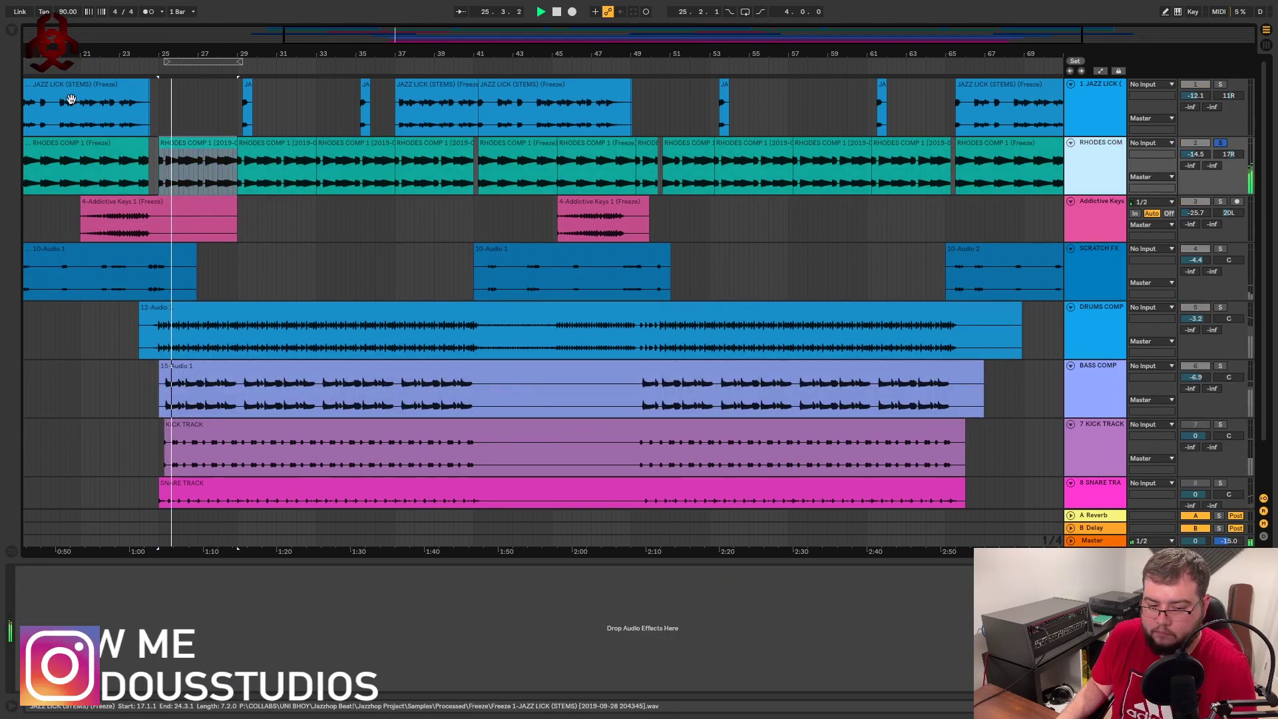
left_click(11, 32)
key("Return")
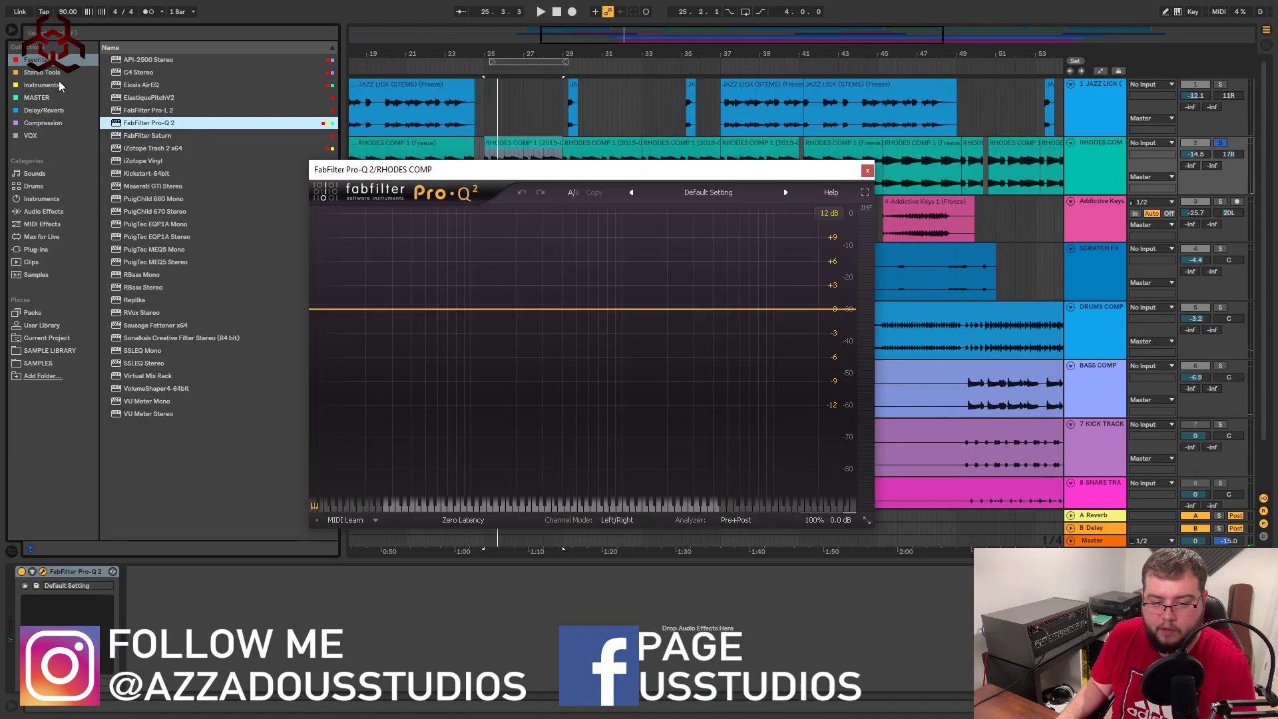
left_click(10, 32)
Add a 36 dB/oct low cut to the Rhodes EQ at about 156 Hz while the track plays
key("space")
left_click_drag(499, 171, 536, 172)
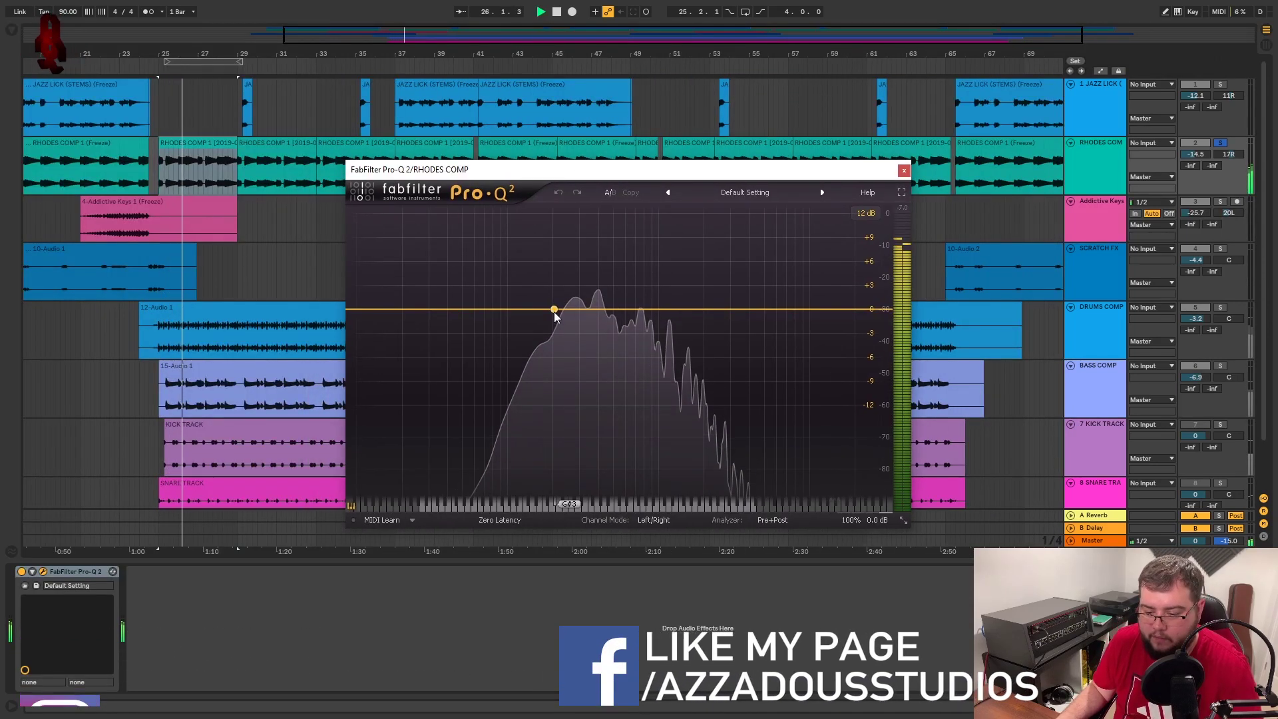
left_click(356, 309)
left_click(390, 474)
left_click(414, 574)
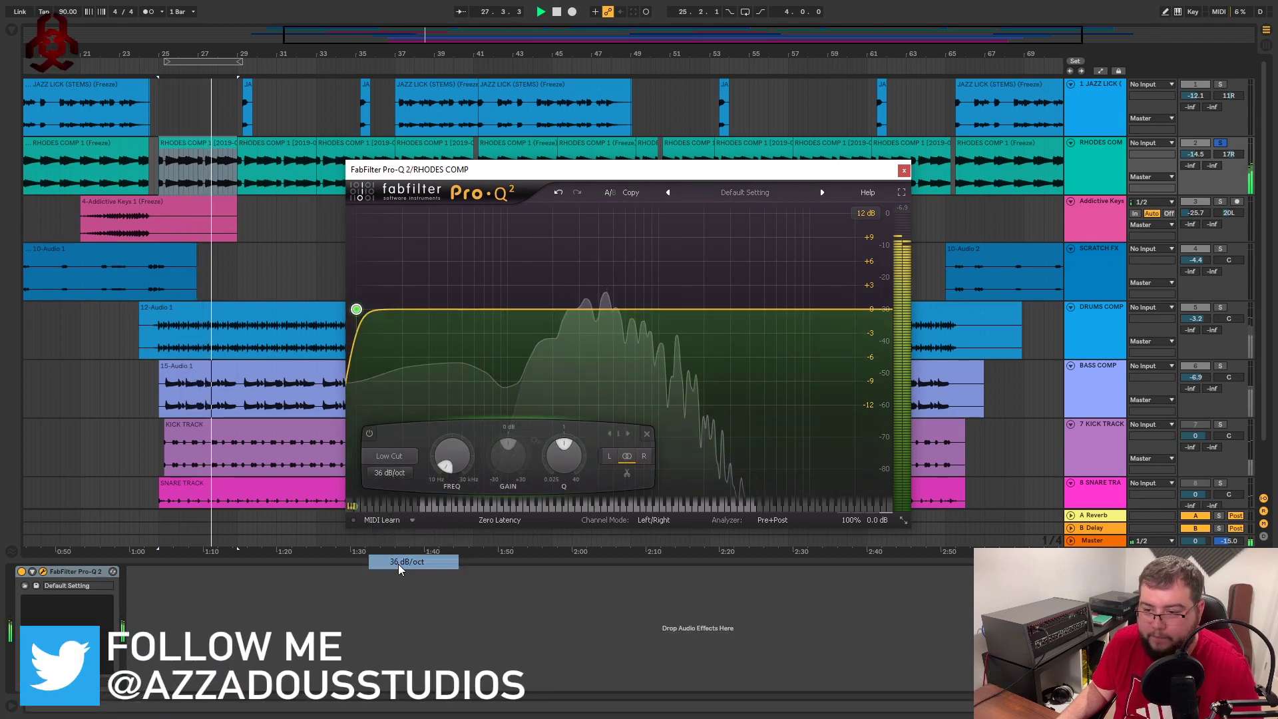
left_click_drag(399, 277, 556, 281)
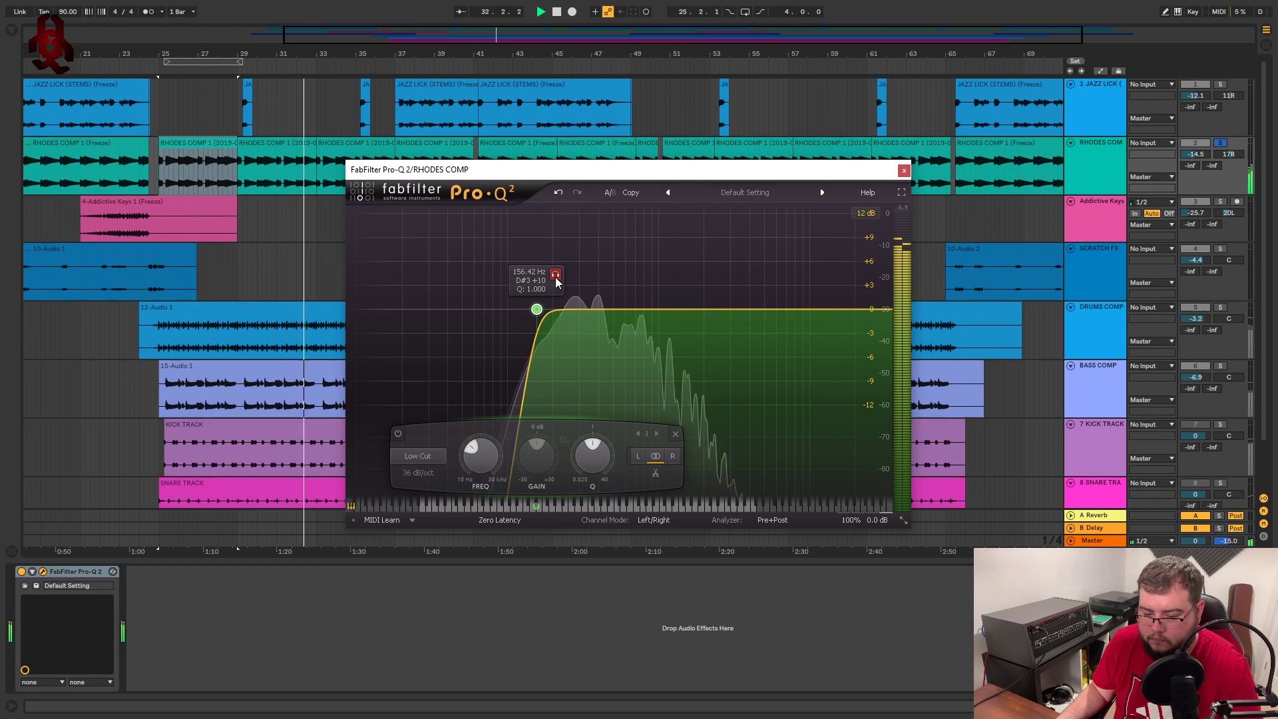
With BASS COMP also soloed, add a high cut at about 3490 Hz and a slight bell dip near 1.2 kHz to the Rhodes EQ
left_click(1221, 366)
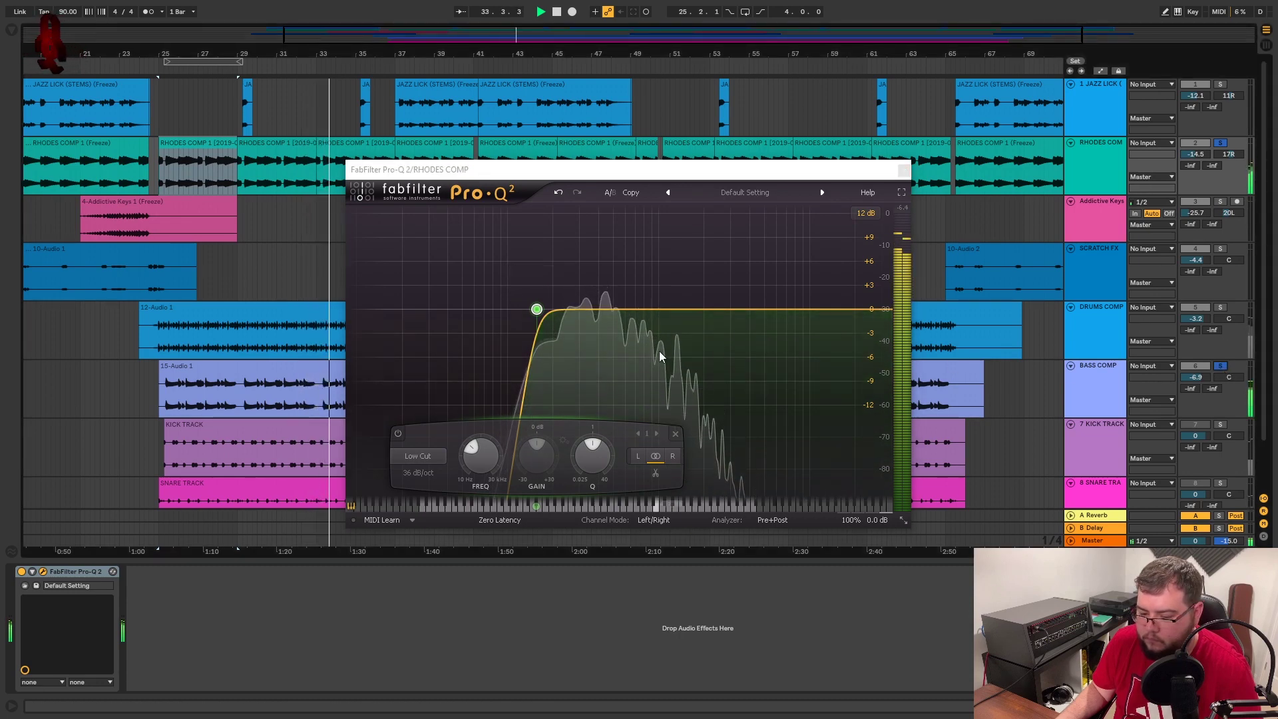
left_click_drag(866, 309, 754, 281)
left_click_drag(665, 309, 672, 325)
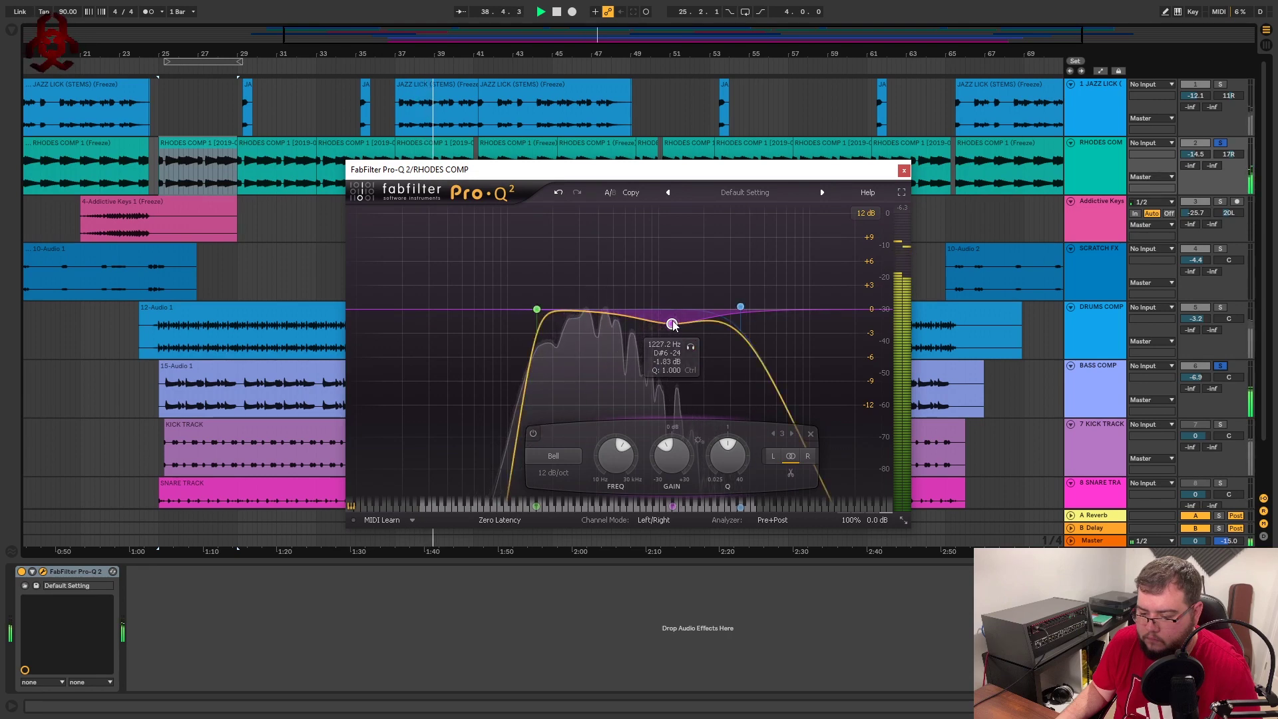
left_click_drag(674, 323, 675, 319)
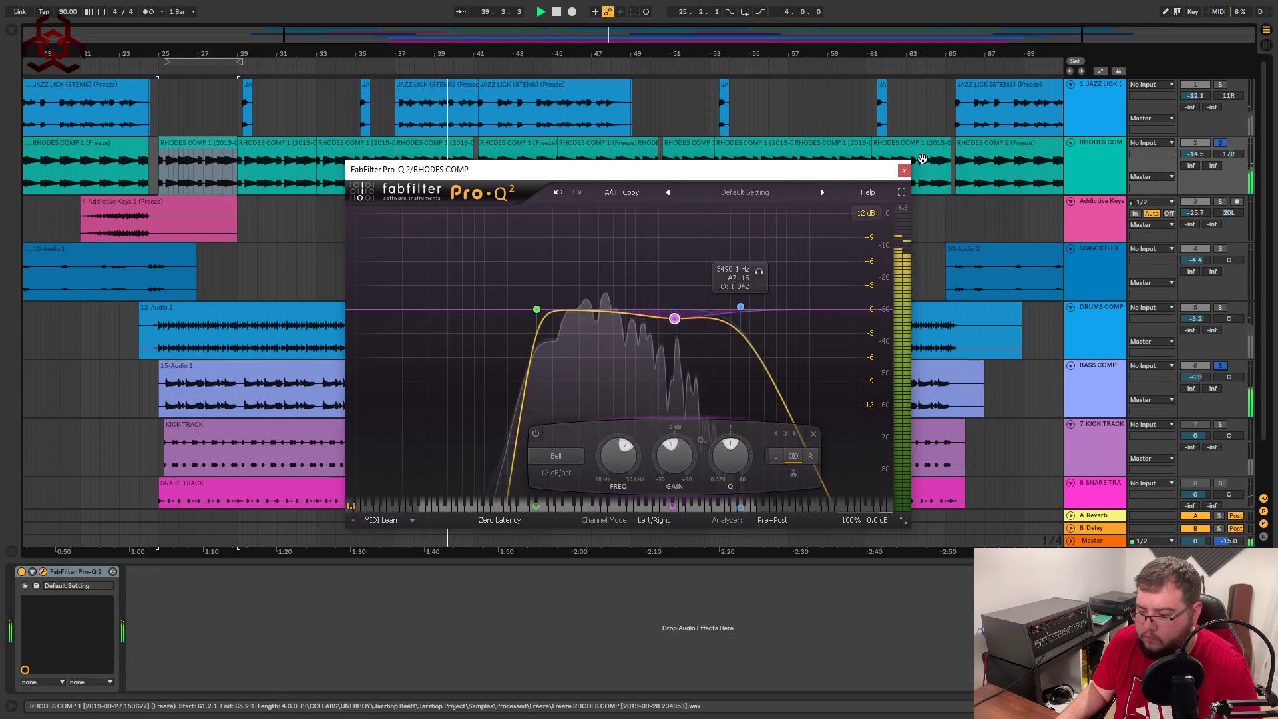
left_click(905, 171)
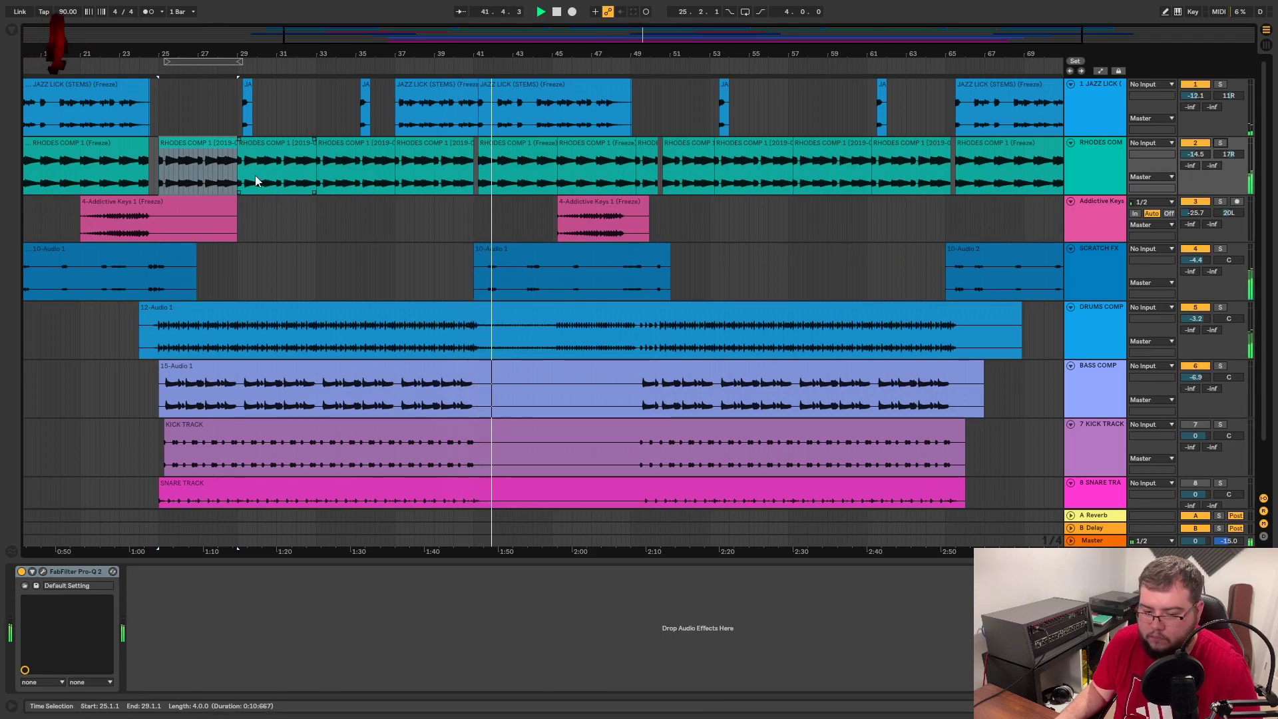
Play the full mix from the start of the Rhodes clip at bar 25
left_click(221, 144)
key("space")
key("space")
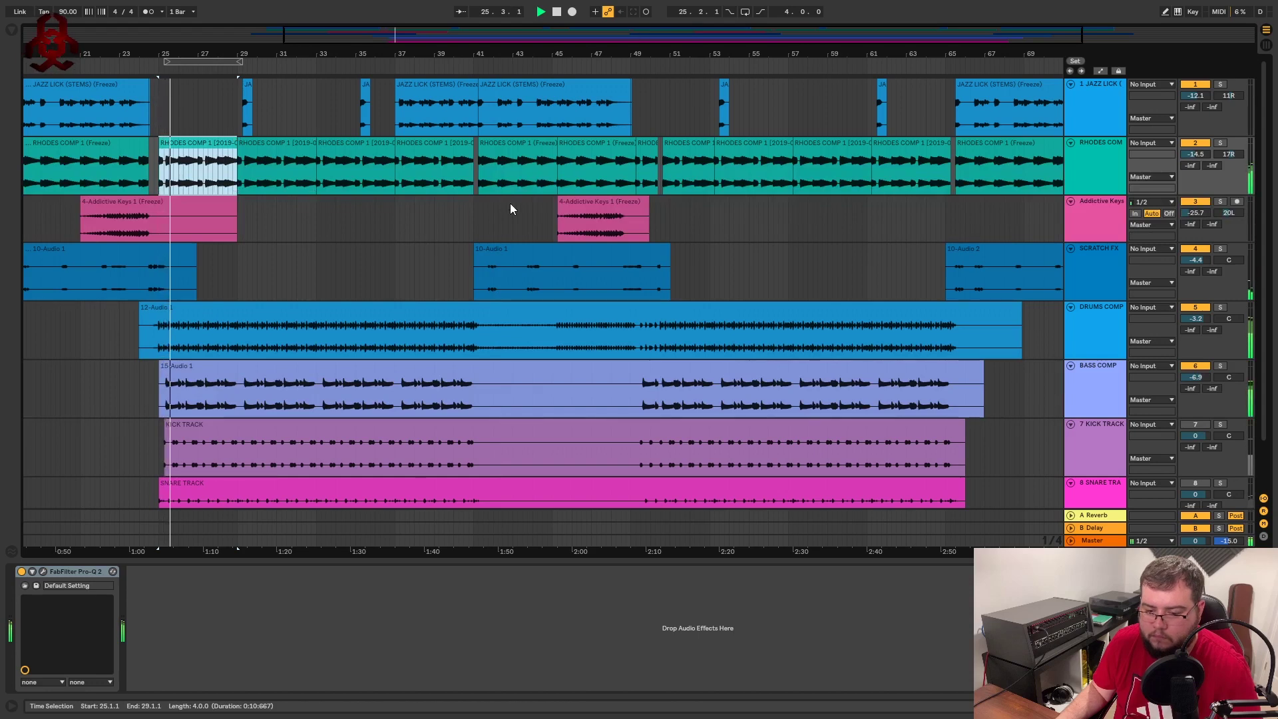
Play from bar 23 in the first Addictive Keys clip and add FabFilter Pro-Q 2 to that track
left_click_drag(434, 55, 474, 53)
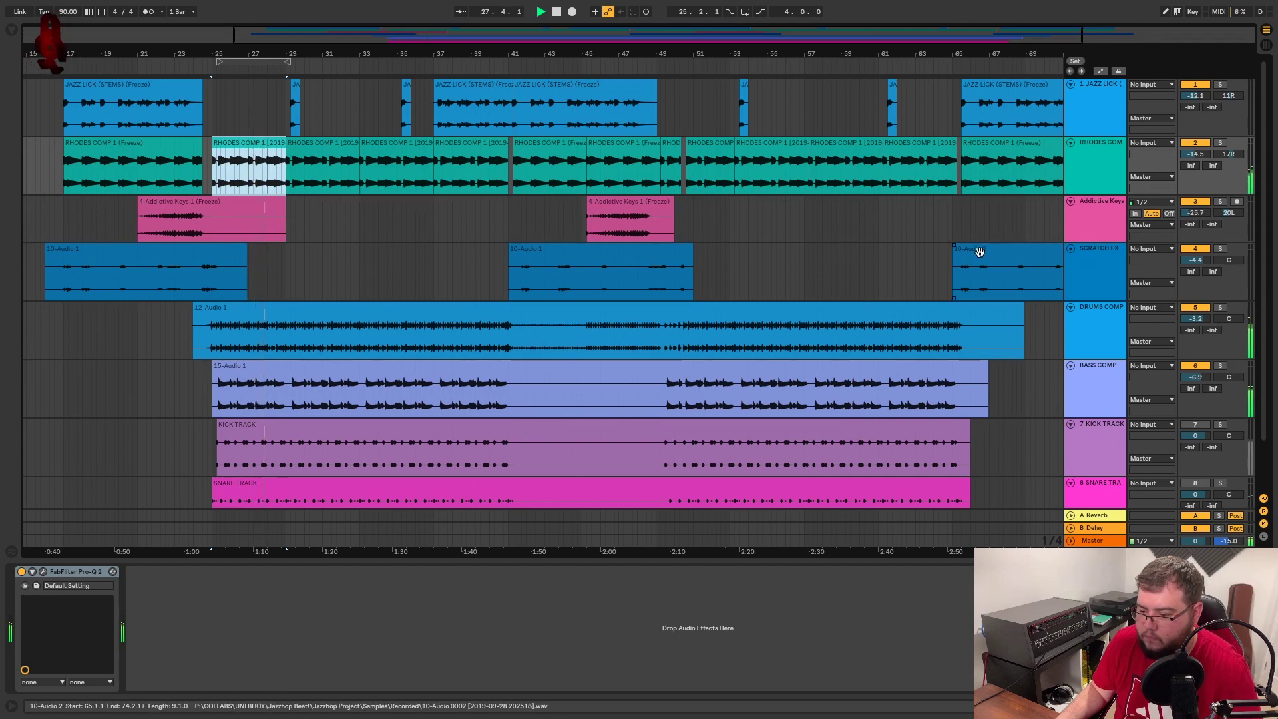
left_click(178, 225)
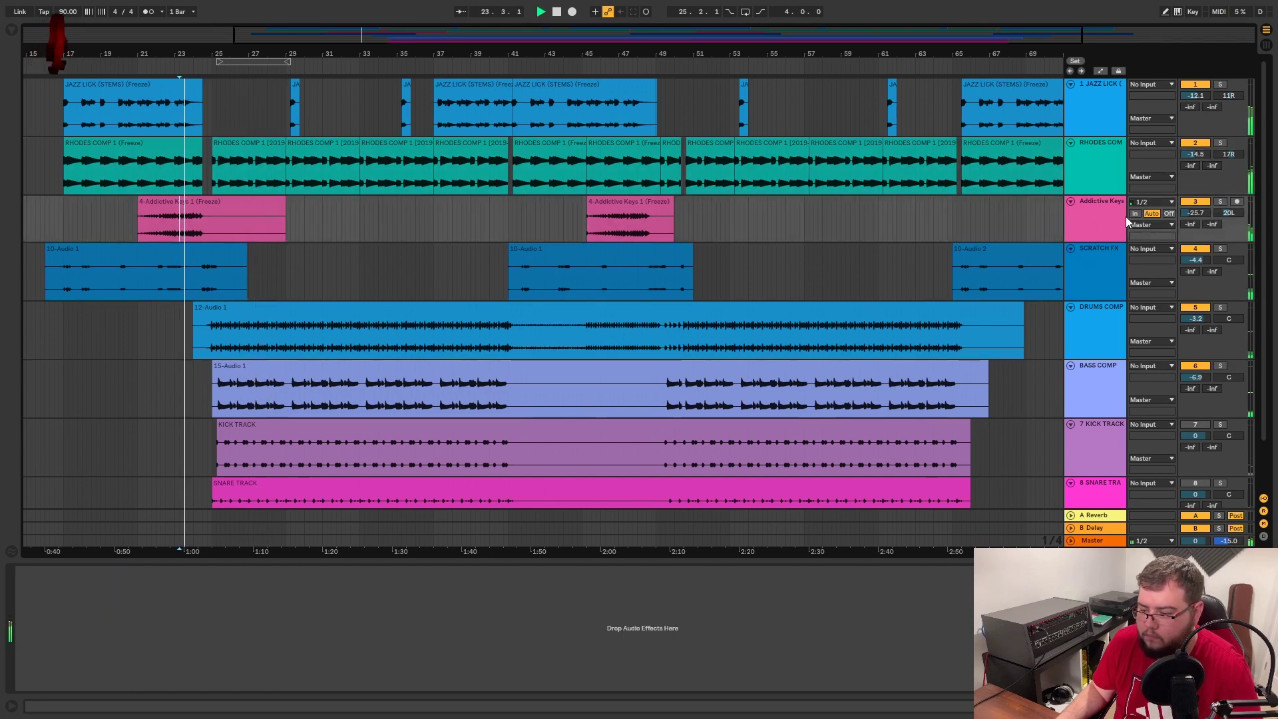
left_click(1102, 209)
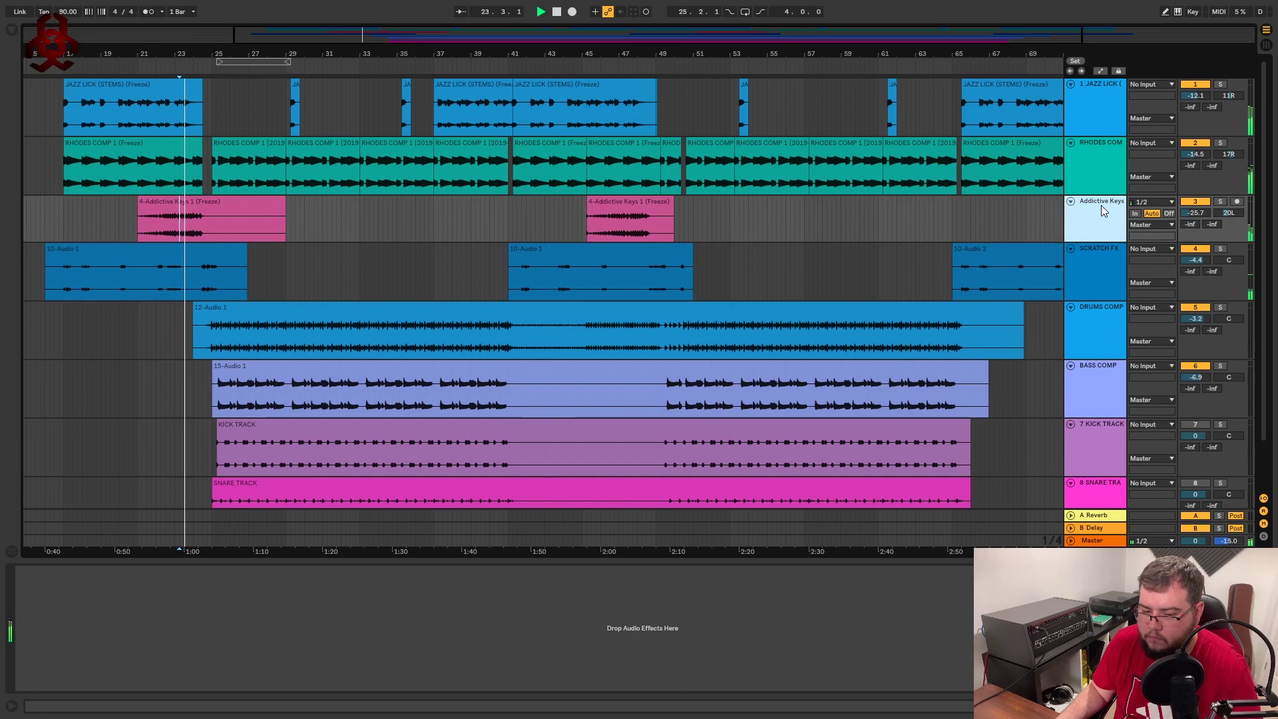
left_click(12, 29)
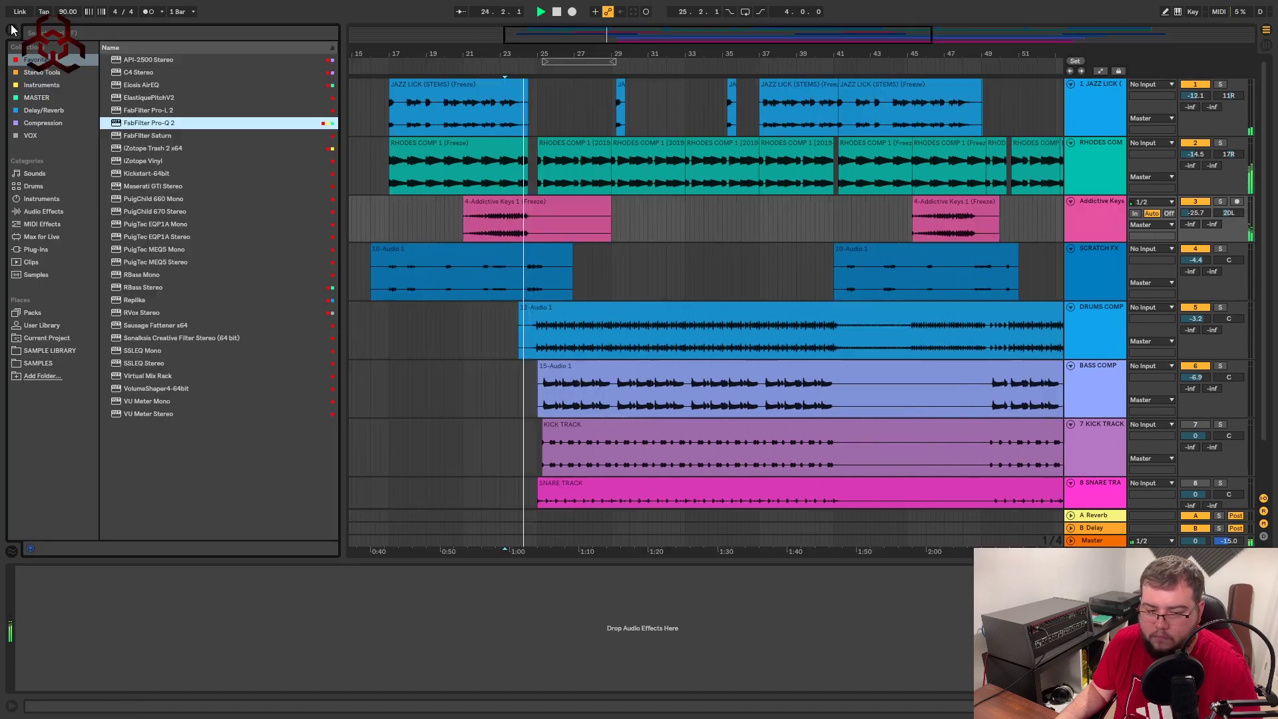
double_click(151, 122)
key("ctrl+alt+b")
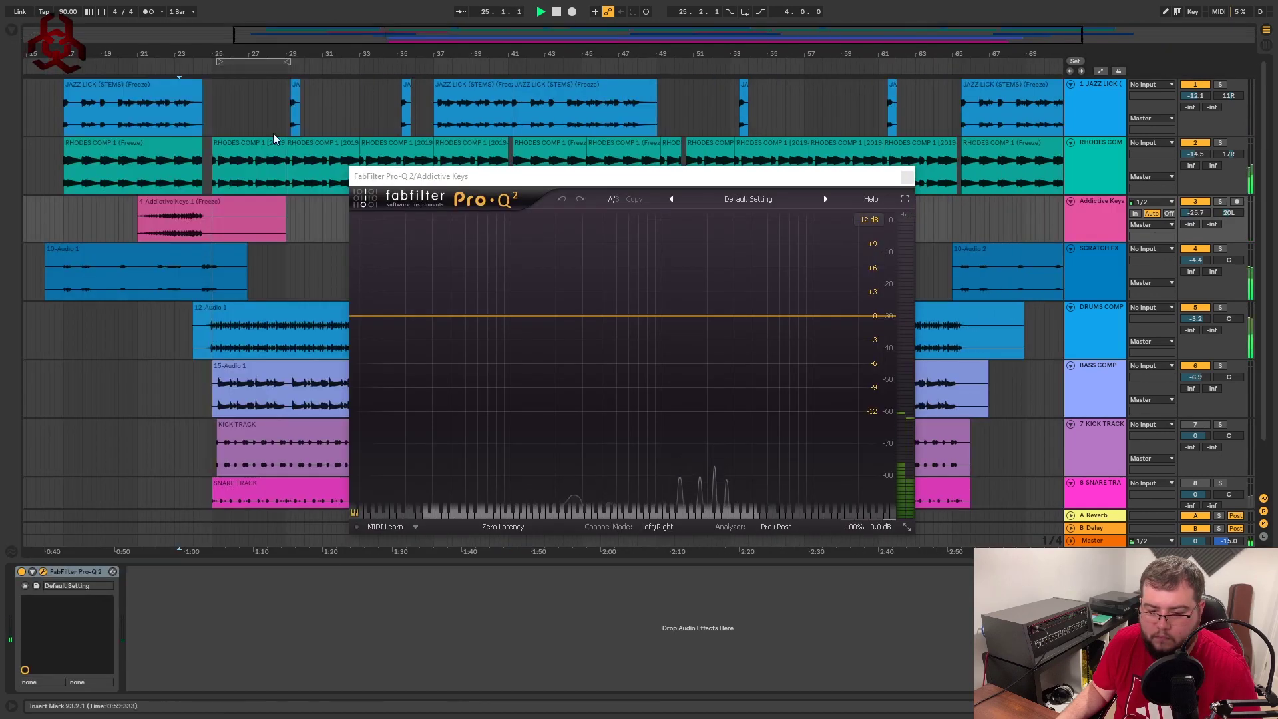
Play the soloed Addictive Keys clip from bar 21 and add a 24 dB/oct low cut at about 328 Hz to its EQ
left_click_drag(531, 180, 530, 166)
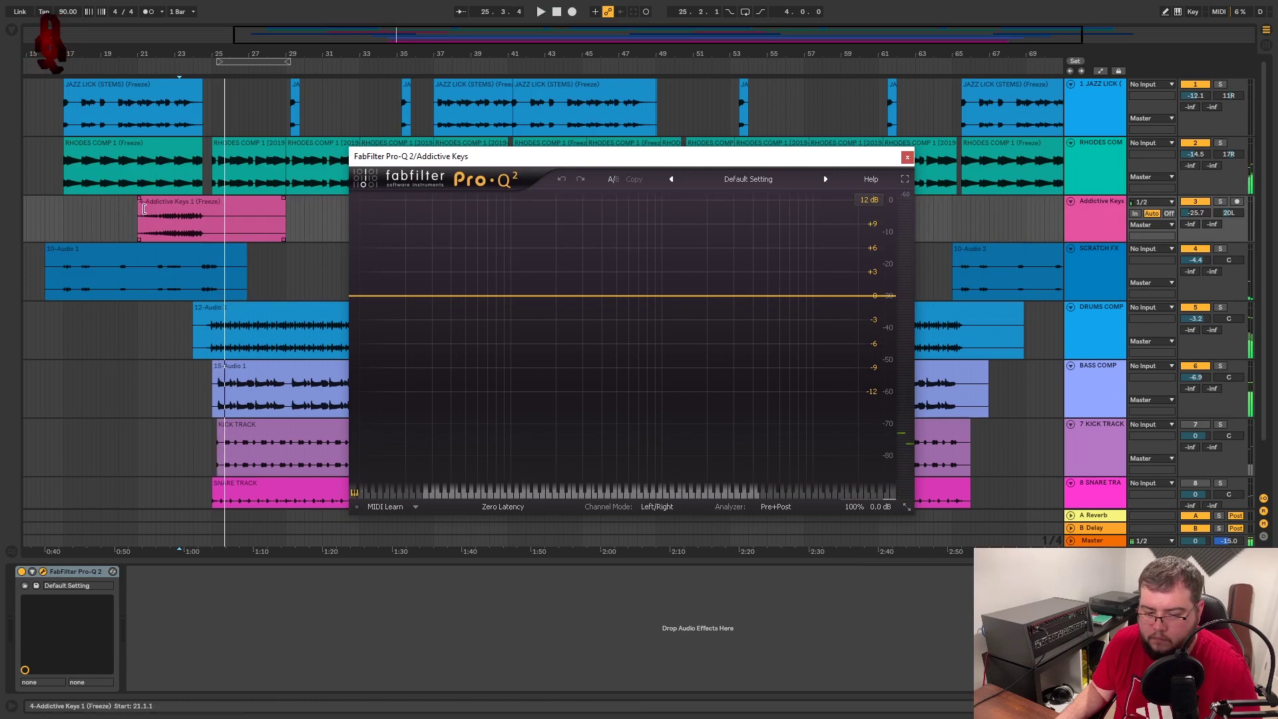
left_click(230, 201)
key("space")
key("space")
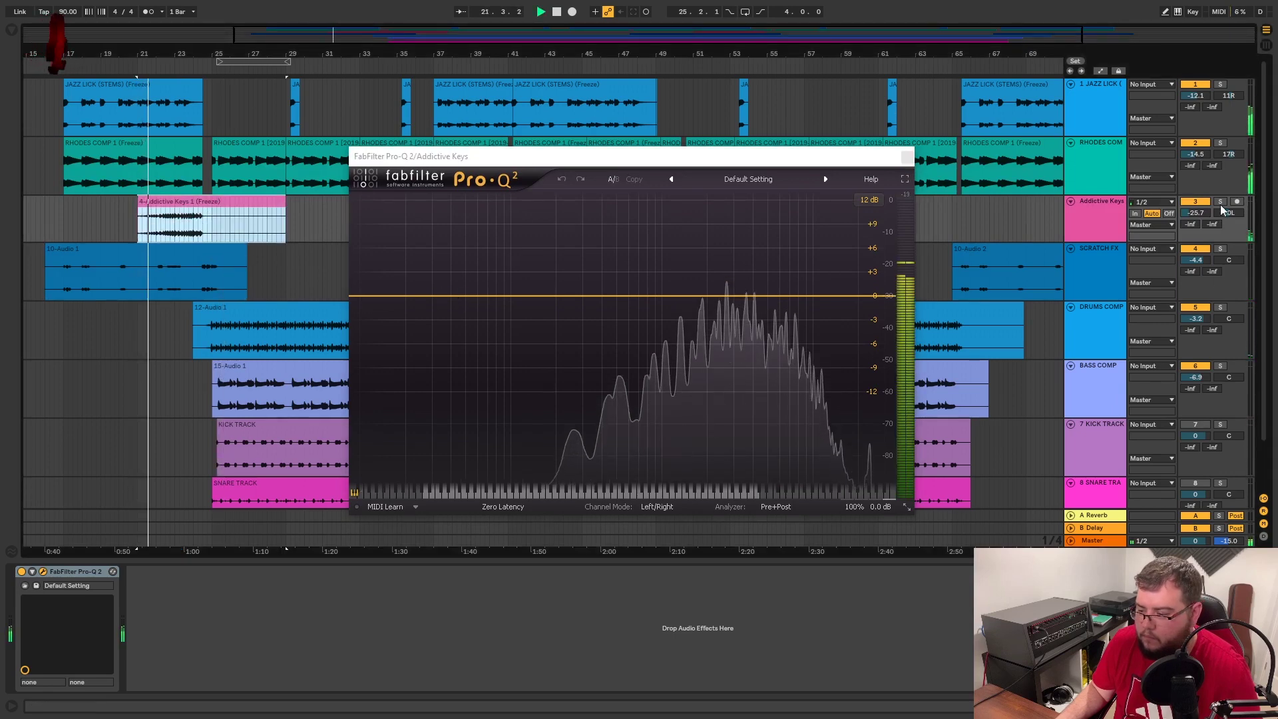
left_click(377, 297)
left_click_drag(378, 297, 600, 294)
left_click(482, 460)
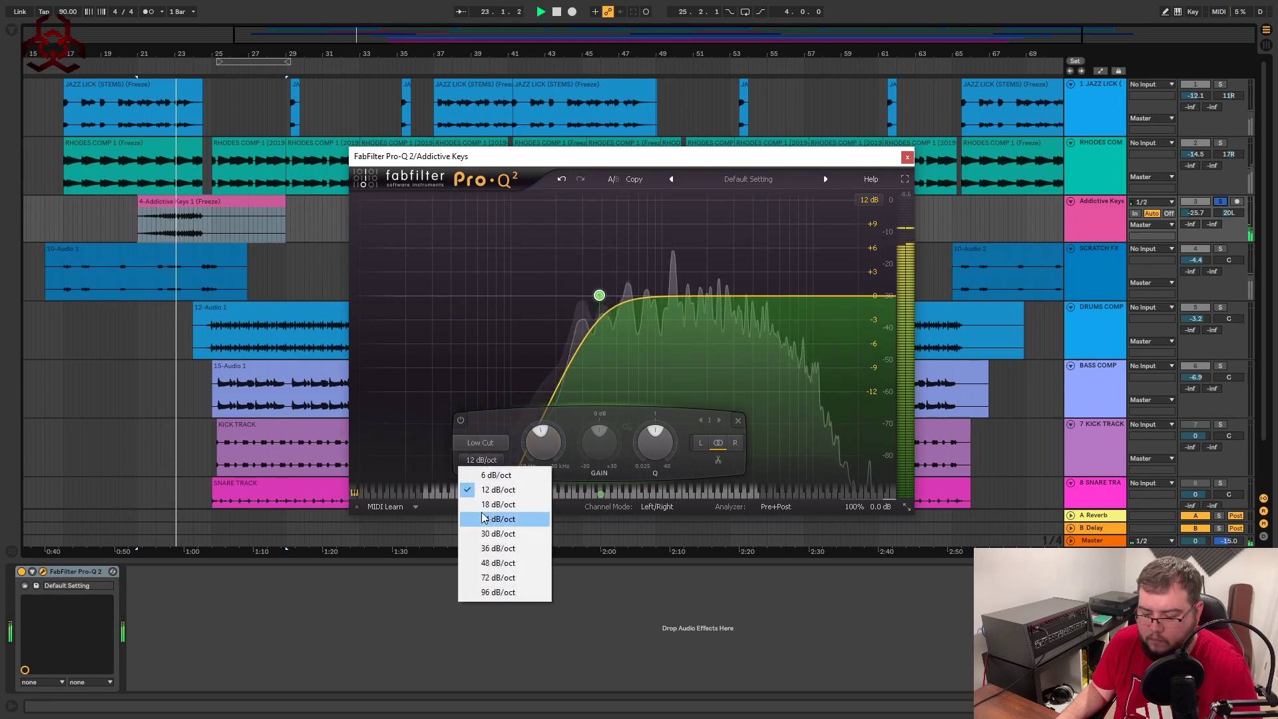
left_click(498, 519)
mouse_move(599, 296)
left_mouse_down()
mouse_move(584, 298)
mouse_move(618, 297)
left_mouse_up()
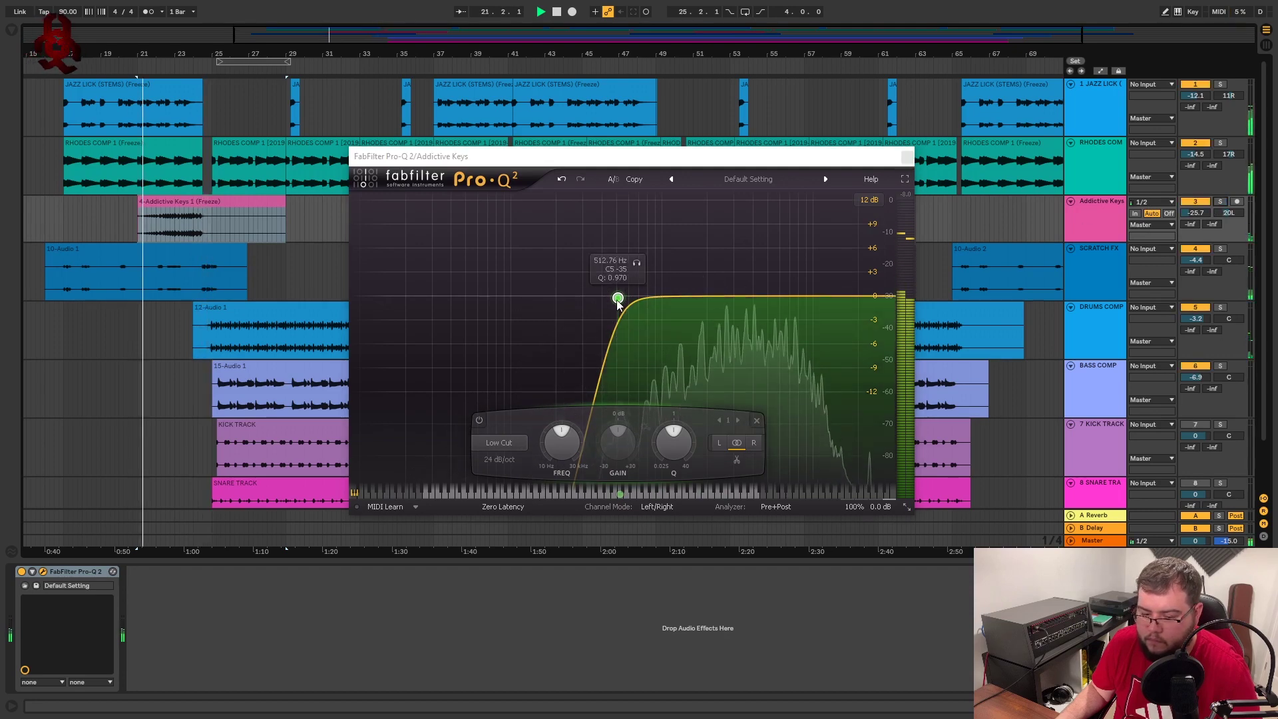
left_click_drag(618, 299, 589, 303)
key("space")
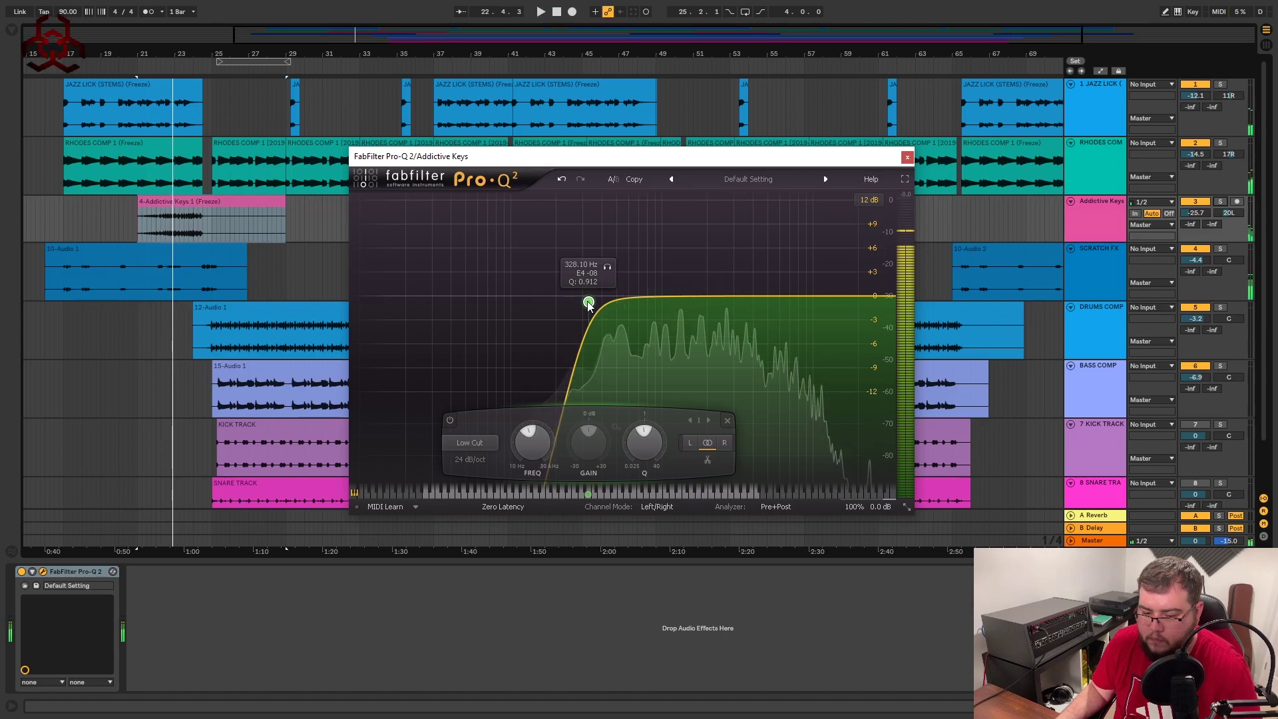
Move the EQ window out of the way and play the full mix from just before the second Addictive Keys clip
left_click_drag(746, 159, 713, 675)
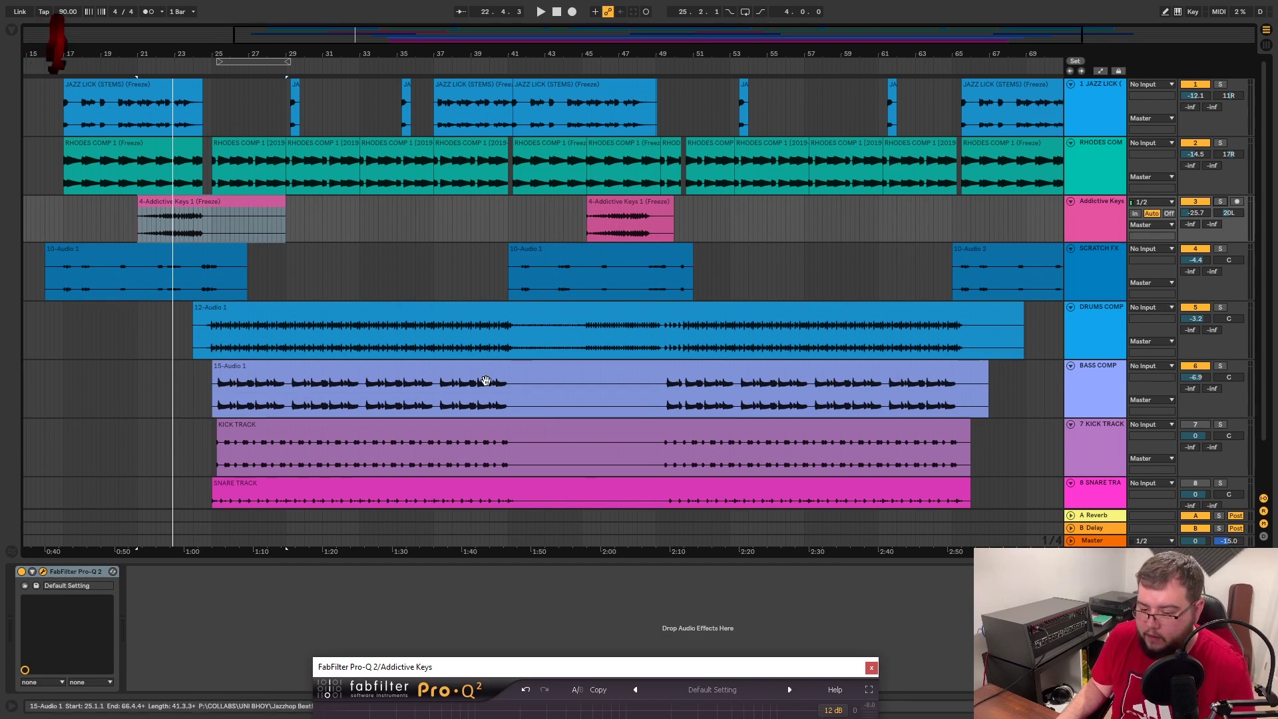
left_click(583, 338)
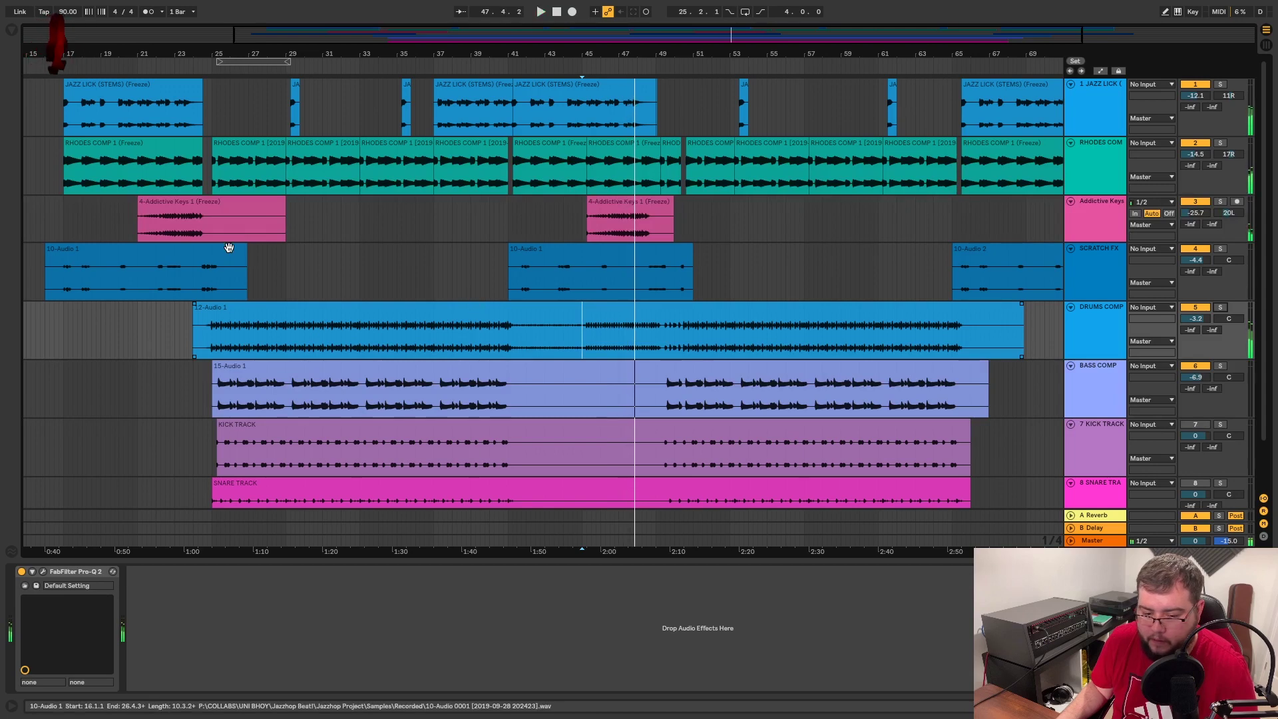
left_click(151, 202)
key("space")
Lower the Addictive Keys low cut to about 242 Hz, auditioning the track both soloed and in the full mix
left_click_drag(594, 335, 626, 185)
mouse_move(586, 332)
left_mouse_down()
mouse_move(558, 337)
mouse_move(580, 328)
left_mouse_up()
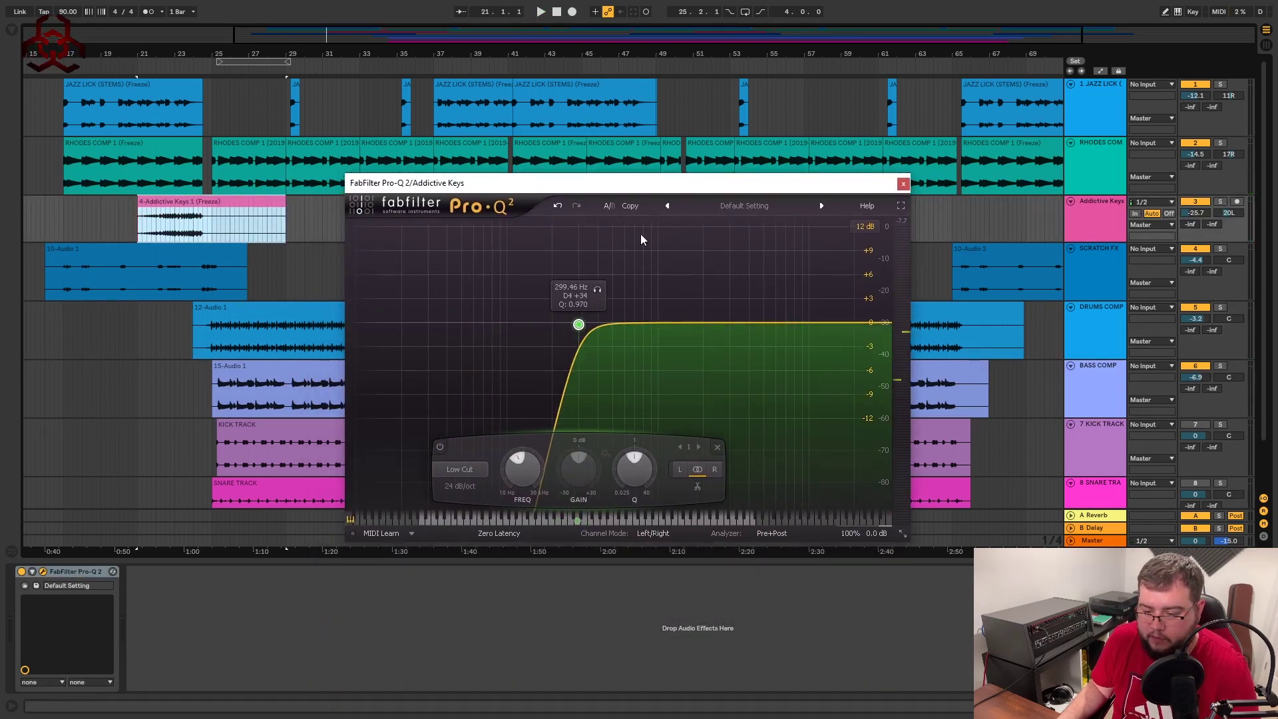
left_click_drag(687, 187, 712, 171)
mouse_move(606, 308)
left_mouse_down()
mouse_move(523, 322)
mouse_move(606, 322)
mouse_move(577, 322)
mouse_move(628, 286)
mouse_move(695, 285)
mouse_move(613, 287)
left_mouse_up()
key("space")
key("space")
key("space")
left_click(1220, 201)
key("space")
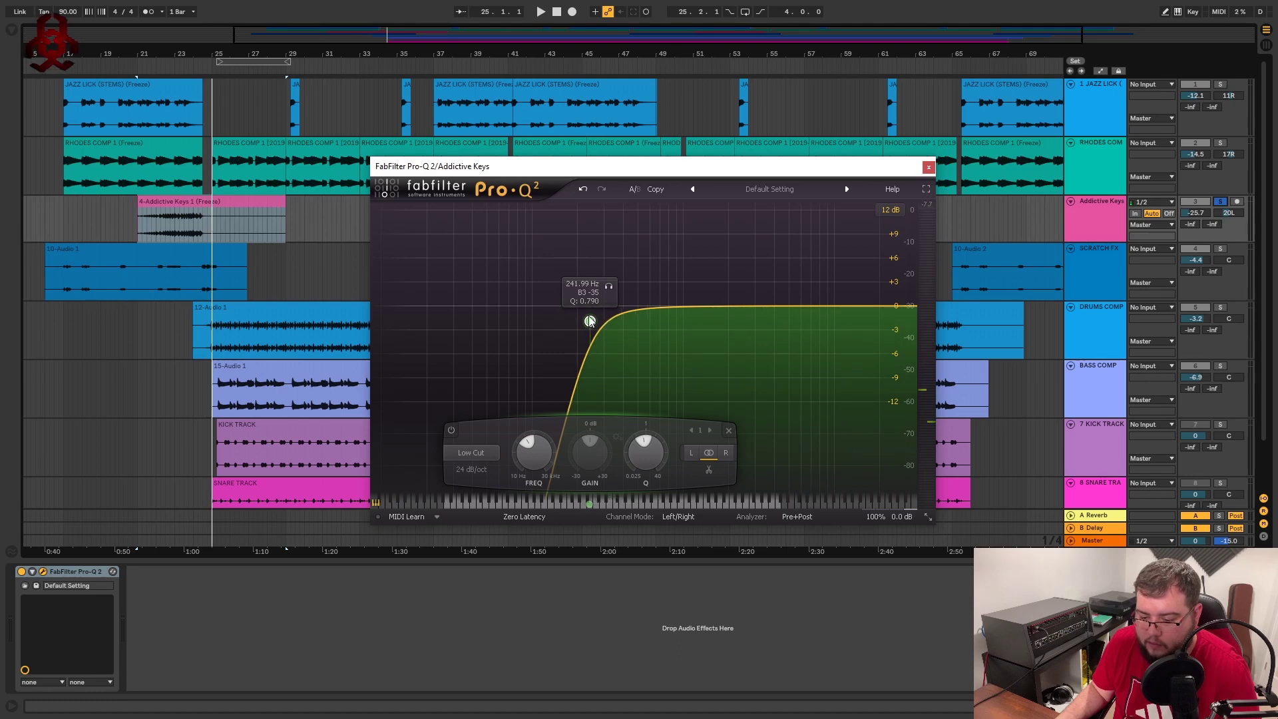
key("space")
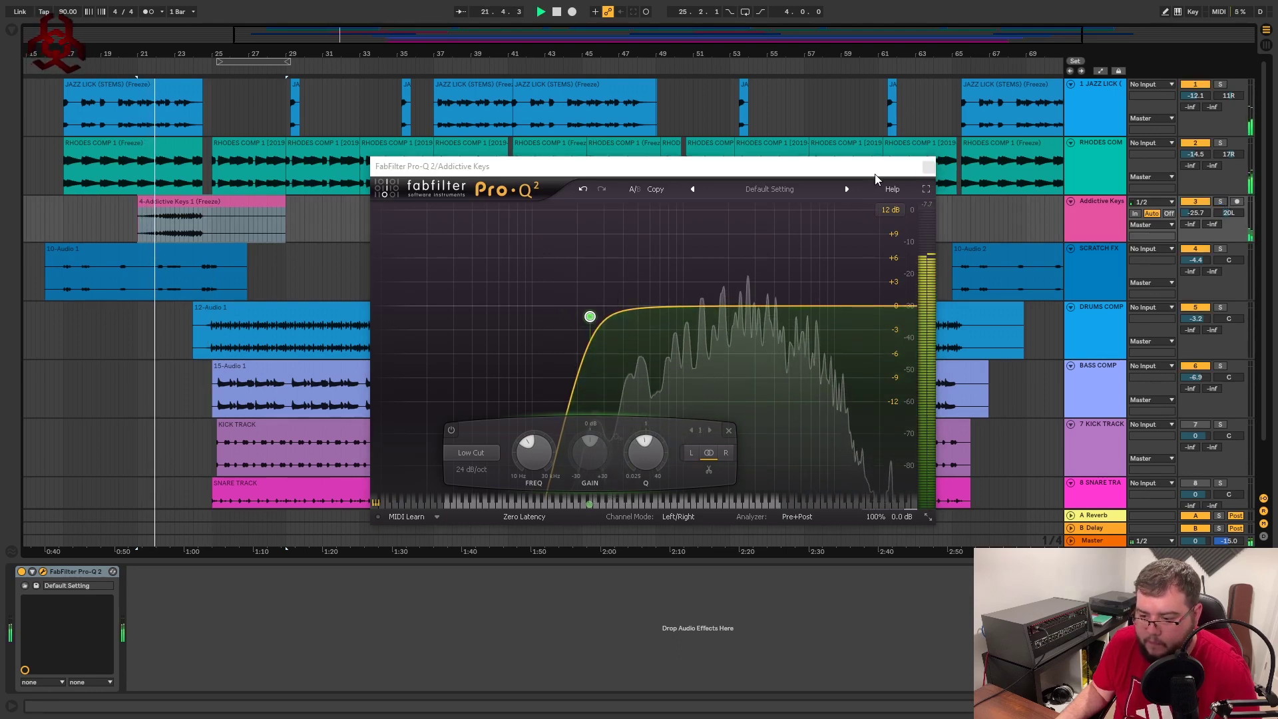
Add a 30 dB/oct high cut at the upper end of the Addictive Keys EQ
left_click_drag(865, 166, 834, 175)
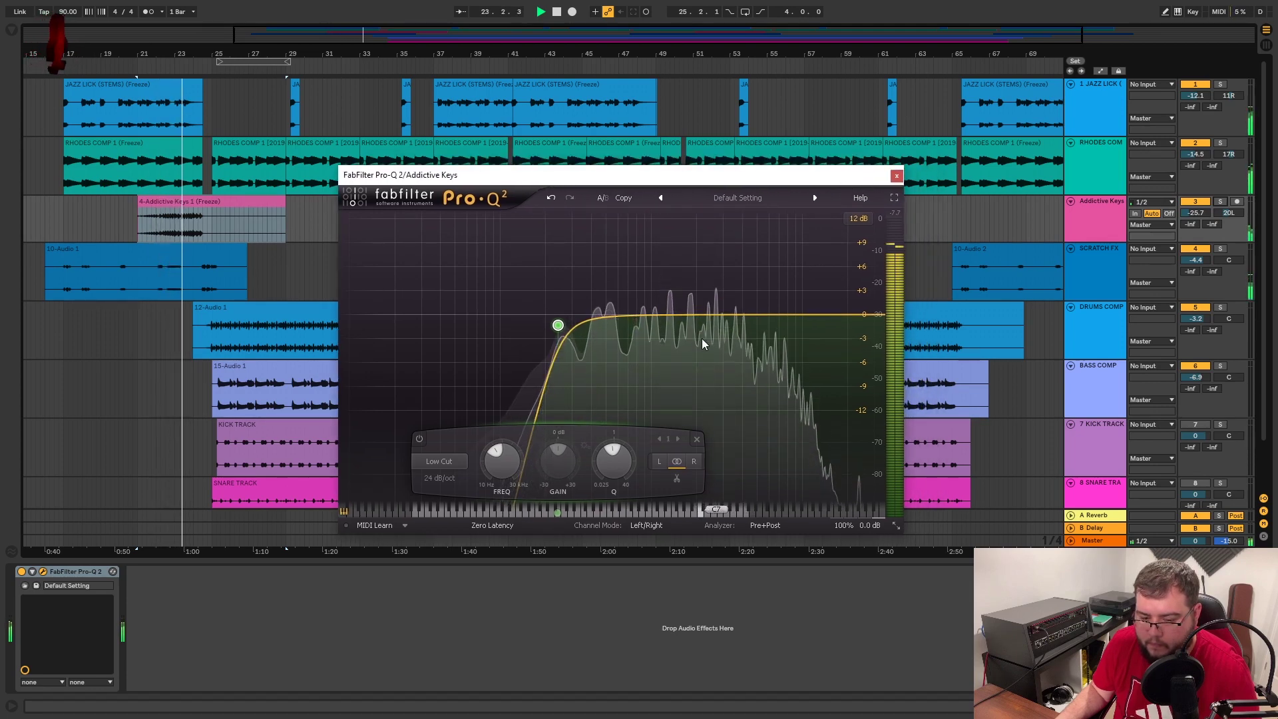
left_click(870, 315)
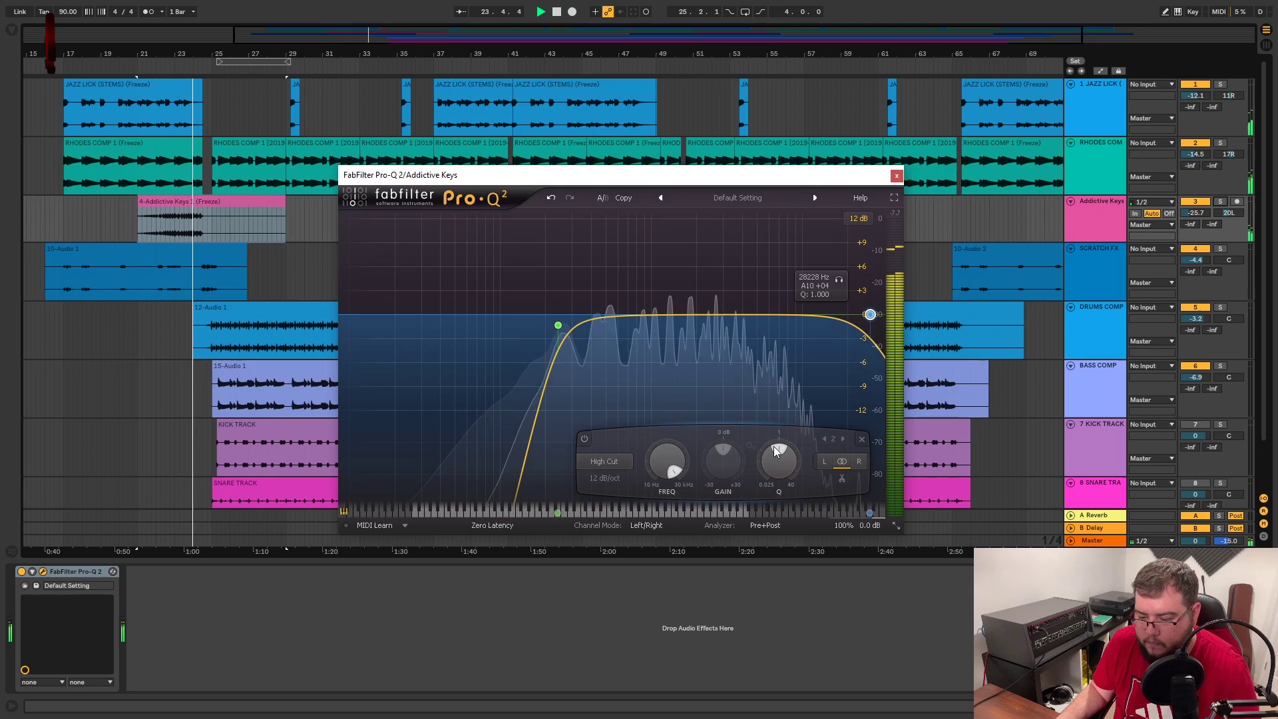
left_click(604, 478)
left_click(625, 534)
key("space")
Audition the high cut band, bring it down to about 11675 Hz and close the Addictive Keys EQ
mouse_move(842, 281)
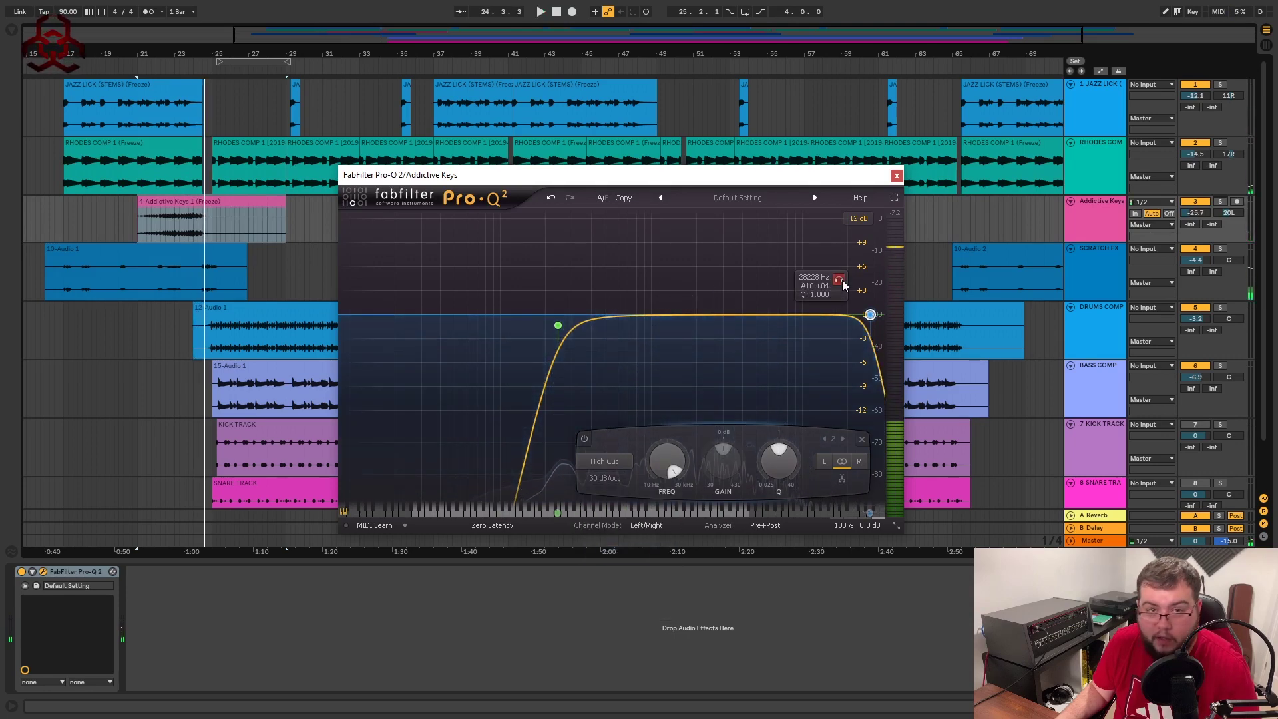
key("space")
mouse_move(840, 283)
left_mouse_down()
mouse_move(716, 275)
mouse_move(842, 283)
left_mouse_up()
left_click(1220, 202)
left_click_drag(820, 280, 838, 281)
left_click(1224, 202)
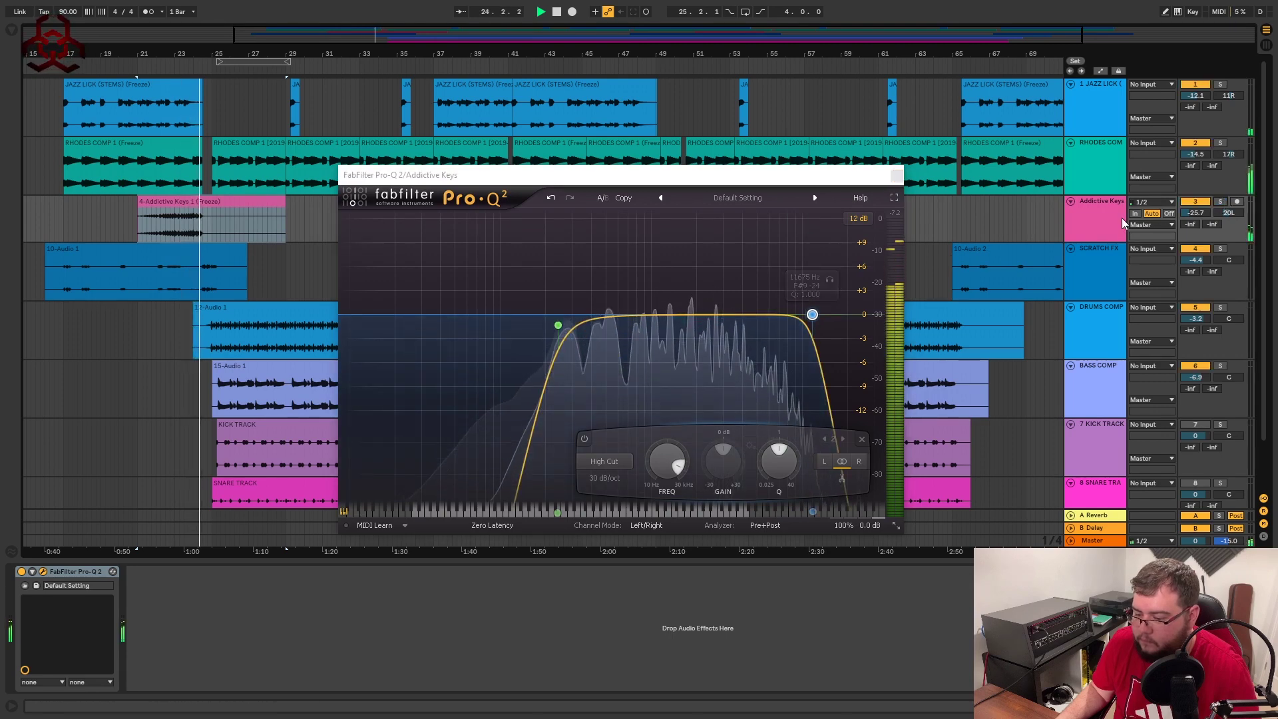
left_click(896, 175)
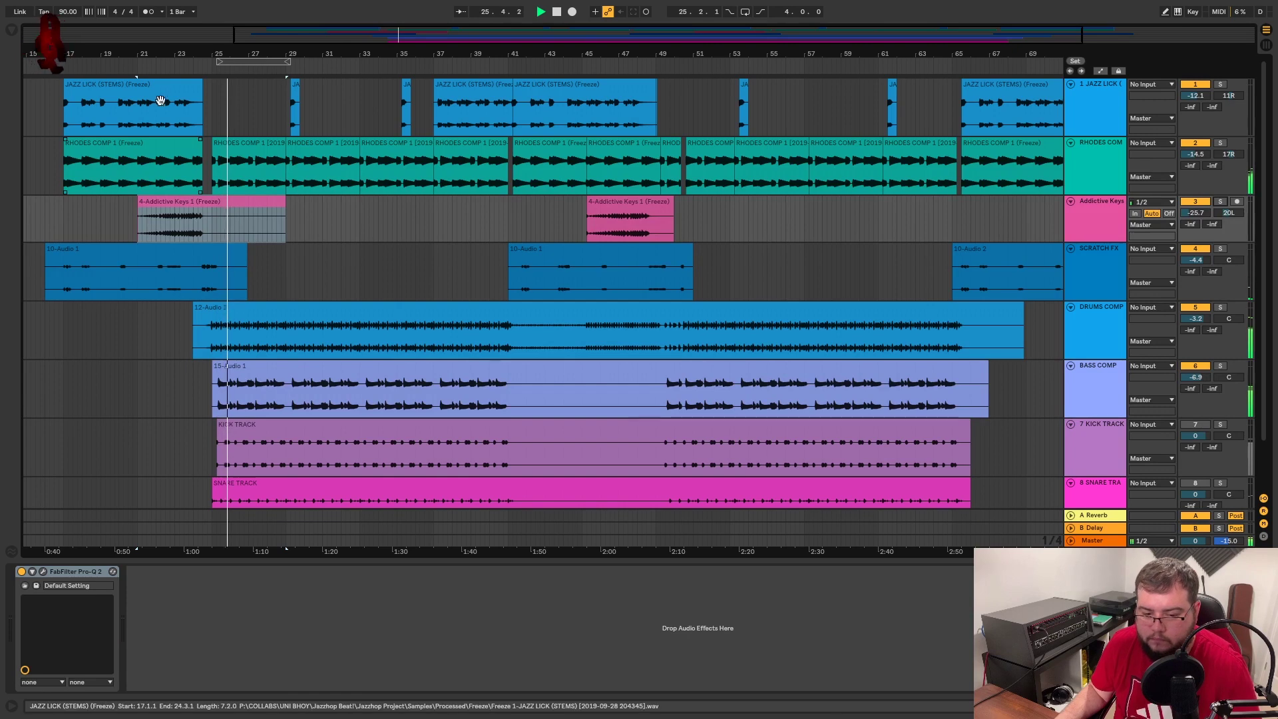
Play the first JAZZ LICK clip soloed from bar 17 and add FabFilter Pro-Q 2 to its track
left_click(121, 84)
left_click(1227, 82)
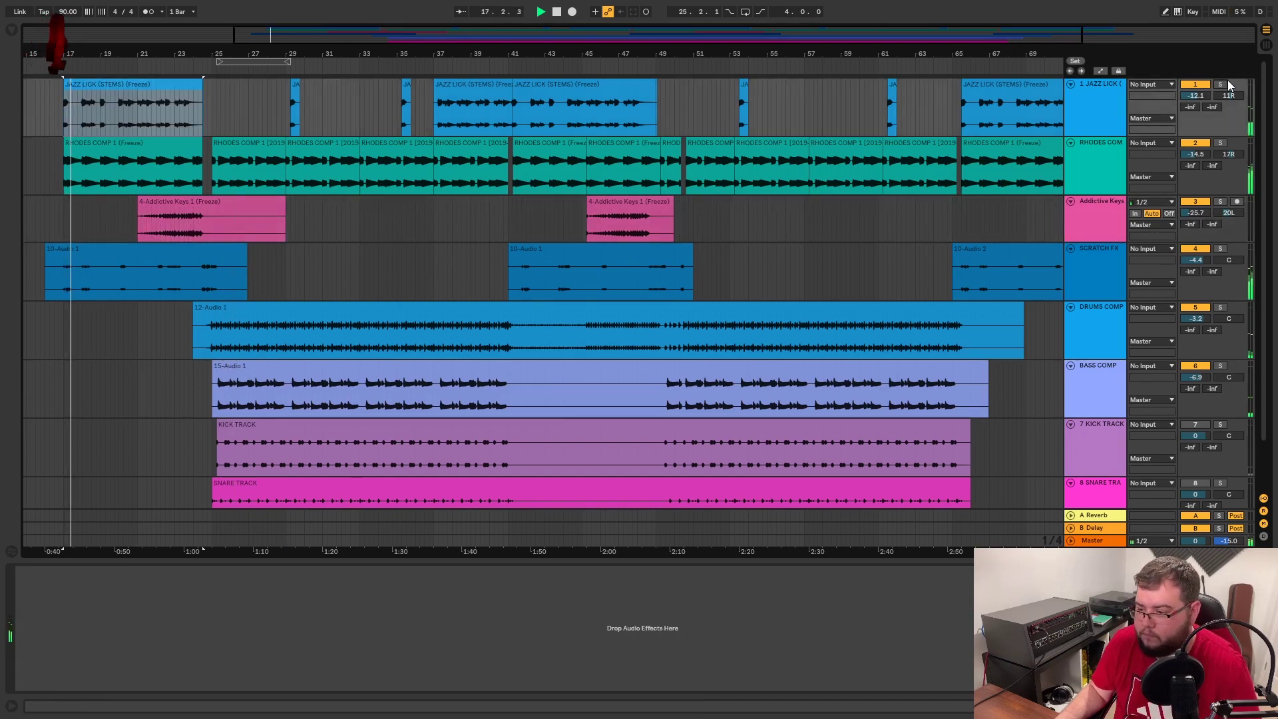
left_click(11, 30)
double_click(199, 123)
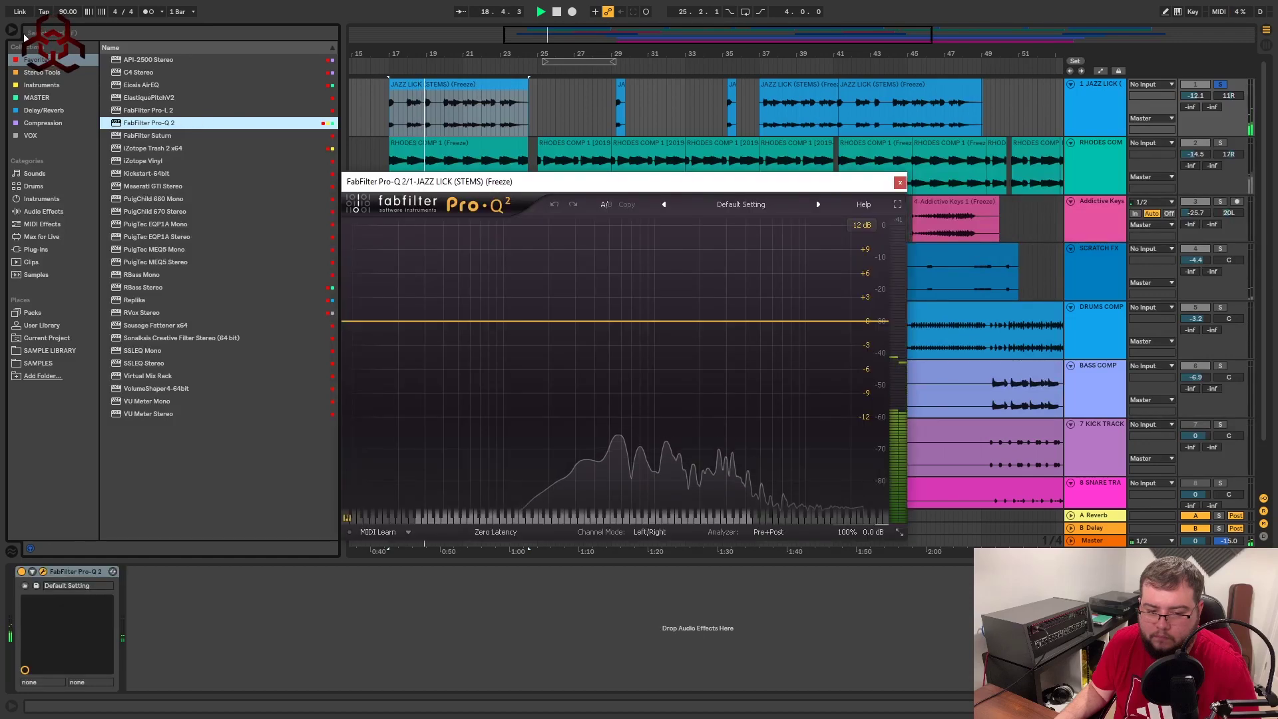
left_click(12, 29)
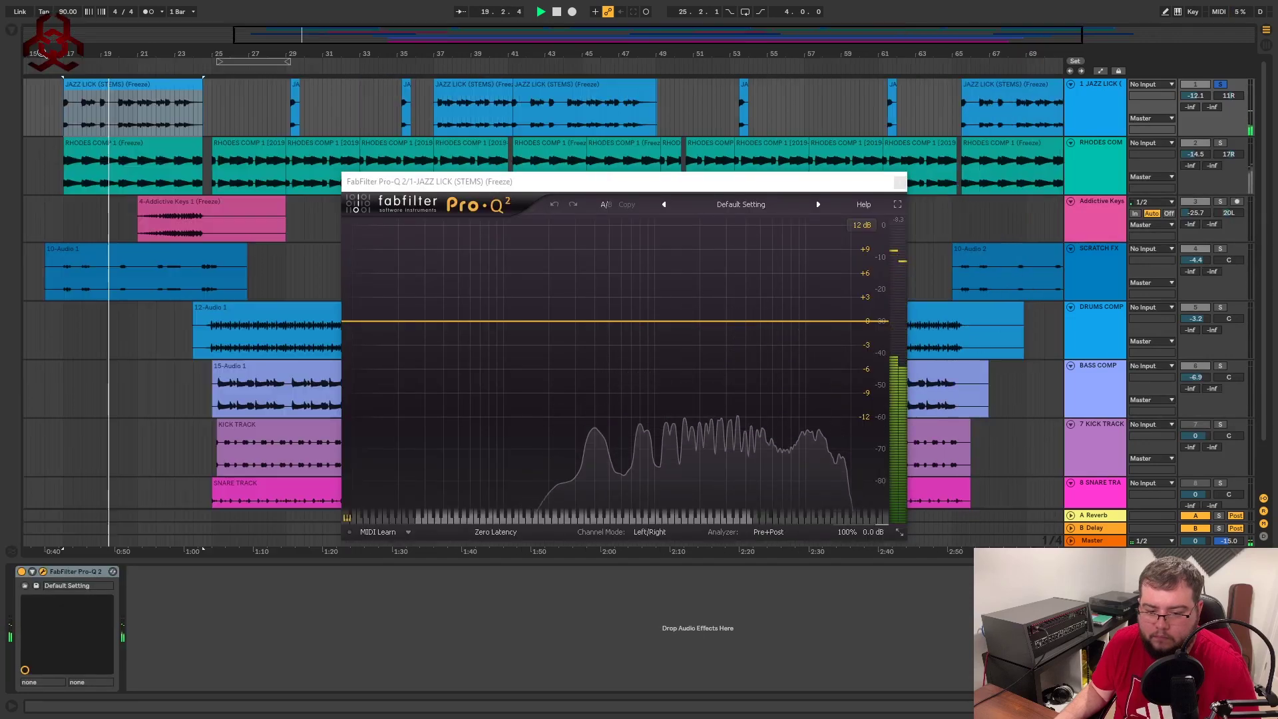
Add an 18 dB/oct low cut at about 285 Hz to the JAZZ LICK EQ
double_click(375, 318)
left_click_drag(374, 317, 580, 311)
left_click(461, 485)
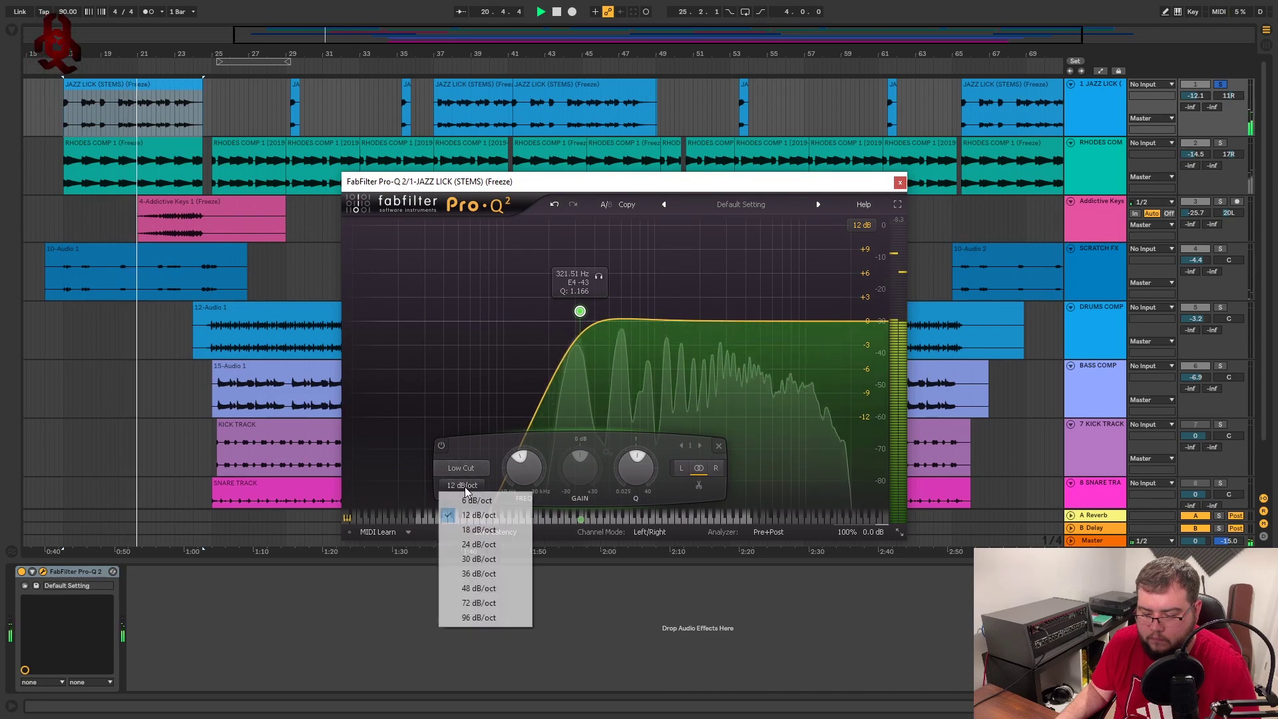
left_click(476, 530)
mouse_move(580, 306)
left_mouse_down()
mouse_move(571, 325)
mouse_move(599, 321)
mouse_move(564, 322)
left_mouse_up()
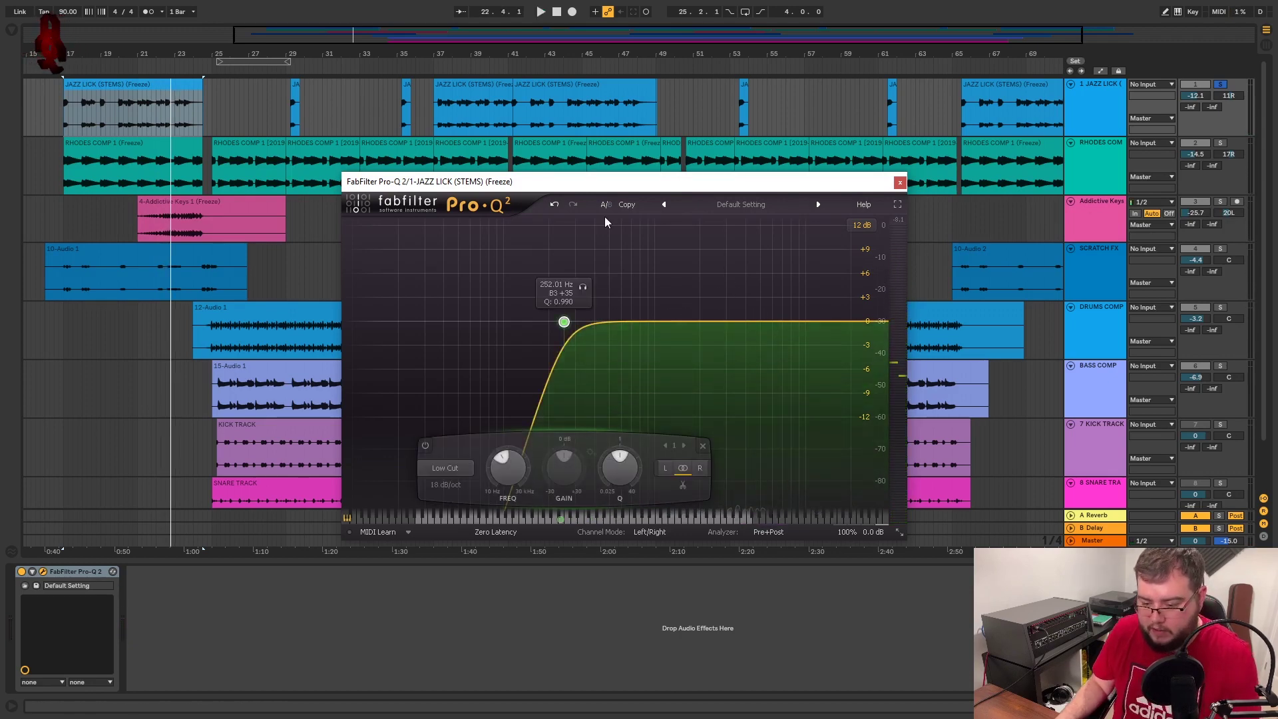
left_click_drag(619, 188, 616, 162)
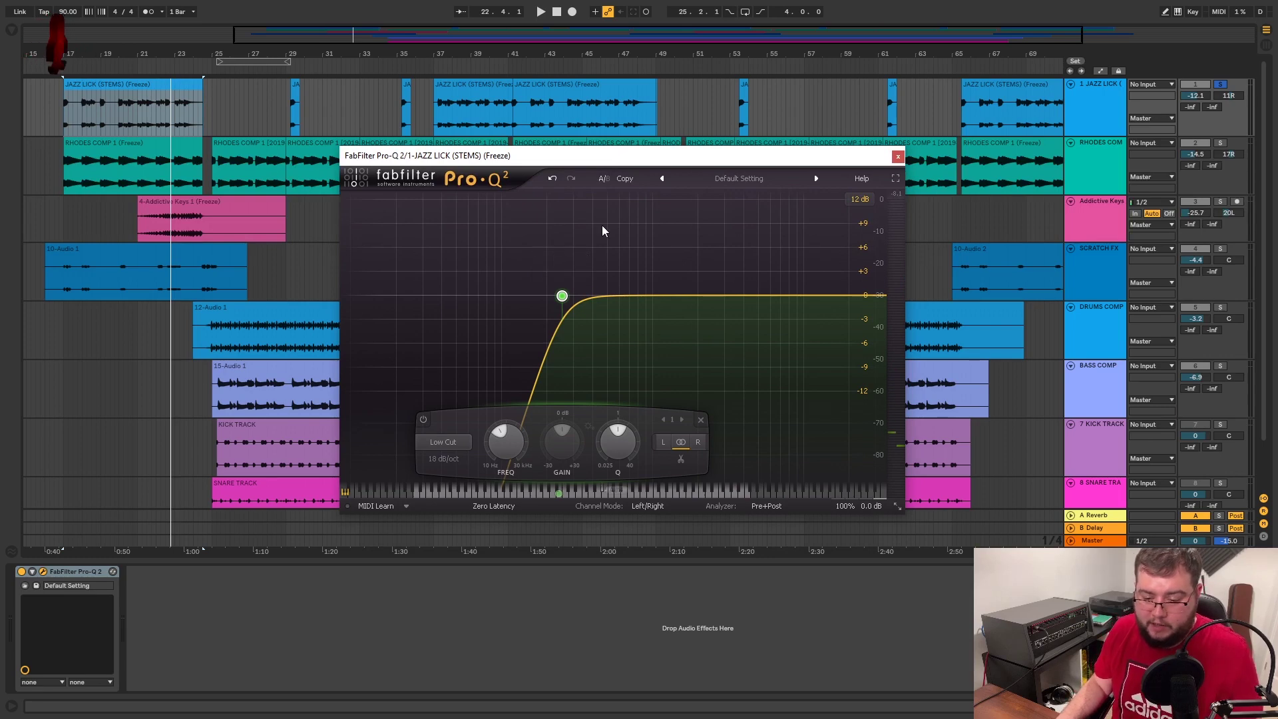
key("space")
left_click_drag(562, 297, 586, 257)
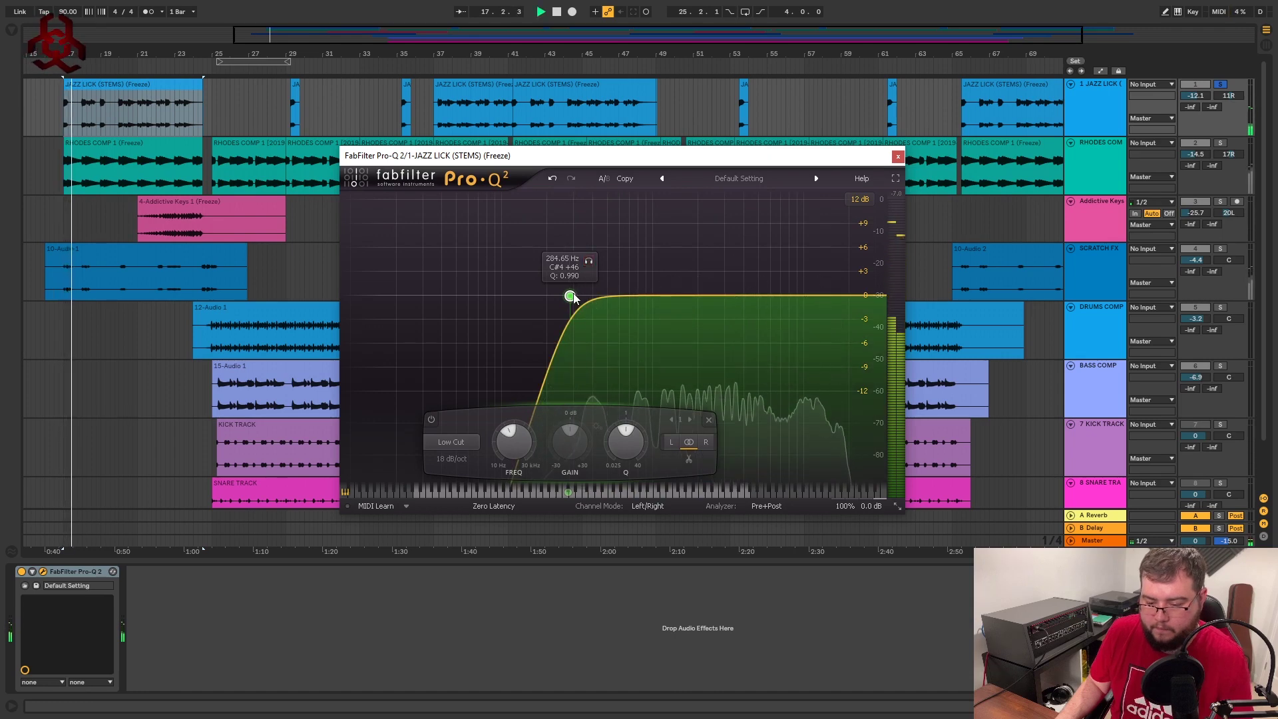
With the Rhodes also soloed, shape the JAZZ LICK EQ with a slight midrange bell dip and a +0.83 dB bell boost near 6.8 kHz
left_click(1220, 144, "ctrl")
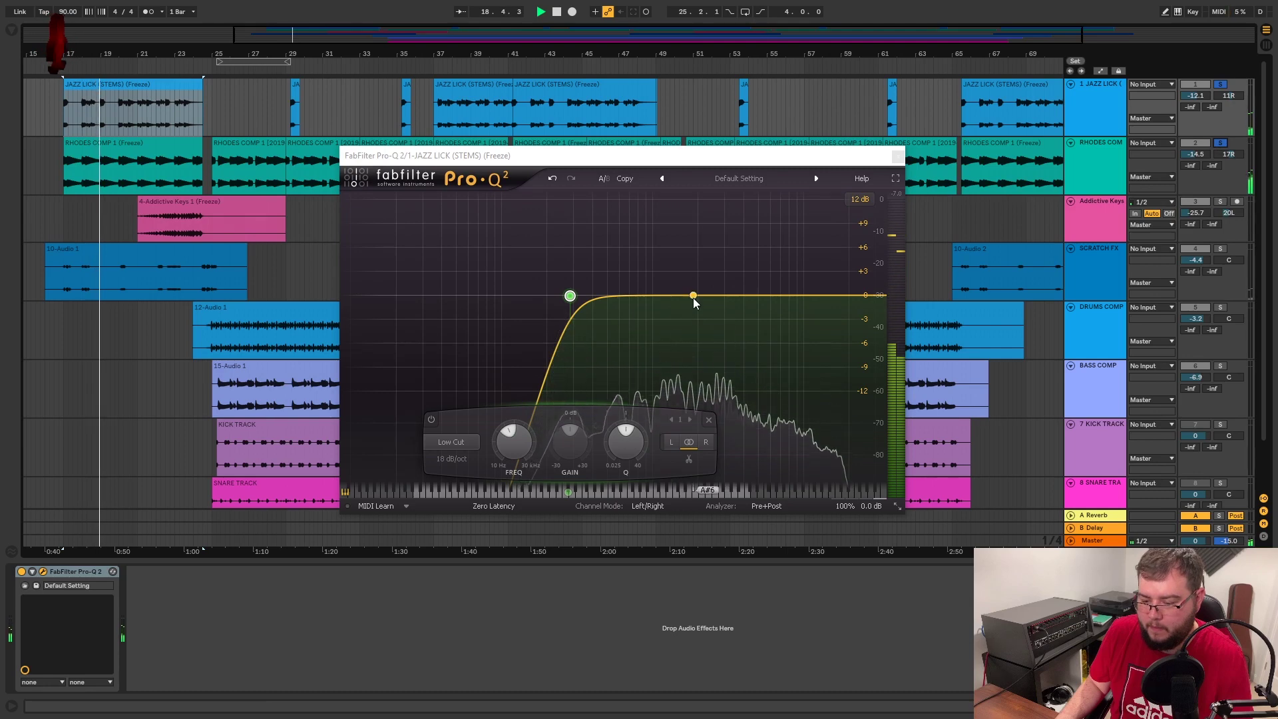
left_click_drag(629, 296, 633, 320)
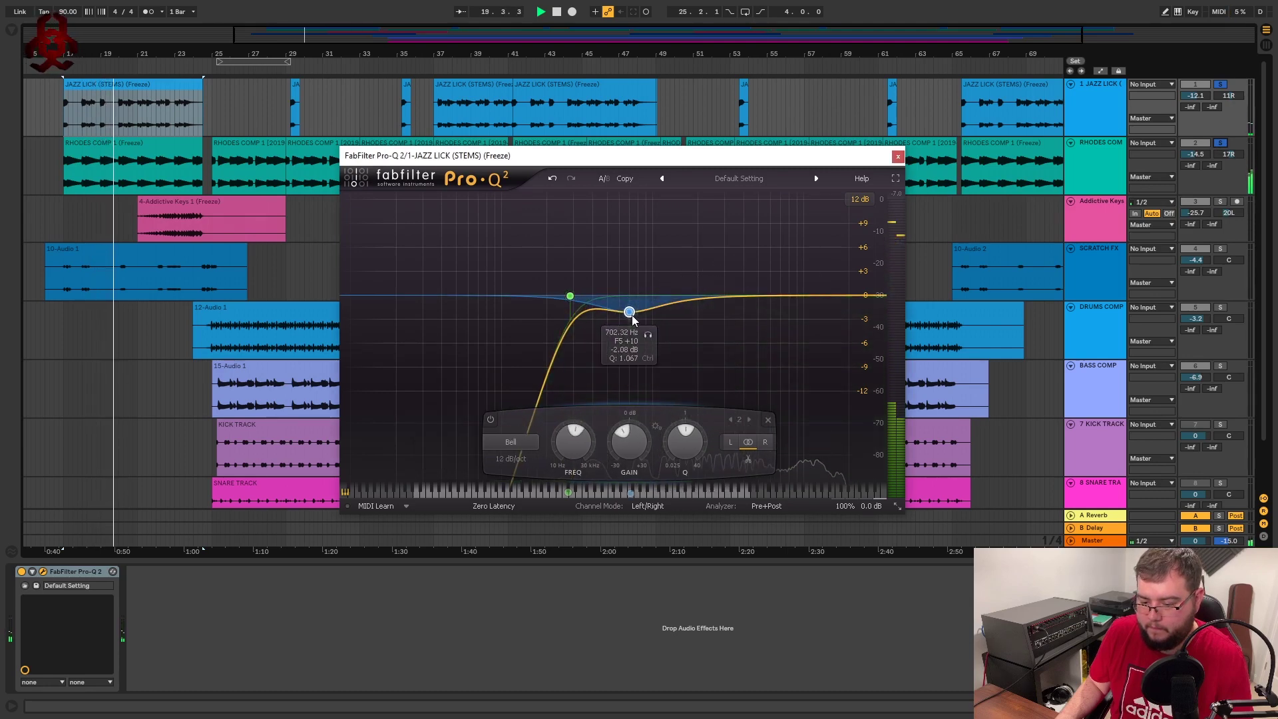
left_click_drag(721, 295, 731, 286)
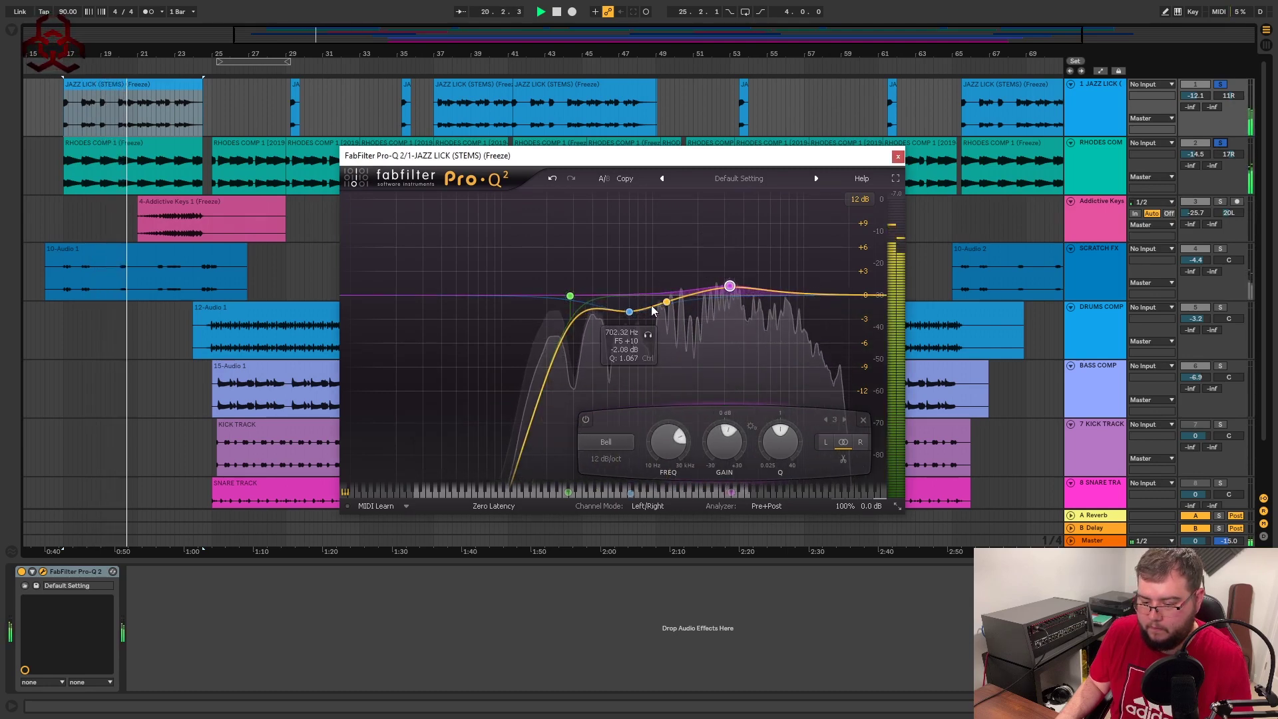
left_click_drag(630, 310, 618, 295)
left_click_drag(731, 287, 695, 310)
left_click_drag(797, 296, 779, 290)
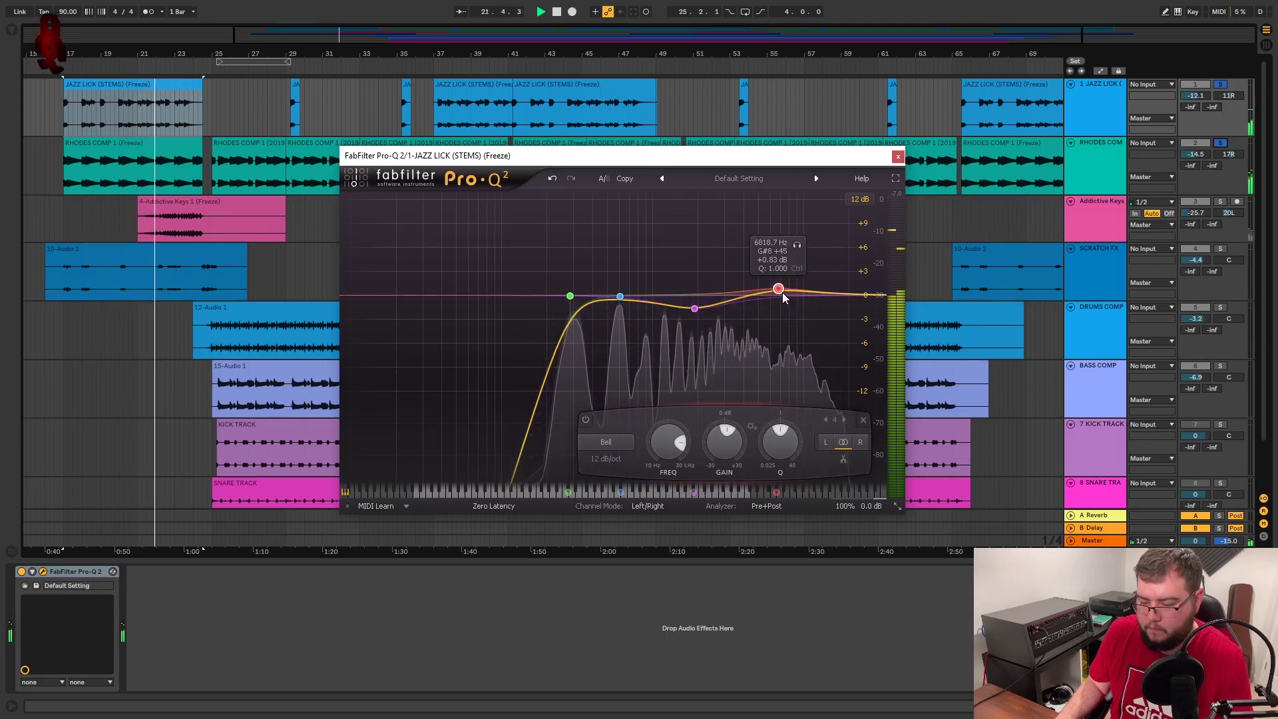
Add a 30 dB/oct high cut at about 15512 Hz to the JAZZ LICK EQ and close it
left_click_drag(868, 296, 884, 294)
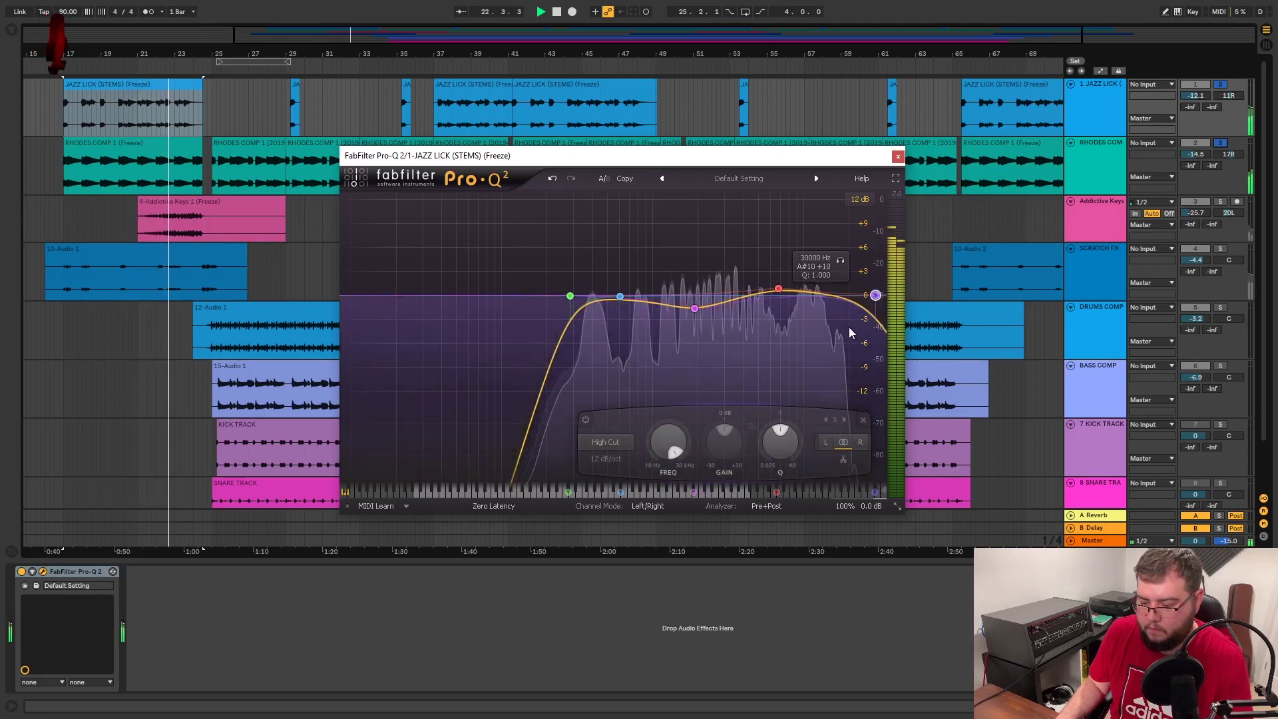
left_click(607, 459)
left_click(623, 530)
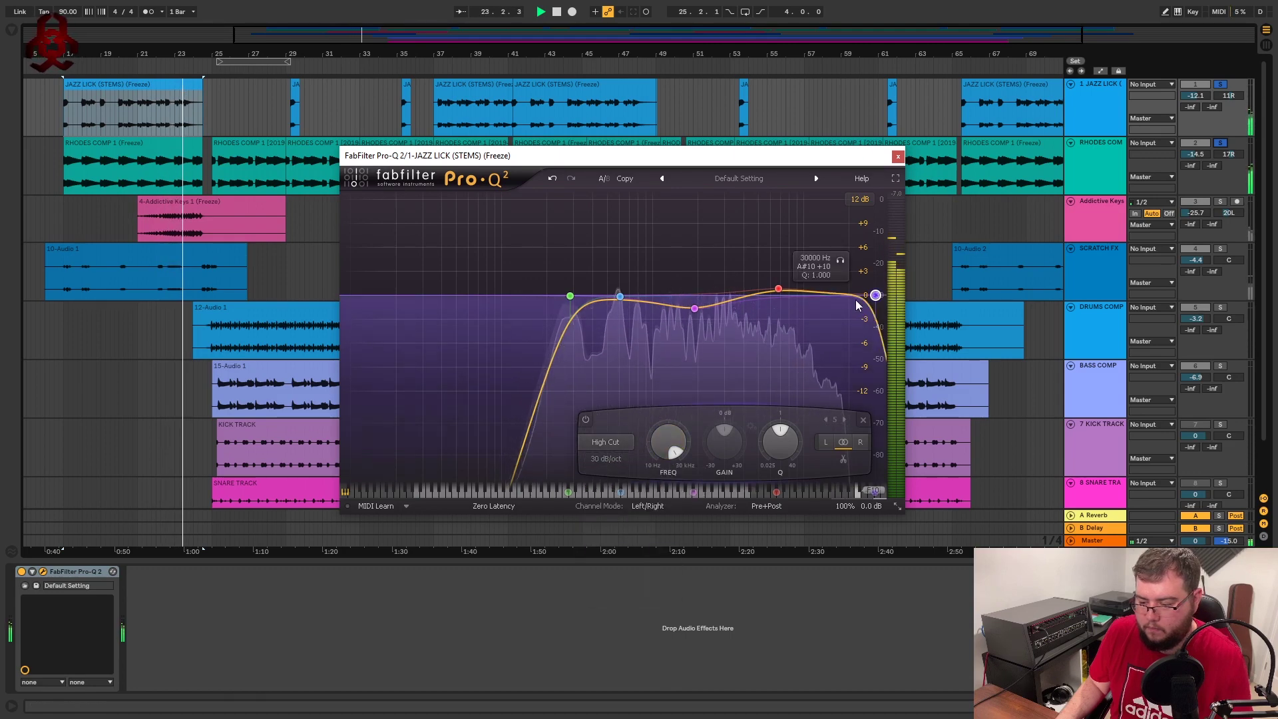
left_click(840, 261)
left_click_drag(843, 264, 795, 249)
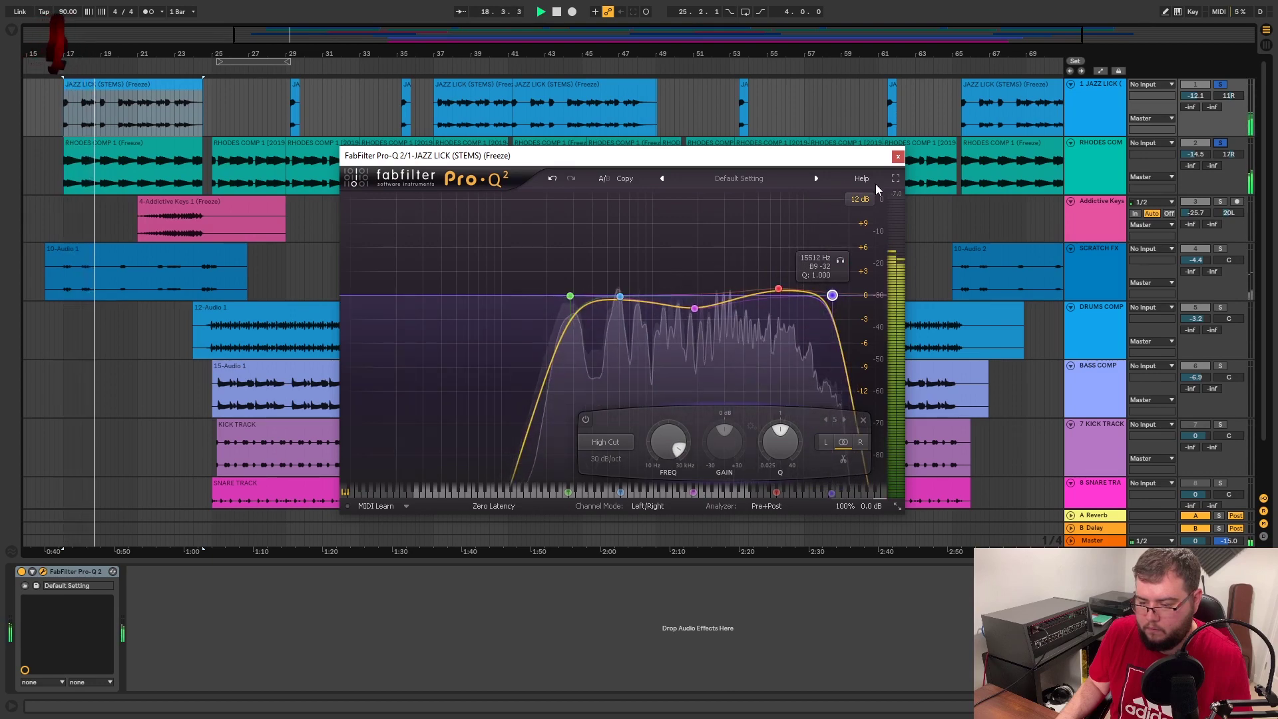
left_click(897, 158)
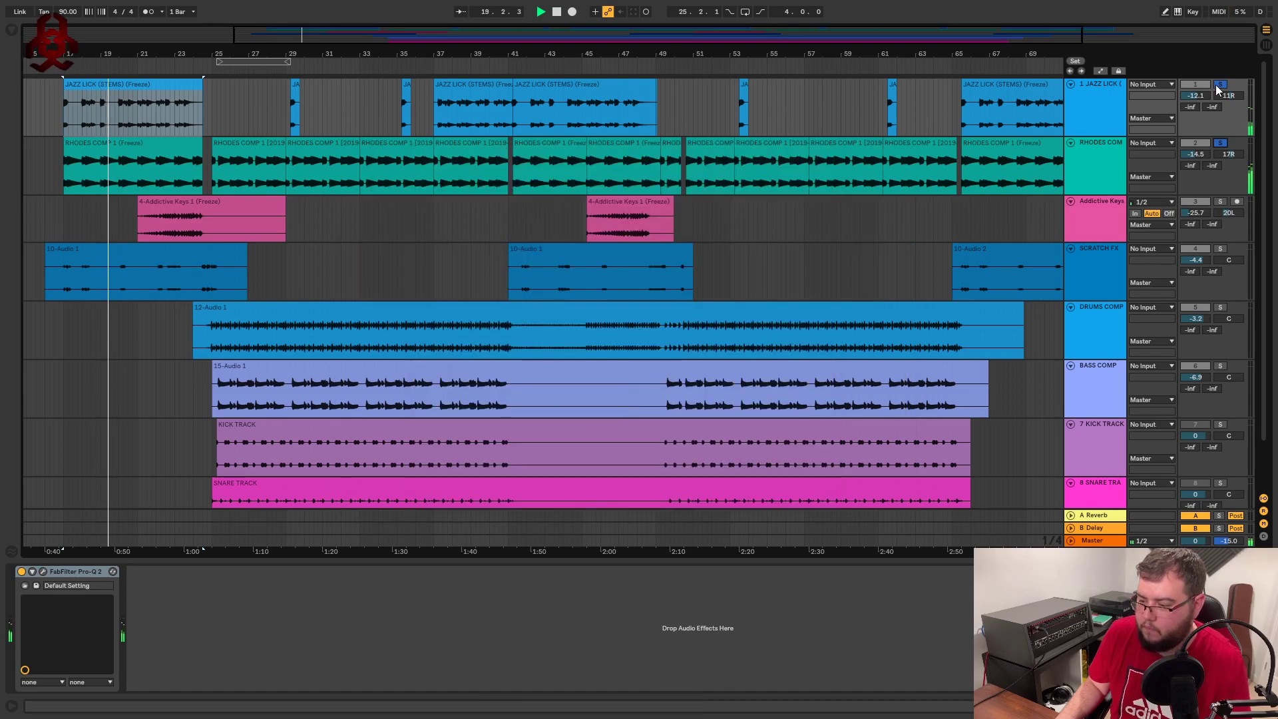
Play the full mix from bar 23, then add FabFilter Pro-Q 2 to the SCRATCH FX track and play from bar 22
left_click(185, 229)
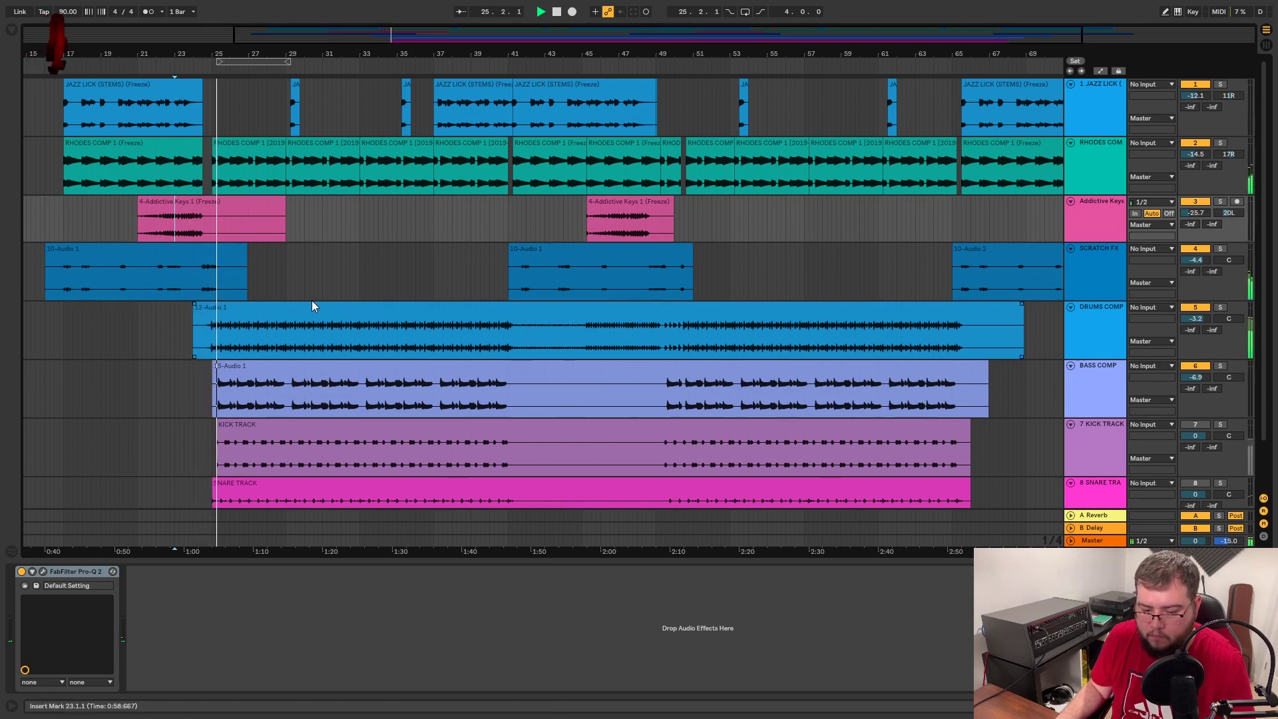
left_click(161, 281)
key("space")
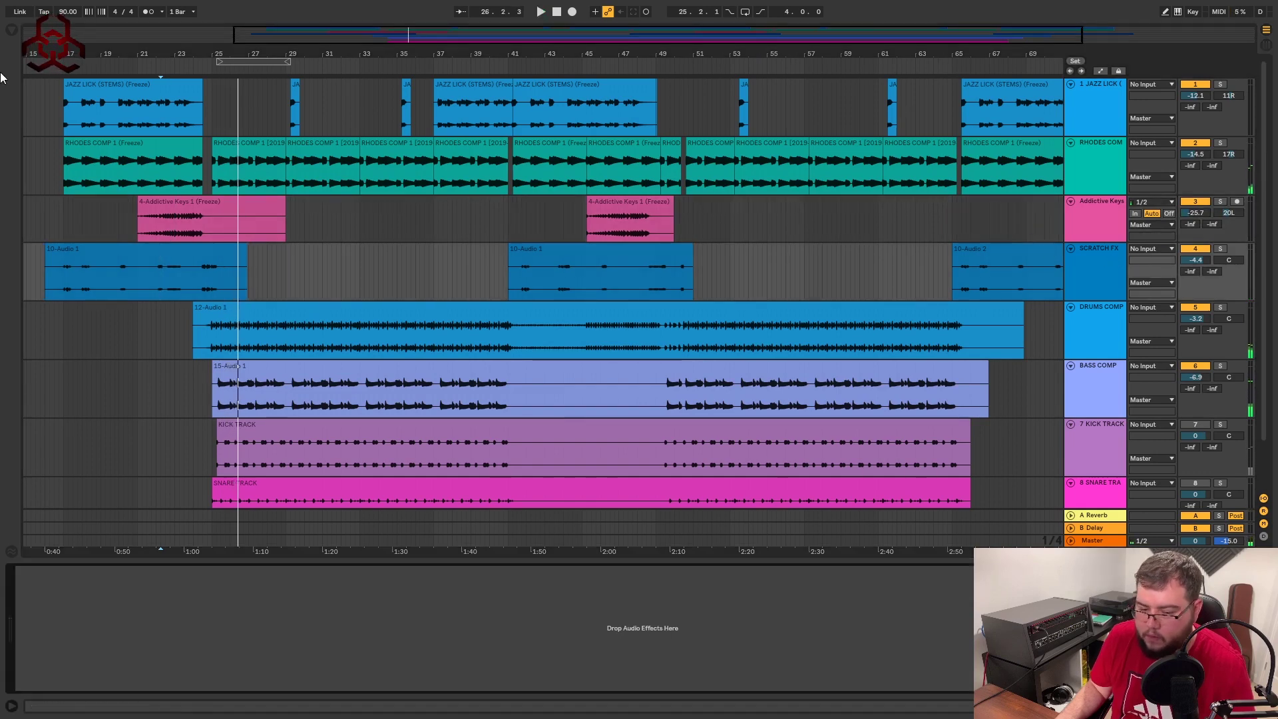
left_click(10, 30)
double_click(161, 123)
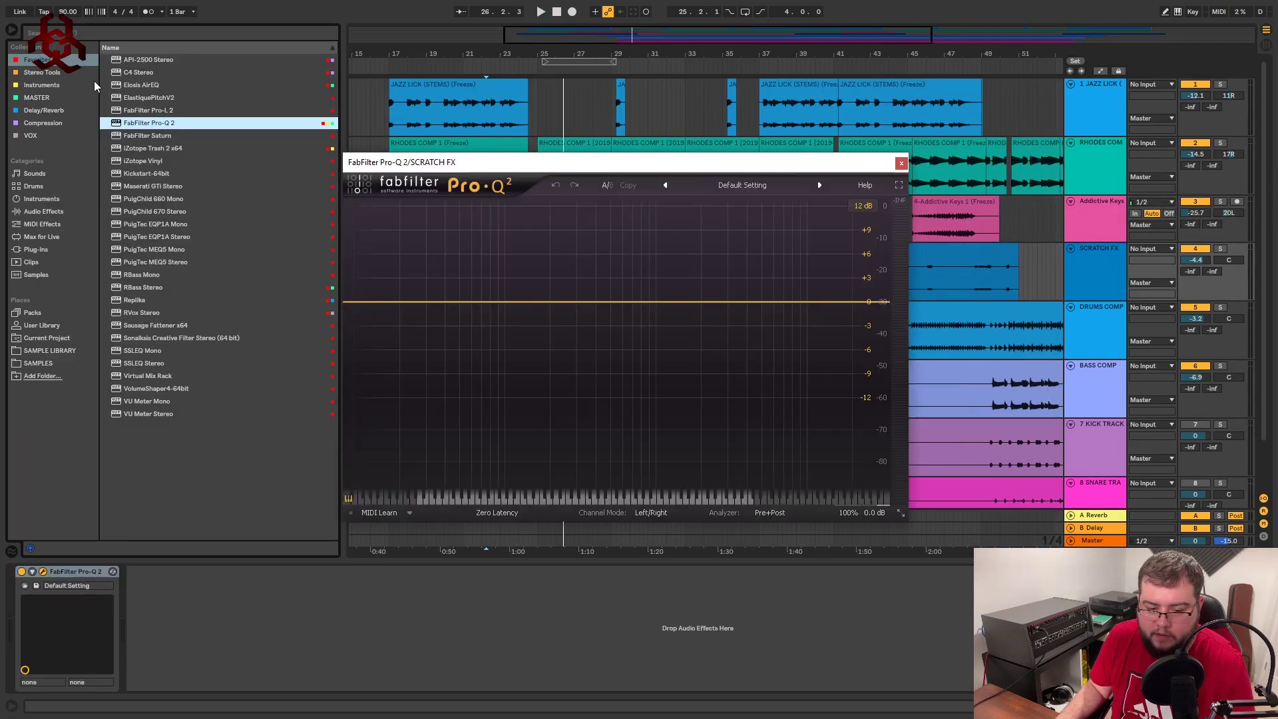
left_click(5, 31)
key("space")
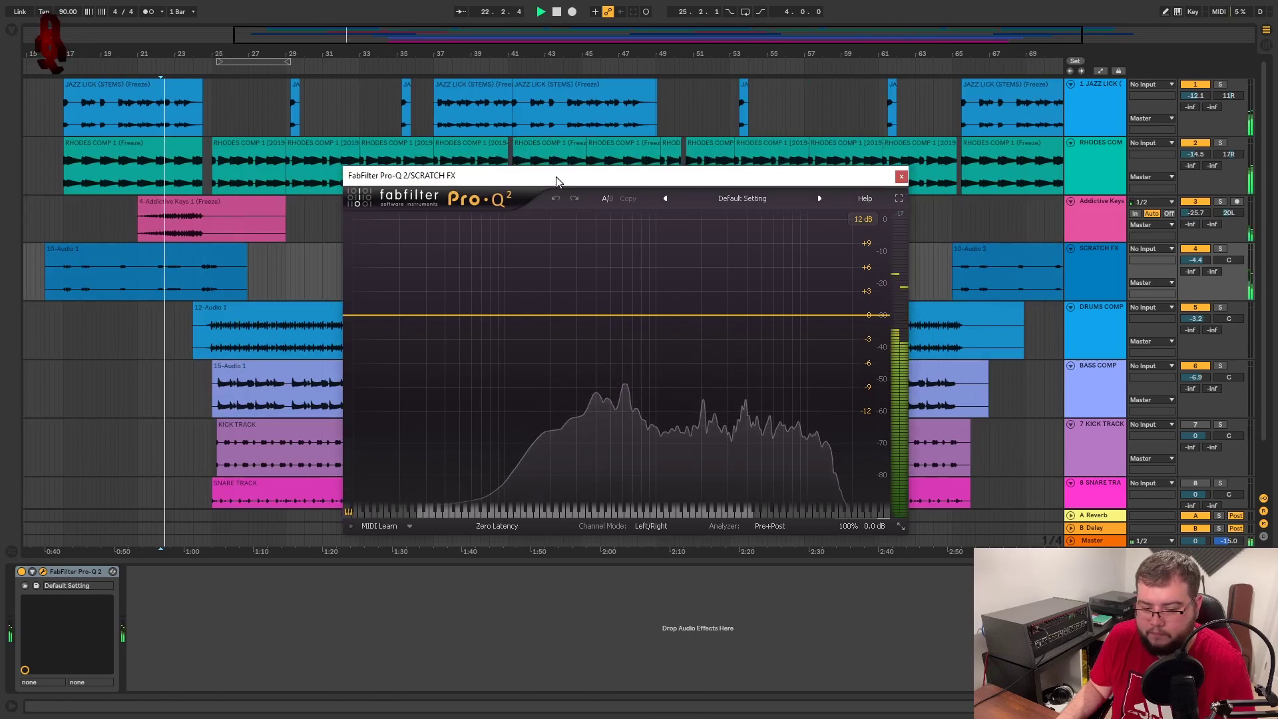
Add a 24 dB/oct low cut at about 315 Hz to the SCRATCH FX EQ
left_click_drag(371, 307, 594, 307)
left_click(469, 470)
left_click(491, 528)
Add a 36 dB/oct high cut at about 11675 Hz to the SCRATCH FX EQ, adjusting it during playback
left_click(893, 306)
left_click(624, 470)
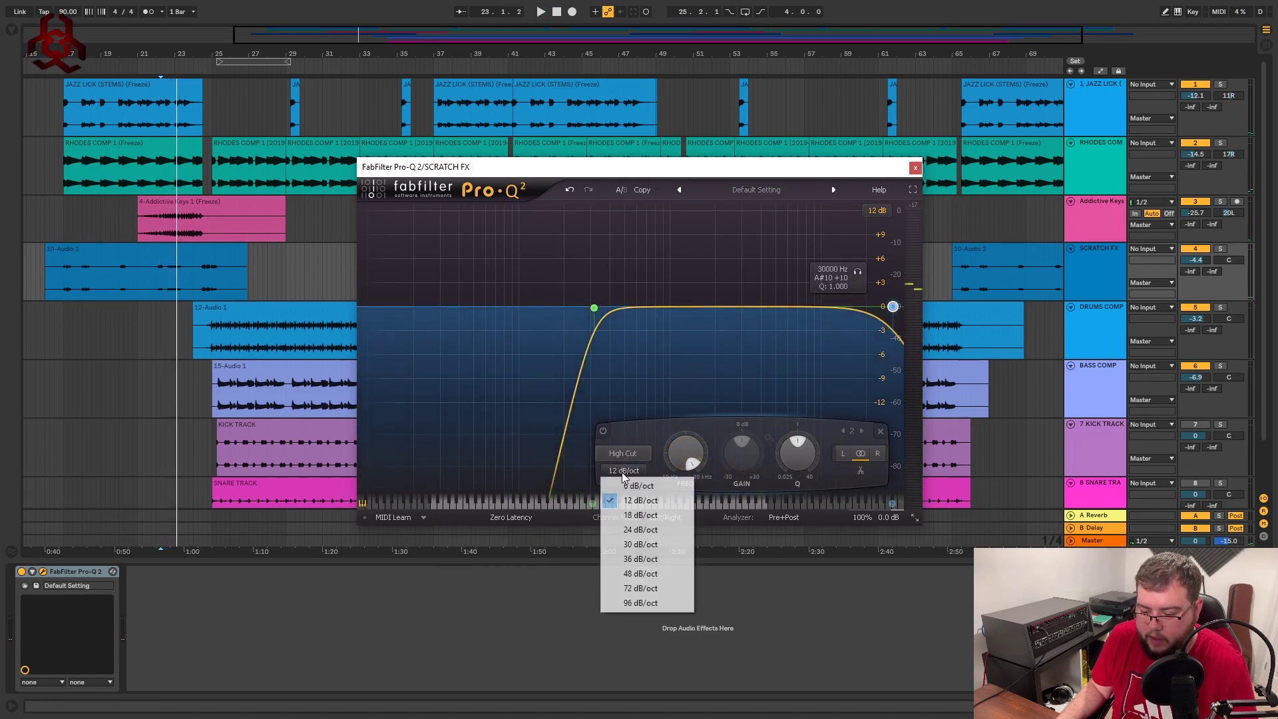
left_click(651, 564)
key("space")
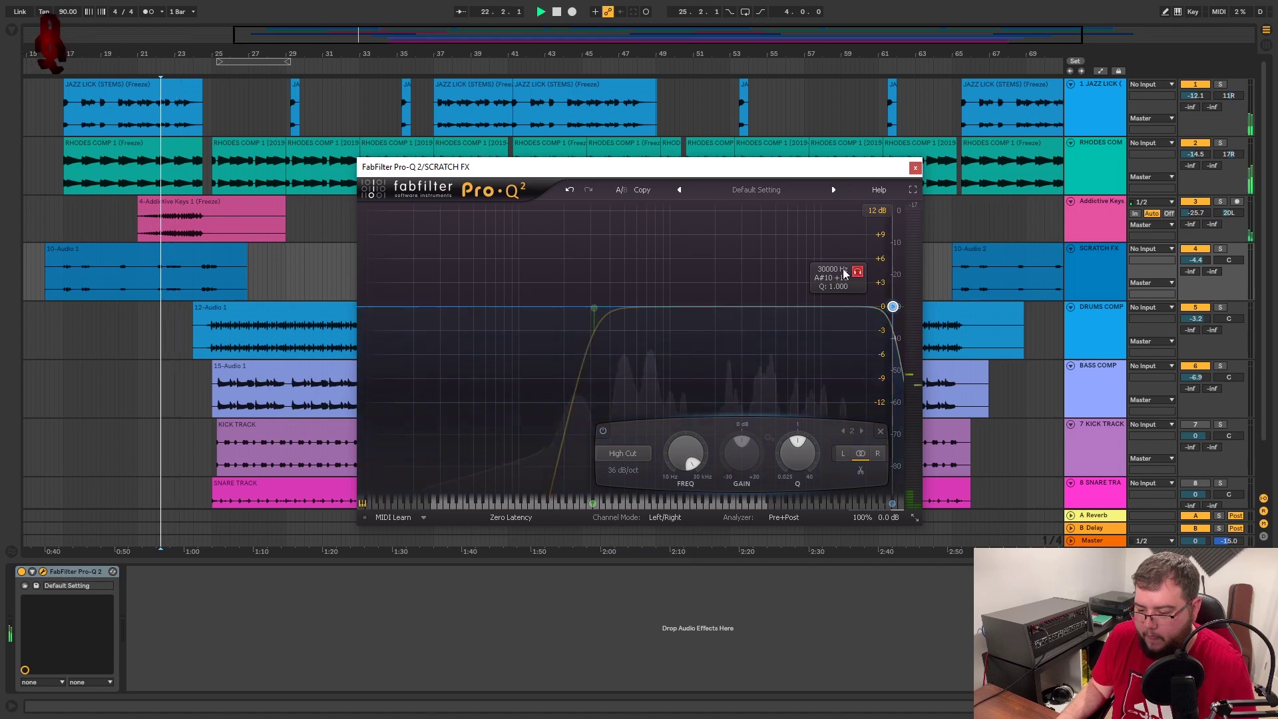
left_click_drag(861, 281, 793, 283)
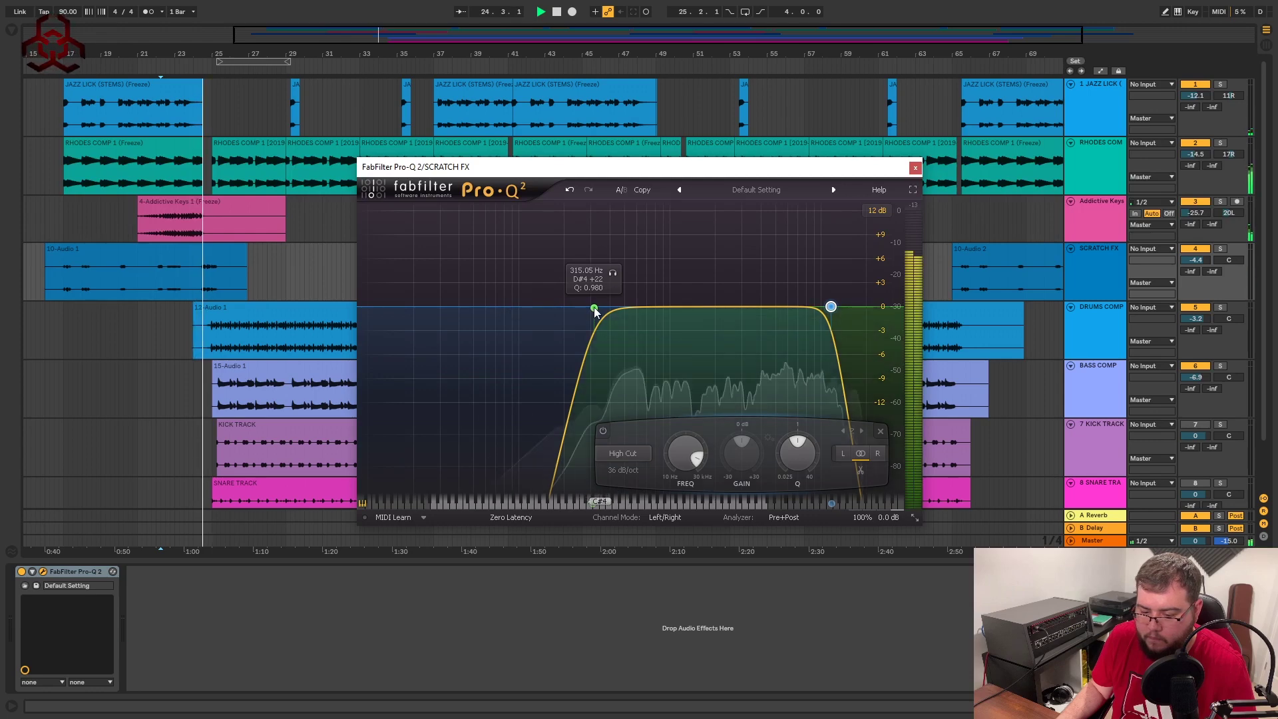
Raise the frequency of the SCRATCH FX low cut slightly and close the EQ
mouse_move(594, 307)
left_mouse_down()
mouse_move(606, 304)
mouse_move(579, 304)
mouse_move(601, 311)
left_mouse_up()
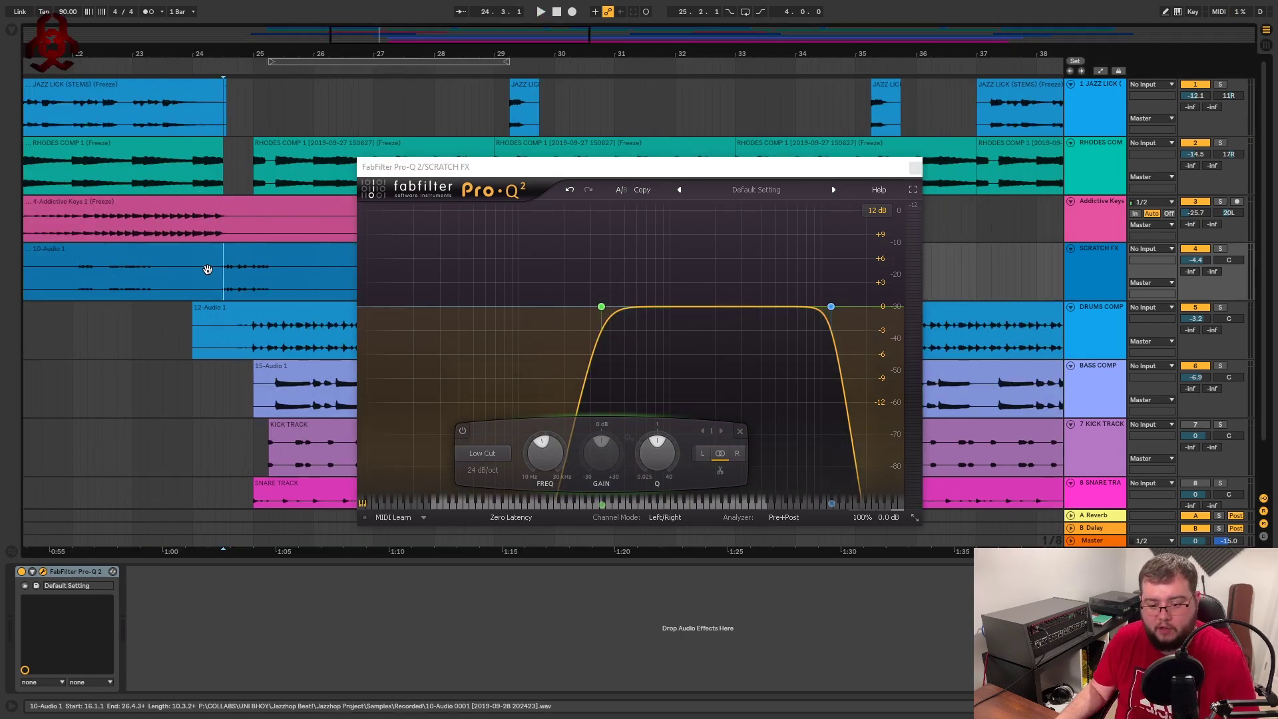
left_click_drag(237, 43, 439, 32)
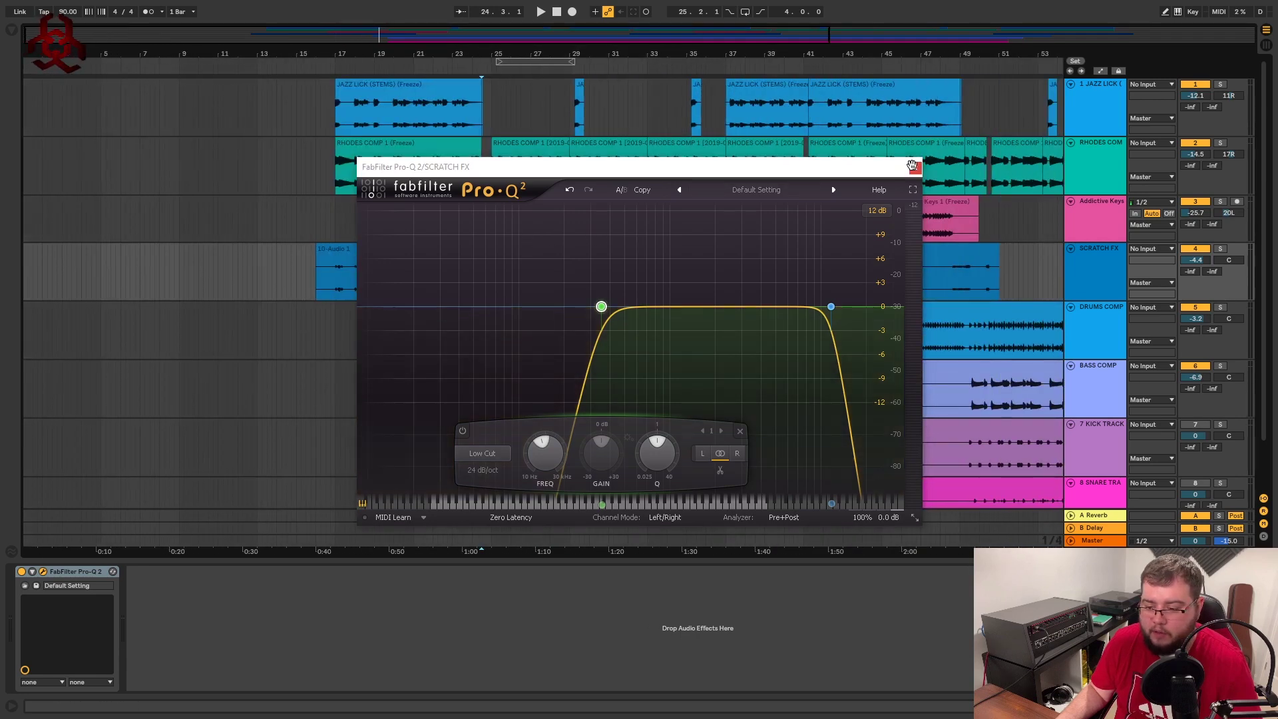
left_click(912, 166)
Play the full mix from bar 24 to hear the filtered scratches against the drum and bass entry
key("plus")
key("plus")
key("plus")
key("plus")
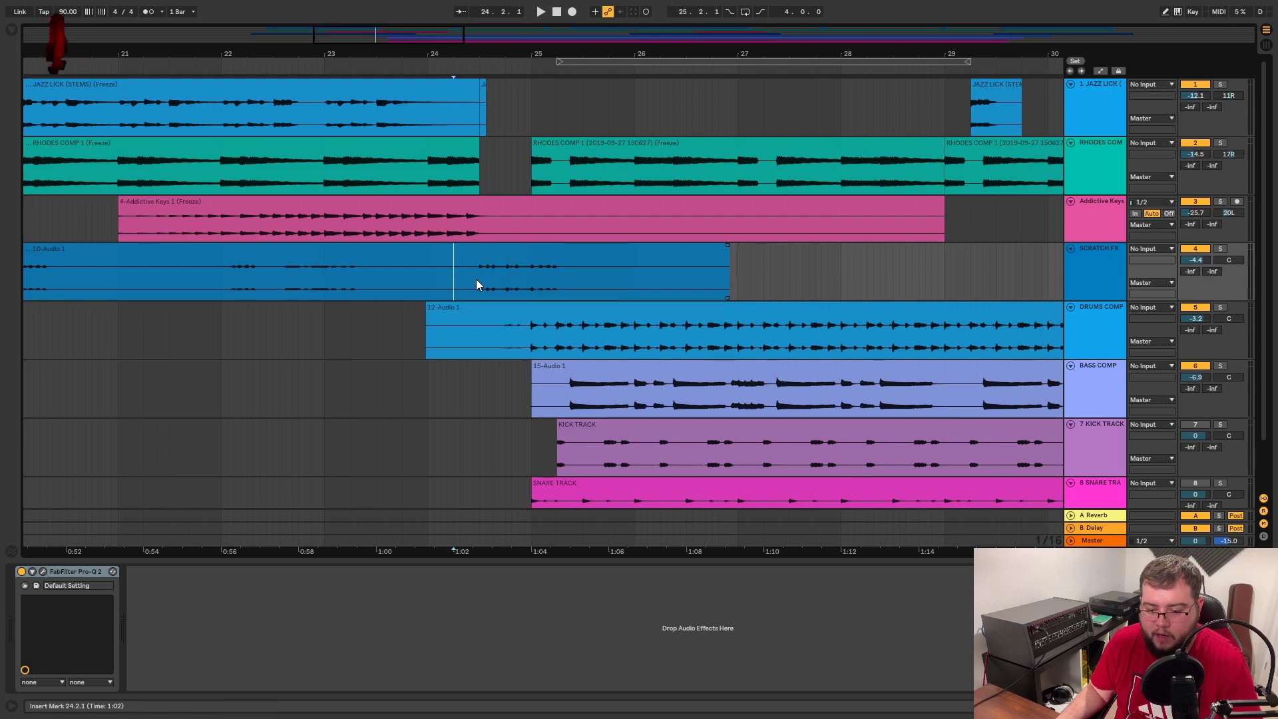
left_click_drag(494, 52, 458, 62)
left_click(315, 268)
key("space")
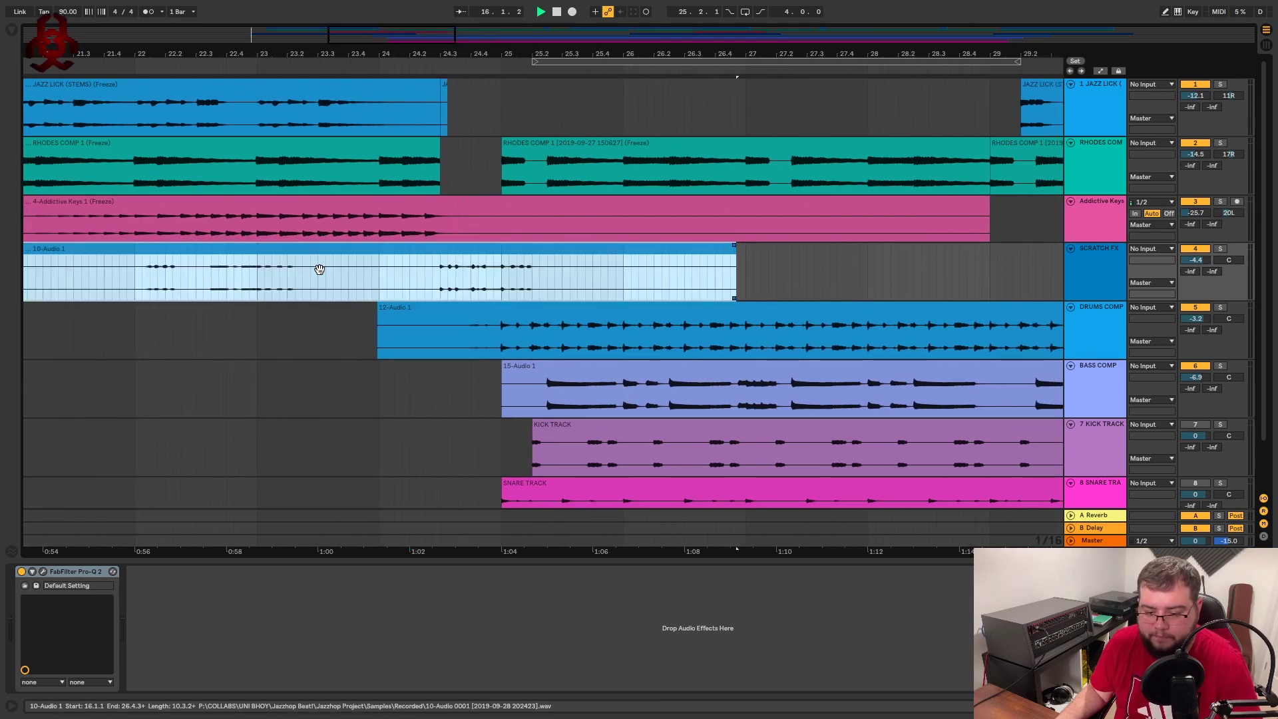
left_click(349, 287)
key("space")
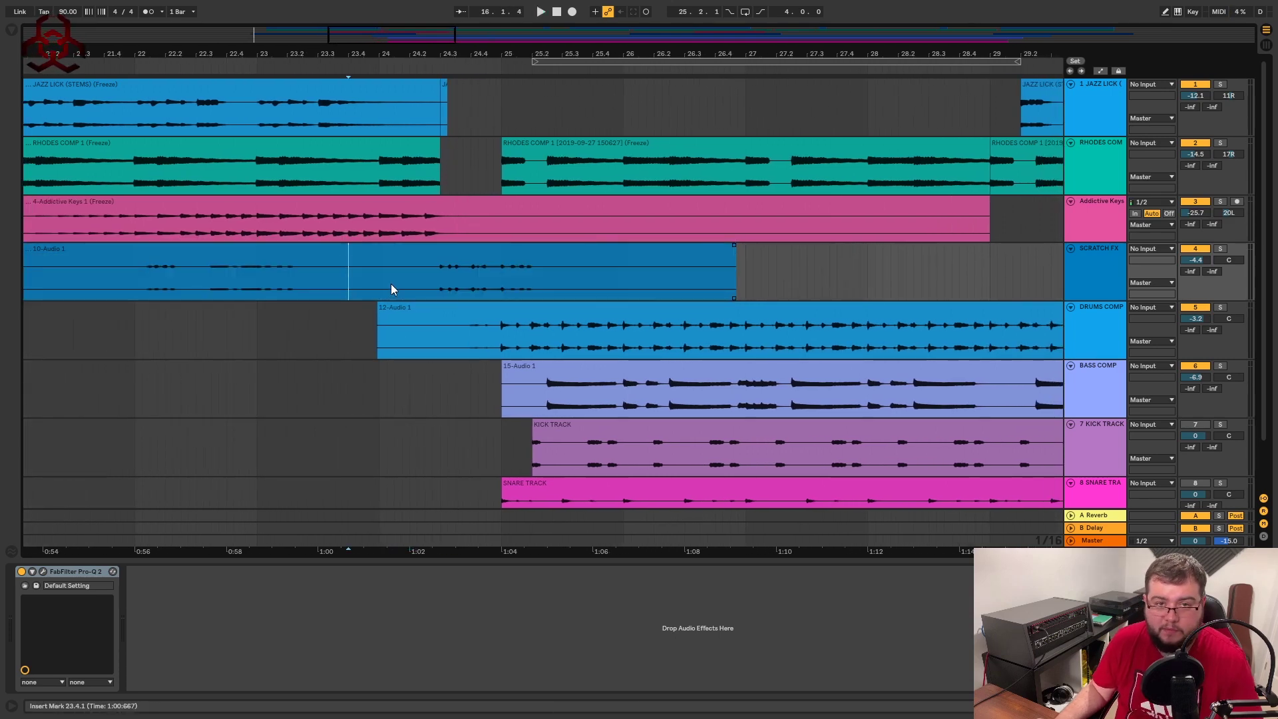
left_click(390, 283)
key("space")
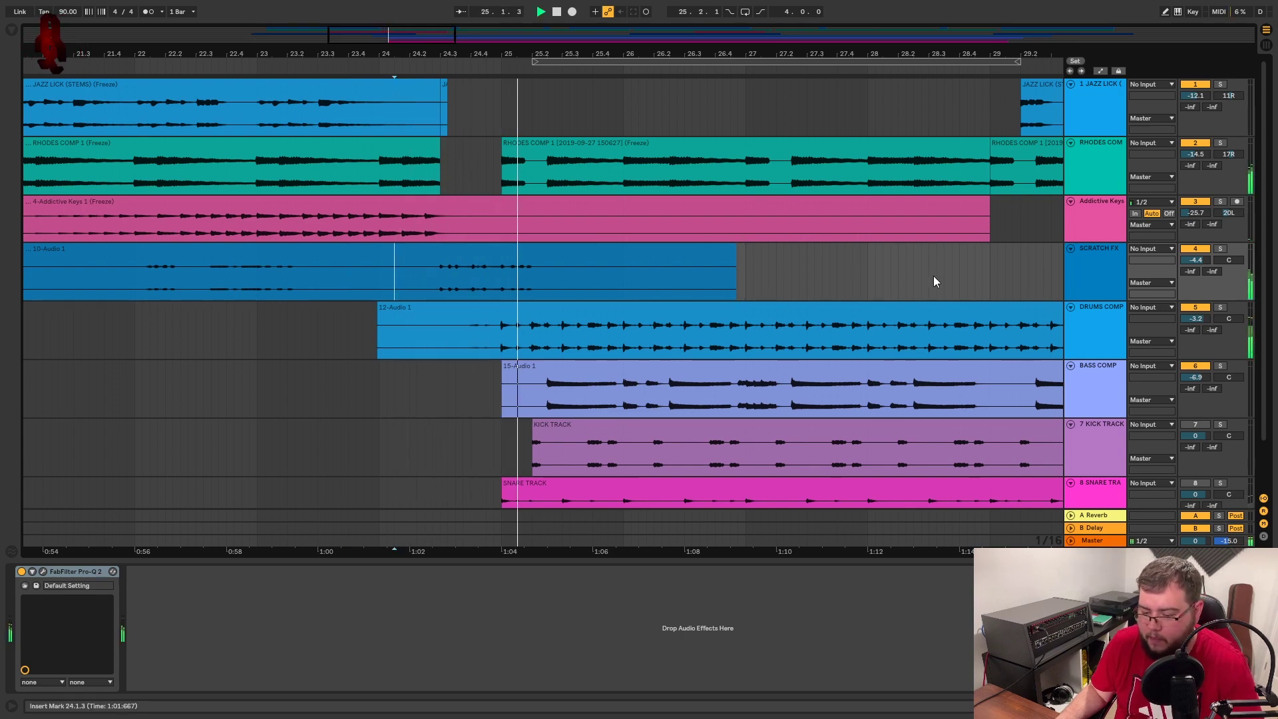
Reopen the SCRATCH FX EQ, replay from bar 24.2 while lowering the low cut frequency slightly, and close it
double_click(1093, 254)
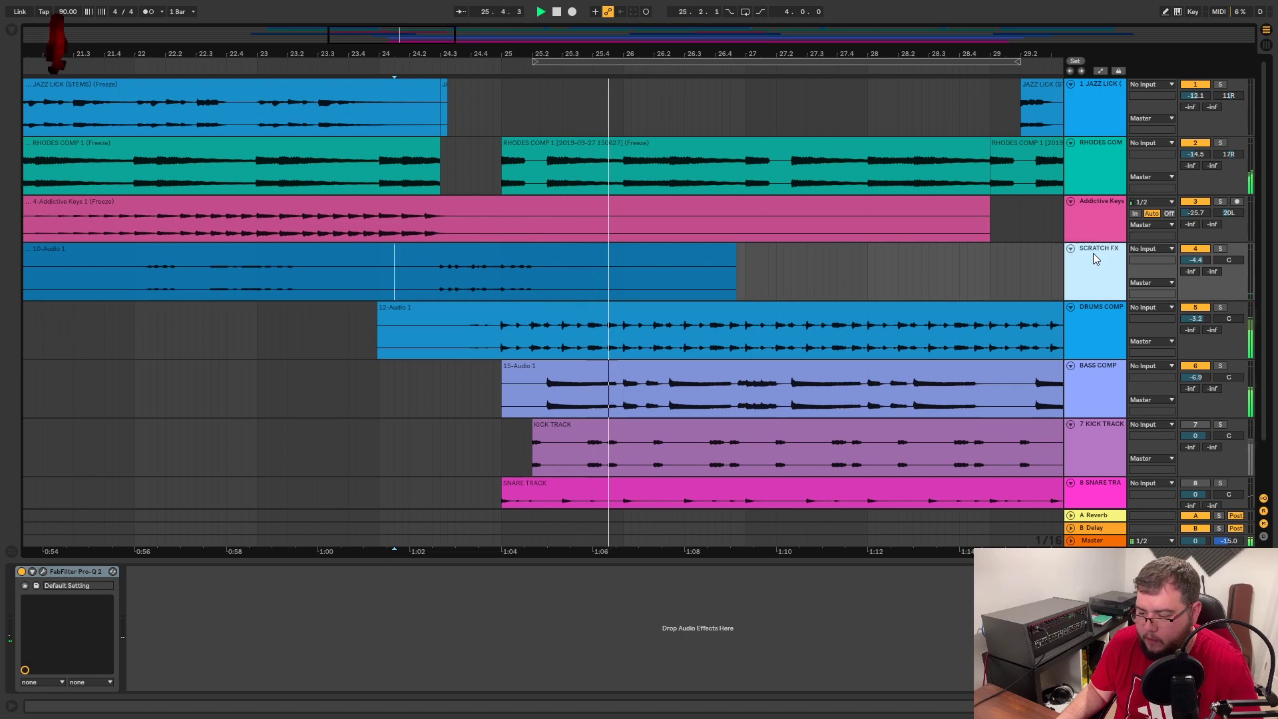
left_click(44, 572)
left_click_drag(518, 175, 661, 230)
left_click(434, 286)
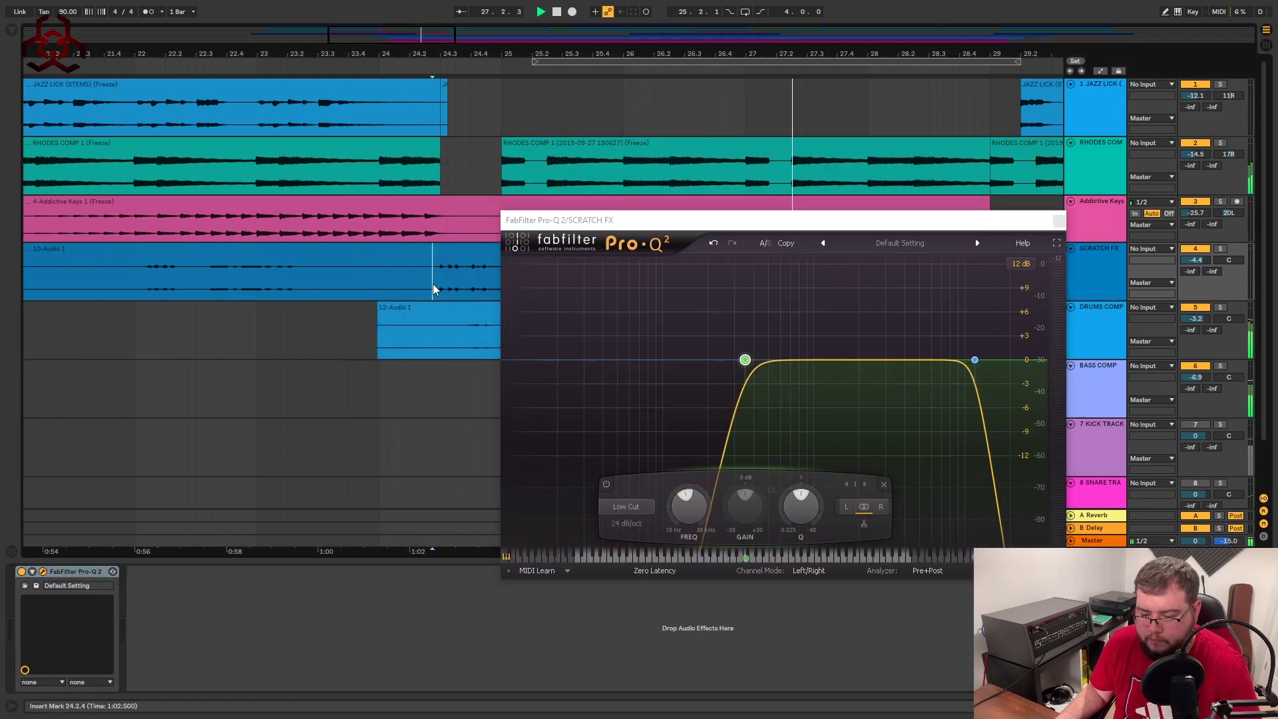
key("space")
key("space")
mouse_move(745, 360)
left_mouse_down()
mouse_move(754, 366)
mouse_move(719, 366)
mouse_move(741, 367)
left_mouse_up()
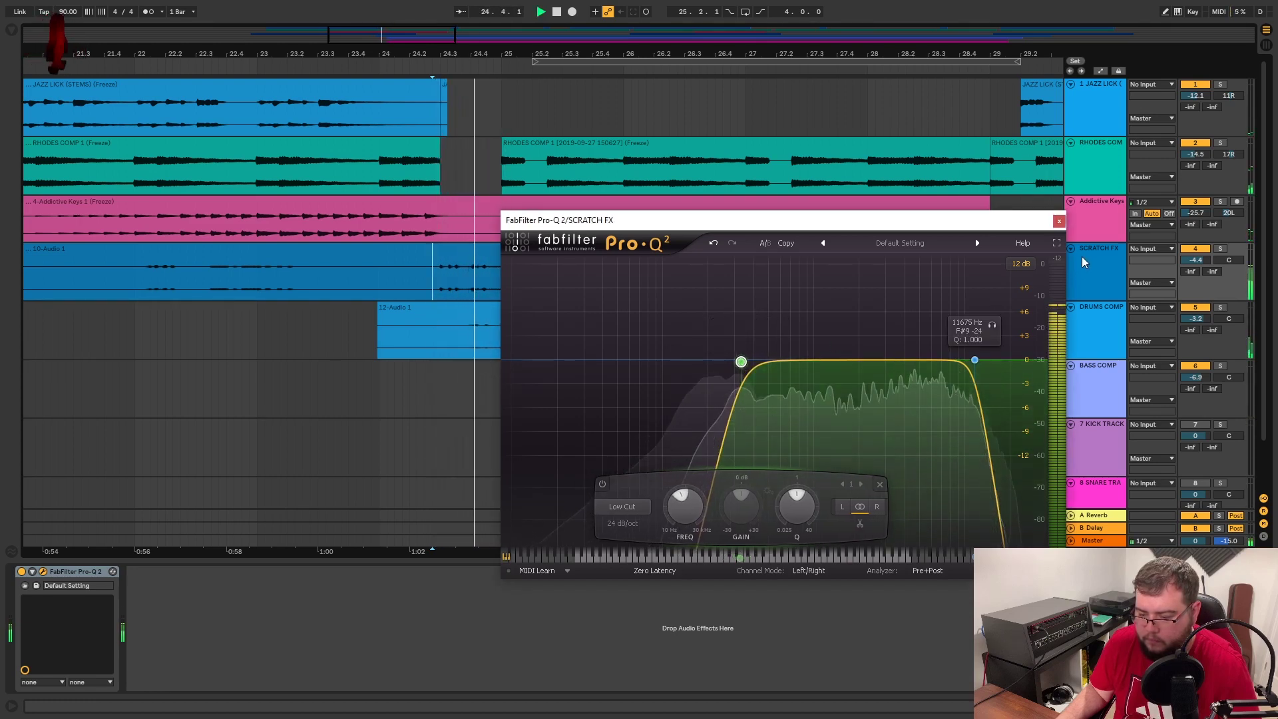
left_click(1060, 220)
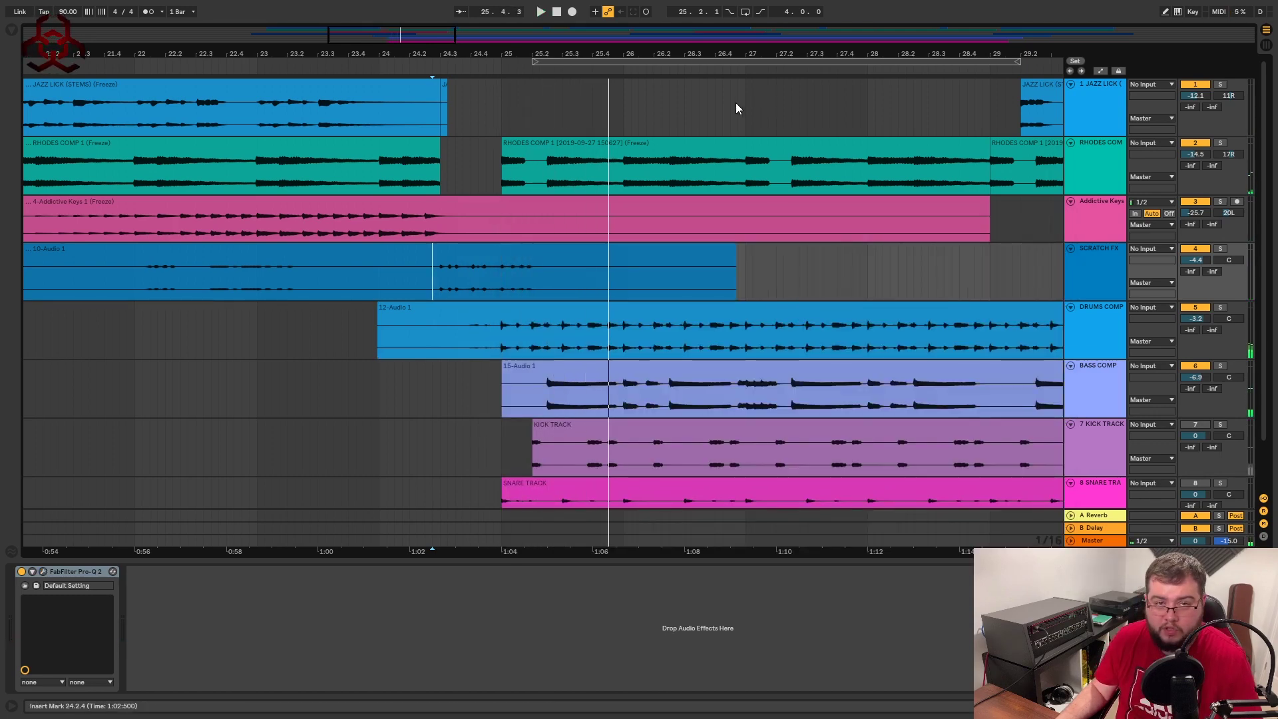
Listen to the mix through the middle section, playing from bar 40 and from bar 48
key("minus")
key("minus")
key("minus")
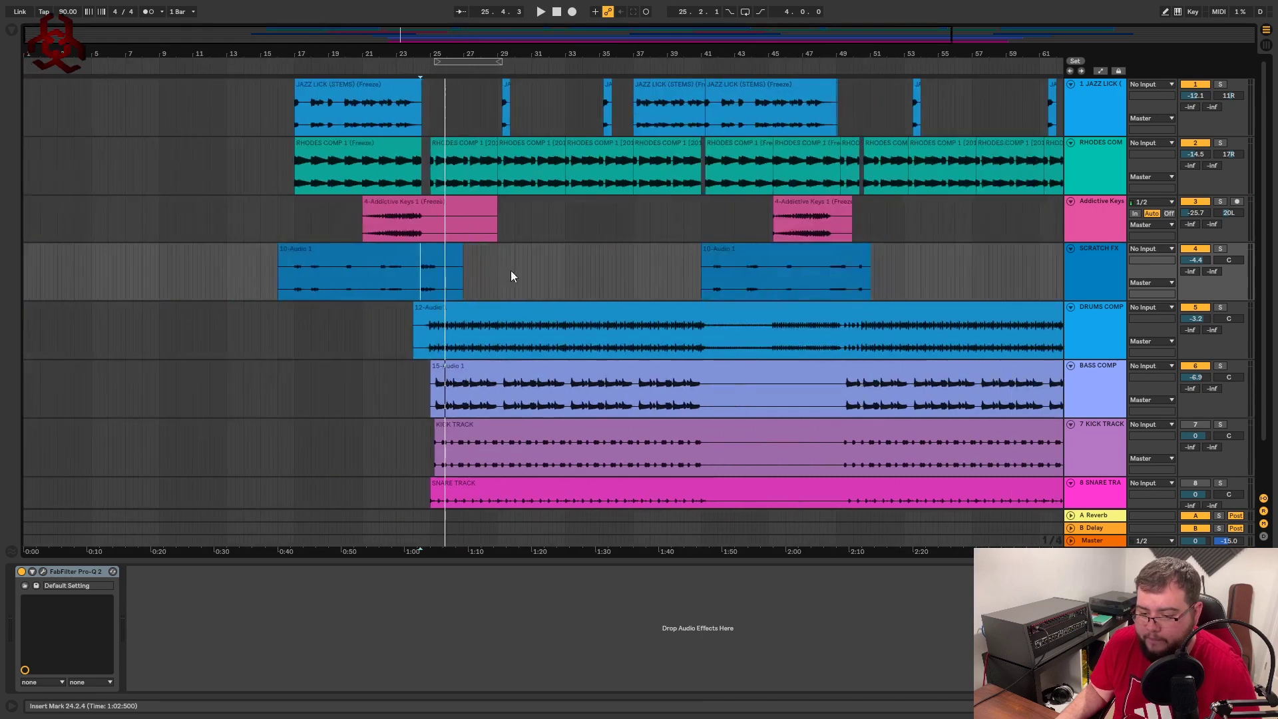
left_click(689, 273)
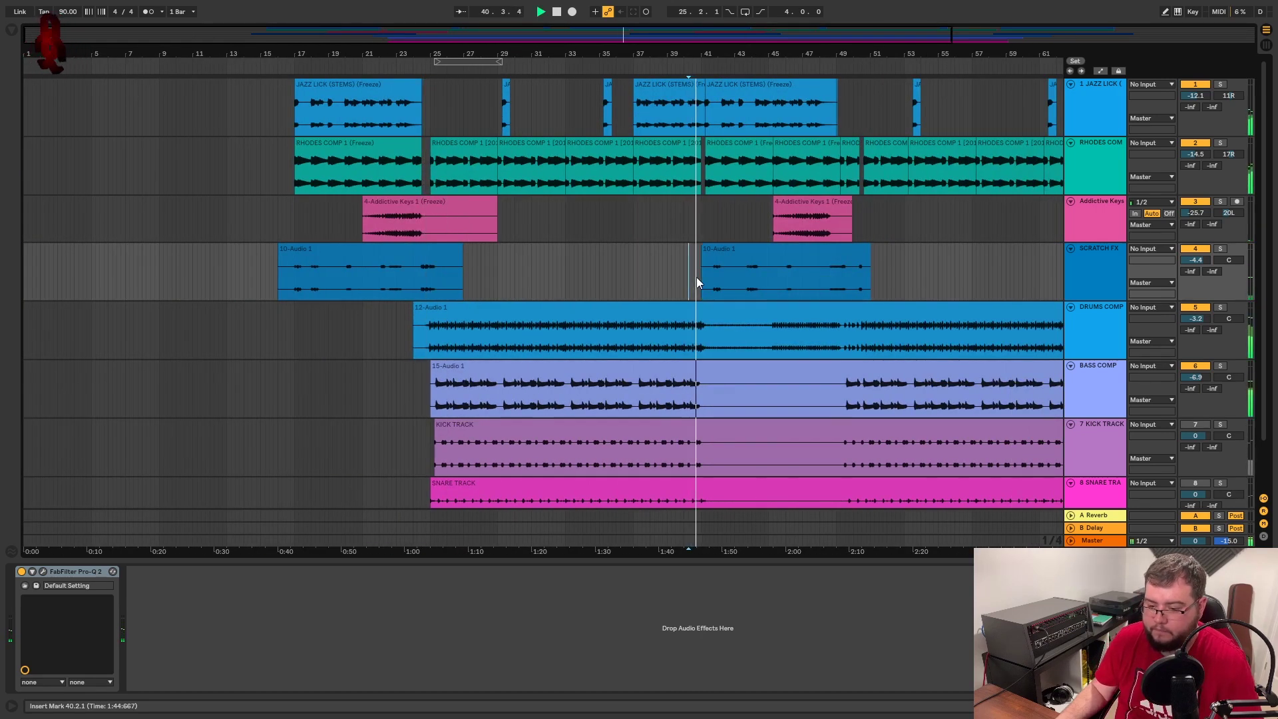
left_click_drag(833, 56, 553, 55)
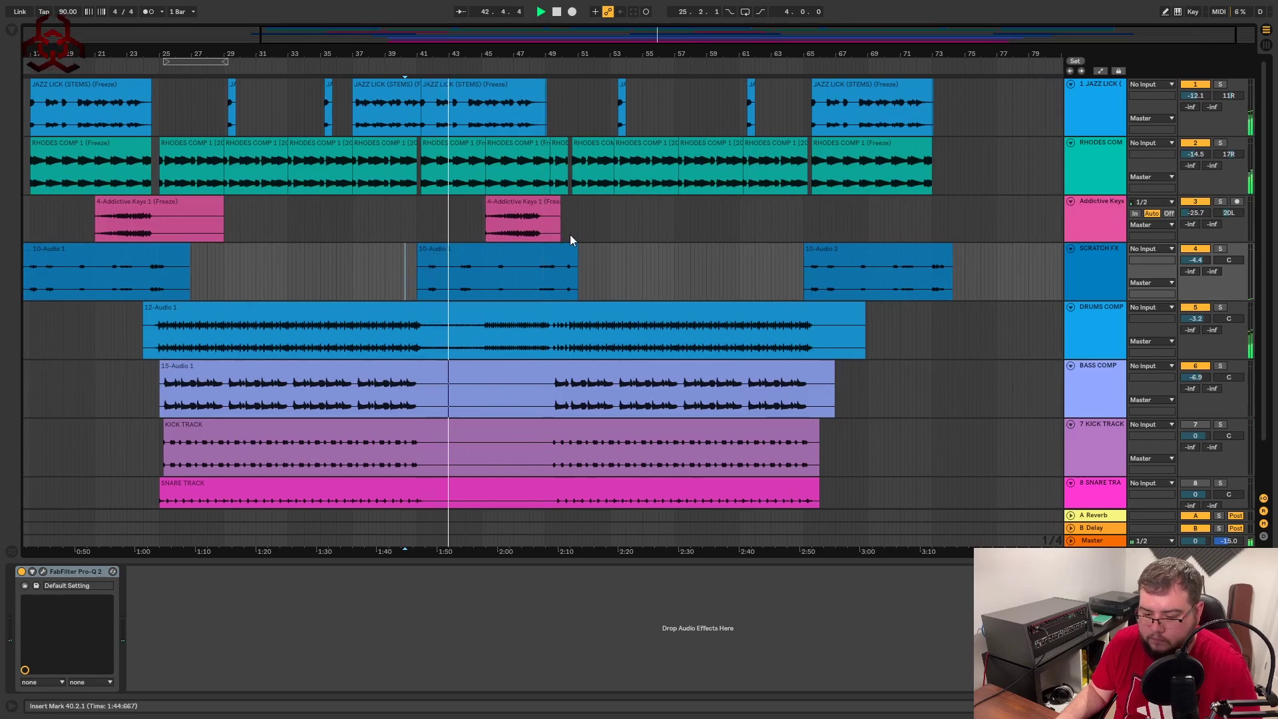
left_click(533, 230)
key("space")
key("space")
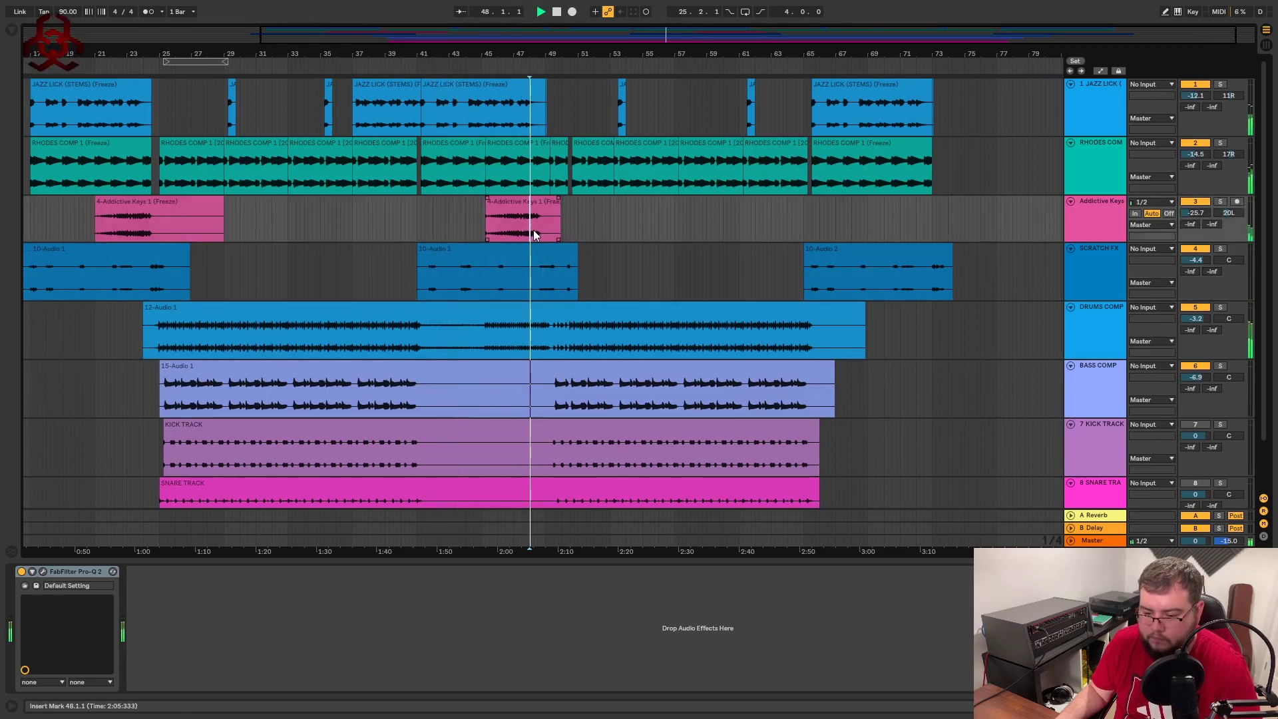
Listen to the mix from bars 51 and 66, then return to bar 48 in the middle SCRATCH FX clip
left_click(577, 215)
key("space")
key("space")
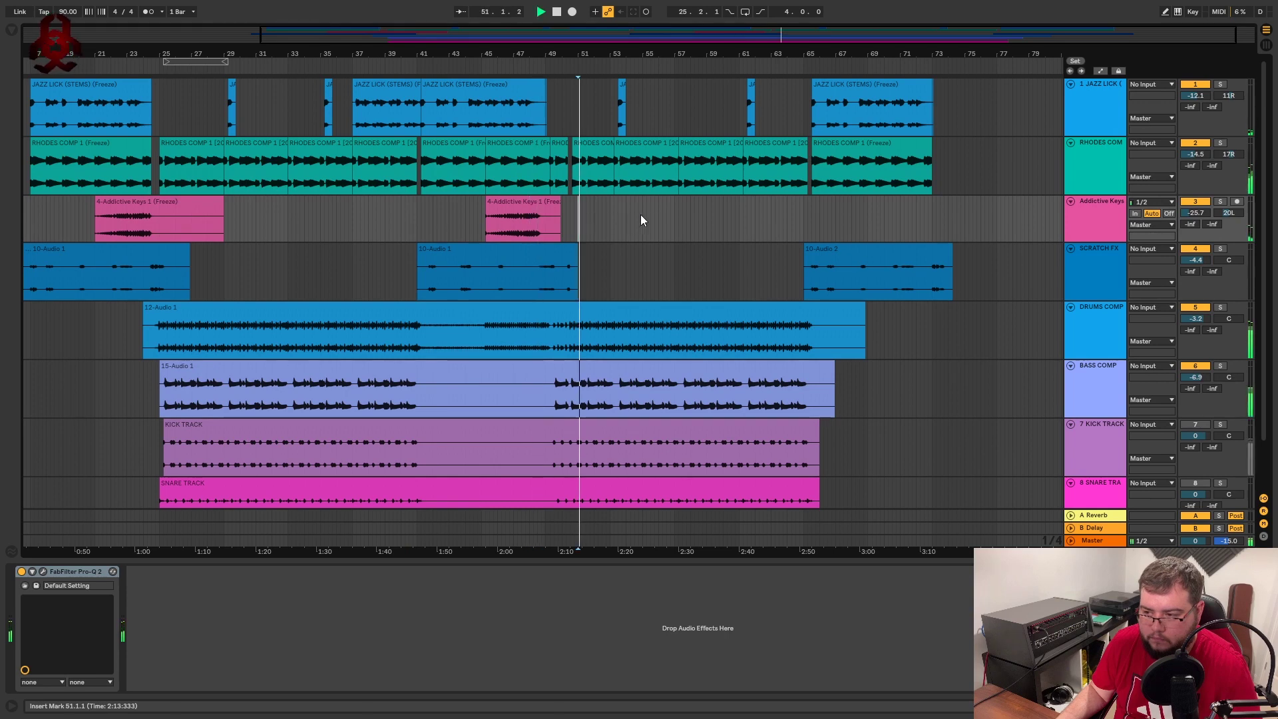
left_click(789, 207)
left_click(820, 201)
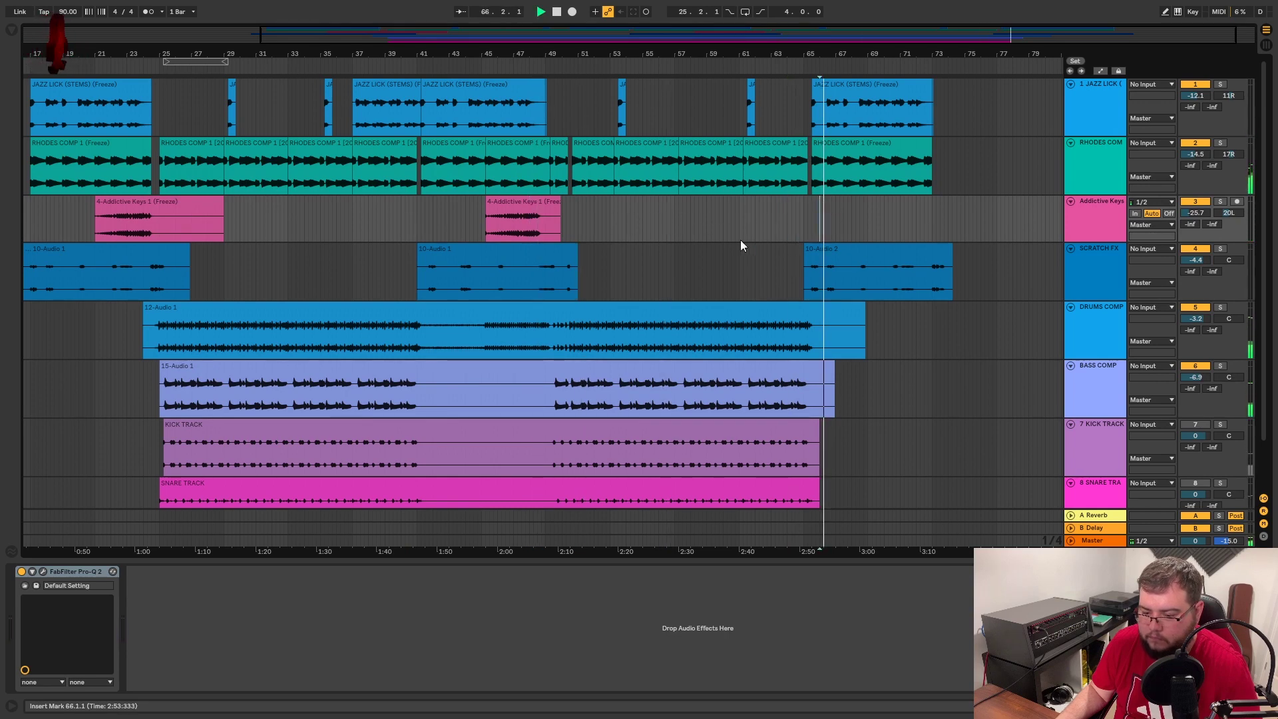
left_click(705, 218)
left_click(529, 270)
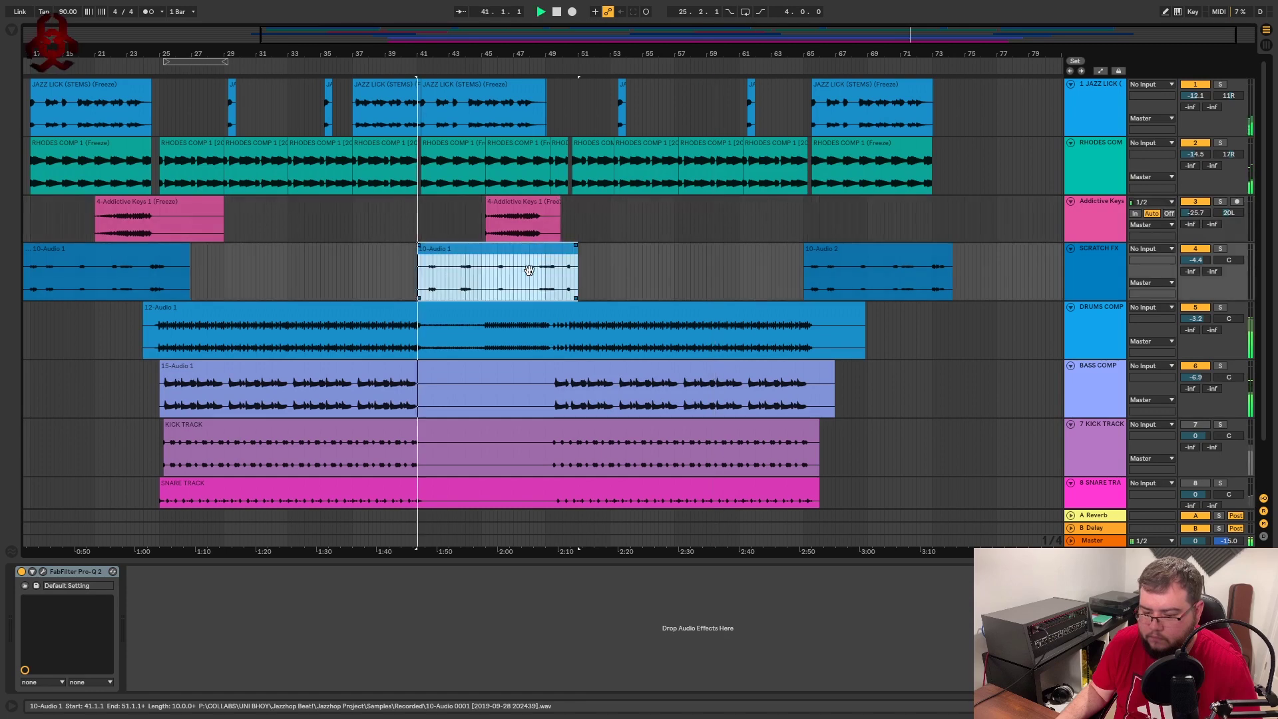
left_click(530, 280)
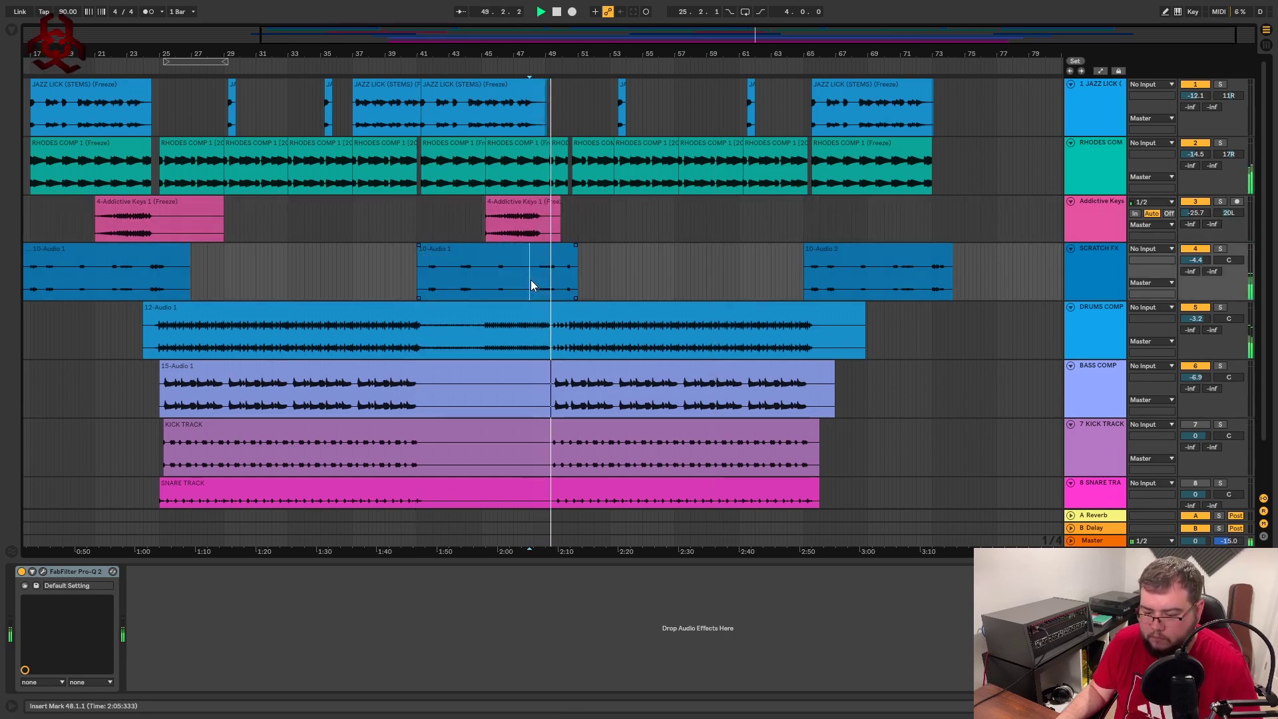
Add the PuigTec EQP1A Stereo equalizer to the DRUMS COMP track
left_click(388, 311)
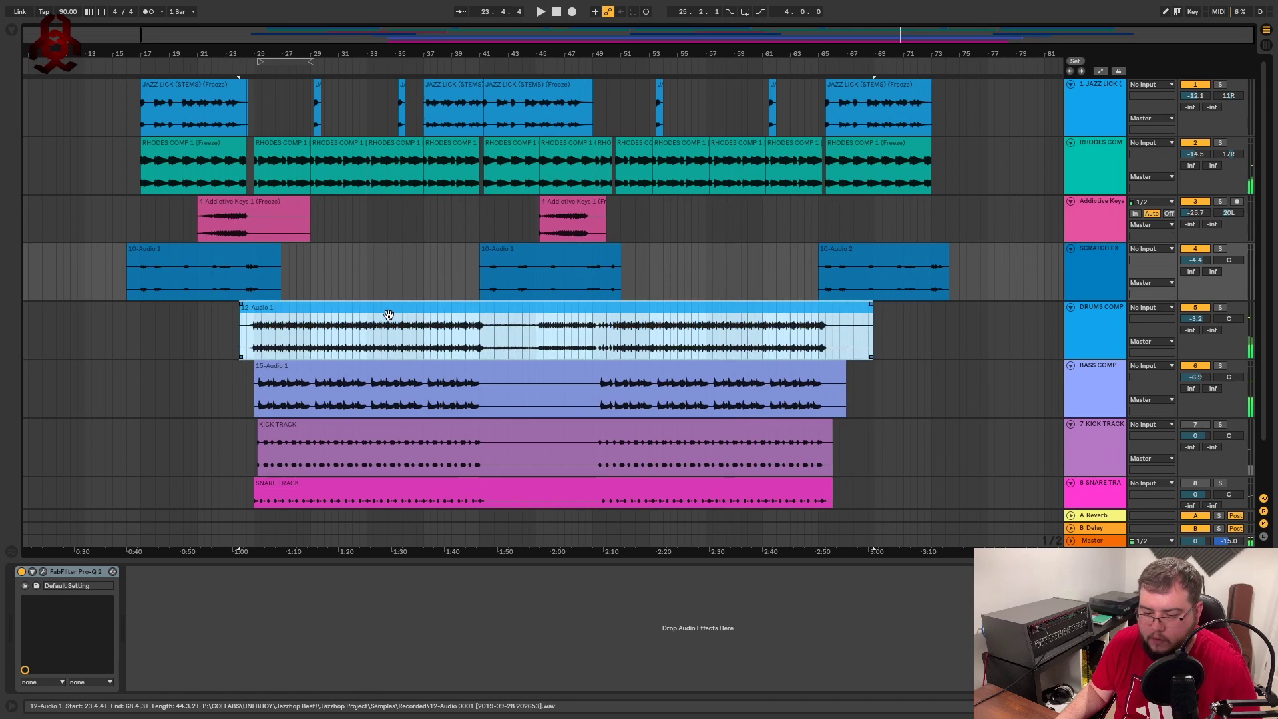
left_click(252, 334)
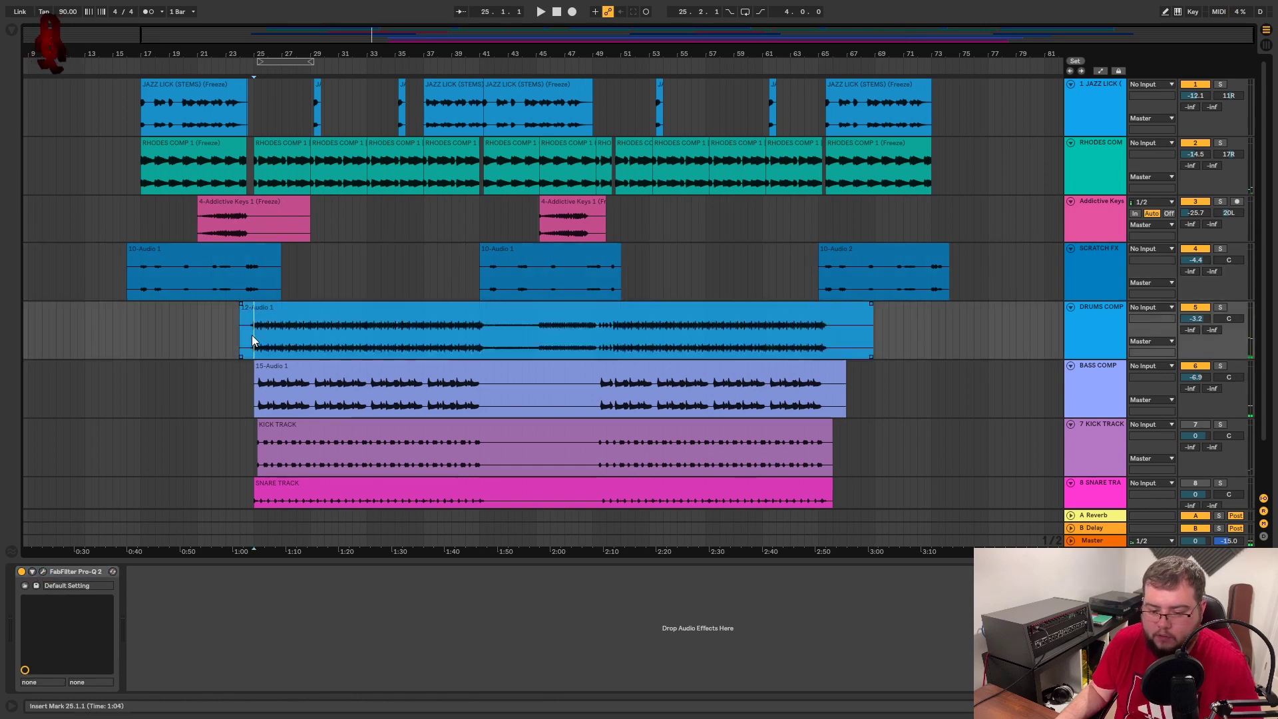
left_click(493, 327)
left_click(1089, 317)
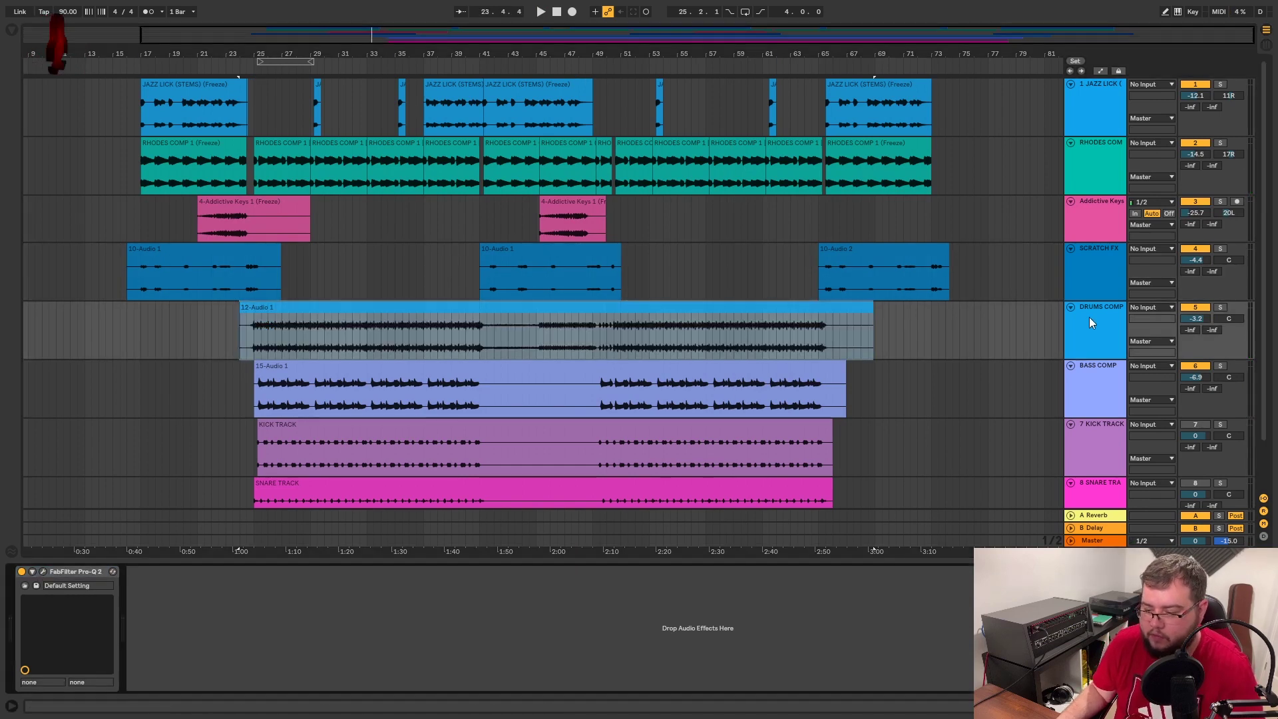
left_click(12, 31)
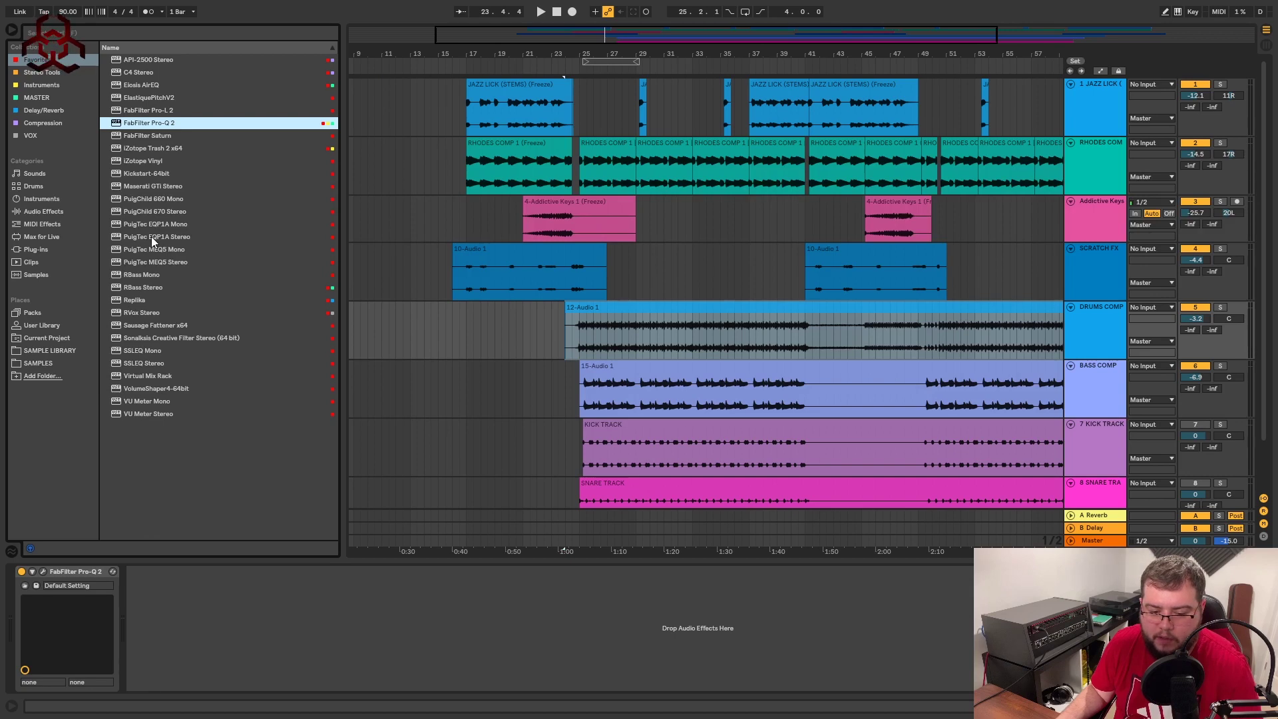
left_click(171, 225)
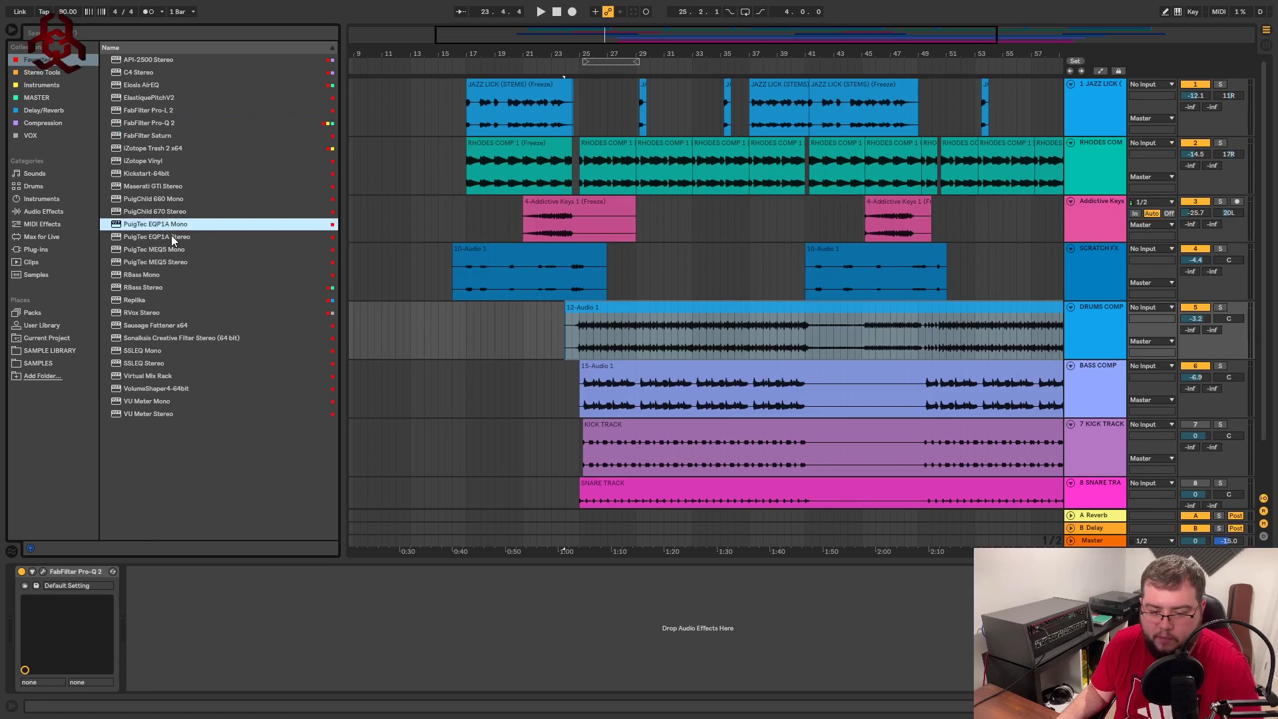
double_click(166, 236)
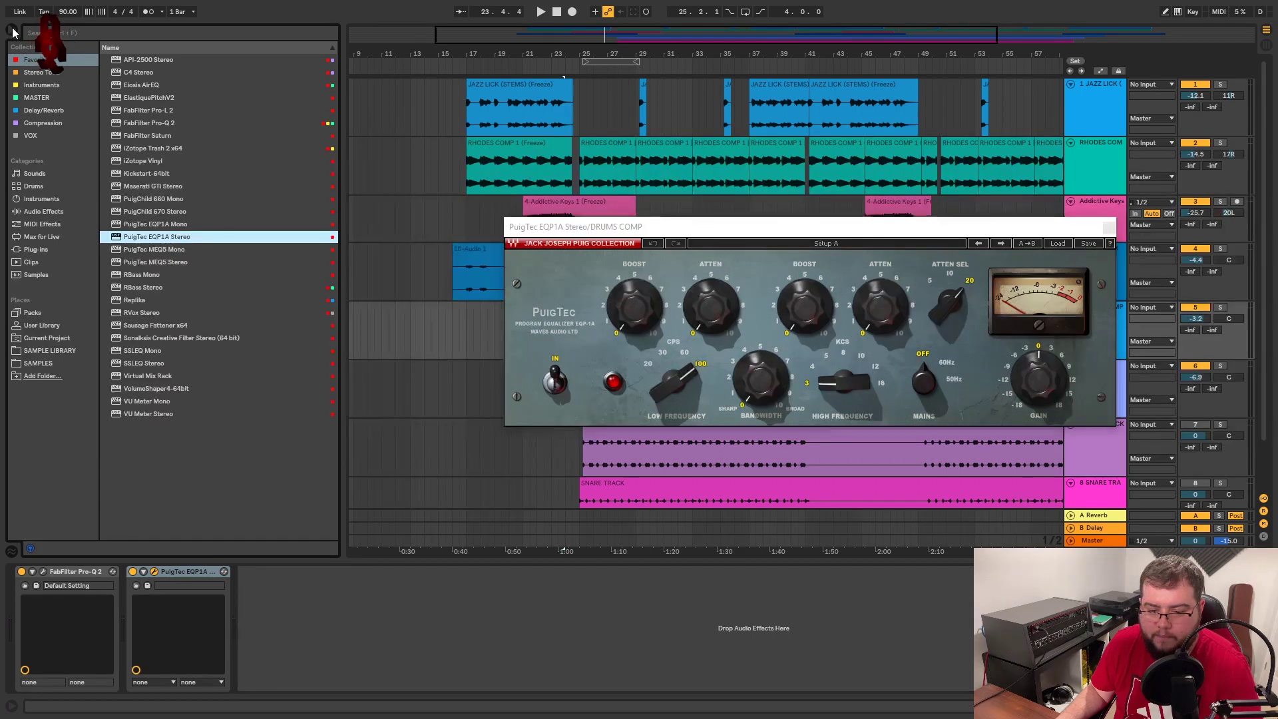
left_click(13, 32)
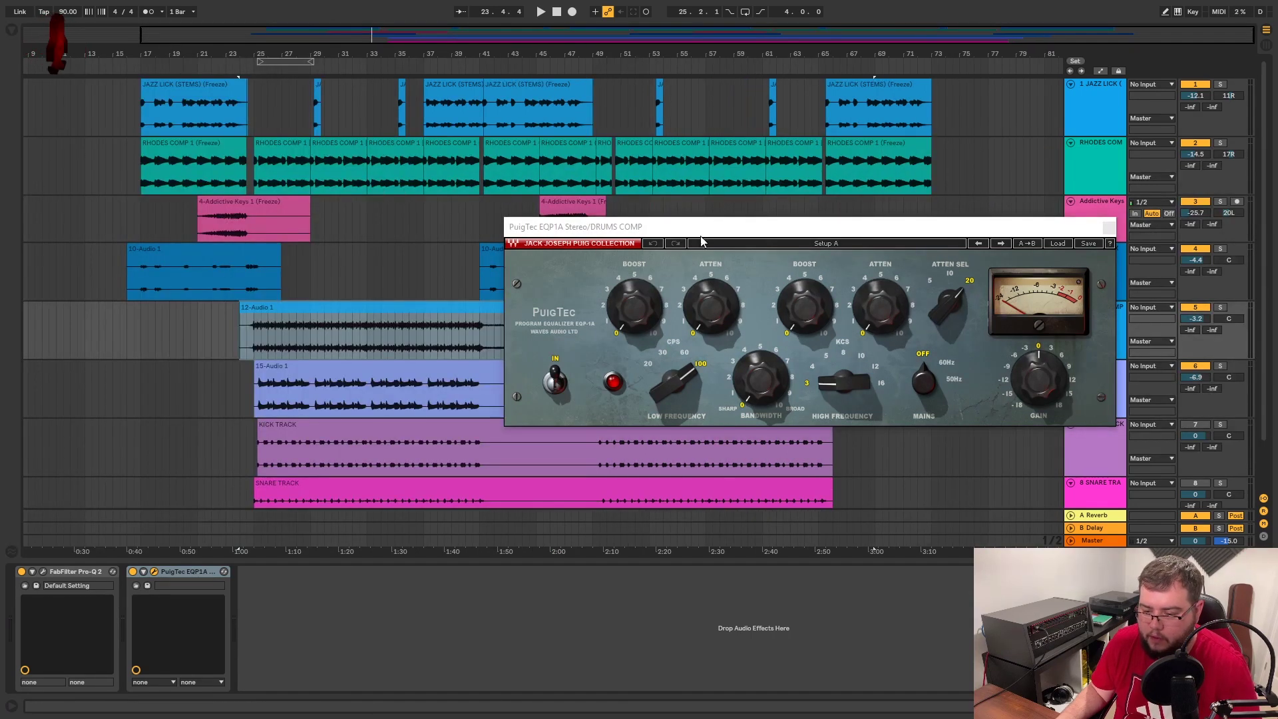
Solo the DRUMS COMP track and play it from bar 25 with the PuigTec equalizer open
left_click_drag(701, 232, 751, 167)
left_click(1221, 307)
left_click(306, 336)
left_click(260, 343)
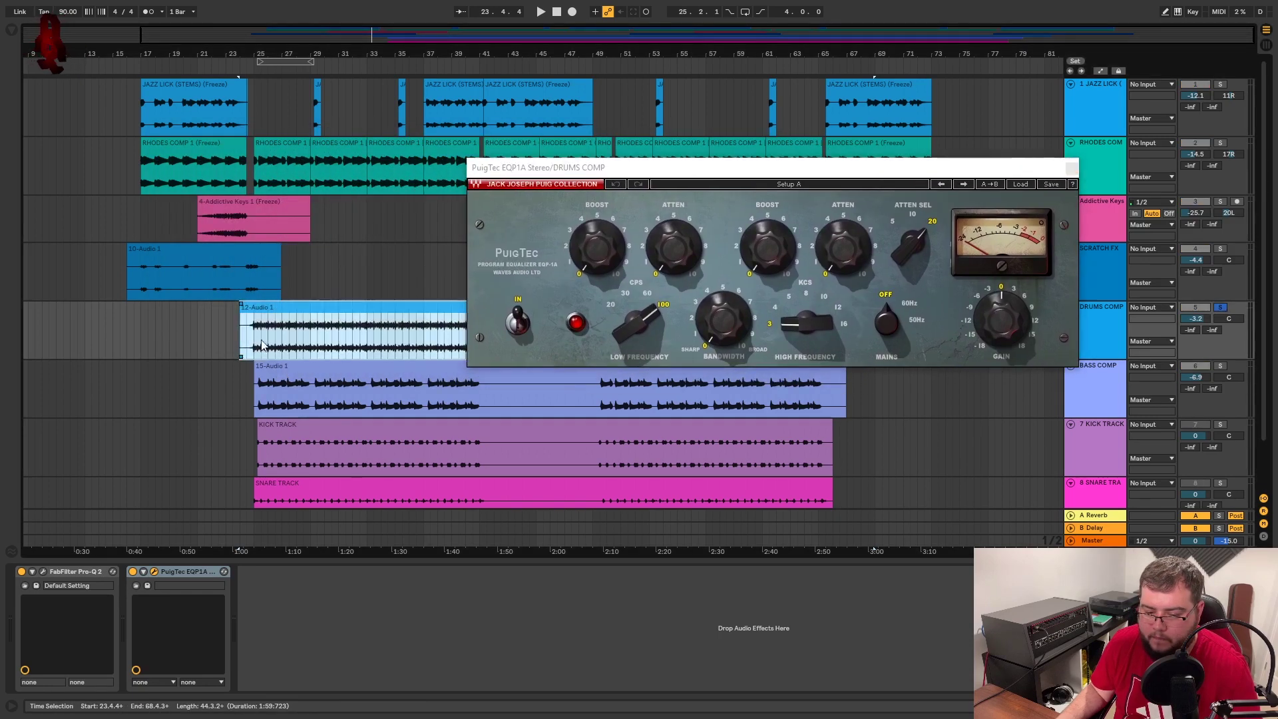
left_click(256, 352)
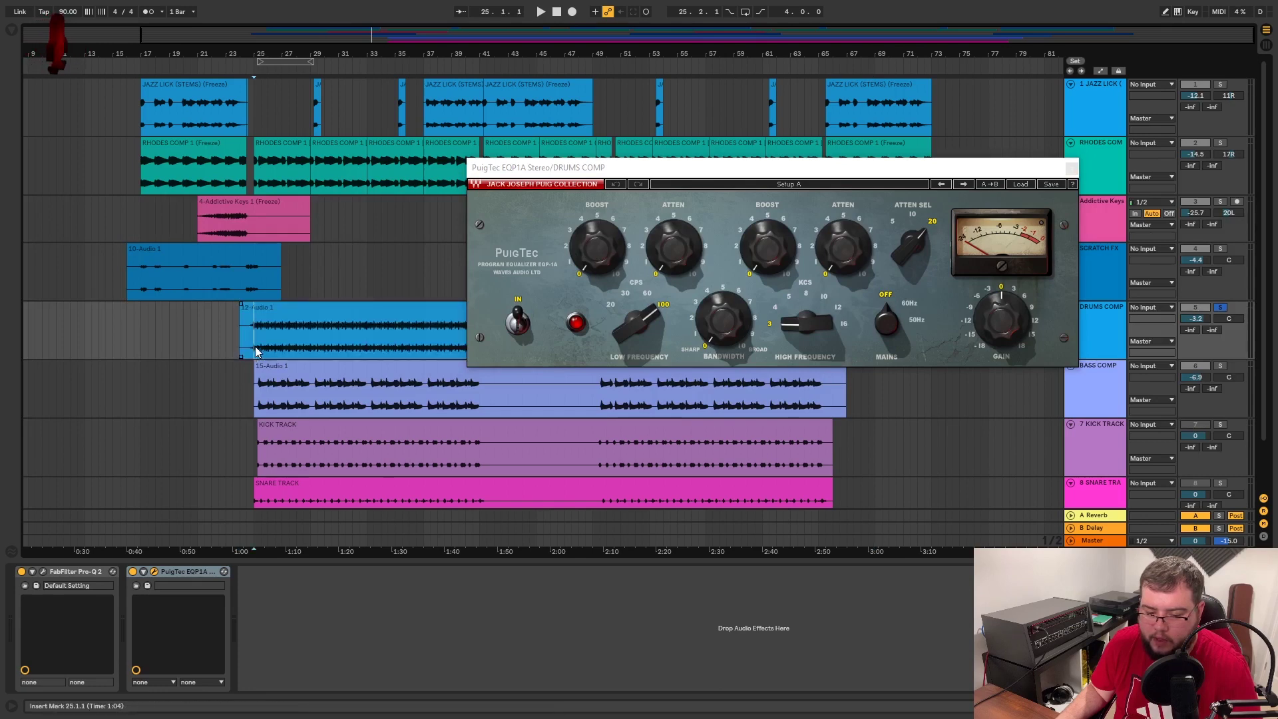
left_click_drag(644, 178, 485, 190)
key("space")
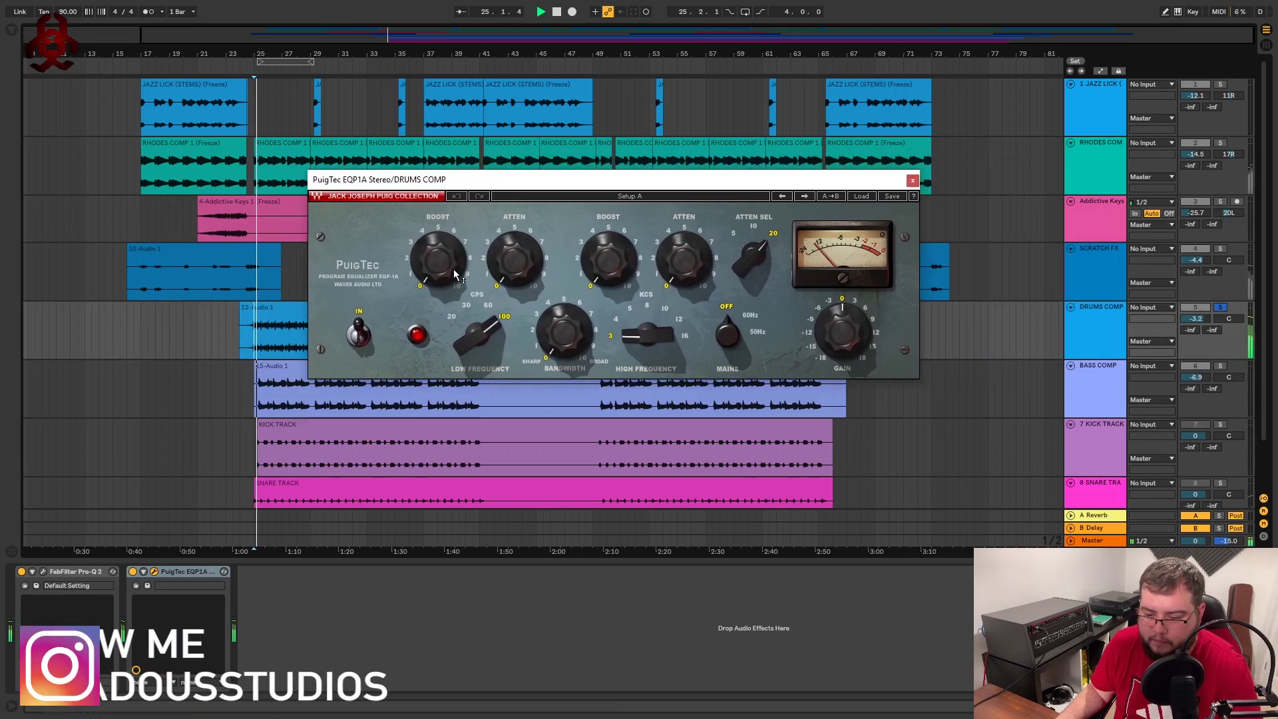
Set the drums' PuigTec low frequency to 60 CPS and its low boost to about 2
left_click_drag(446, 266, 446, 248)
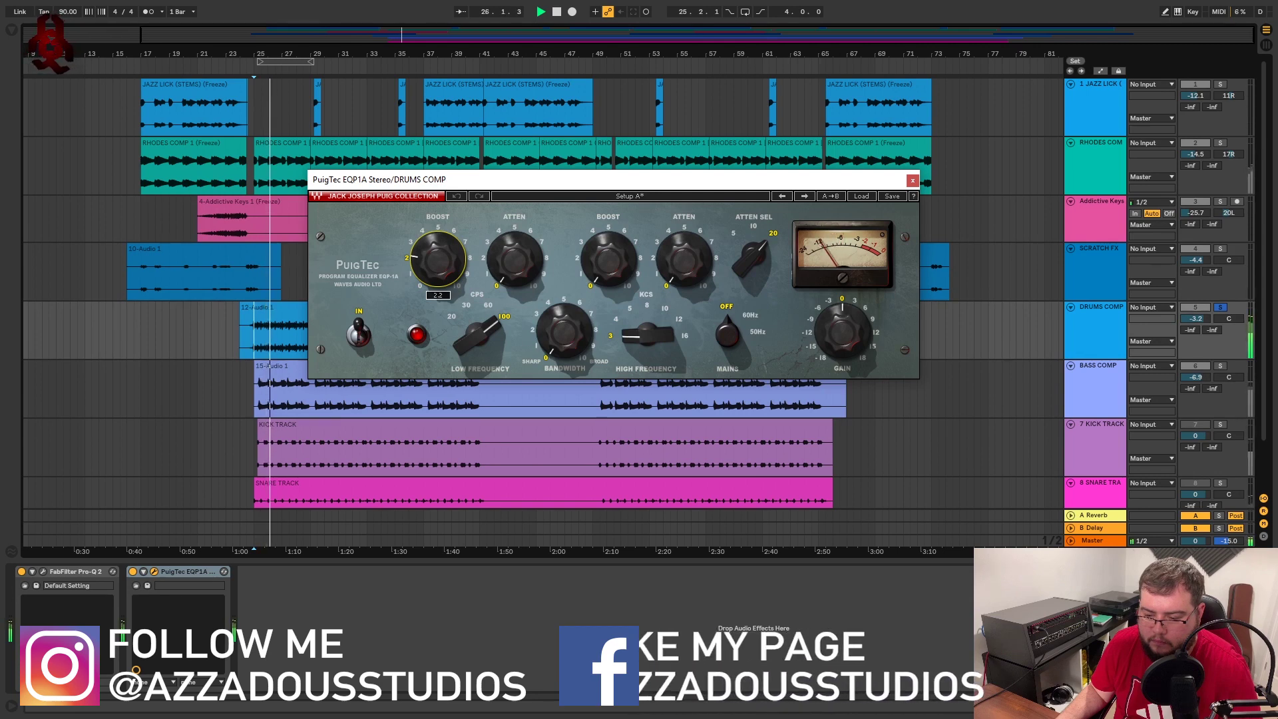
left_click(478, 334)
left_click_drag(478, 334, 478, 344)
left_click_drag(445, 268, 445, 272)
Compare the drums with the PuigTec bypassed and enabled, then lower its output gain slightly and replay from bar 25
left_click(132, 572)
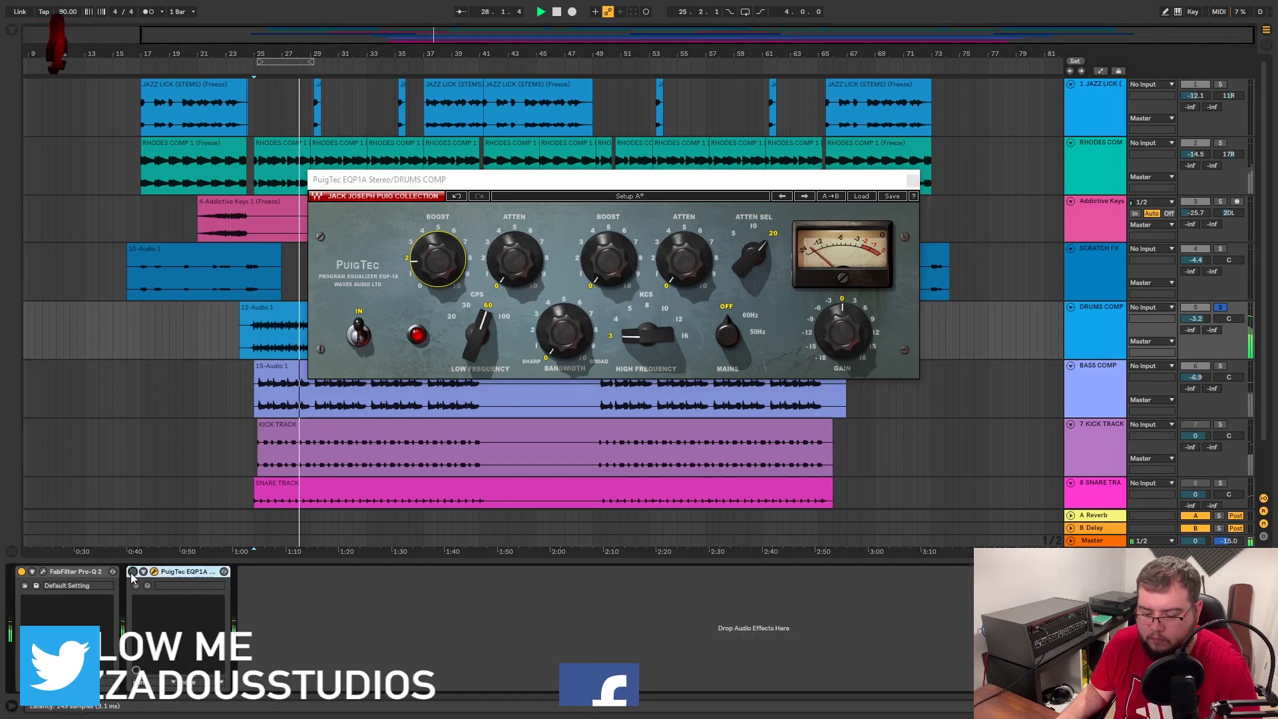
left_click(133, 572)
left_click_drag(842, 331, 844, 332)
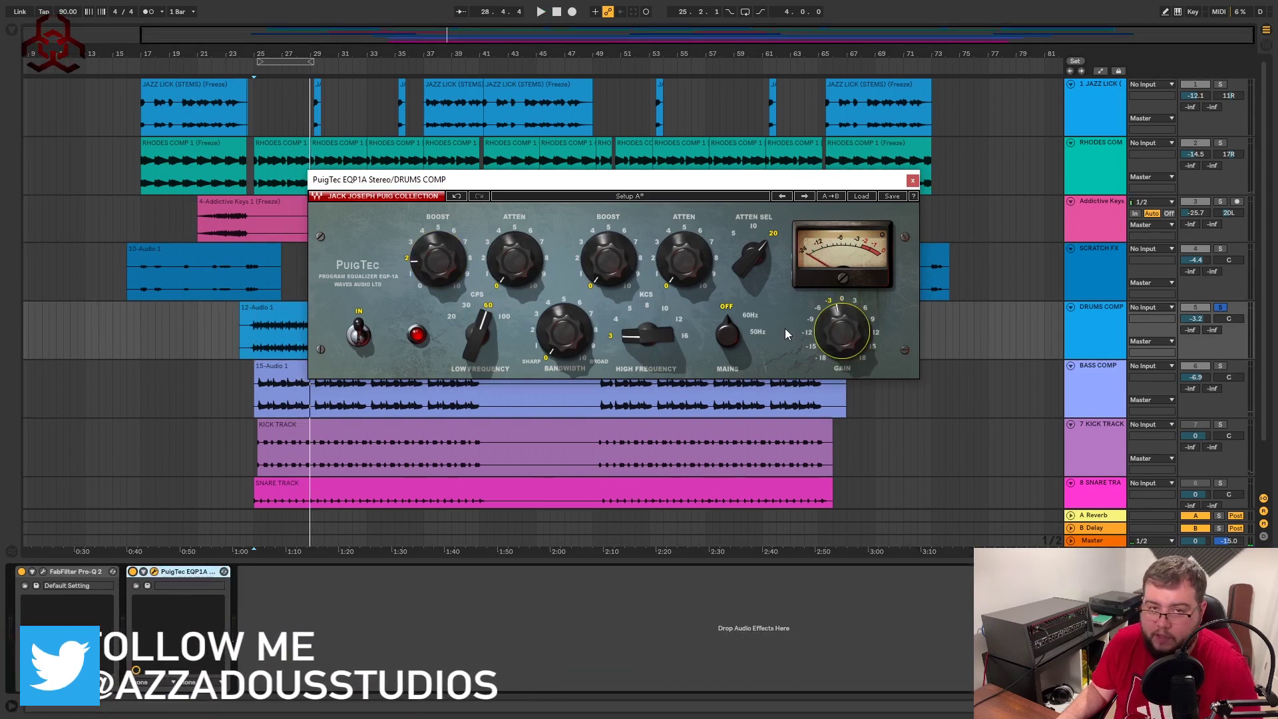
key("space")
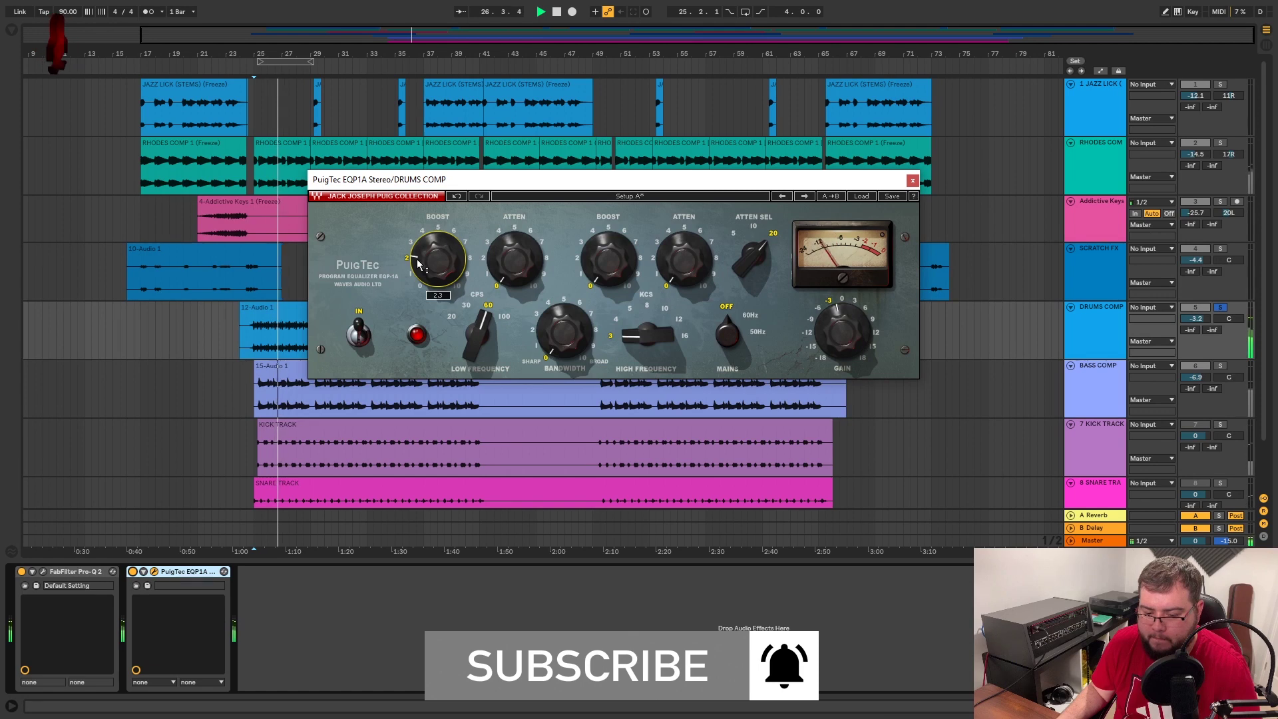
Set the drums' PuigTec low boost to about 2 and low attenuation to about 1, and compare bypassed and enabled
left_click_drag(437, 260, 437, 257)
left_click_drag(514, 260, 514, 245)
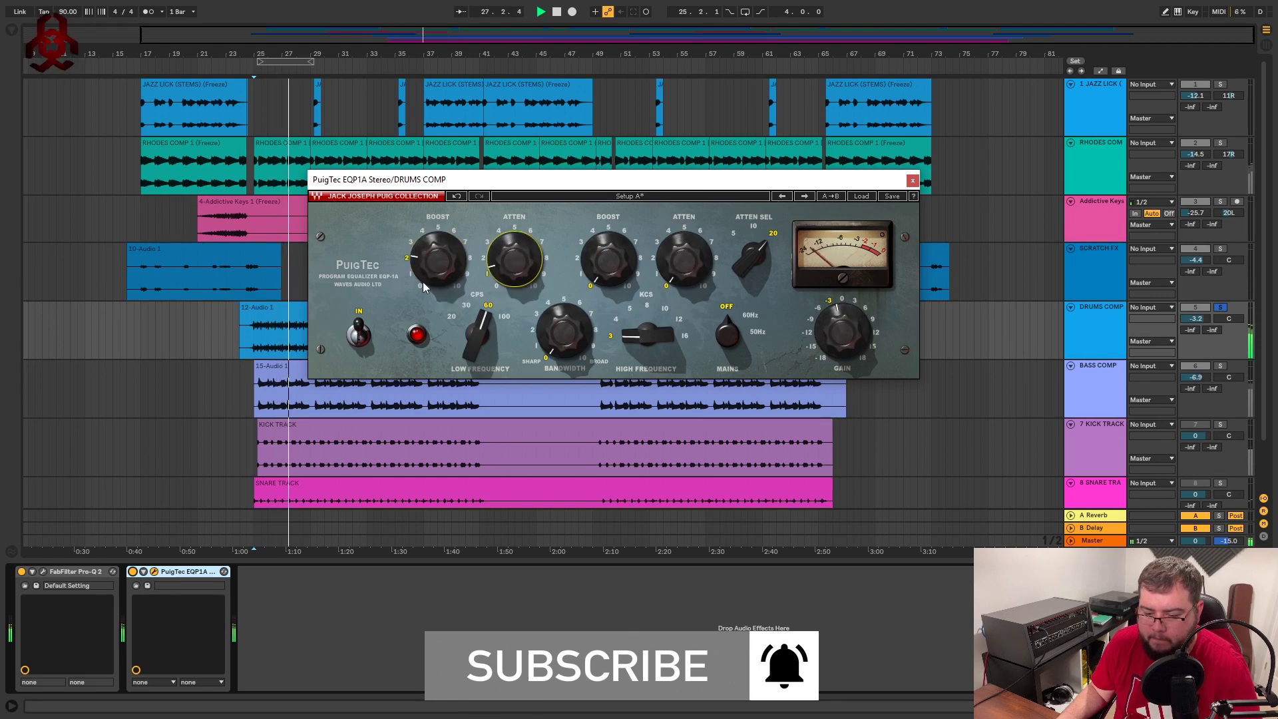
left_click(133, 572)
left_click(133, 572)
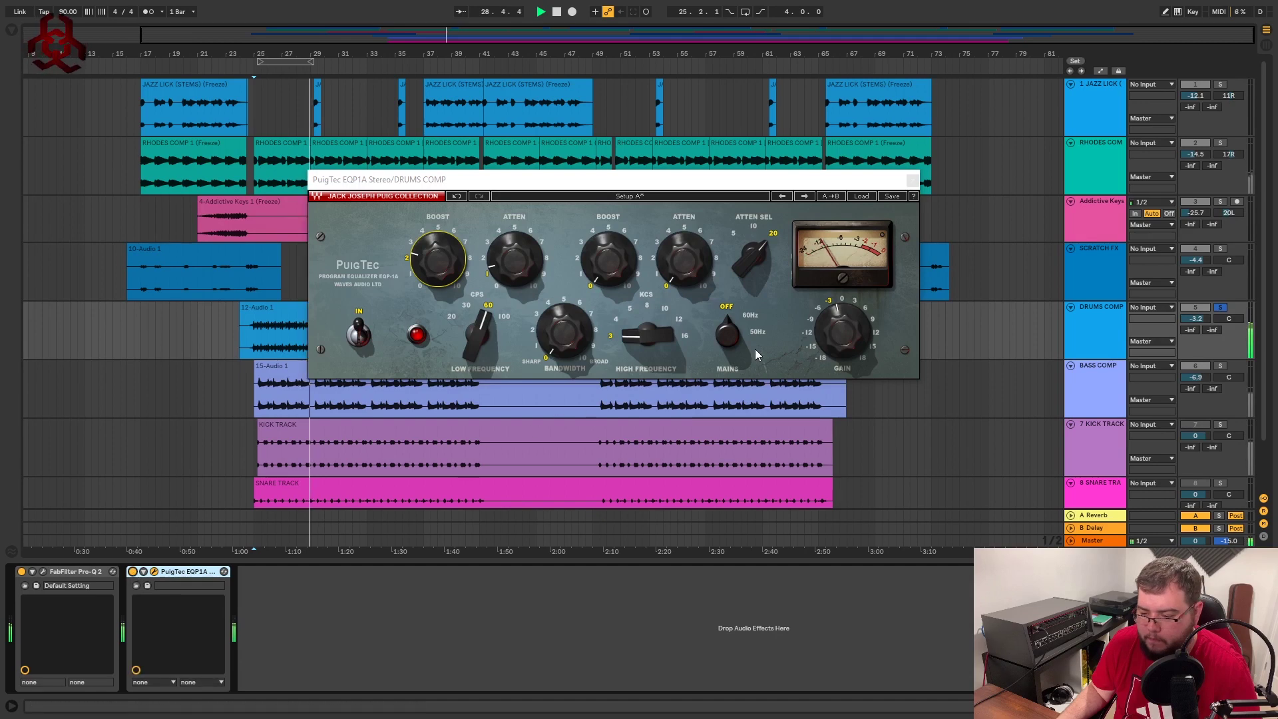
left_click(842, 331)
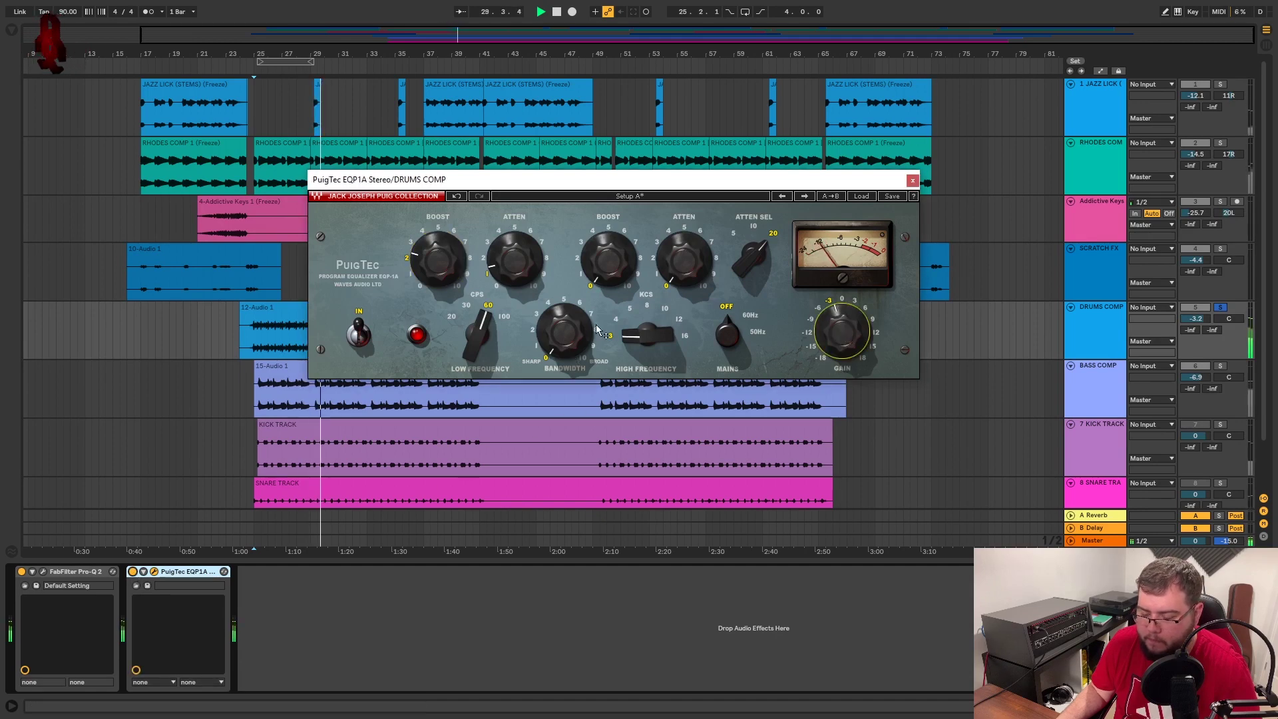
Boost the drums' highs on the PuigTec by about 3 at 8 kHz, and compare bypassed and enabled from bar 25
left_click_drag(608, 266, 609, 241)
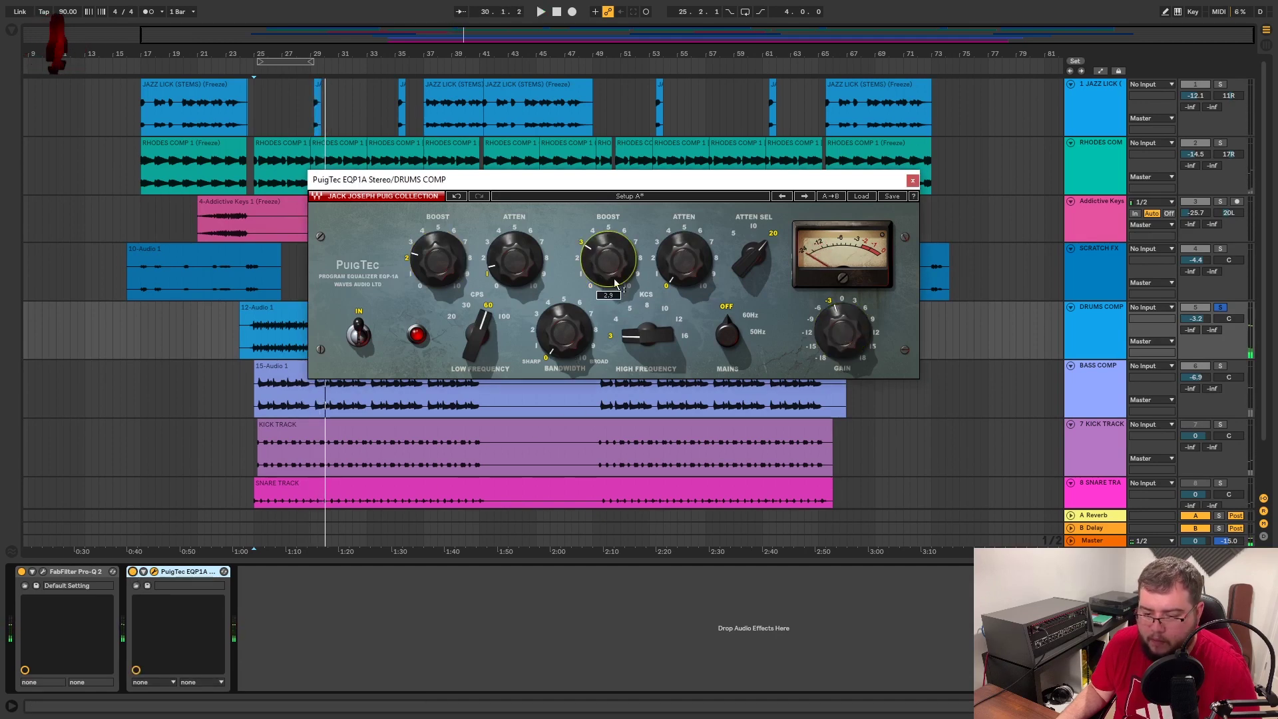
left_click_drag(647, 333, 650, 342)
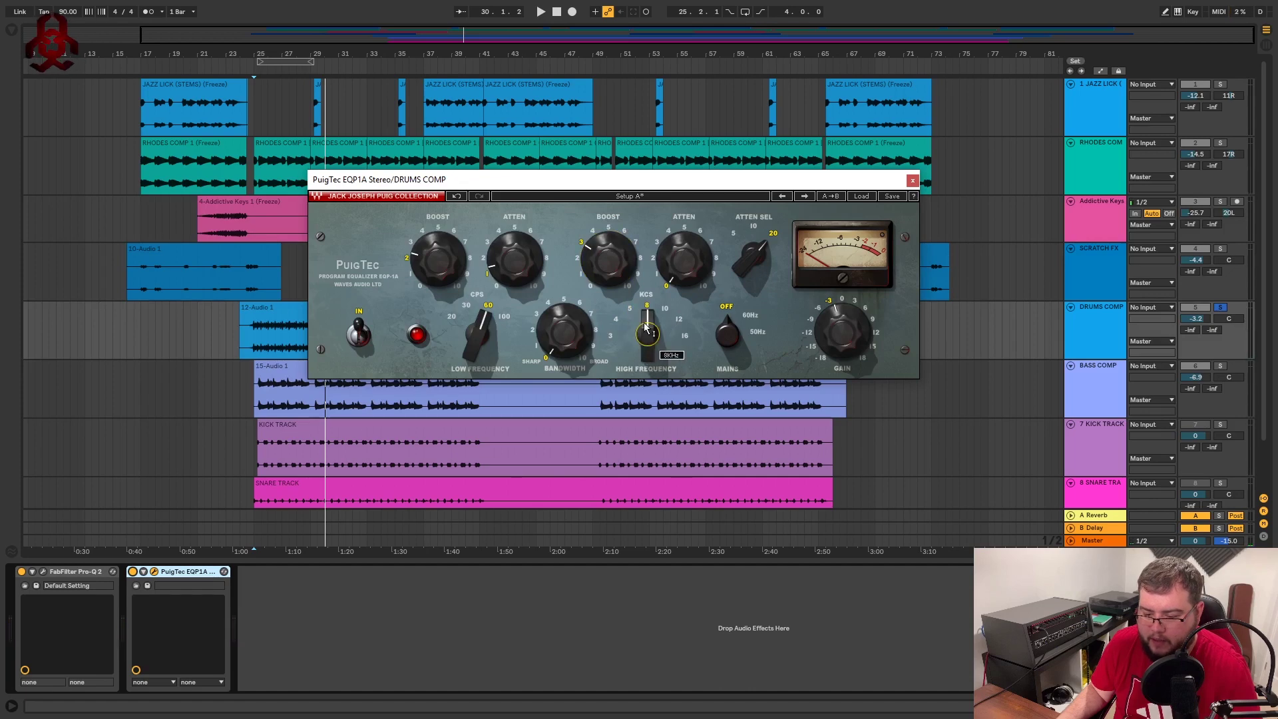
key("space")
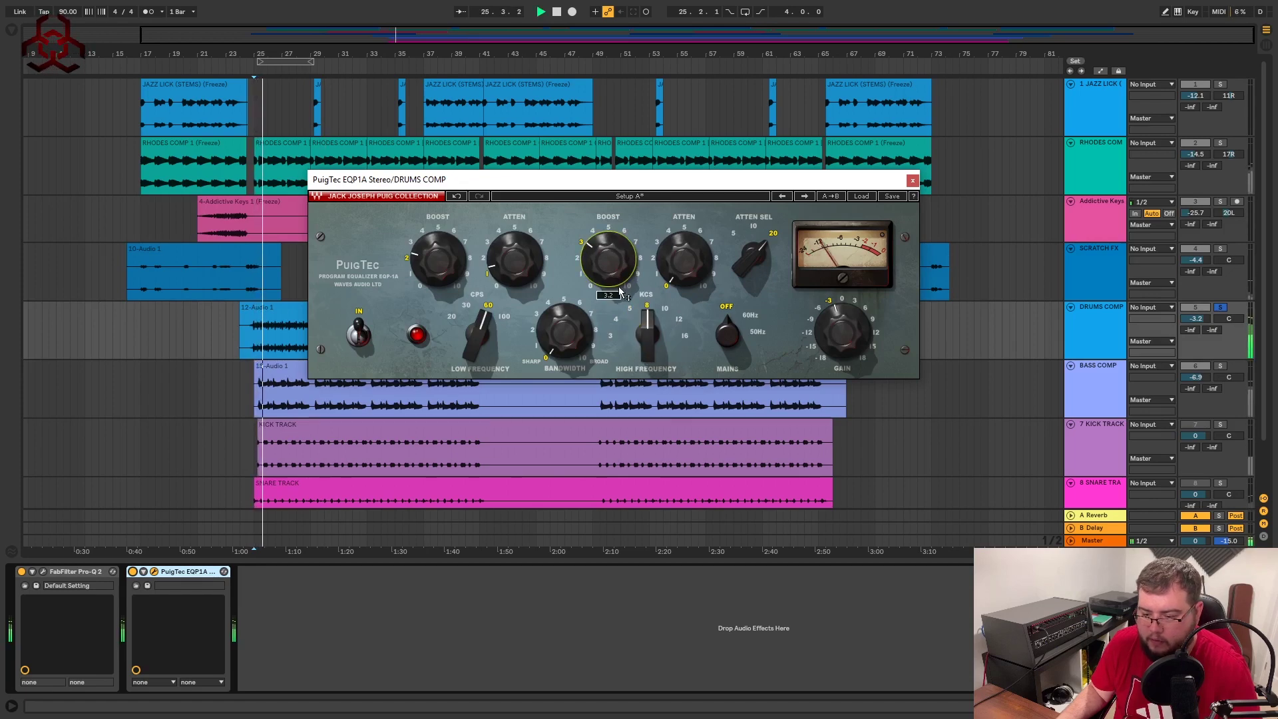
left_click(133, 572)
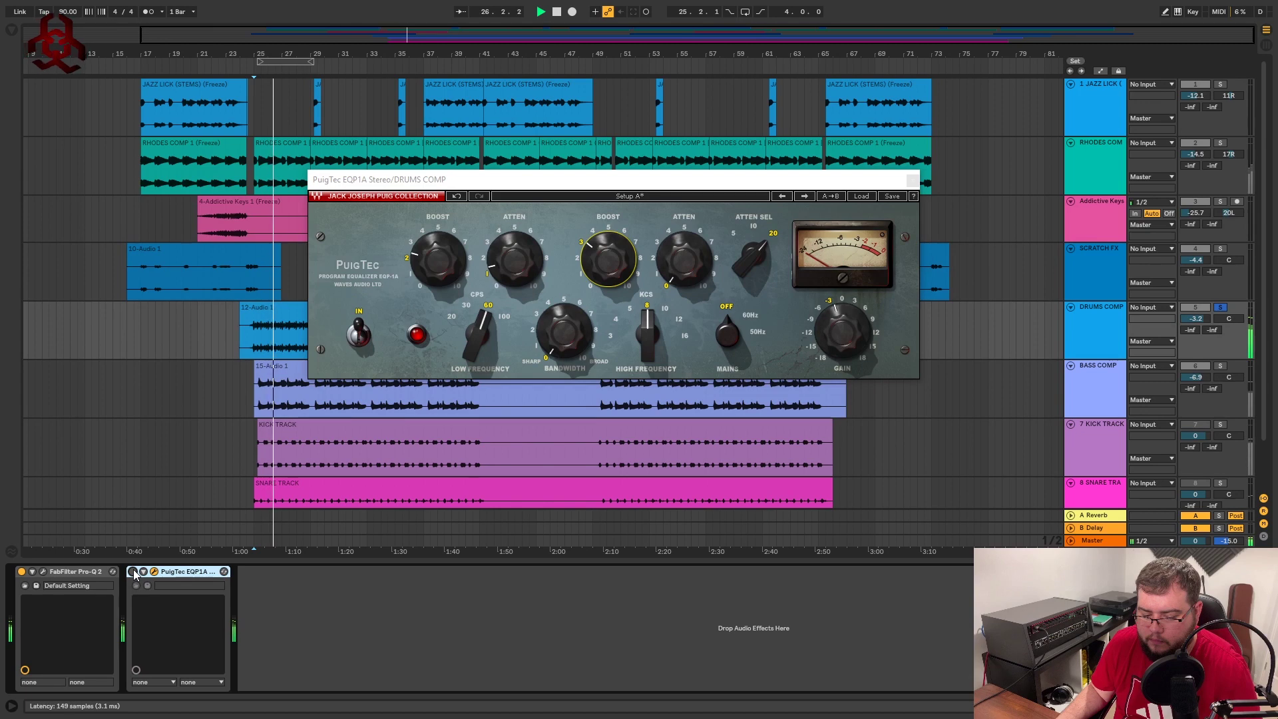
left_click(134, 572)
Set the drums' PuigTec high attenuation to about 2 and high boost to about 4, and compare against bypass
left_click_drag(680, 277, 608, 253)
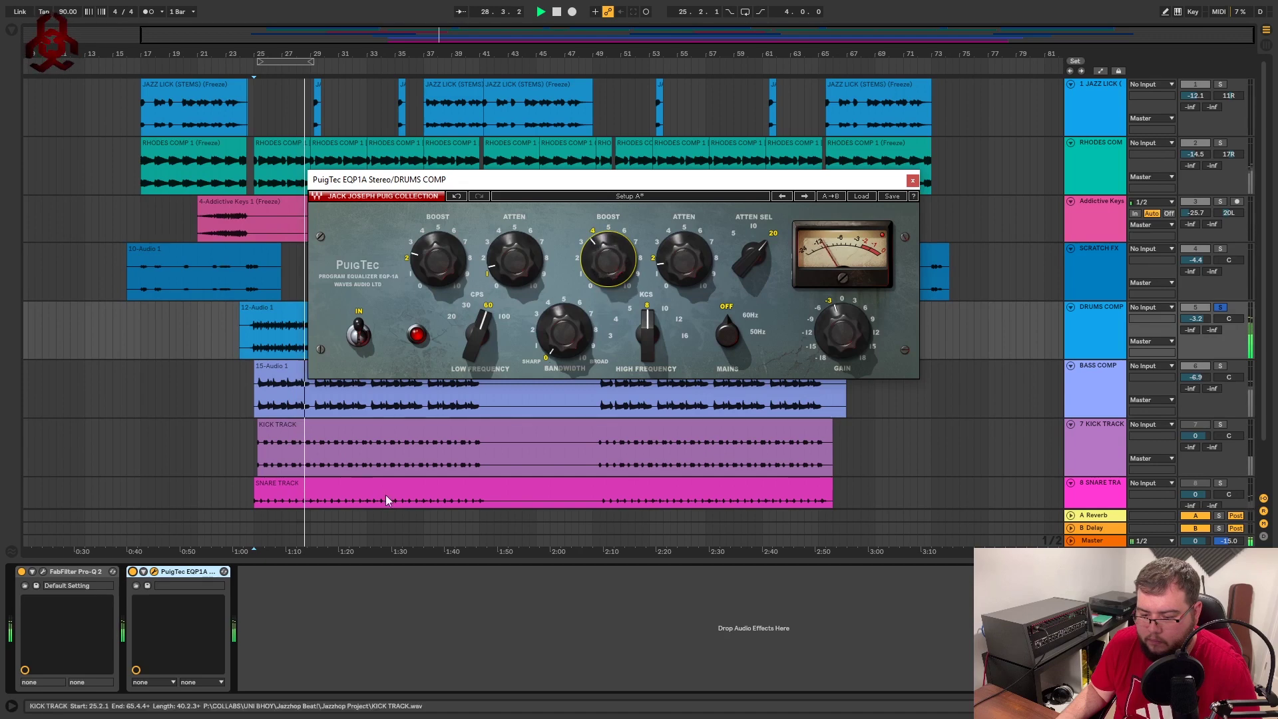
left_click(133, 572)
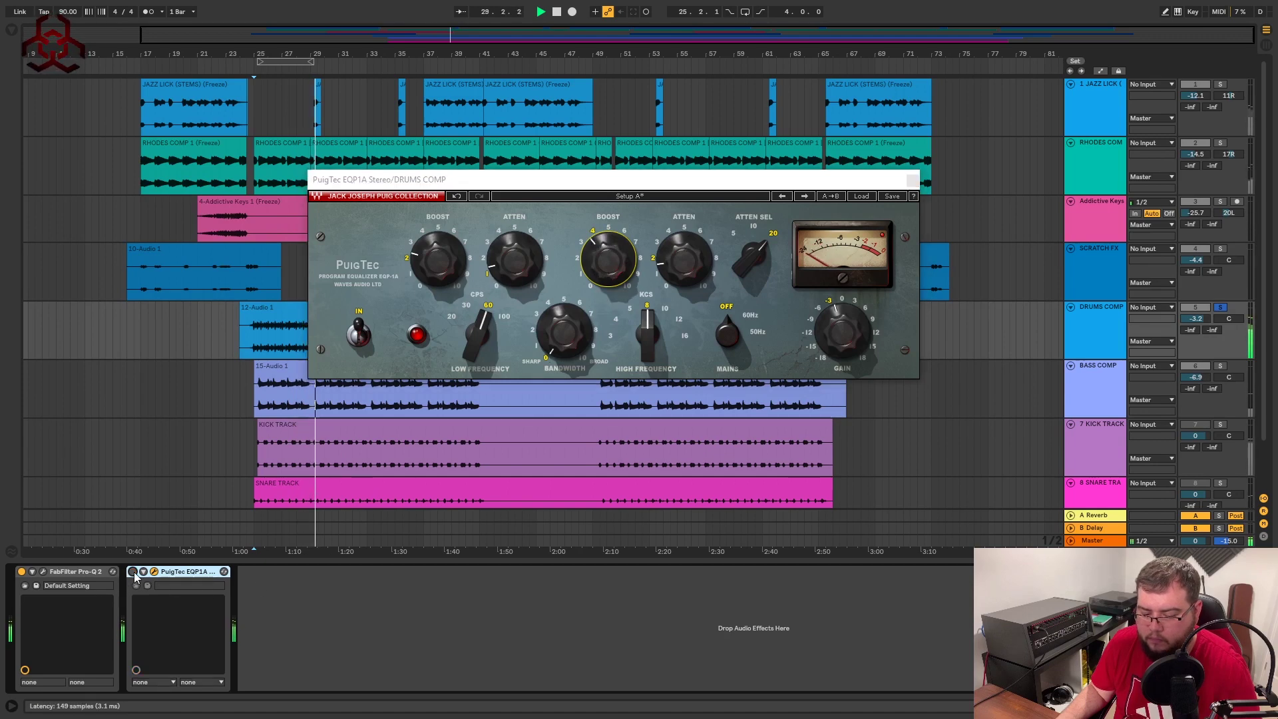
left_click(133, 572)
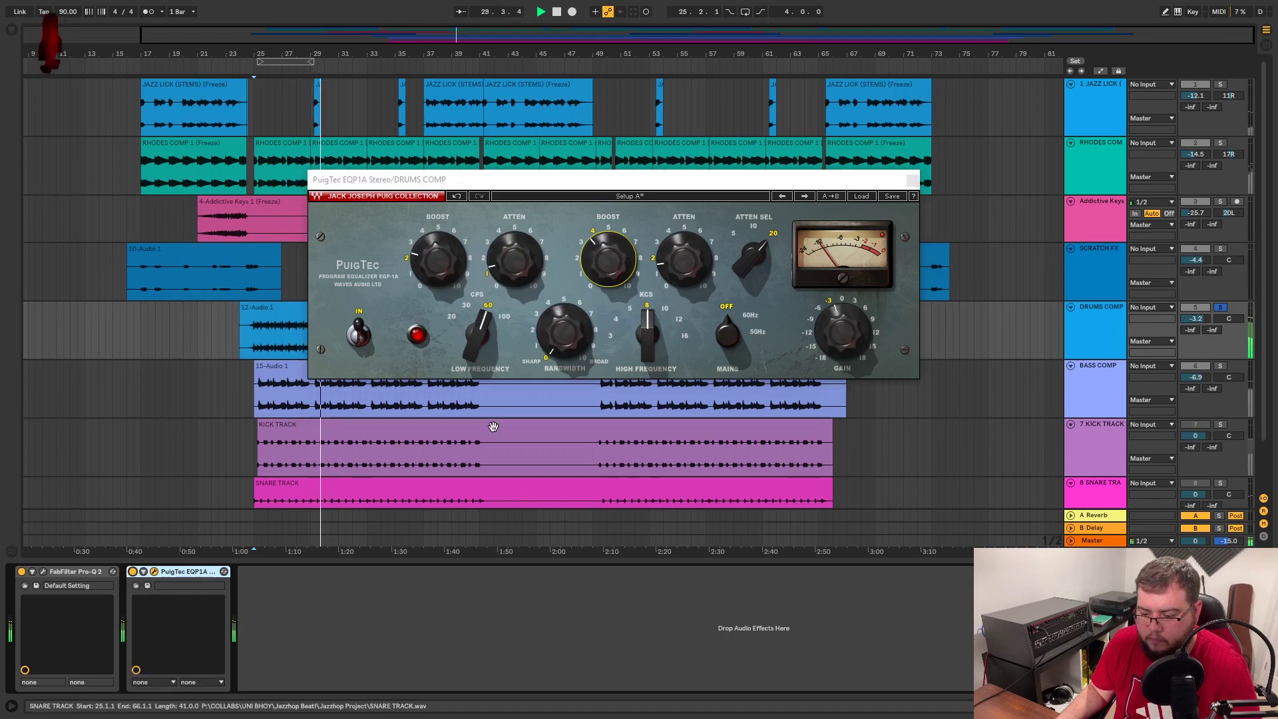
Set the drums' PuigTec bandwidth to about 3 with the high boost at 4.0, and compare bypassed and enabled
left_click(631, 274)
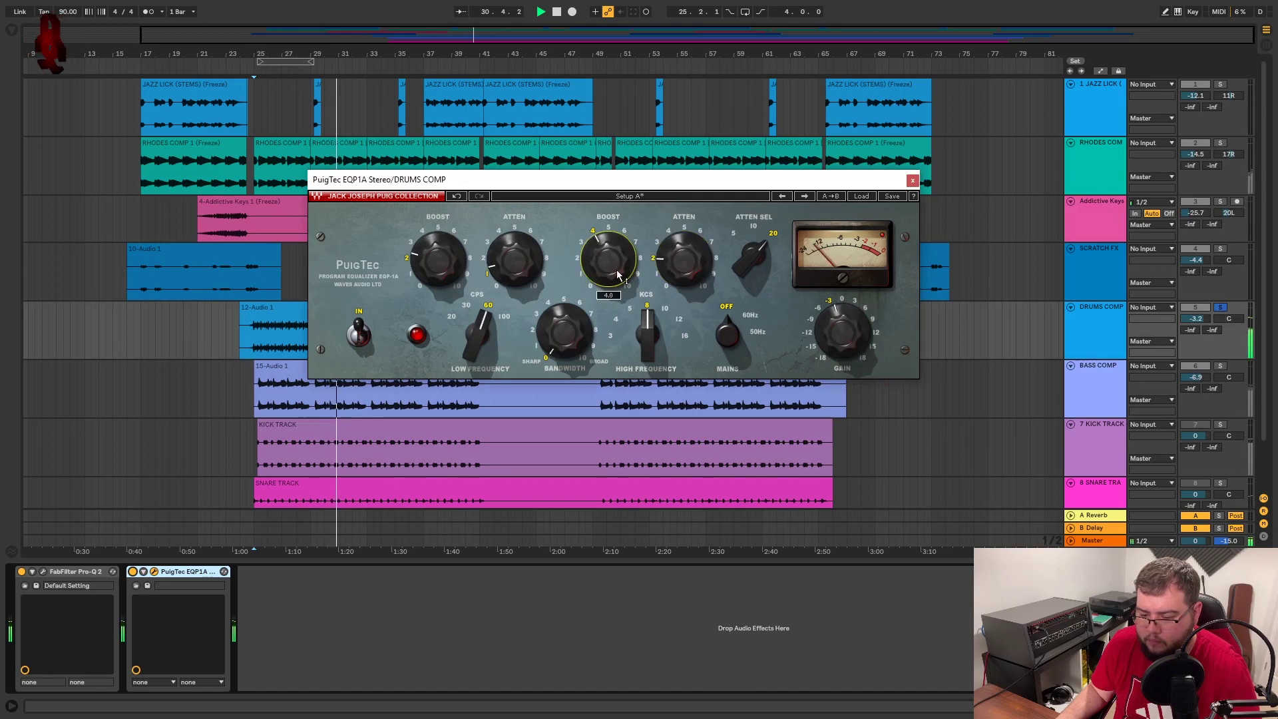
left_click_drag(581, 343, 581, 320)
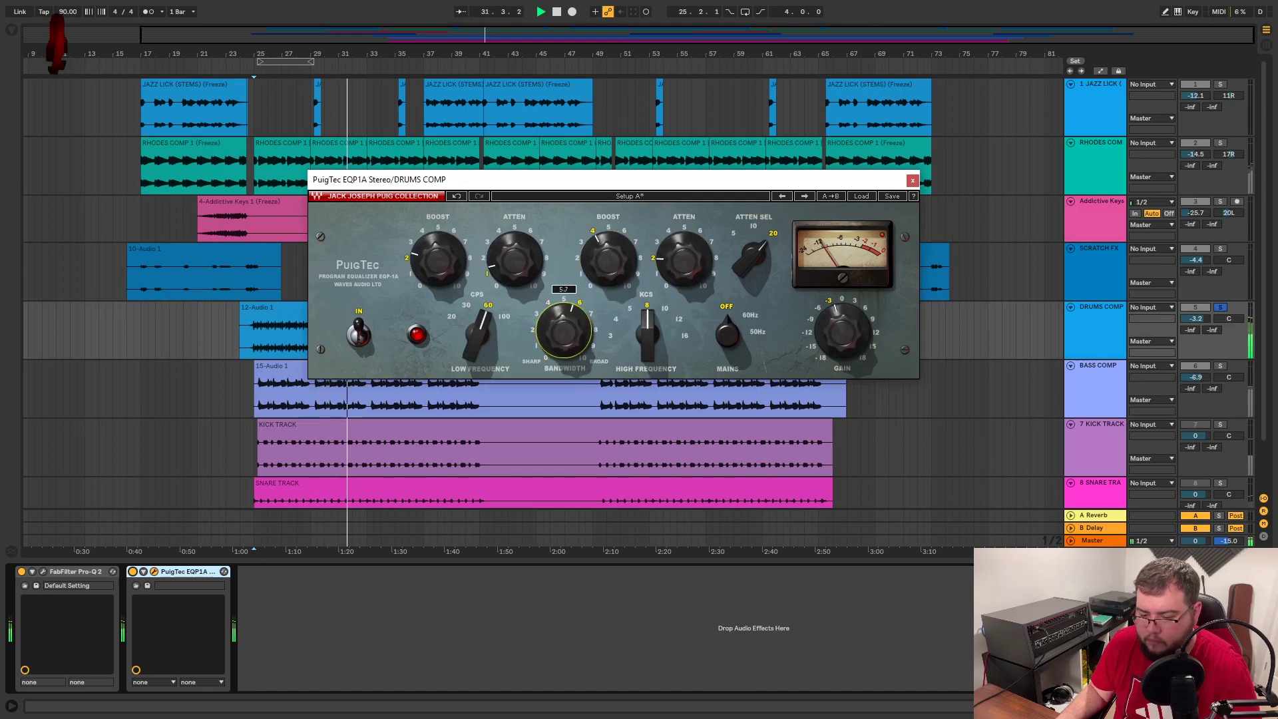
left_click_drag(580, 266, 581, 305)
left_click(133, 571)
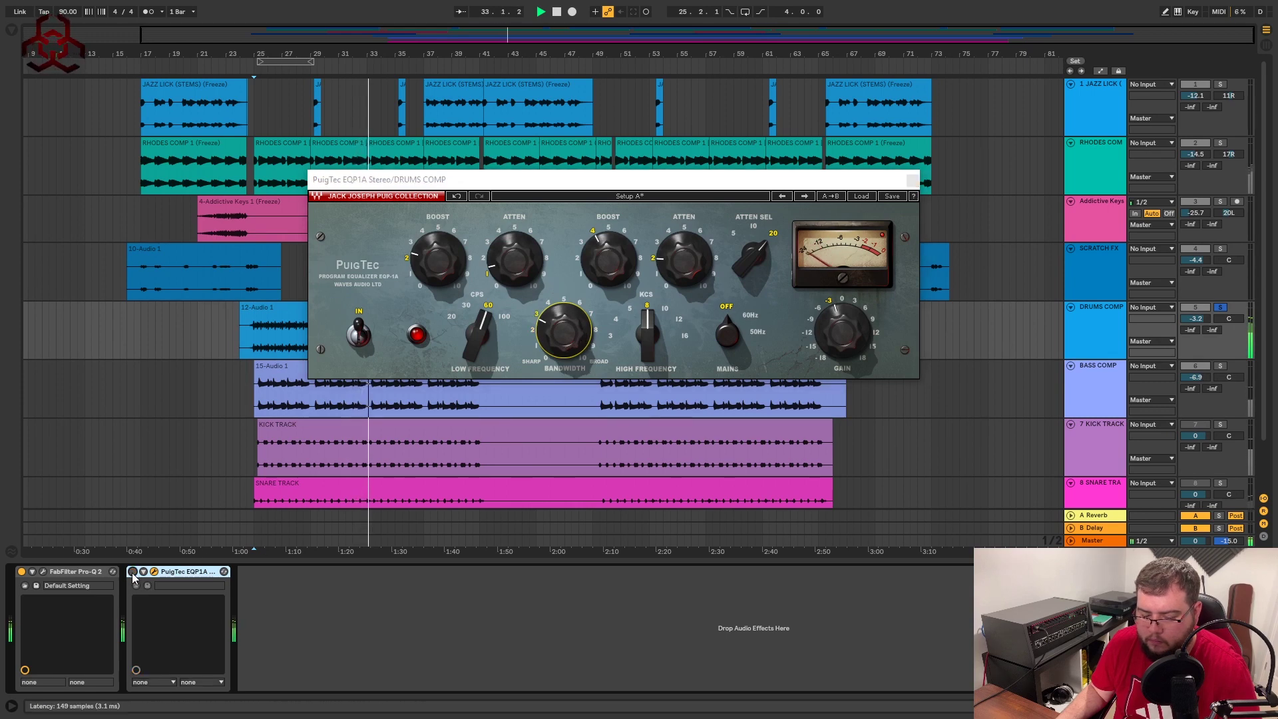
left_click(133, 571)
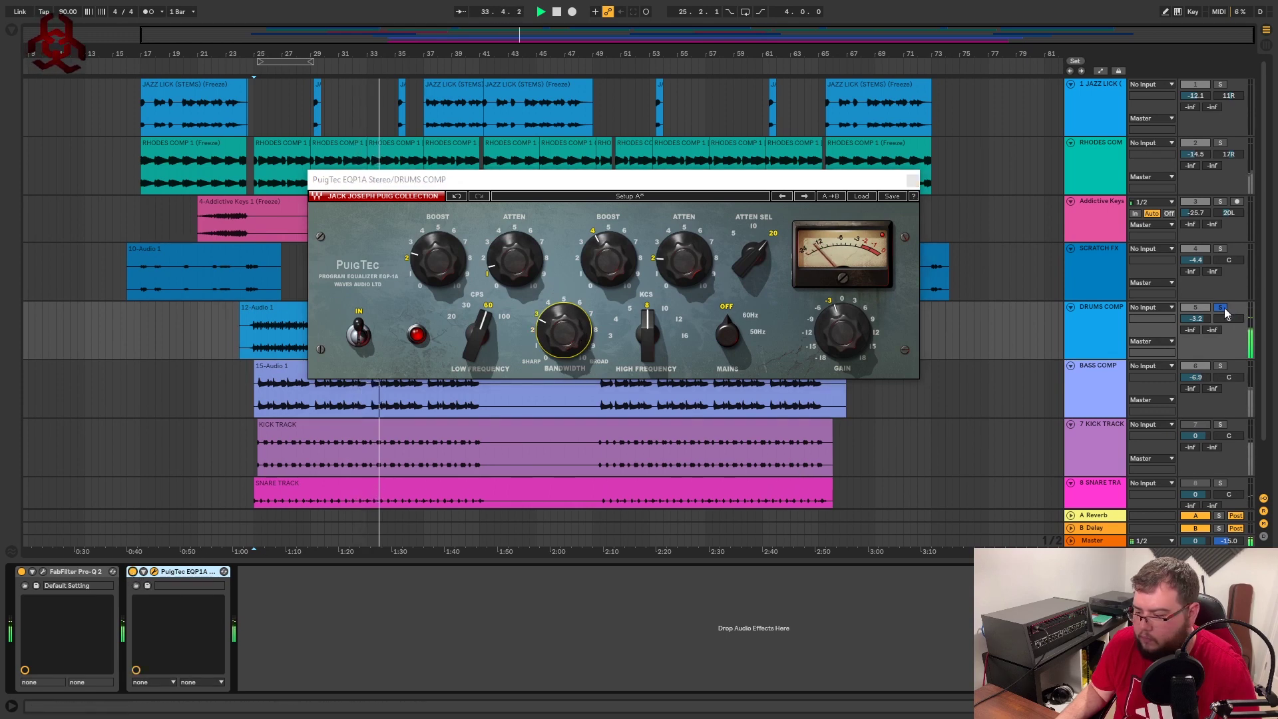
Close the drums' PuigTec window and select the BASS COMP track with the plug-in browser open
left_click(913, 180)
scroll(897, 344, "down", 2)
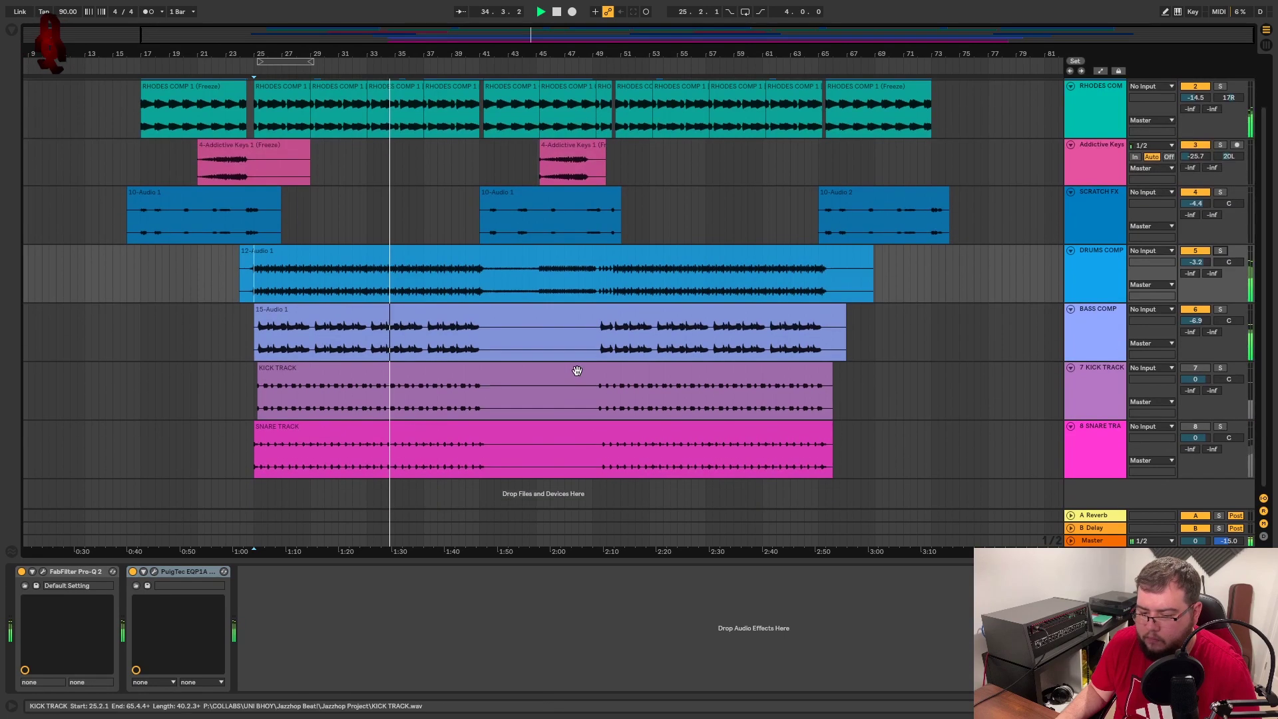
left_click(571, 326)
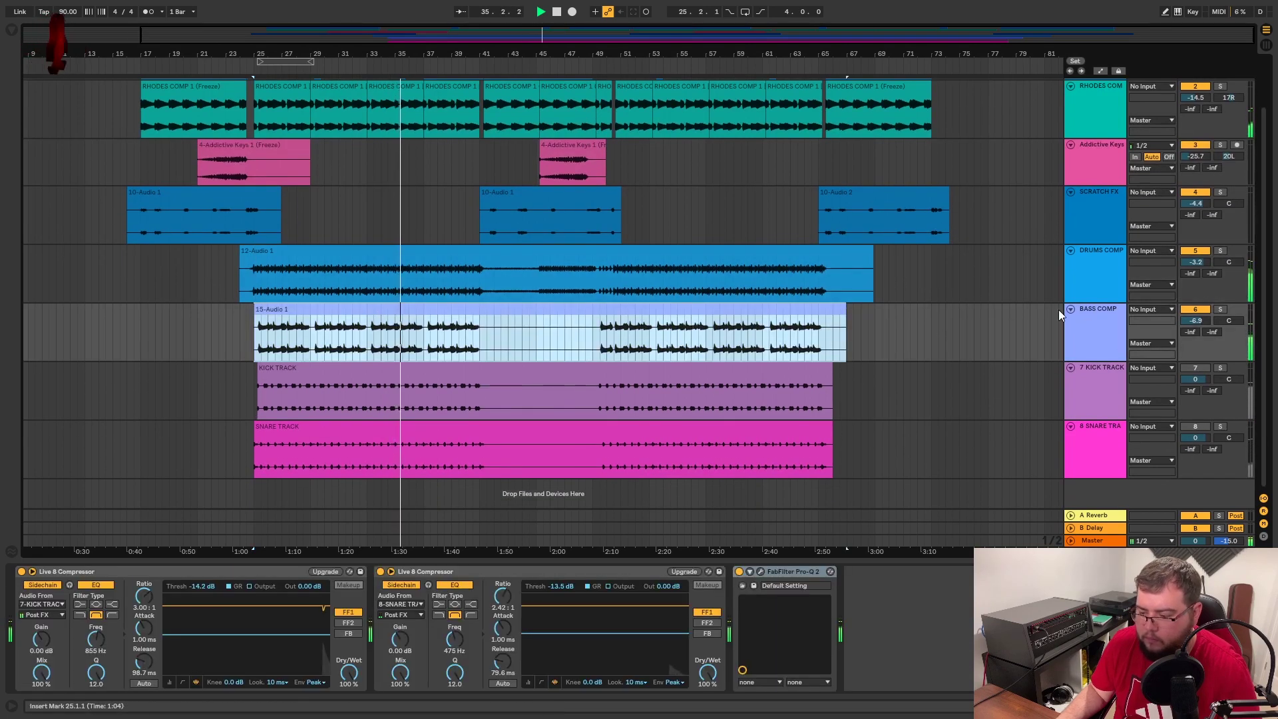
left_click(1096, 319)
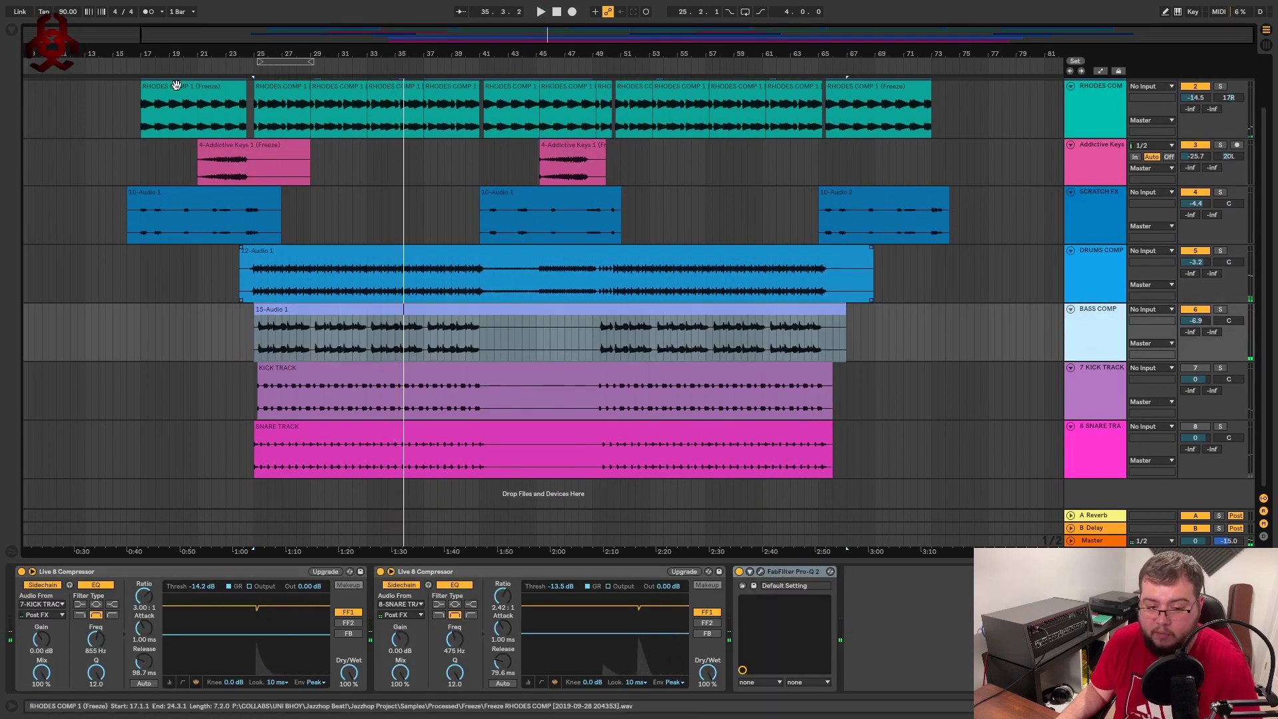
left_click(10, 32)
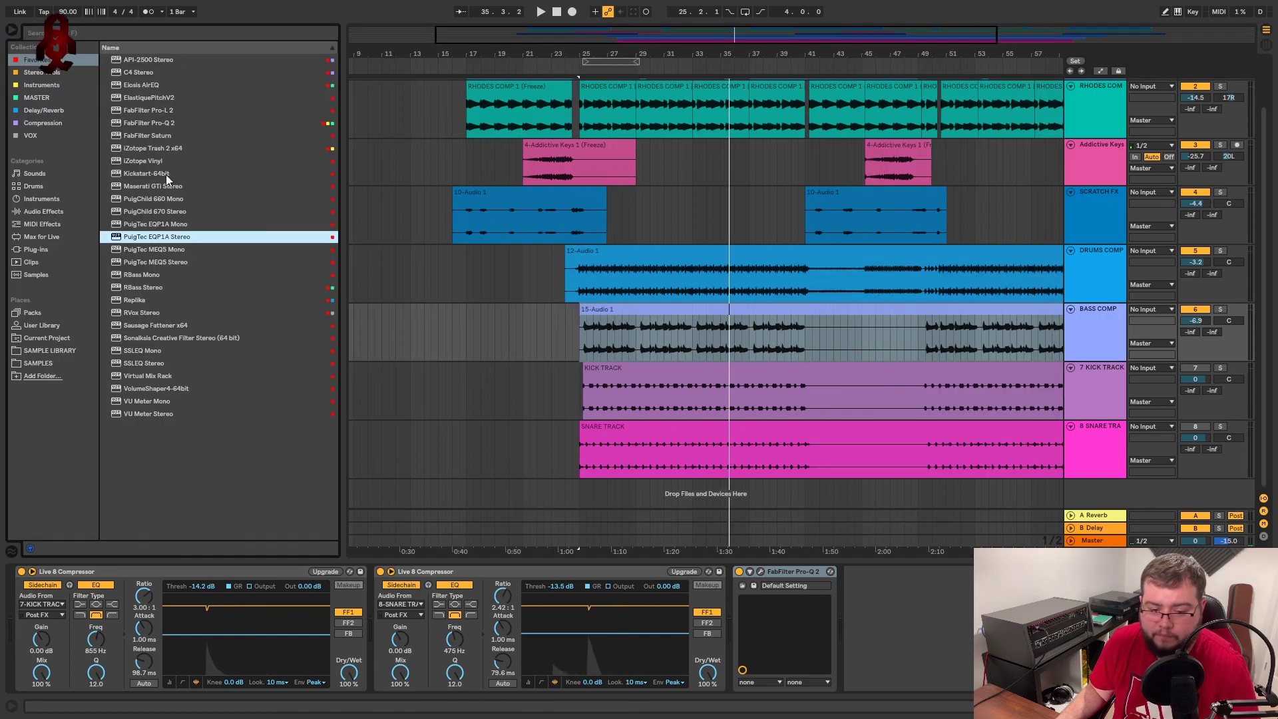
double_click(146, 238)
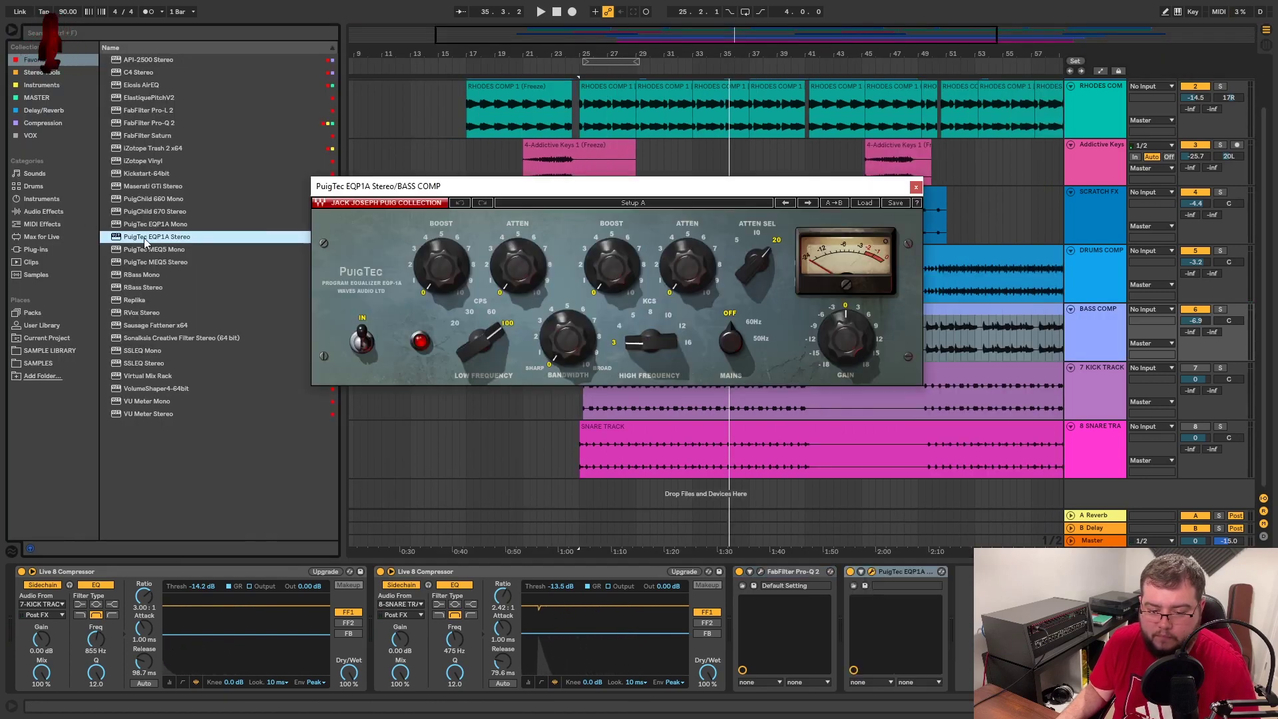
left_click(916, 187)
left_click(900, 578)
key("Delete")
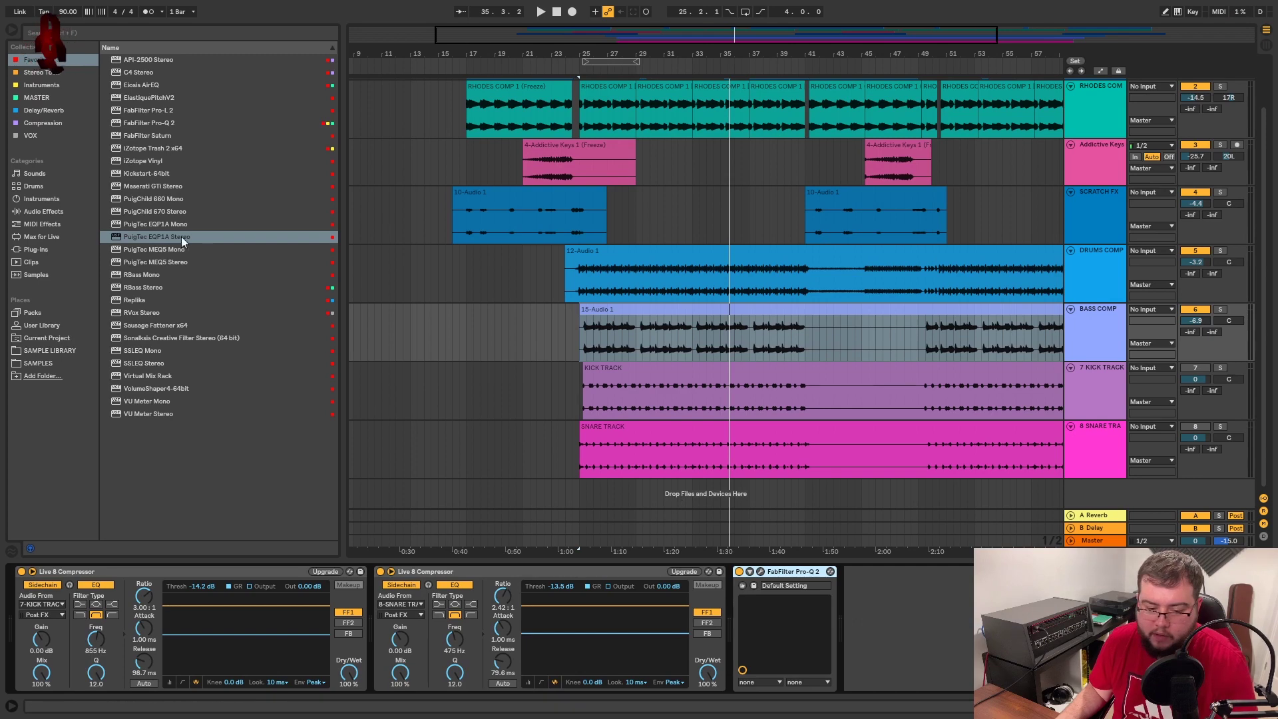
Add the PuigTec EQP1A Mono equalizer to the BASS COMP track and play the mix from bar 25
double_click(155, 224)
key("ctrl+alt+b")
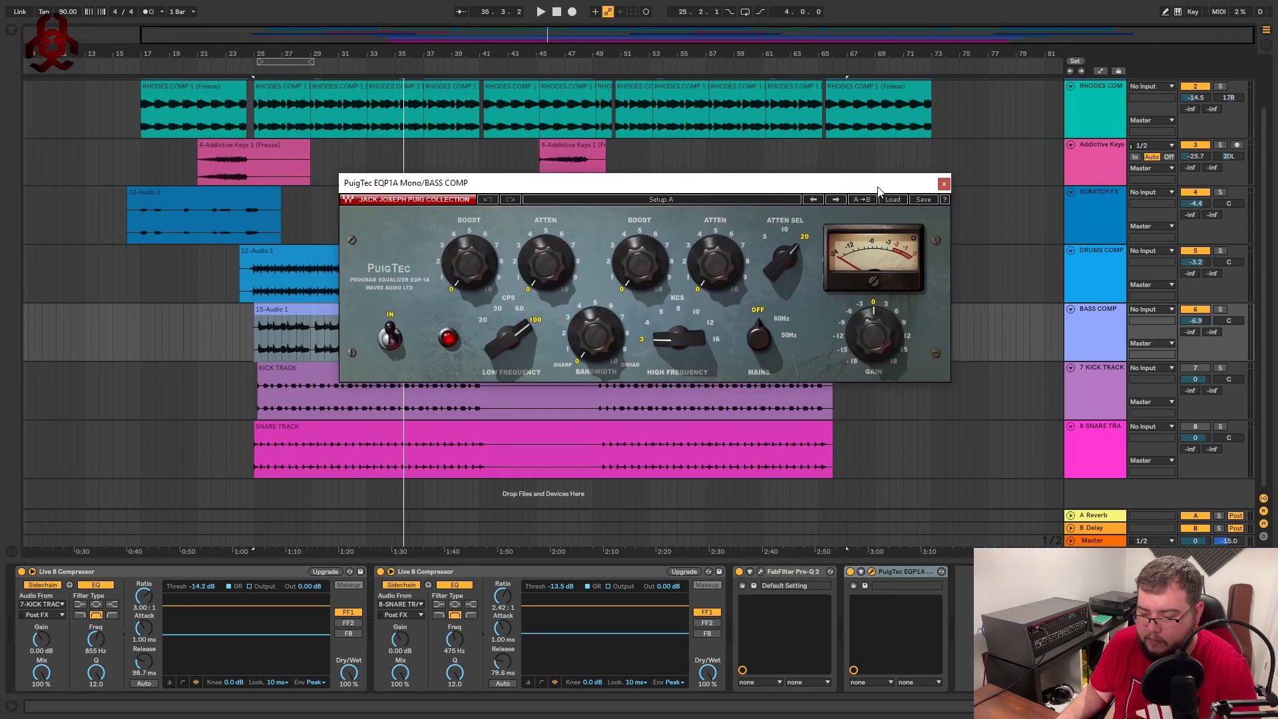
left_click_drag(879, 189, 839, 199)
key("space")
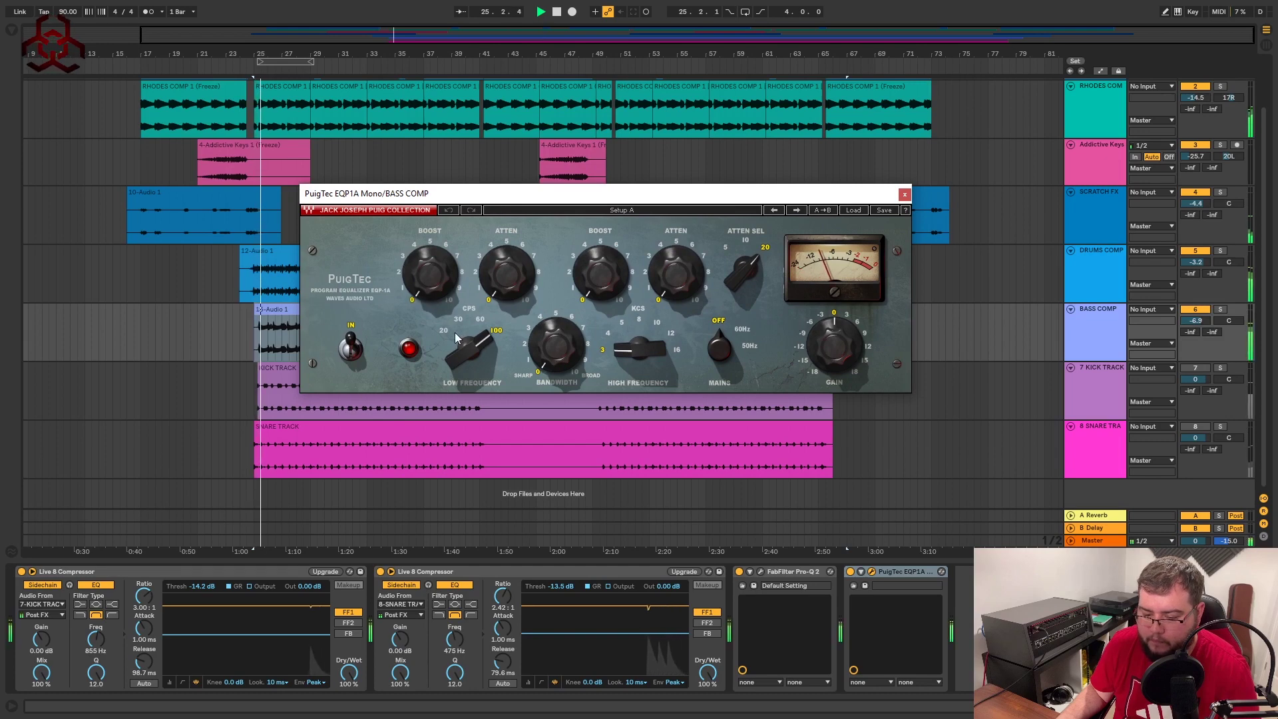
Set the bass PuigTec's low frequency to 60 CPS and its low boost to about 3
left_click_drag(454, 333, 454, 349)
left_click_drag(429, 273, 430, 236)
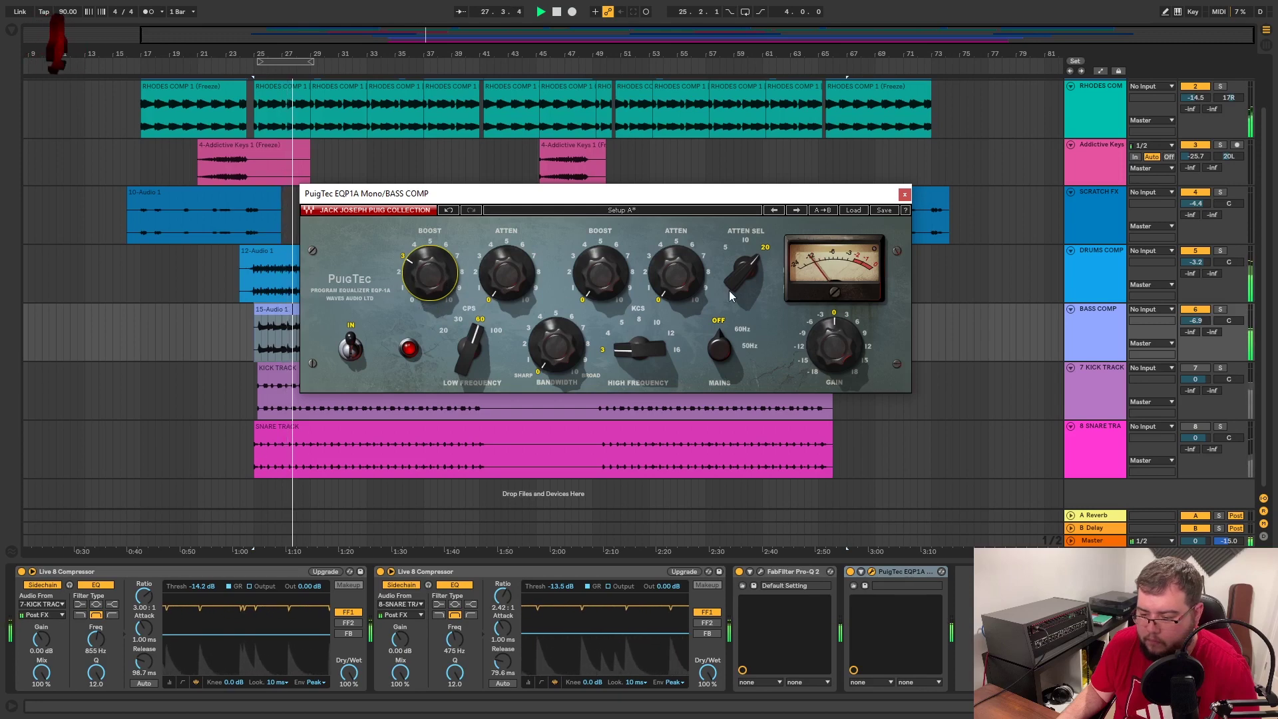
mouse_move(429, 273)
left_mouse_down()
mouse_move(429, 259)
mouse_move(429, 273)
left_mouse_up()
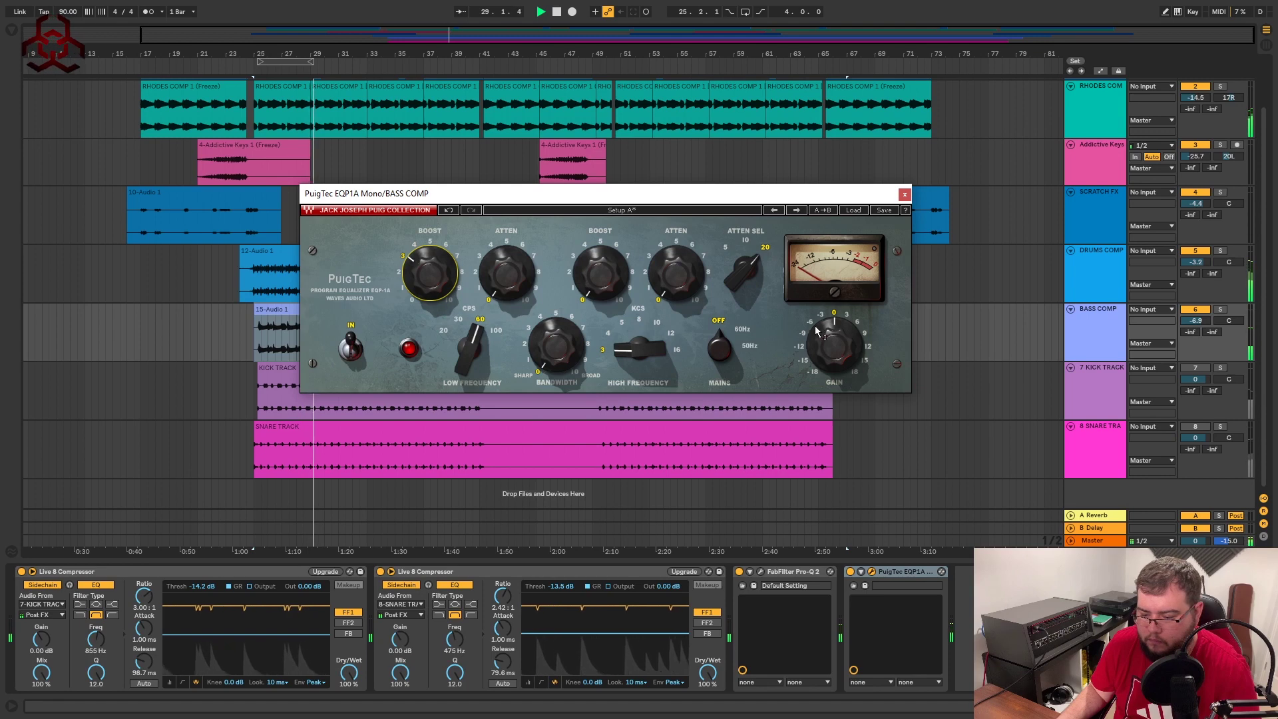
Set the bass PuigTec's output gain to about -3, low boost to about 4, low attenuation to about 2 and bandwidth to about 4
left_click_drag(834, 345, 835, 355)
left_click_drag(429, 278, 499, 260)
left_click_drag(564, 366, 579, 358)
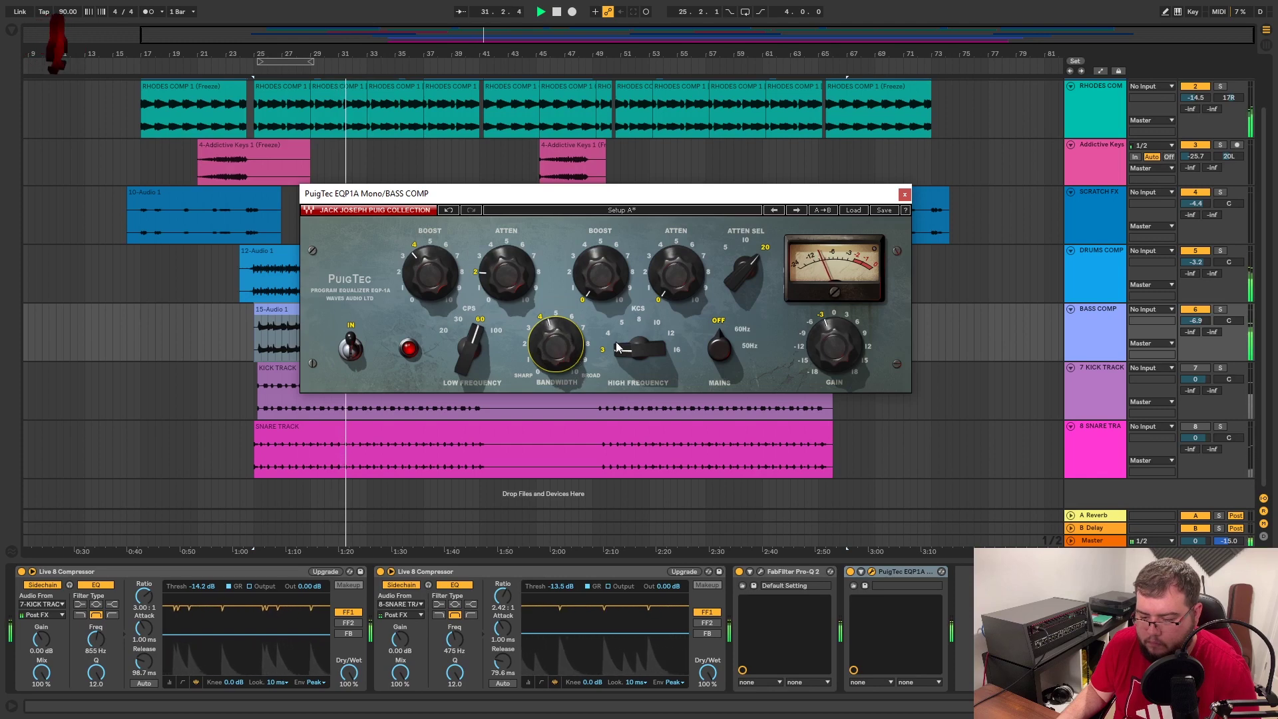
Raise the bass PuigTec's high boost to about 4 at 3 kHz, comparing it with bypass while the bass is soloed
left_click_drag(605, 289, 605, 272)
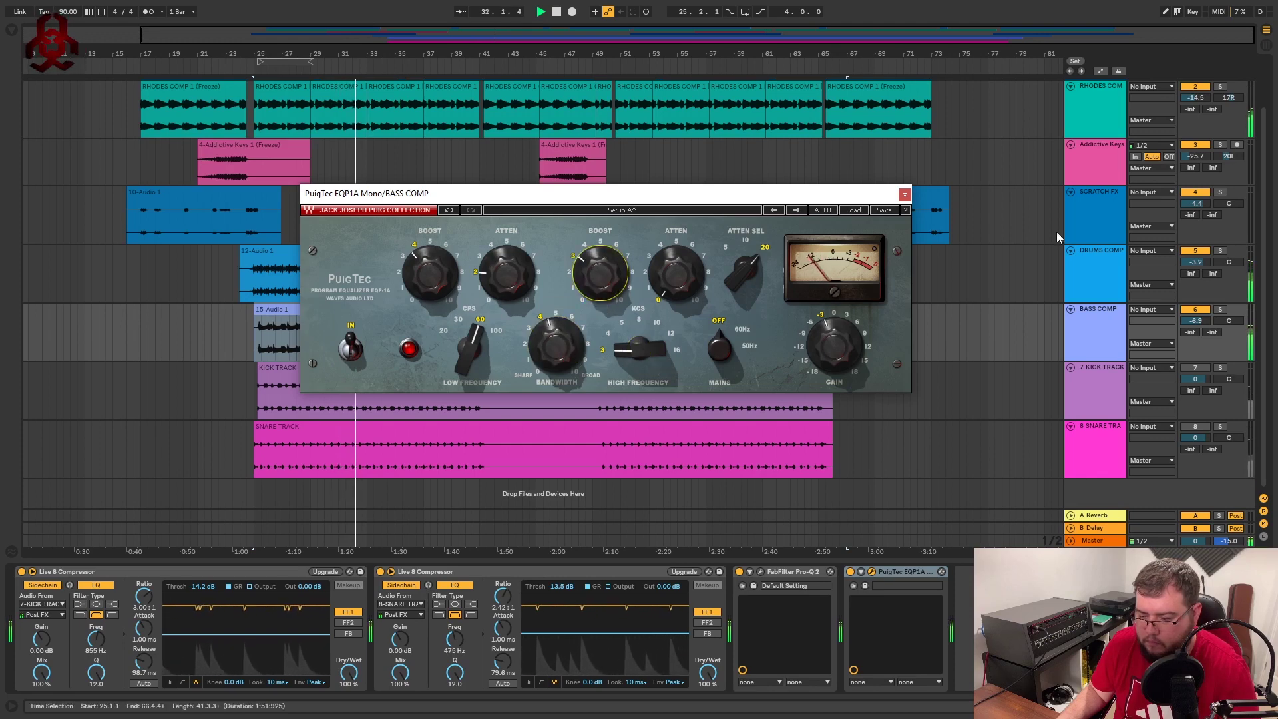
left_click(1223, 310)
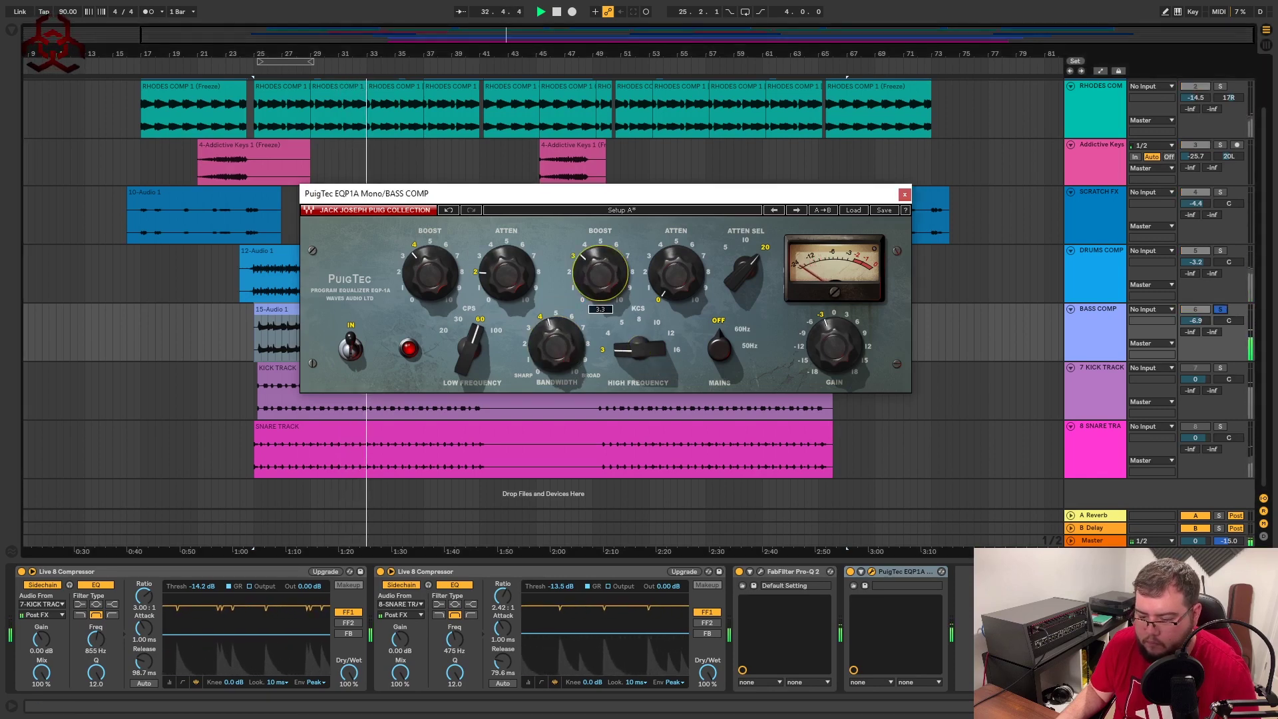
left_click_drag(601, 280, 601, 269)
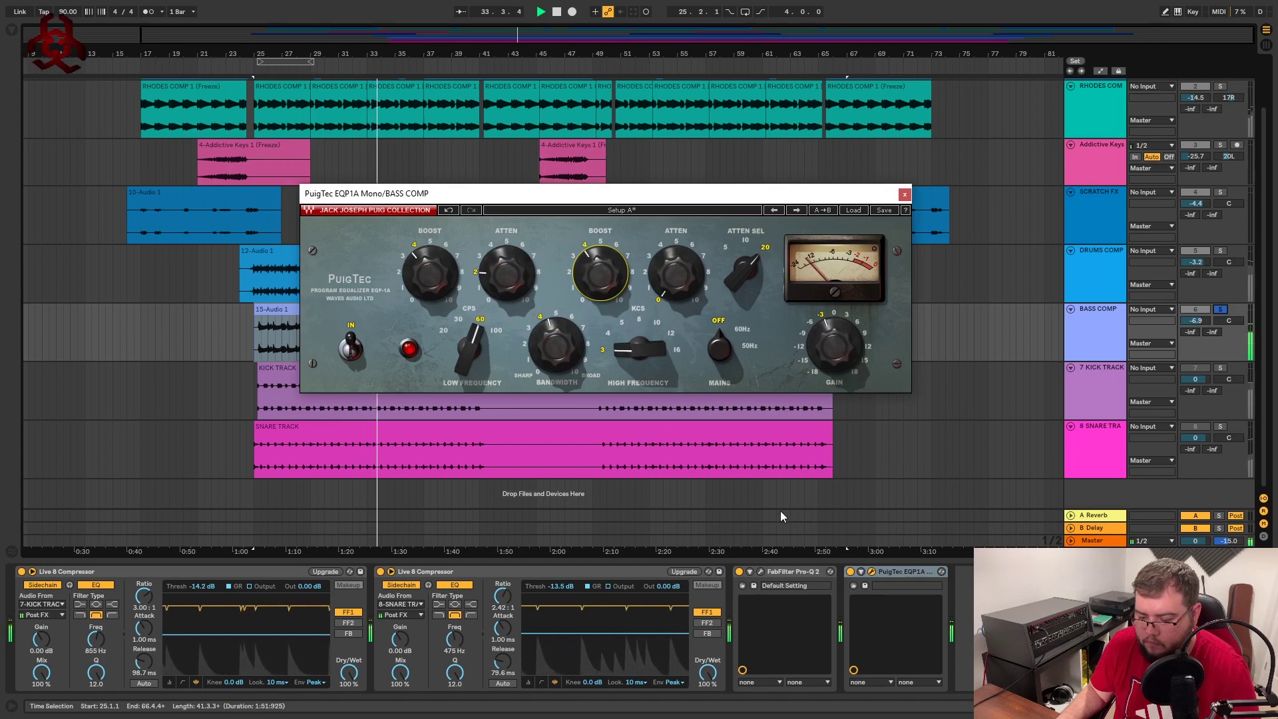
left_click(852, 578)
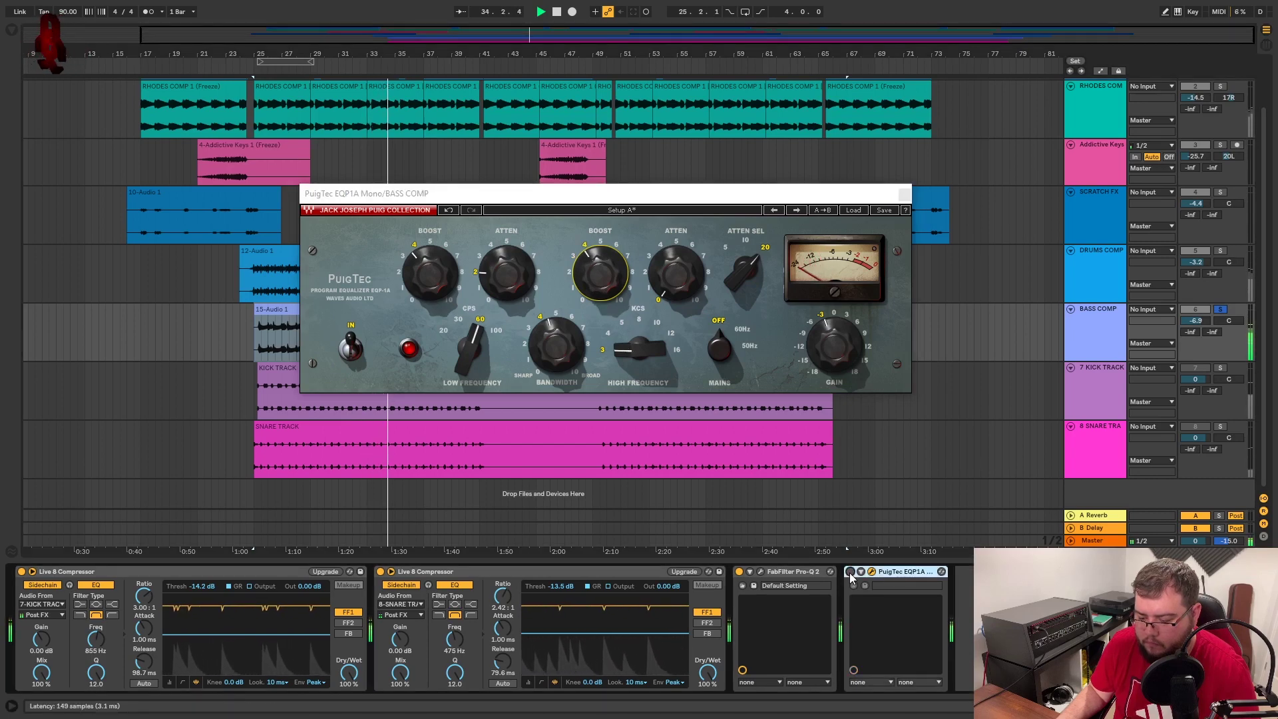
left_click(1220, 309)
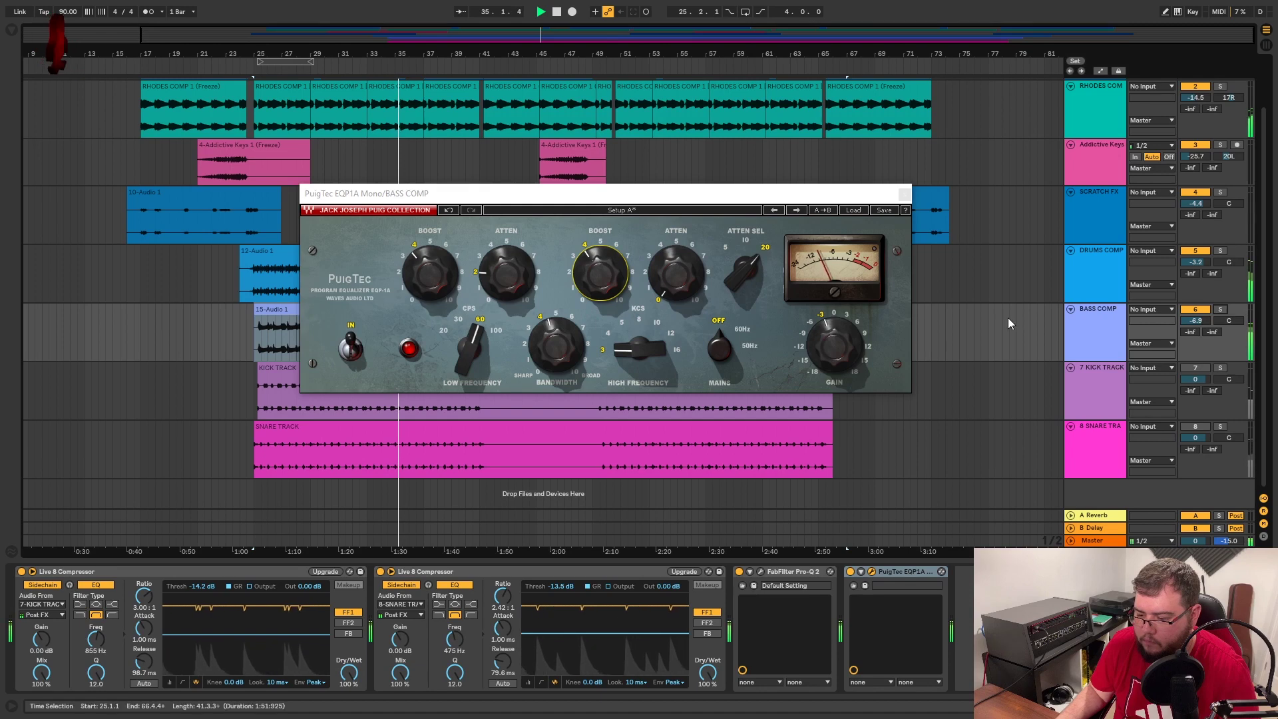
Close the bass PuigTec window, stop playback and select the bass clip at bar 25
left_click(905, 194)
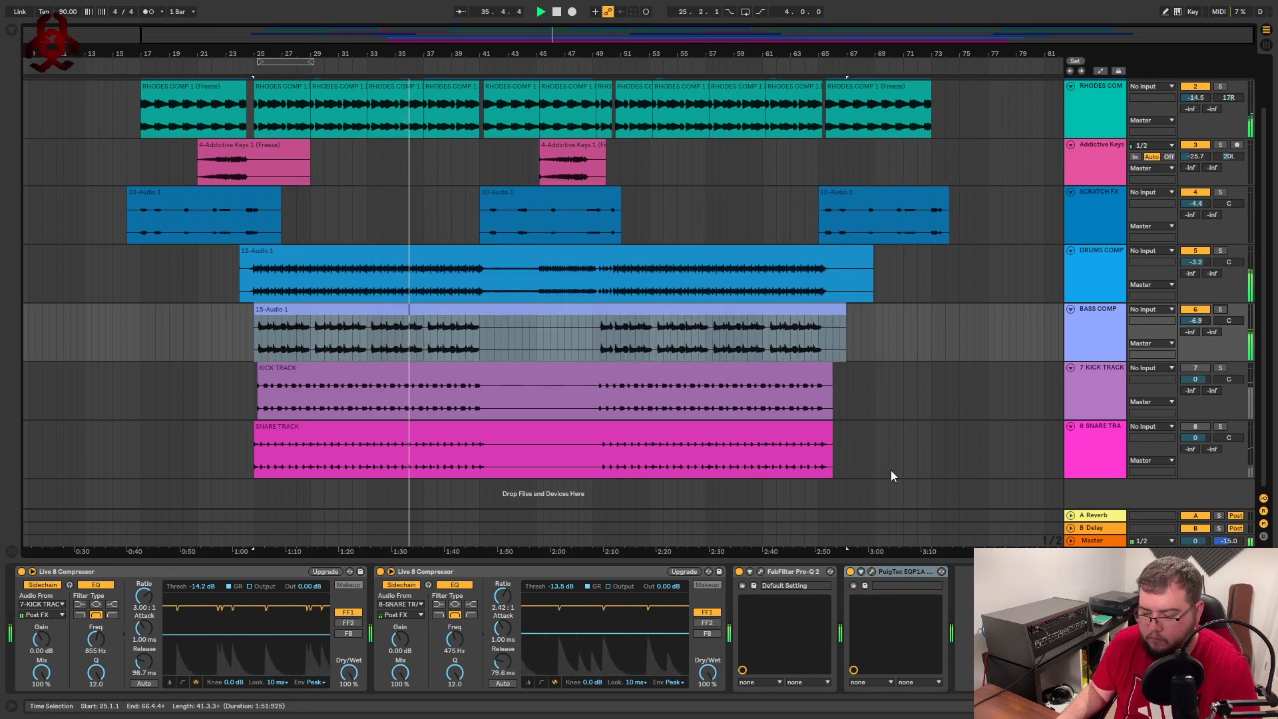
left_click(1072, 337)
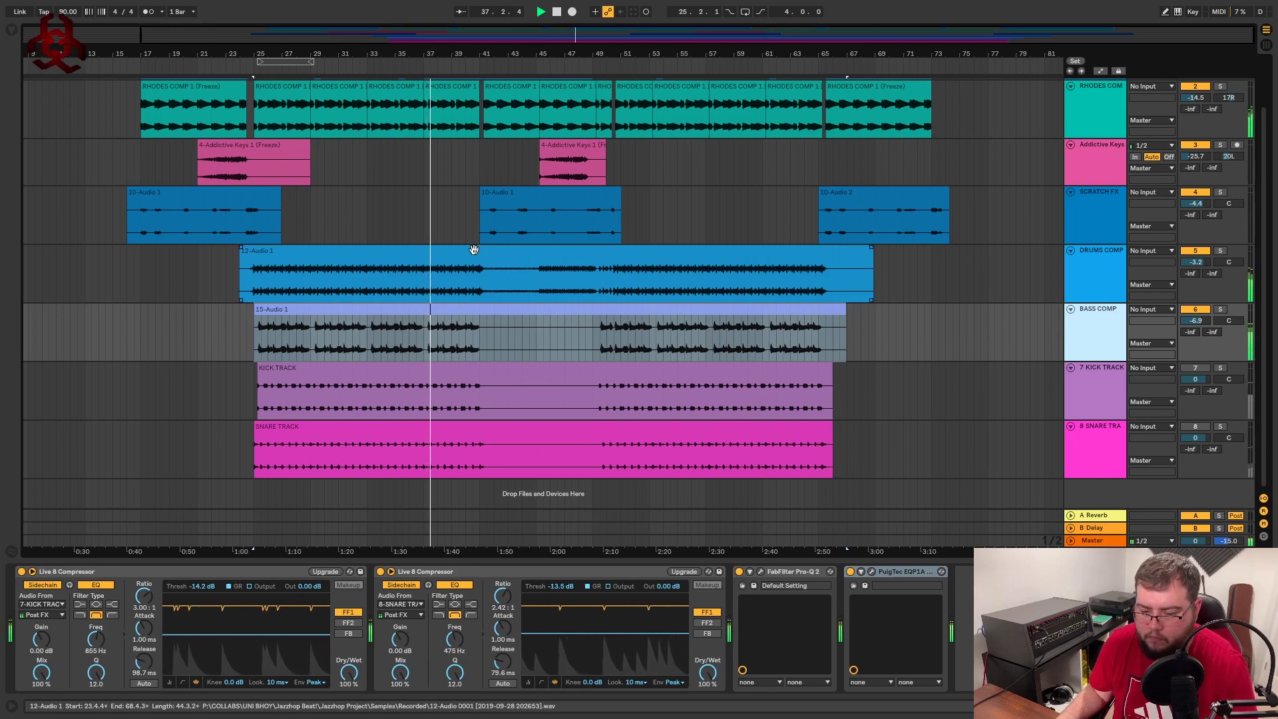
left_click(266, 310)
left_click(259, 349)
key("space")
left_click(275, 313)
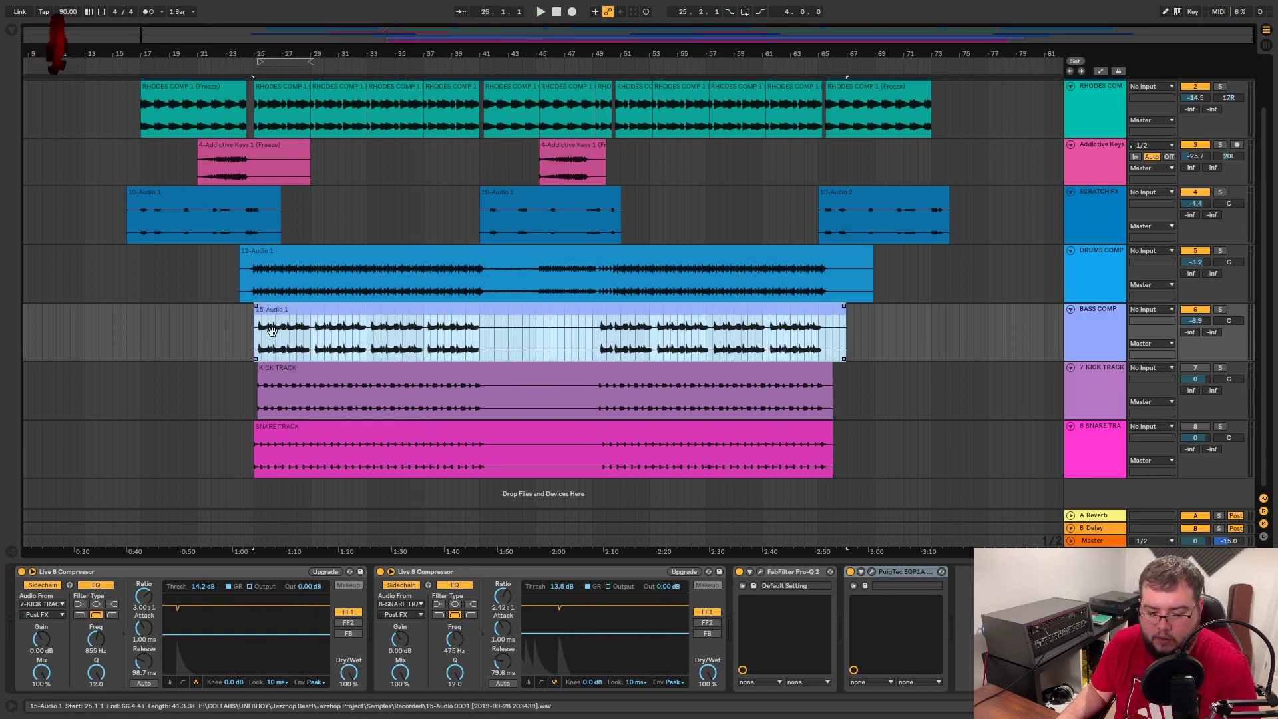
Load the Drawmer DL241 Mono 5 preset from the Compression collection onto the end of the BASS COMP track's effects chain
left_click(1089, 324)
double_click(1100, 315)
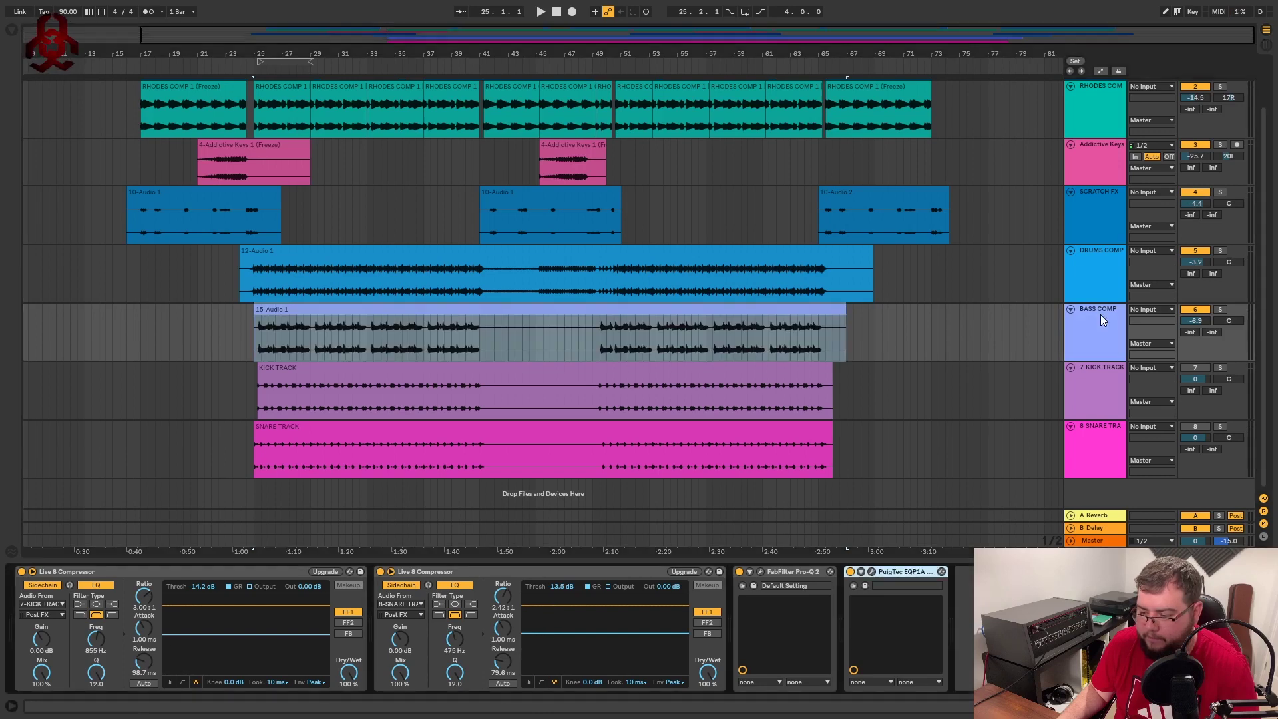
left_click(11, 30)
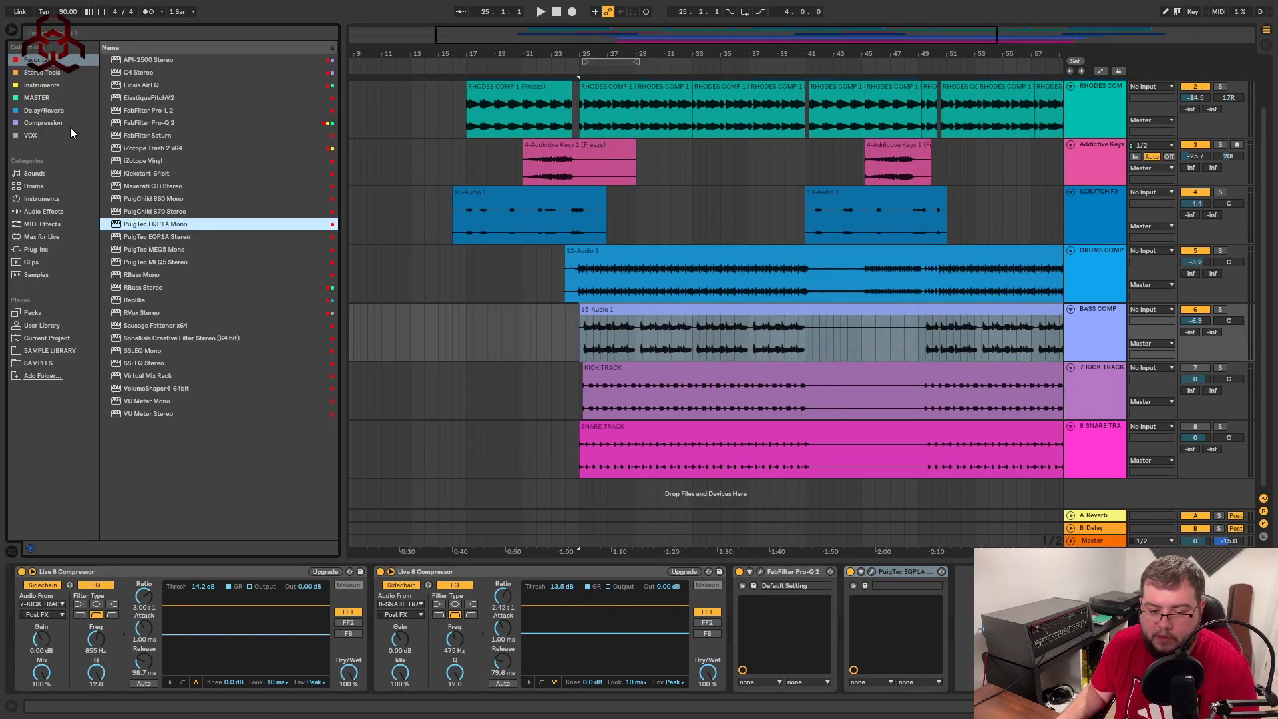
left_click(42, 122)
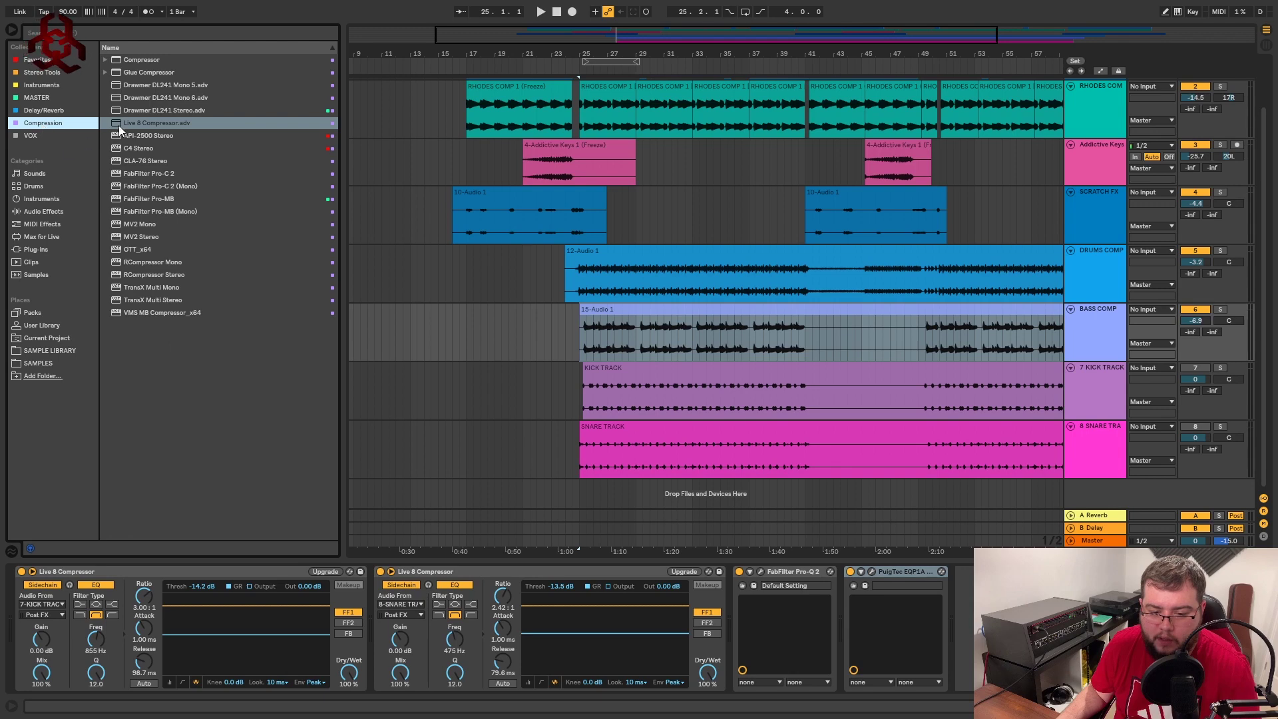
left_click(150, 98)
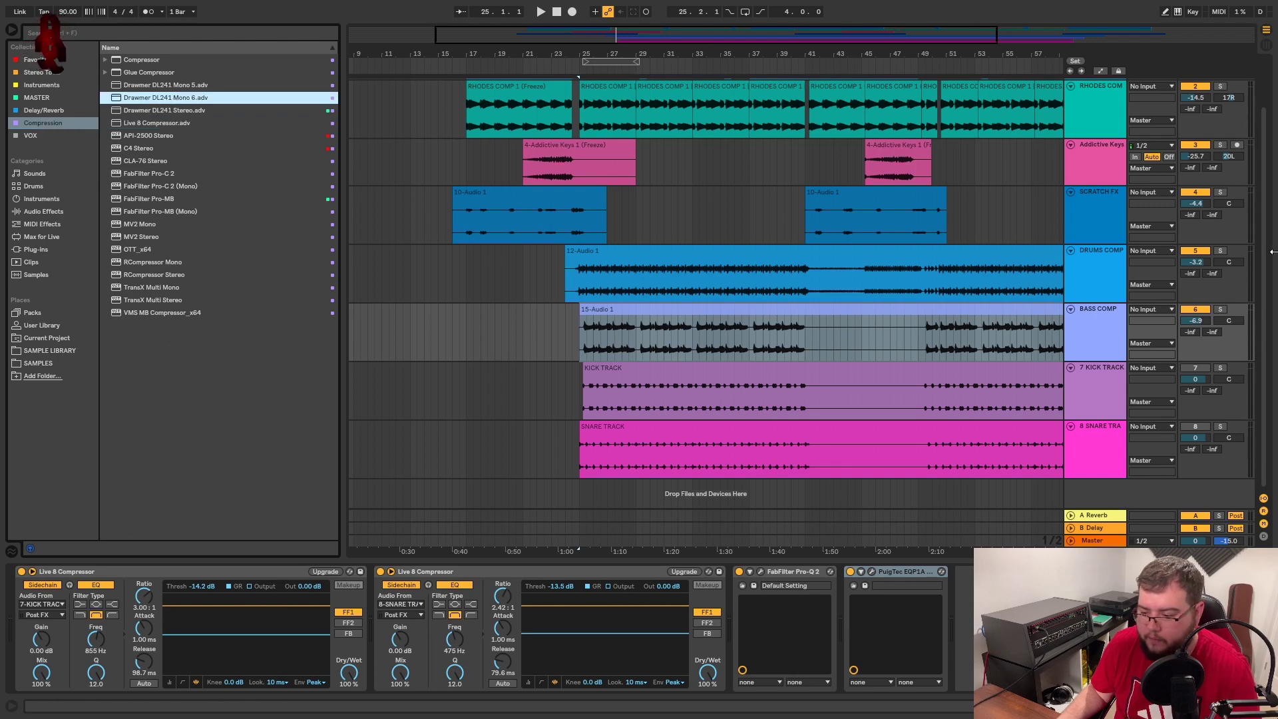
left_click(1103, 313)
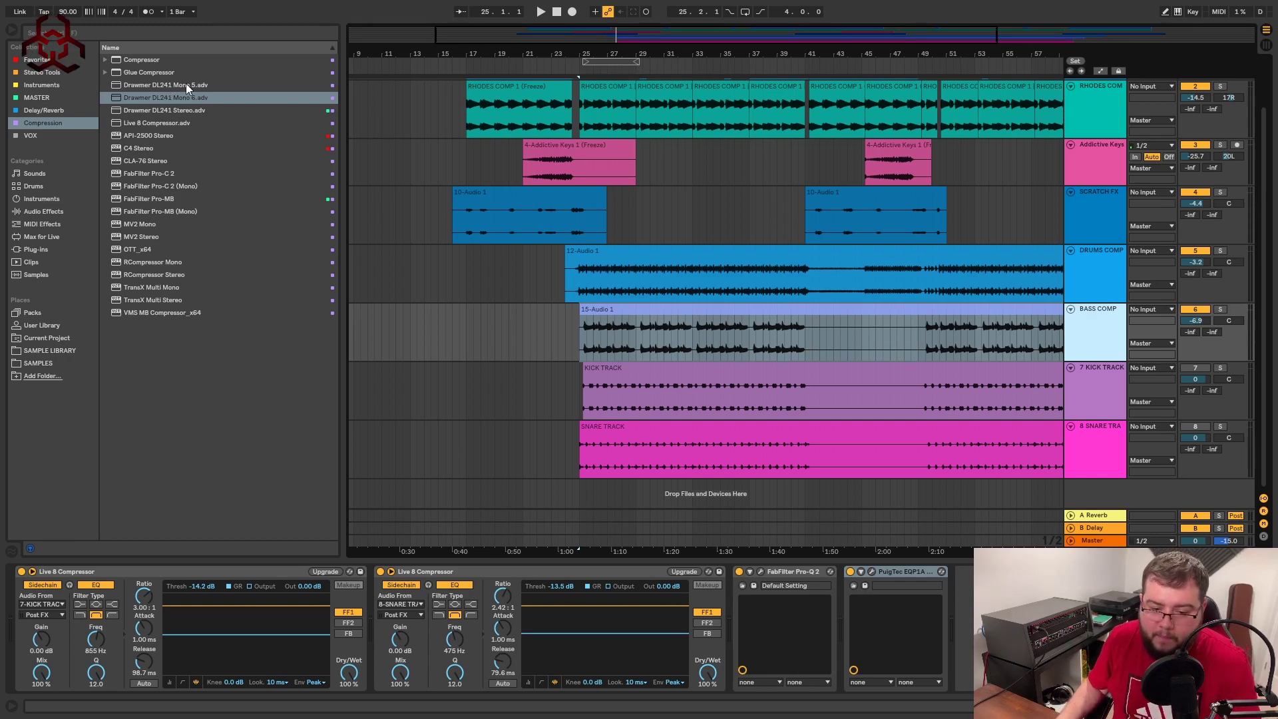
left_click(151, 85)
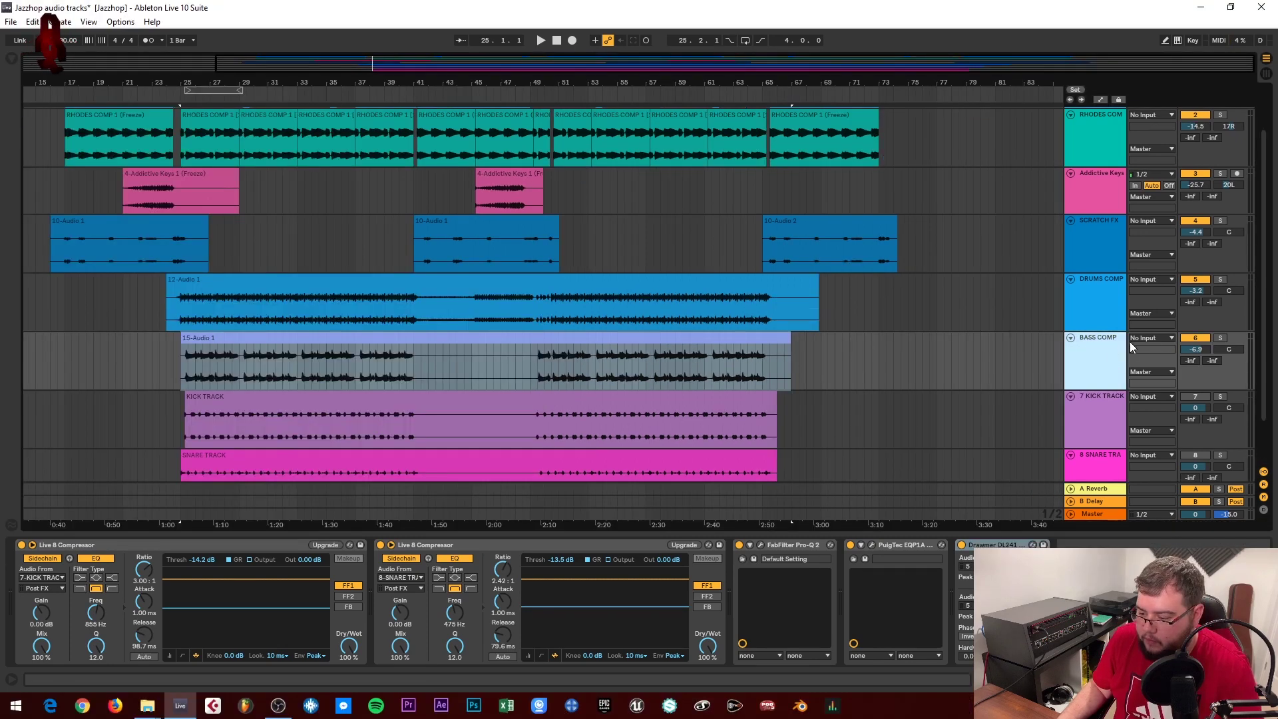
left_click(996, 545)
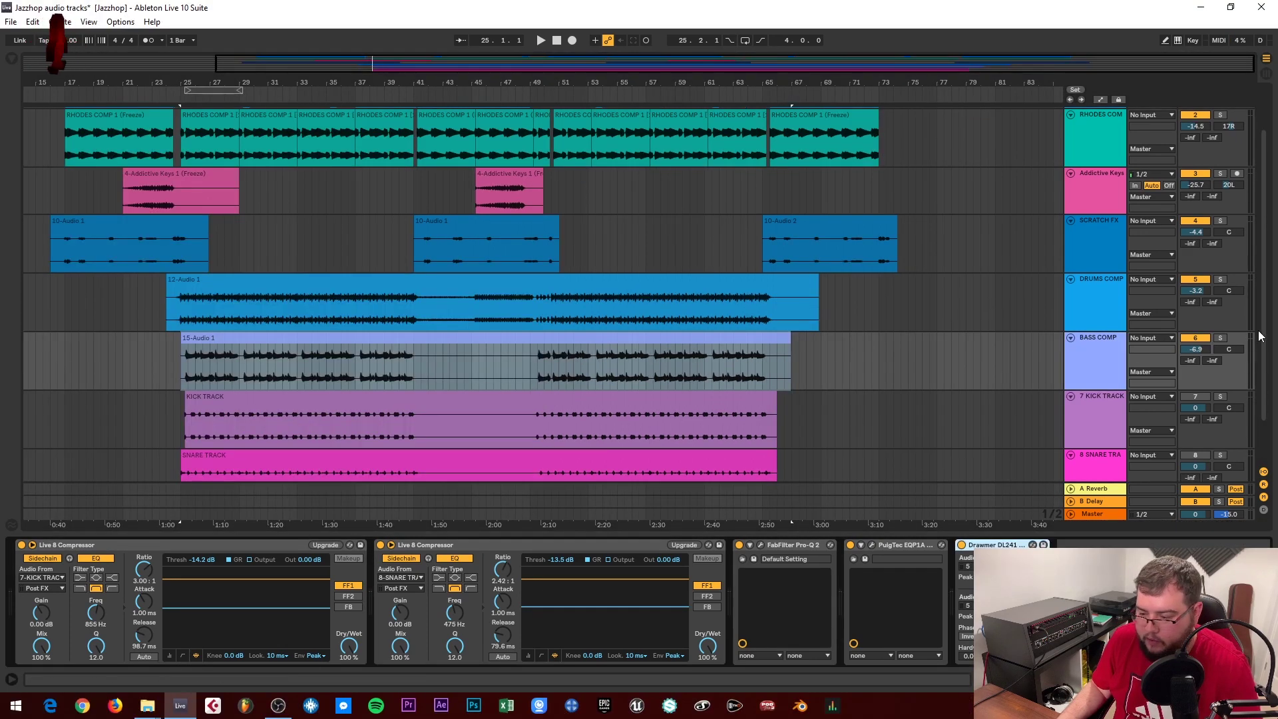
Solo the BASS COMP track and play it from around bar 25 to audition the bass through the Drawmer compressor
left_click(1223, 338)
left_click(274, 351)
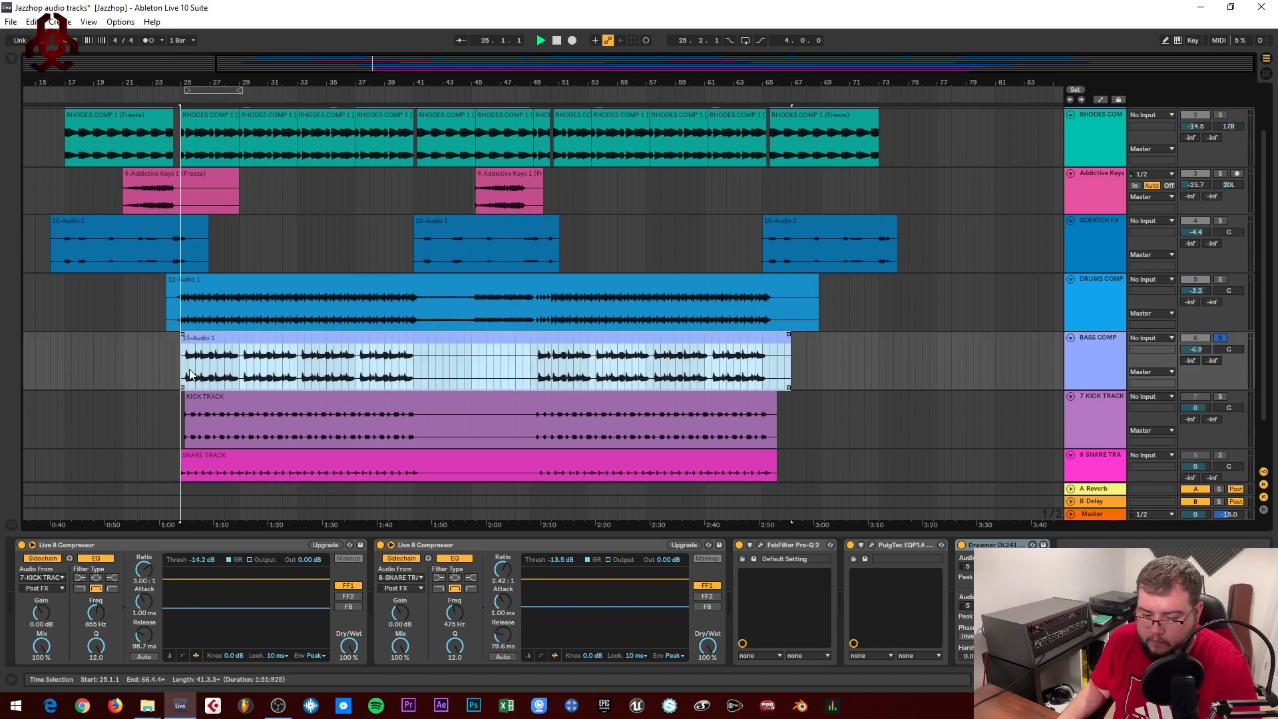
key("space")
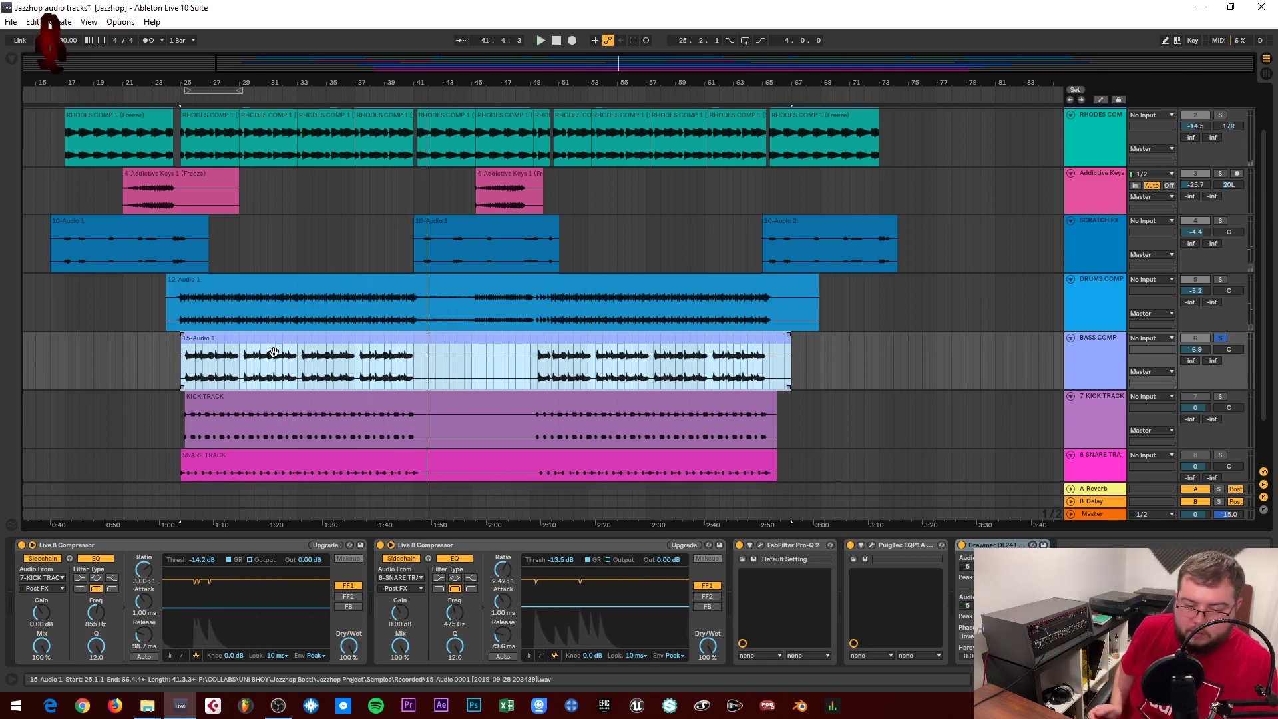
left_click(187, 378)
key("space")
key("space")
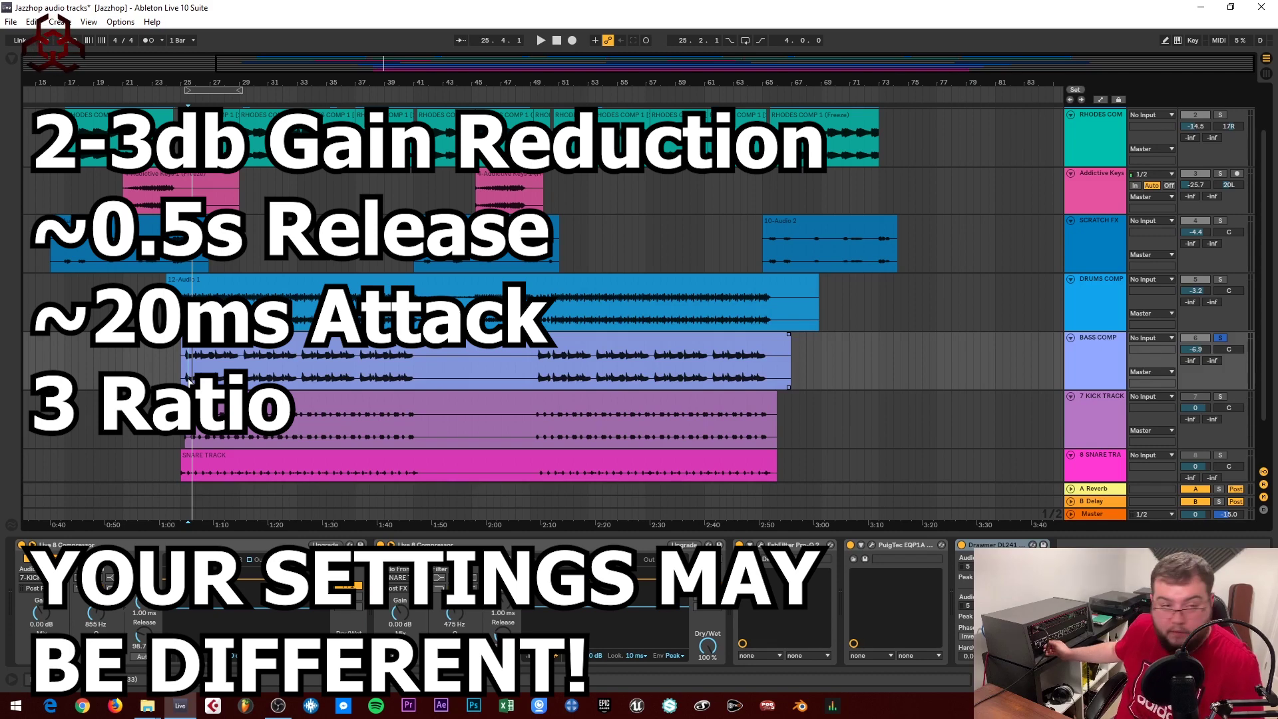
key("space")
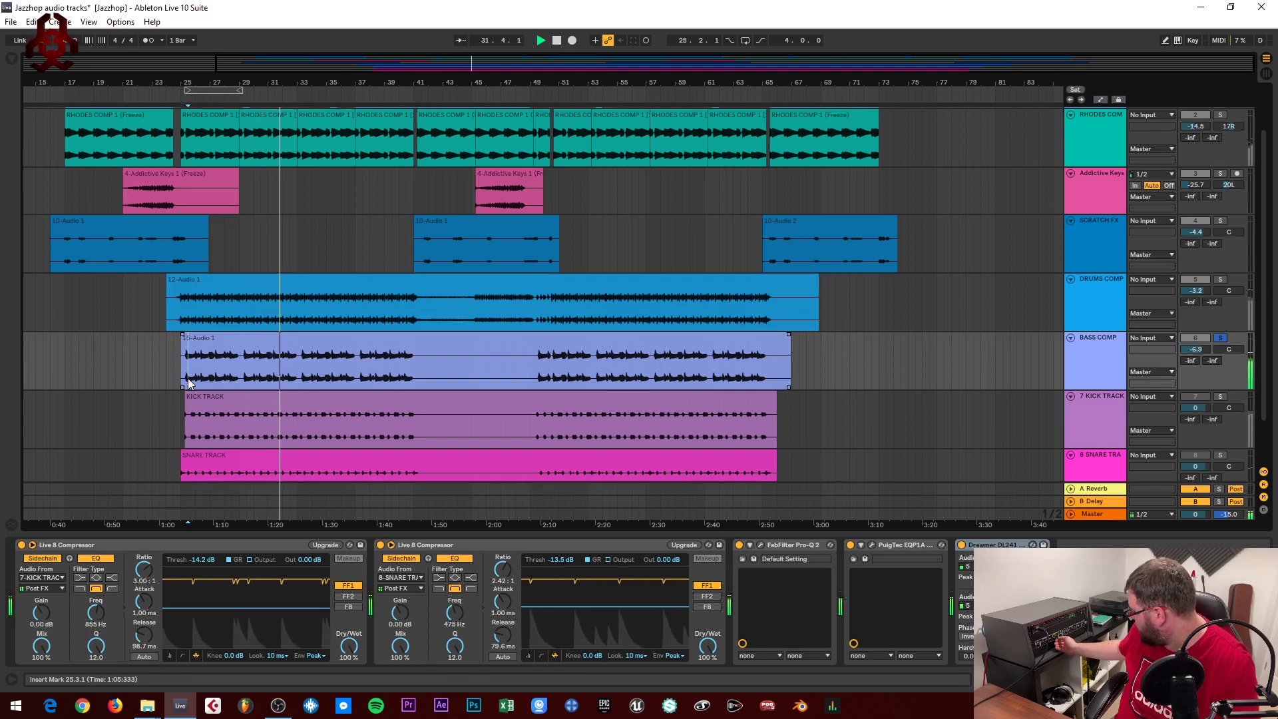
left_click(203, 395)
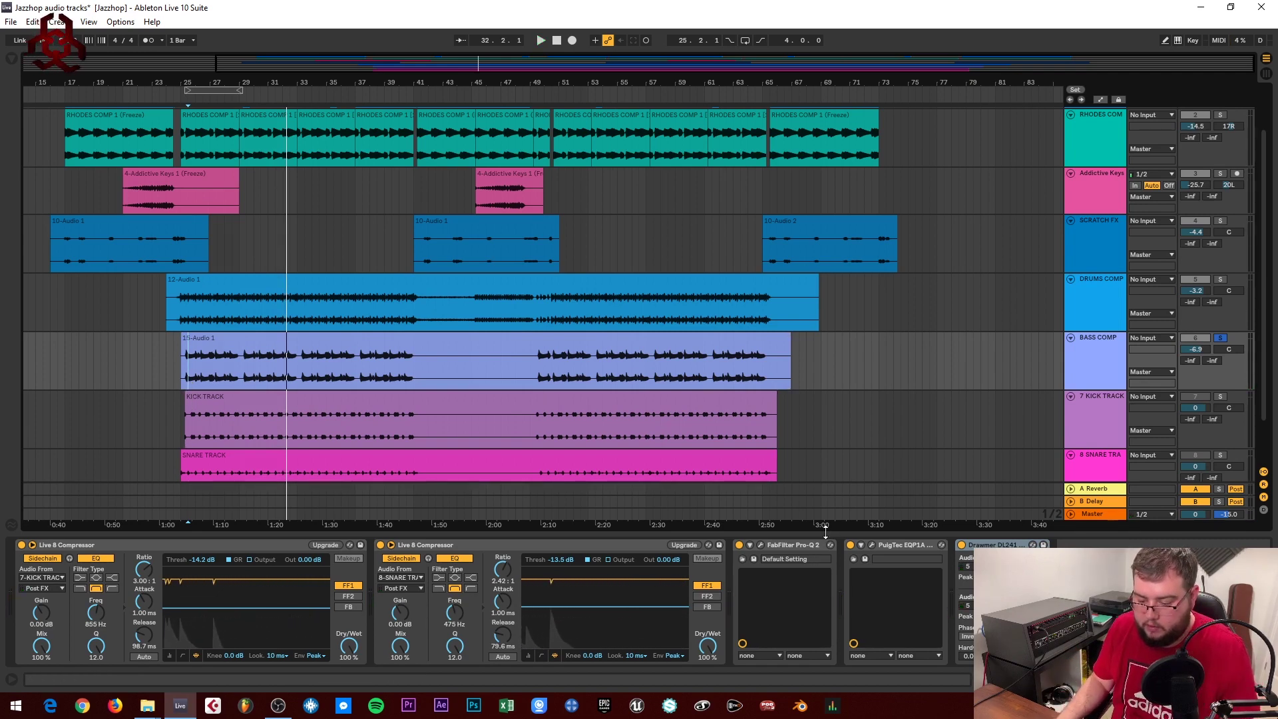
Record the compressed bass onto the 7 Audio track from bar 25 to about bar 41 and set that track's input to No Input
left_click_drag(480, 80, 579, 90)
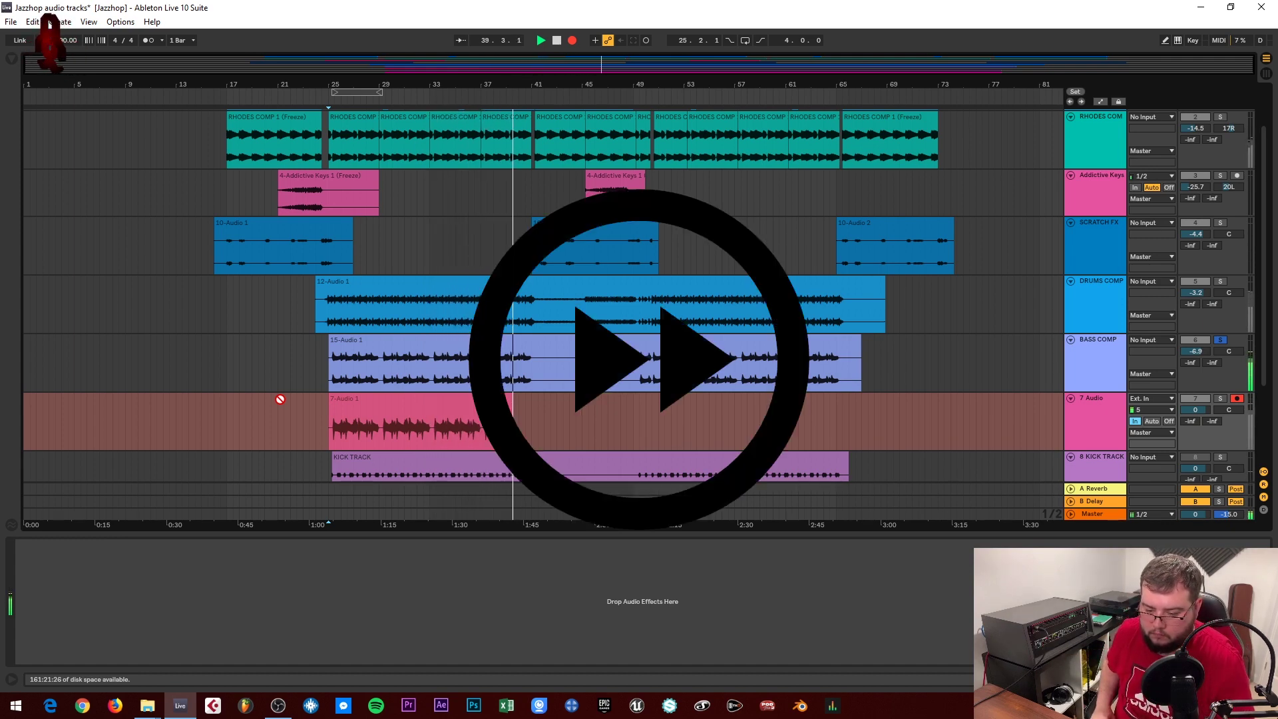
key("space")
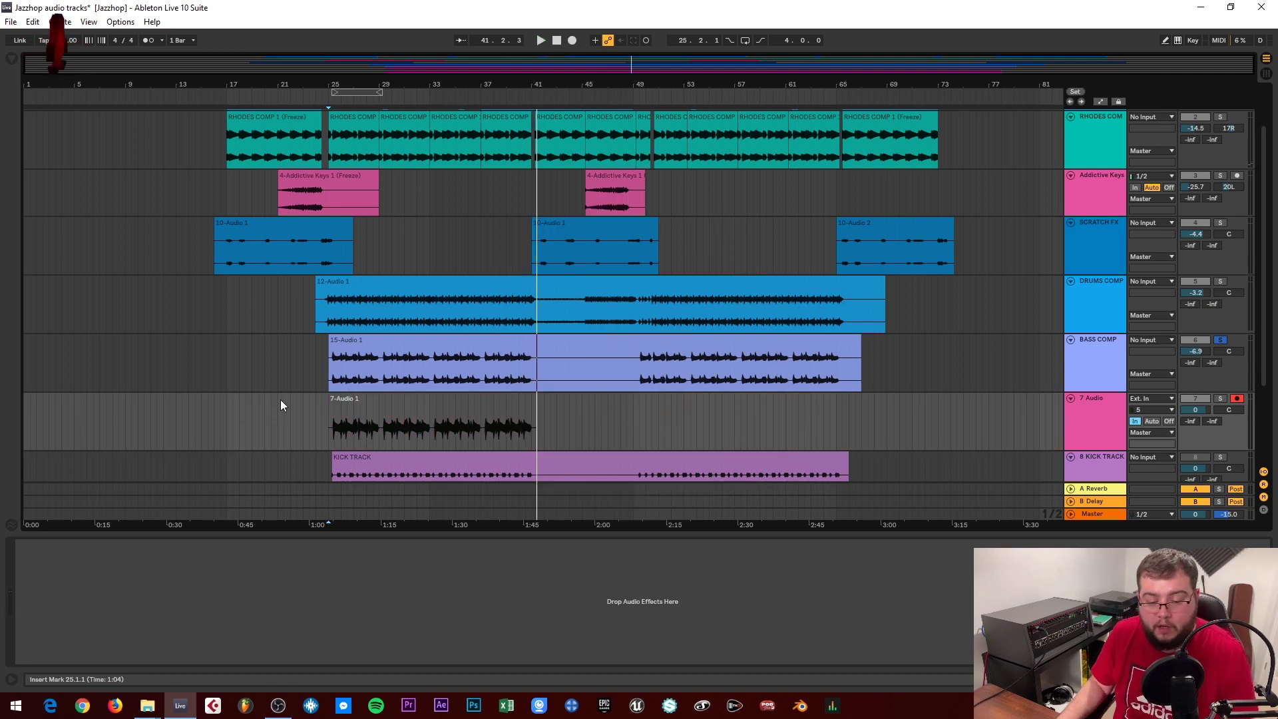
left_click(457, 410)
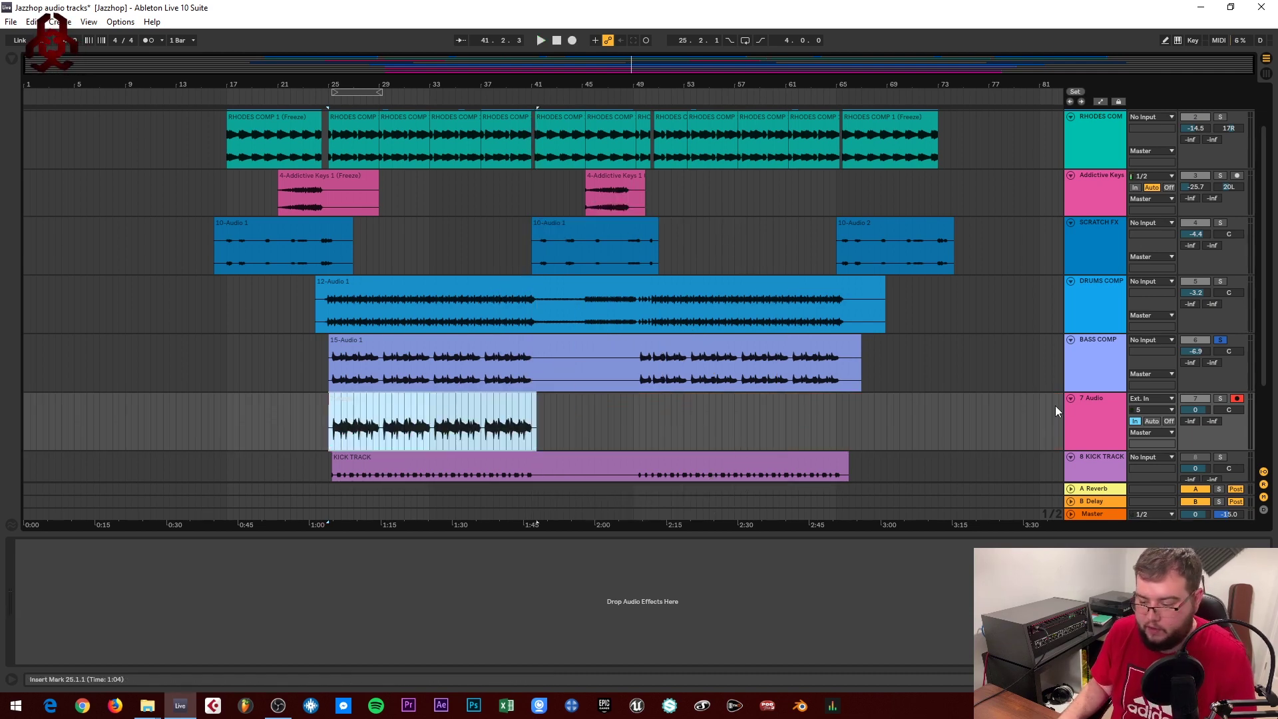
left_click(1094, 400)
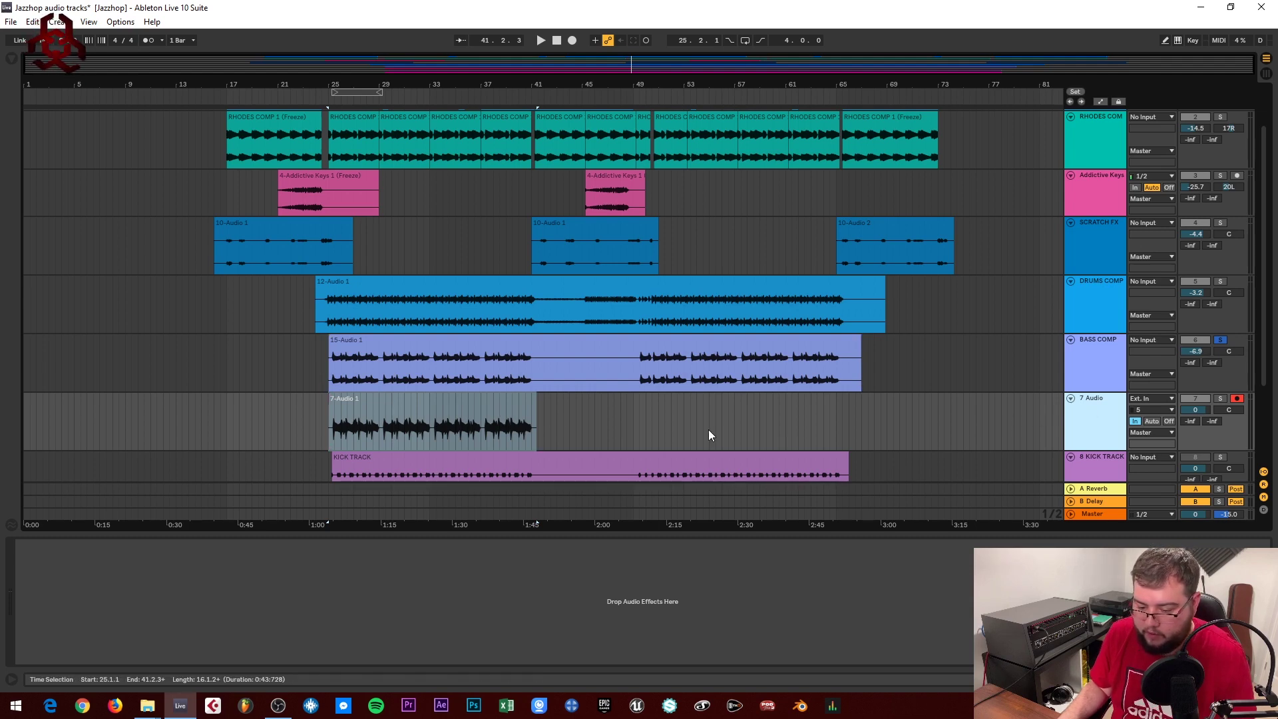
left_click(1156, 399)
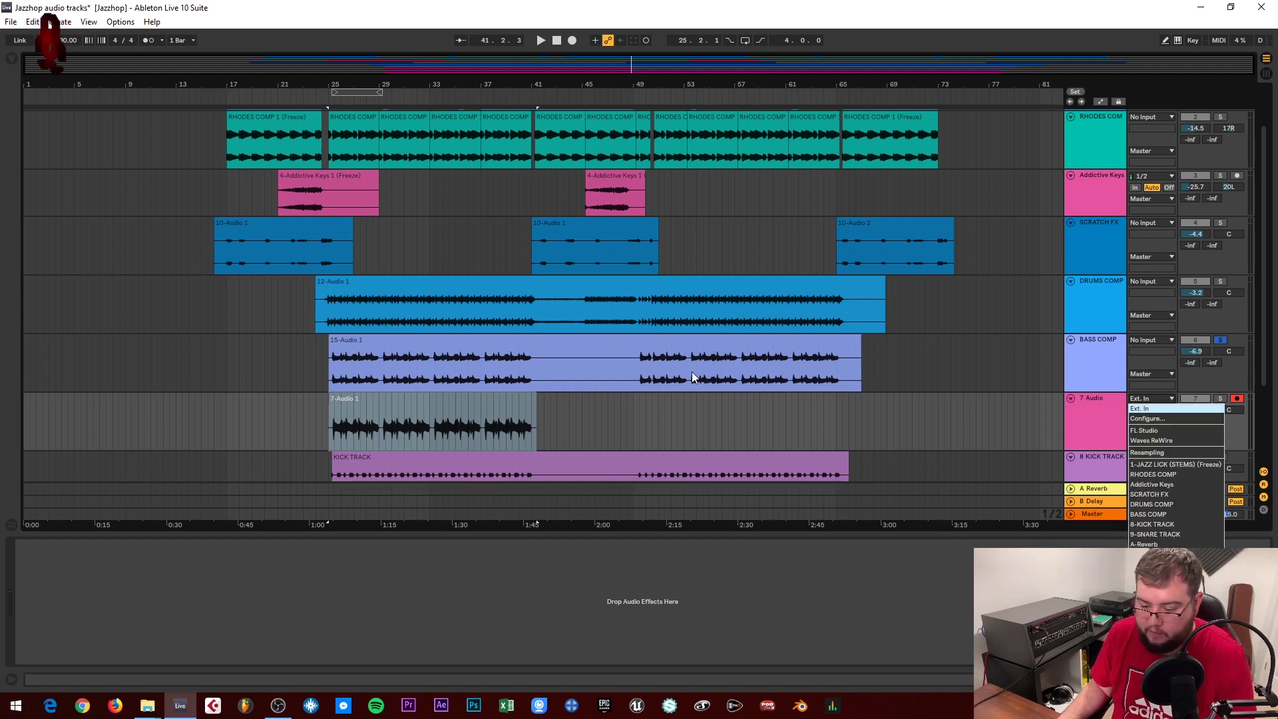
left_click(1115, 404)
left_click(1155, 398)
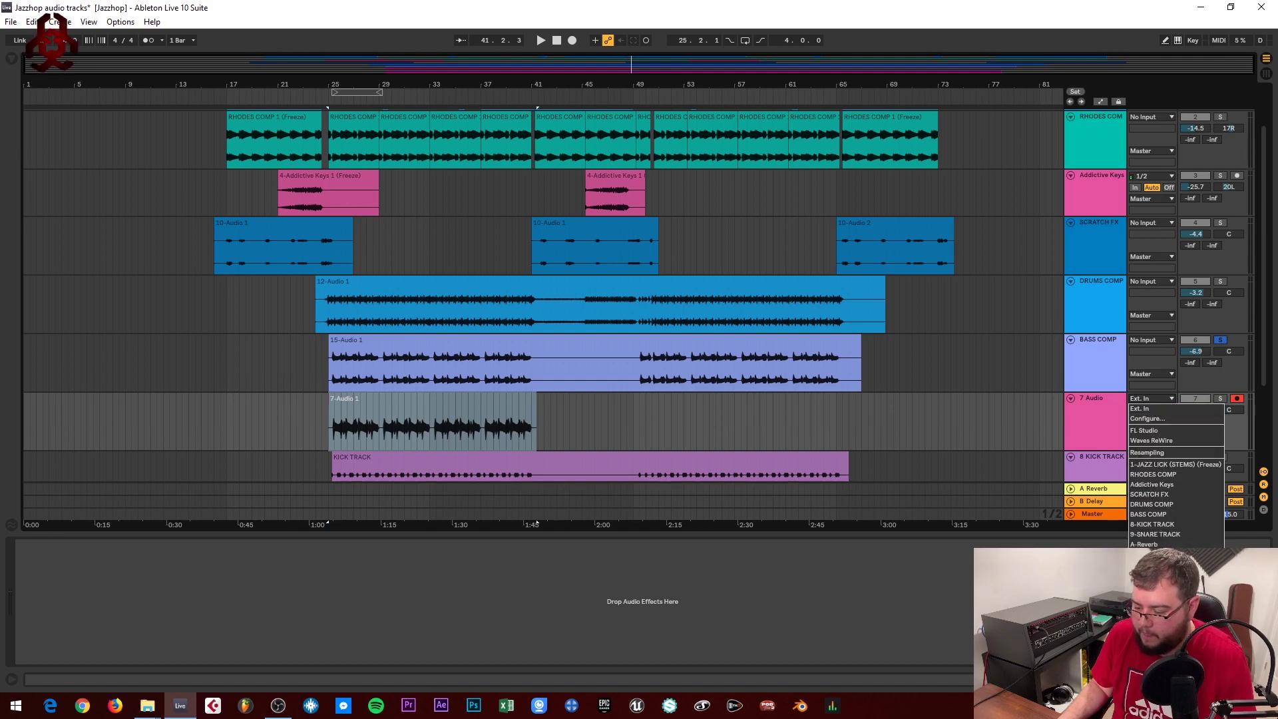
left_click(1141, 576)
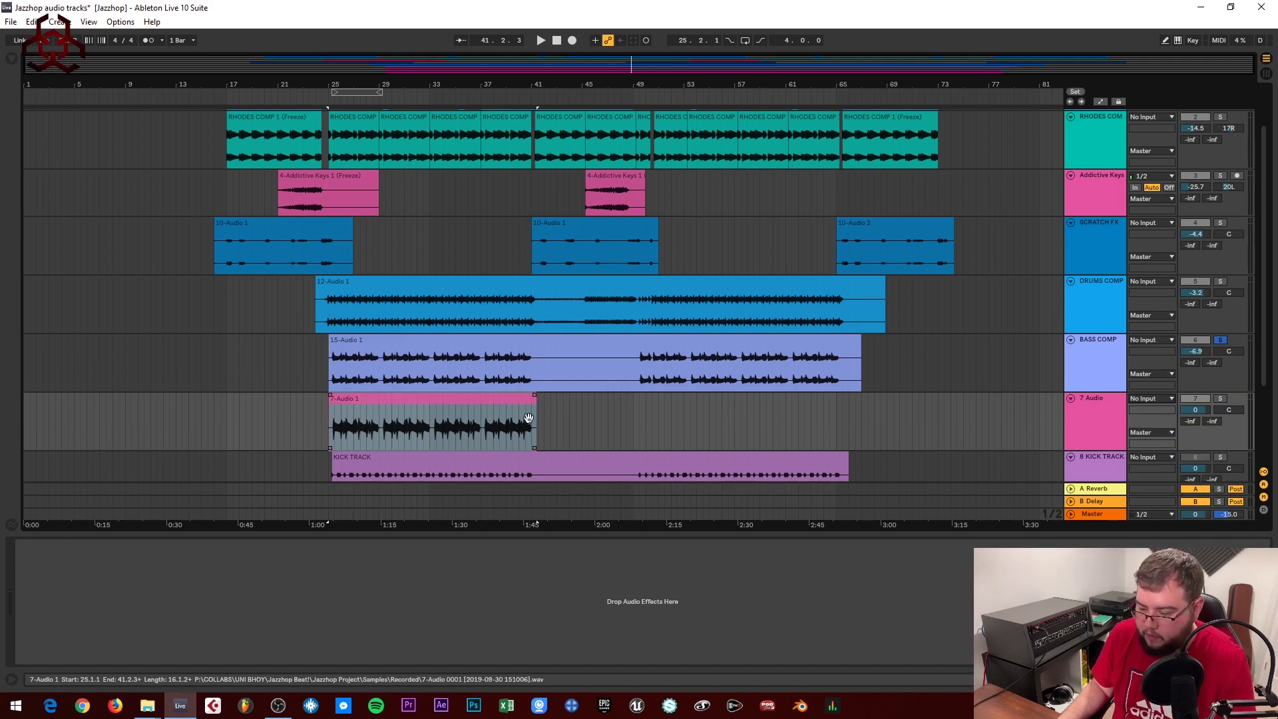
Delete the Drawmer DL241 device from the BASS COMP track and turn off the track's solo
left_click(1098, 342)
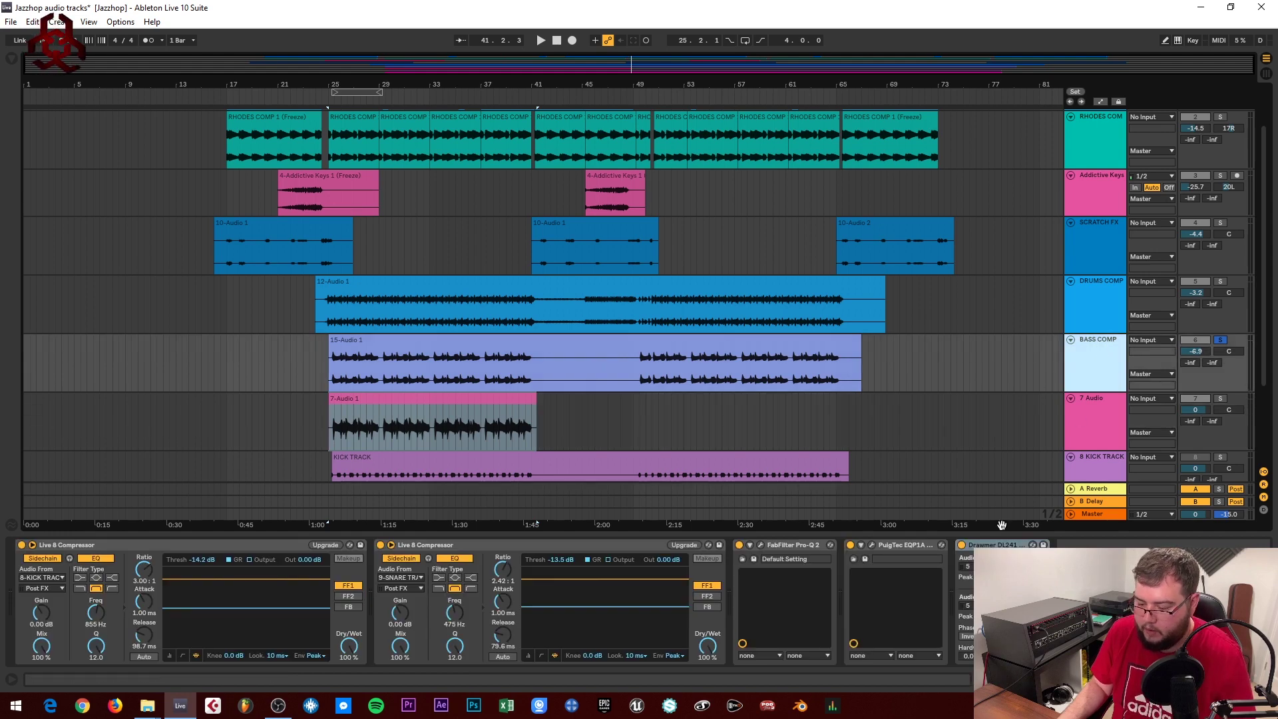
left_click(1009, 544)
key("Delete")
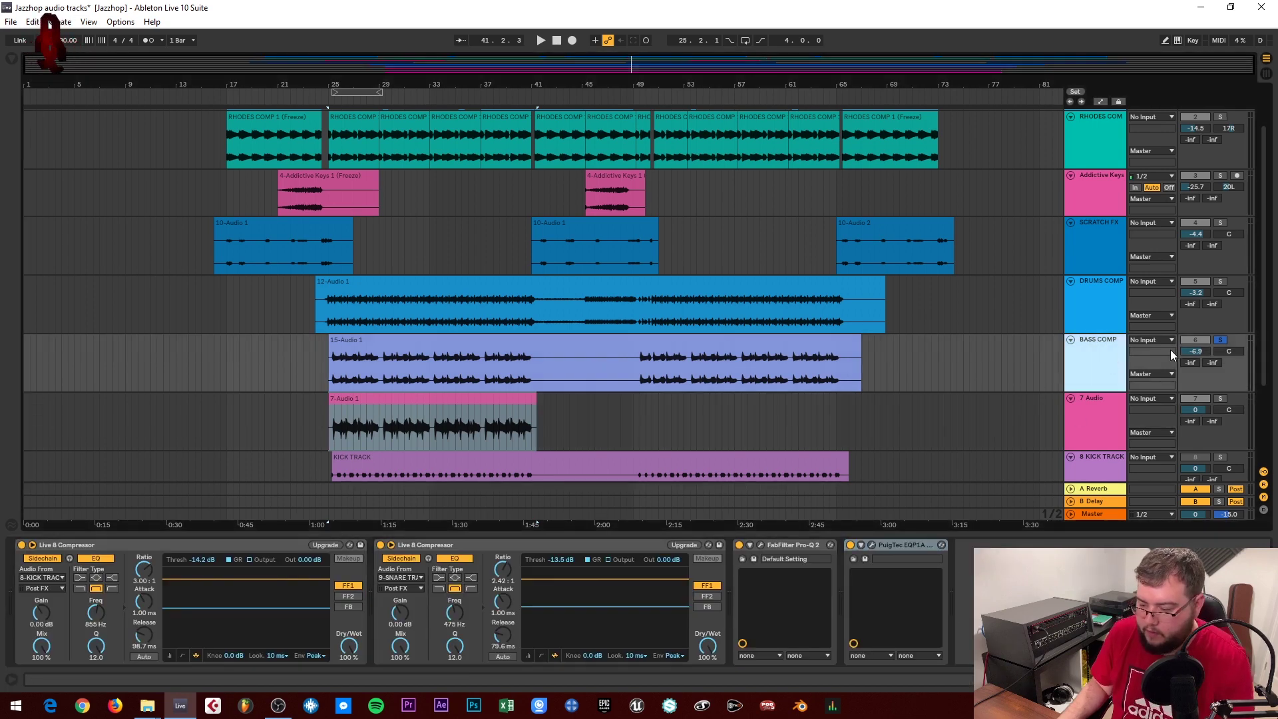
left_click(1219, 339)
Mute the original BASS COMP track and play the full mix from bar 25 with the recorded bass clip
left_click(1100, 402)
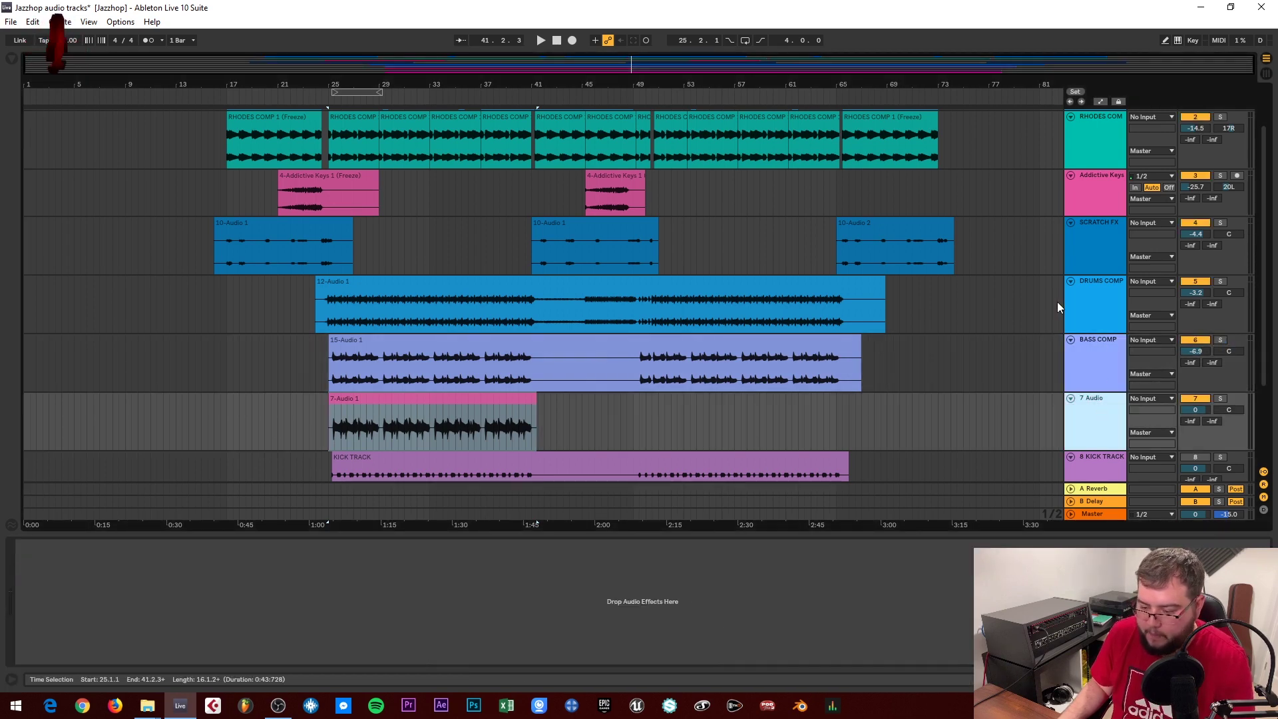
left_click(433, 420)
key("space")
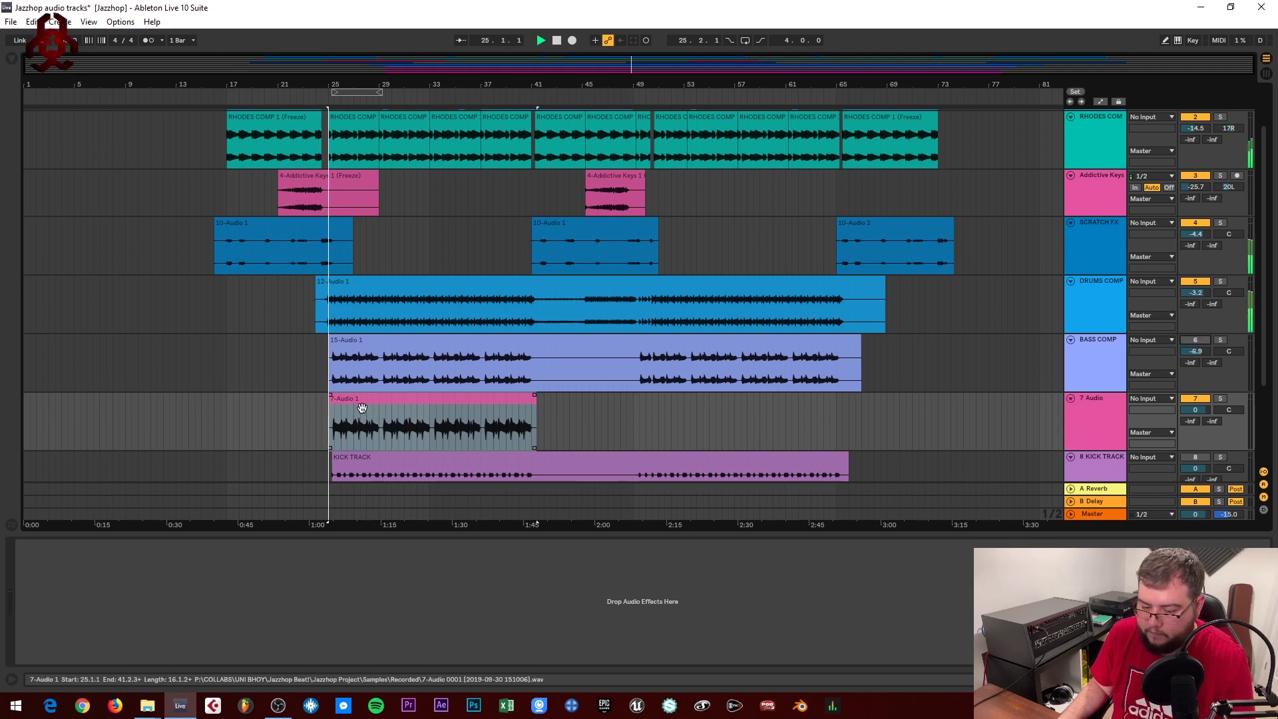
scroll(376, 297, "up", 5)
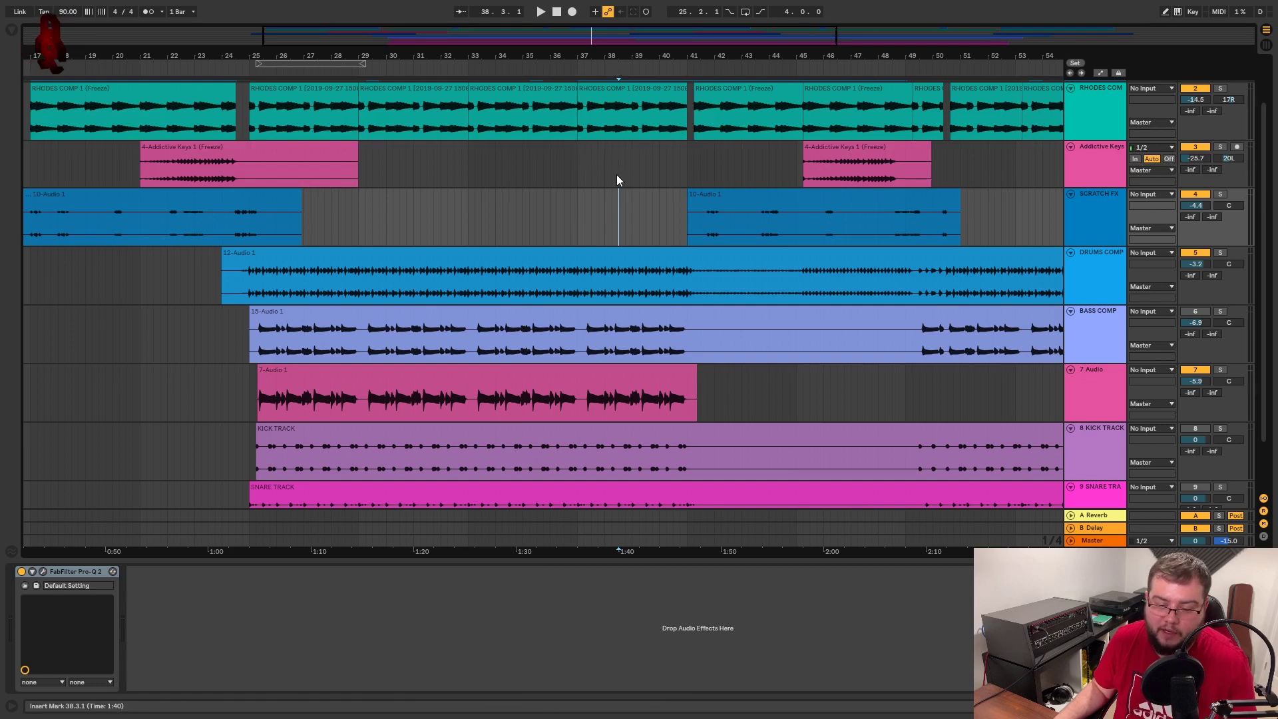
Try a volume of about -5.7 dB on the 7 Audio track, comparing it with the original BASS COMP track
mouse_move(653, 56)
left_mouse_down()
mouse_move(650, 70)
mouse_move(643, 58)
left_mouse_up()
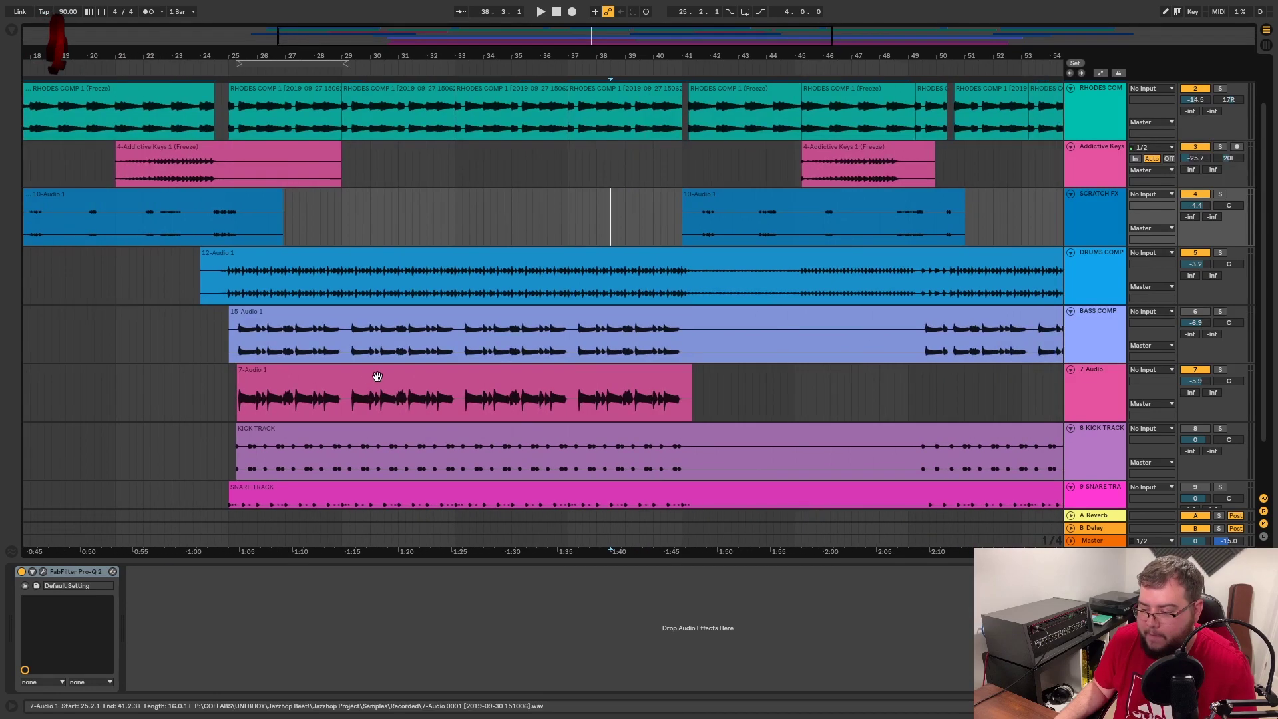
left_click(337, 387)
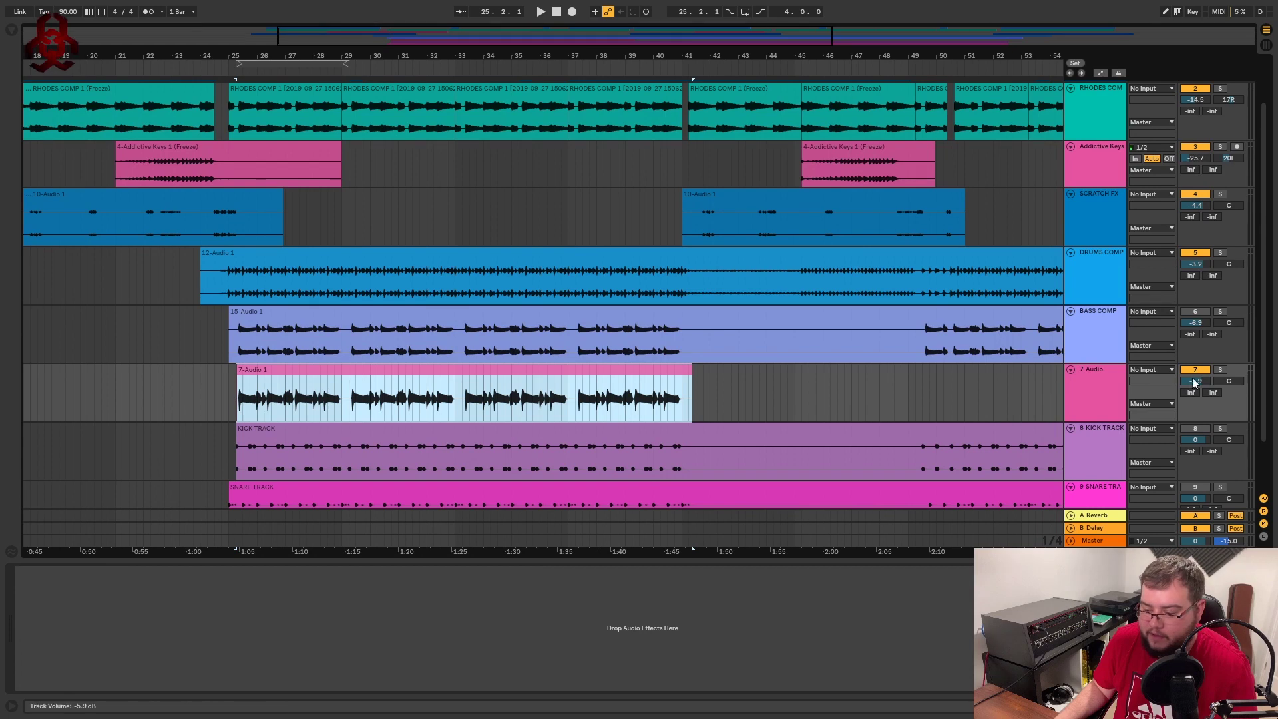
left_click_drag(1195, 382, 1195, 384)
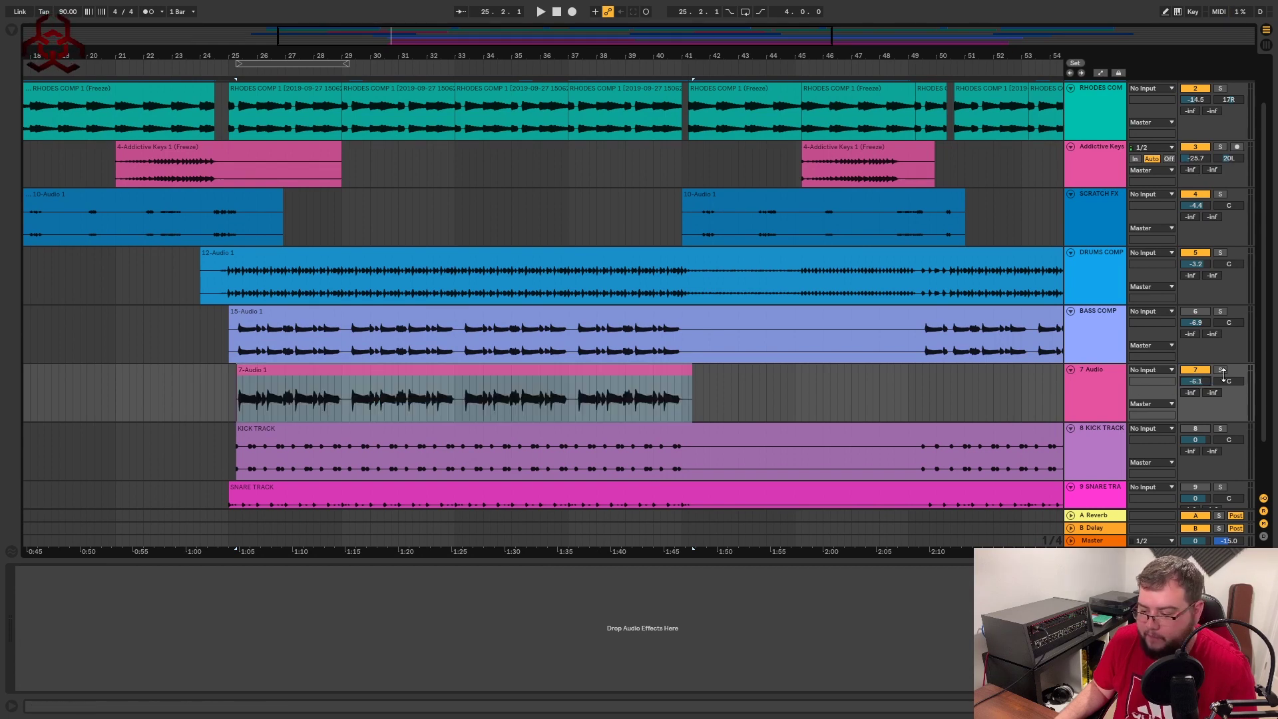
left_click(1088, 318)
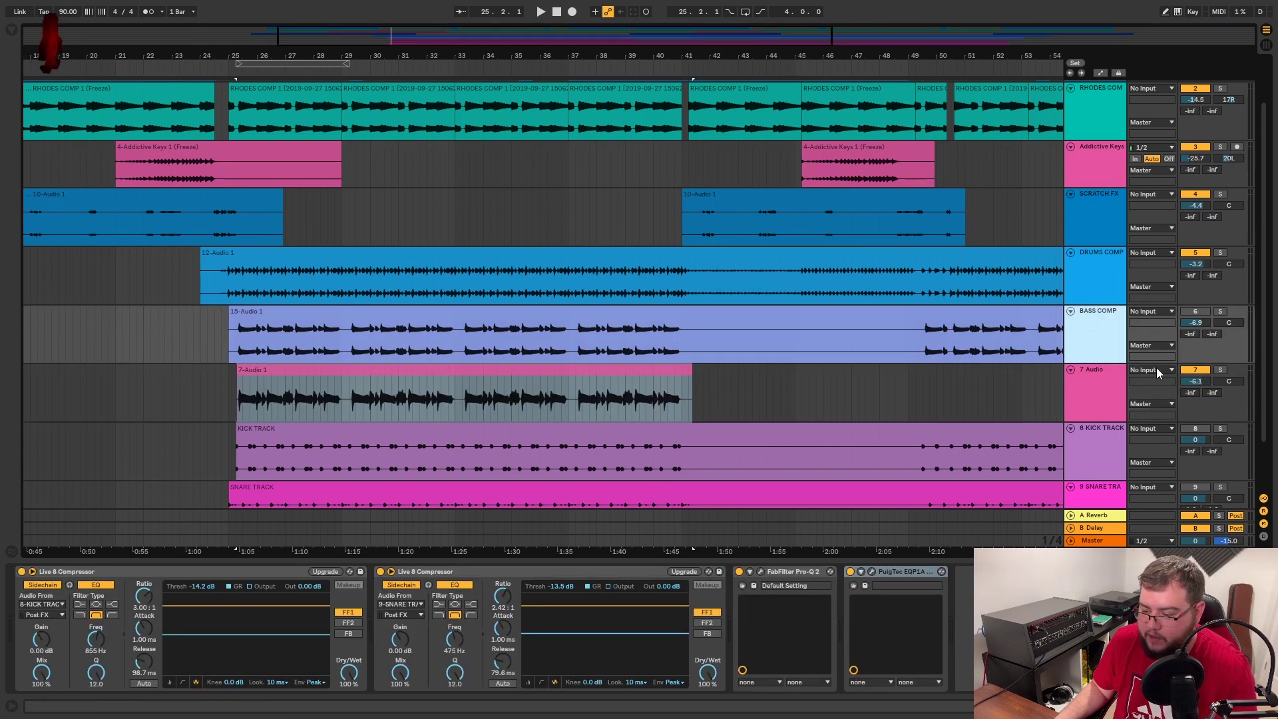
left_click(1201, 381)
left_click(1101, 378)
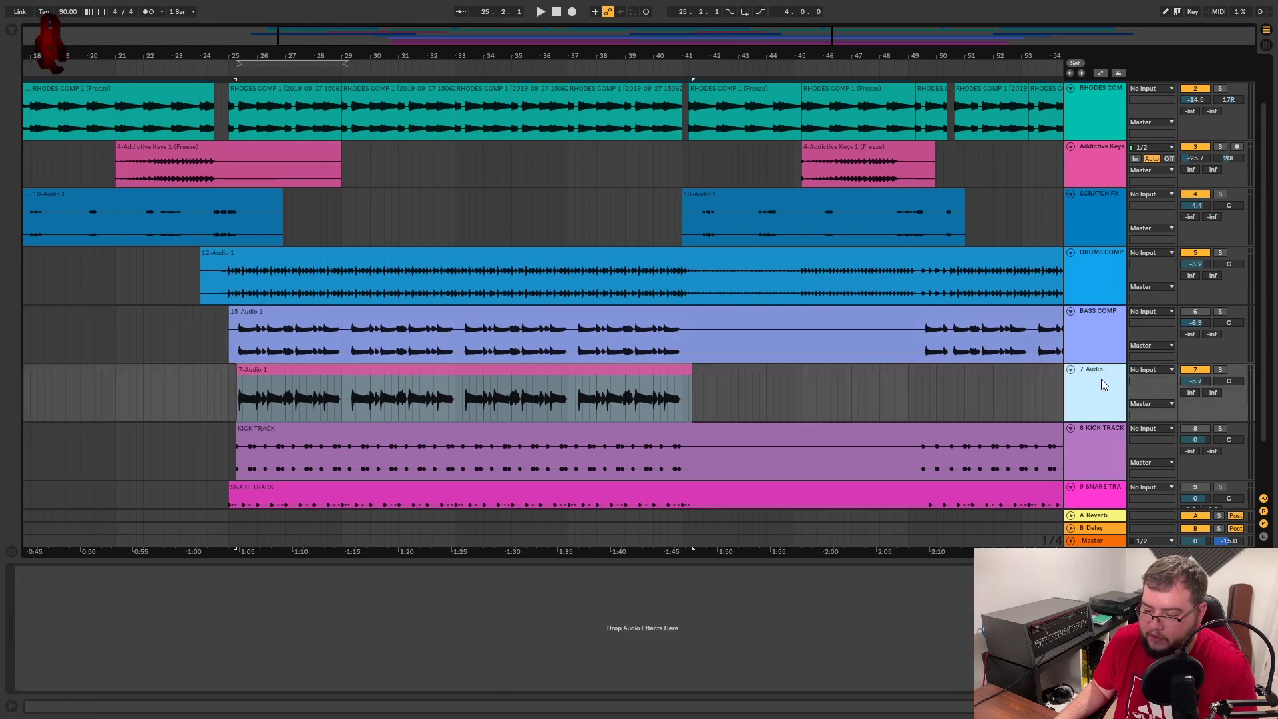
Play the mix from bar 25.2 and fine-tune the 7 Audio track's volume to about -6.4 dB
left_click(239, 408)
left_click(240, 407)
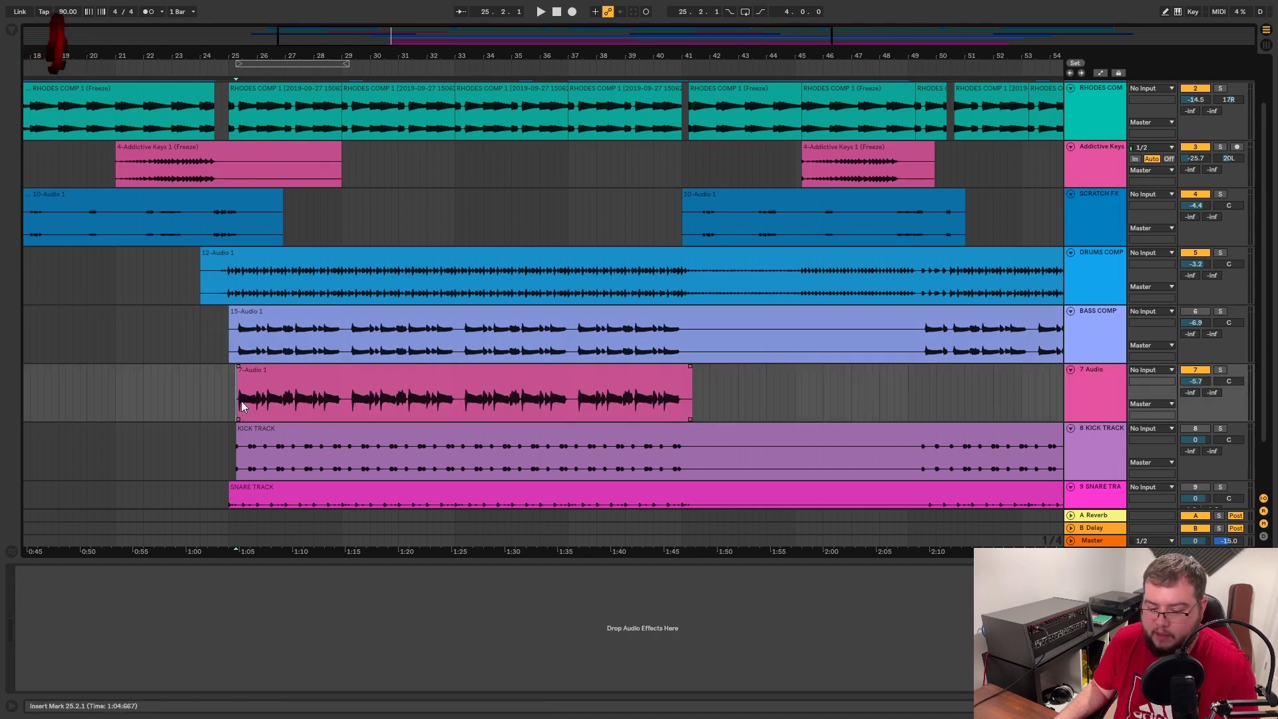
key("space")
left_click_drag(1196, 381, 1200, 381)
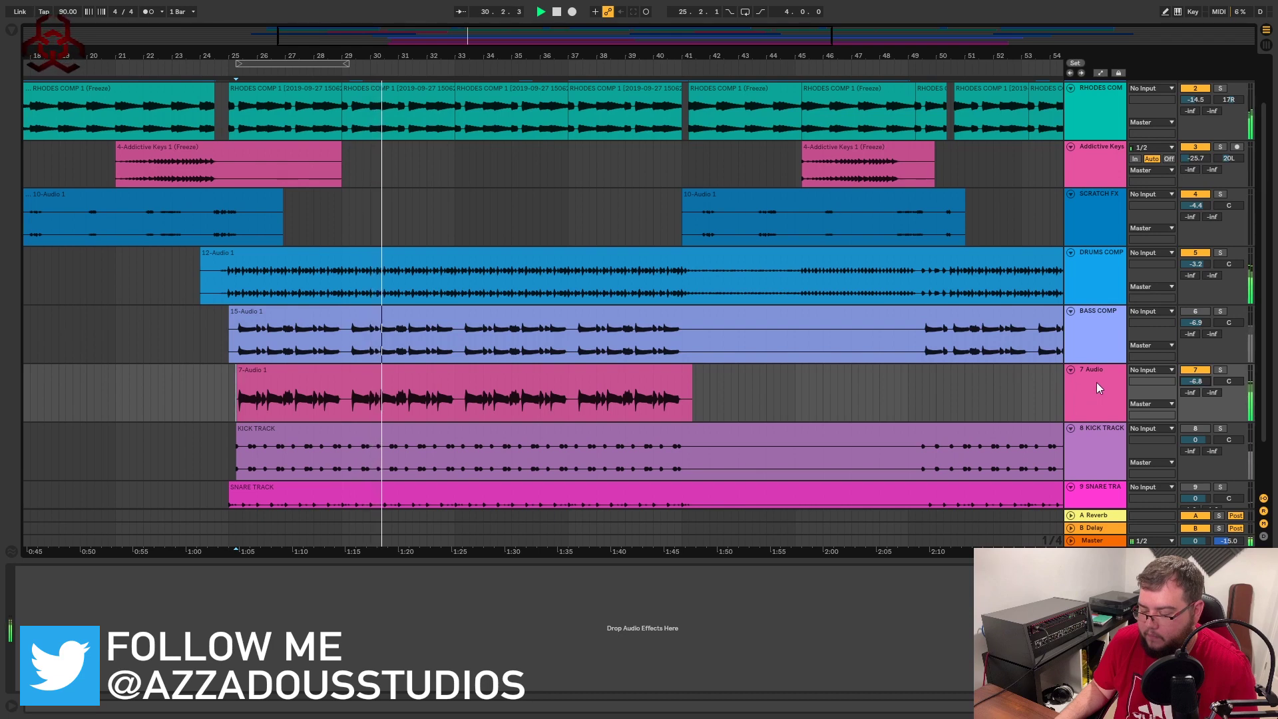
left_click_drag(1184, 381, 1185, 379)
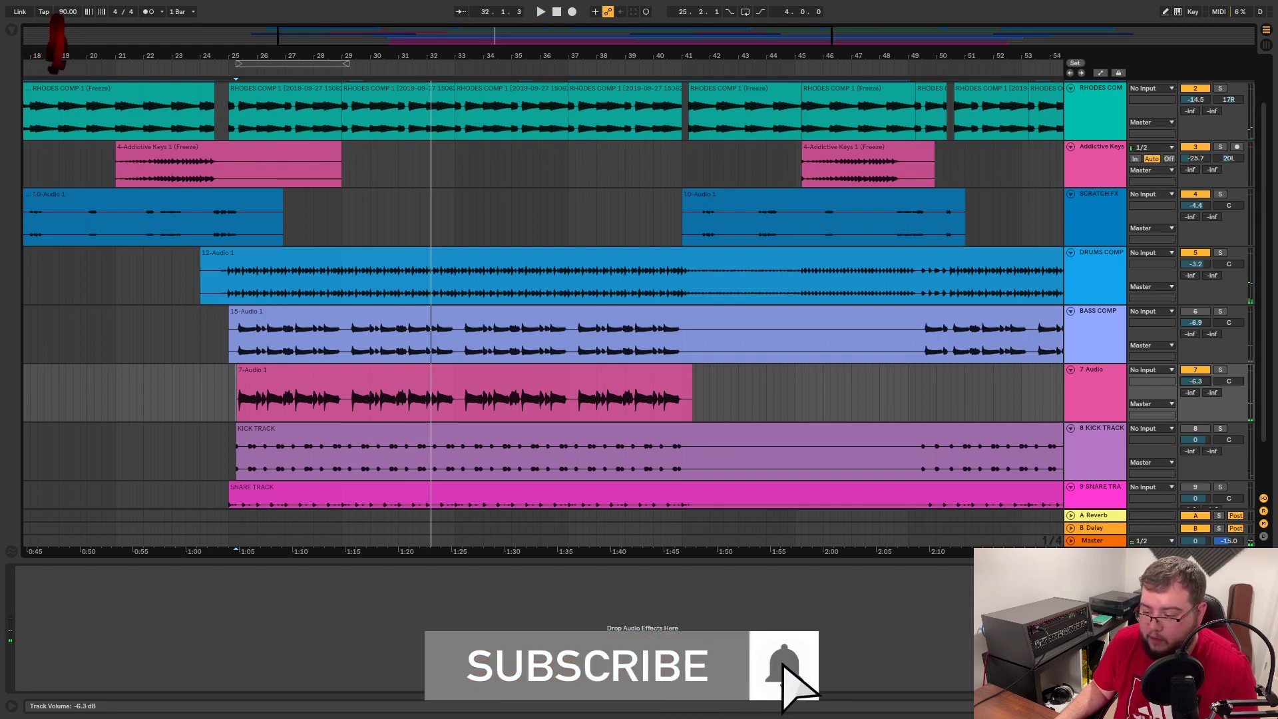
key("space")
left_click_drag(1196, 382, 1197, 380)
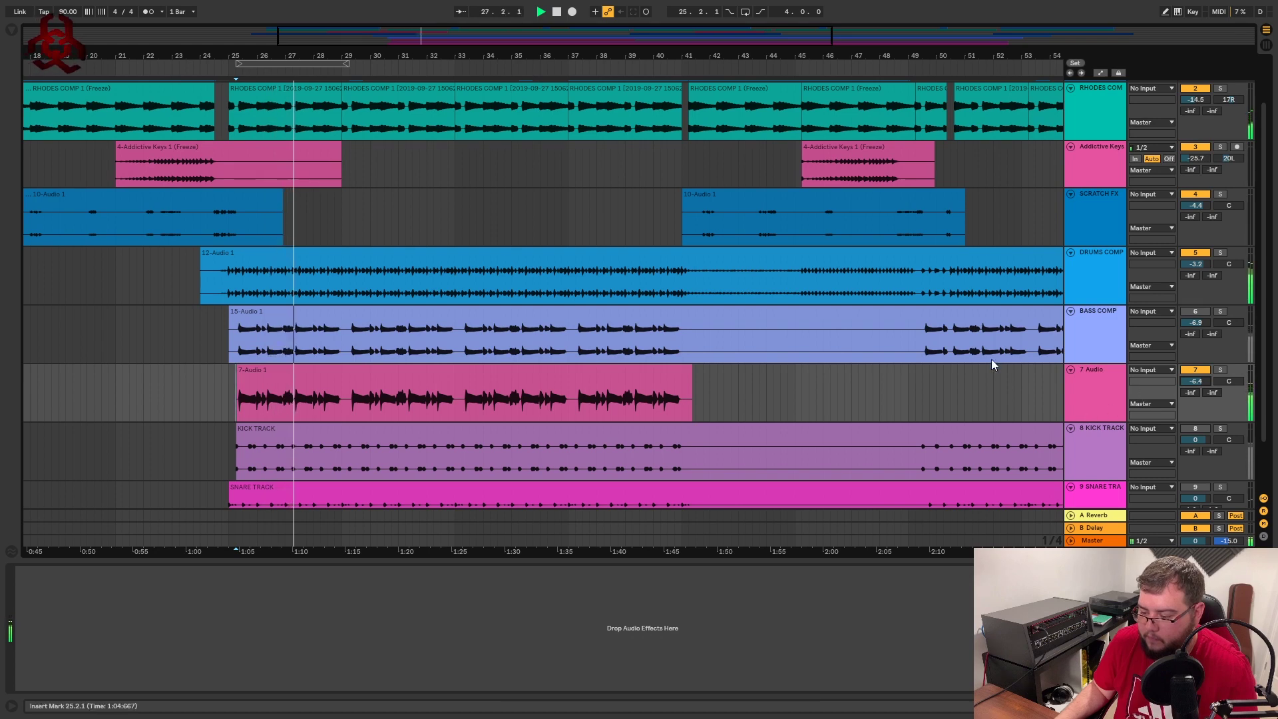
key("space")
Replay the mix from the start of the recorded bass clip on the 7 Audio track to check its level
left_click_drag(446, 56, 482, 54)
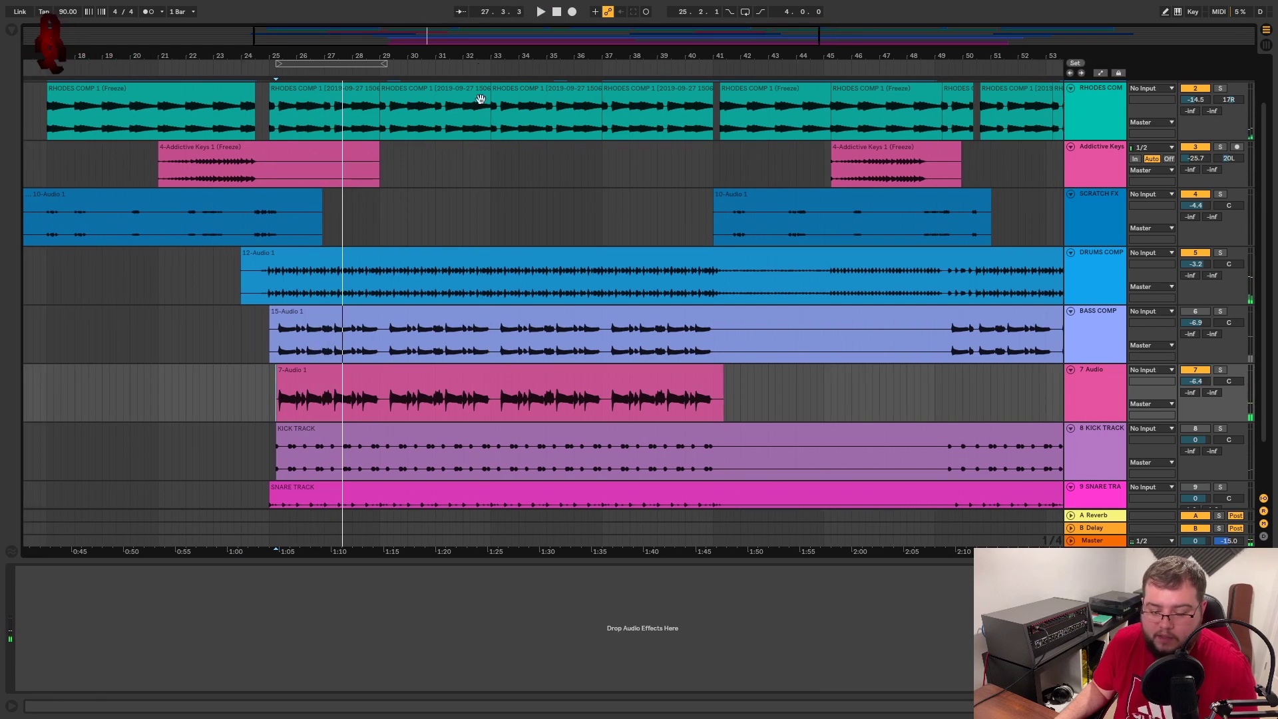
left_click(277, 389)
key("space")
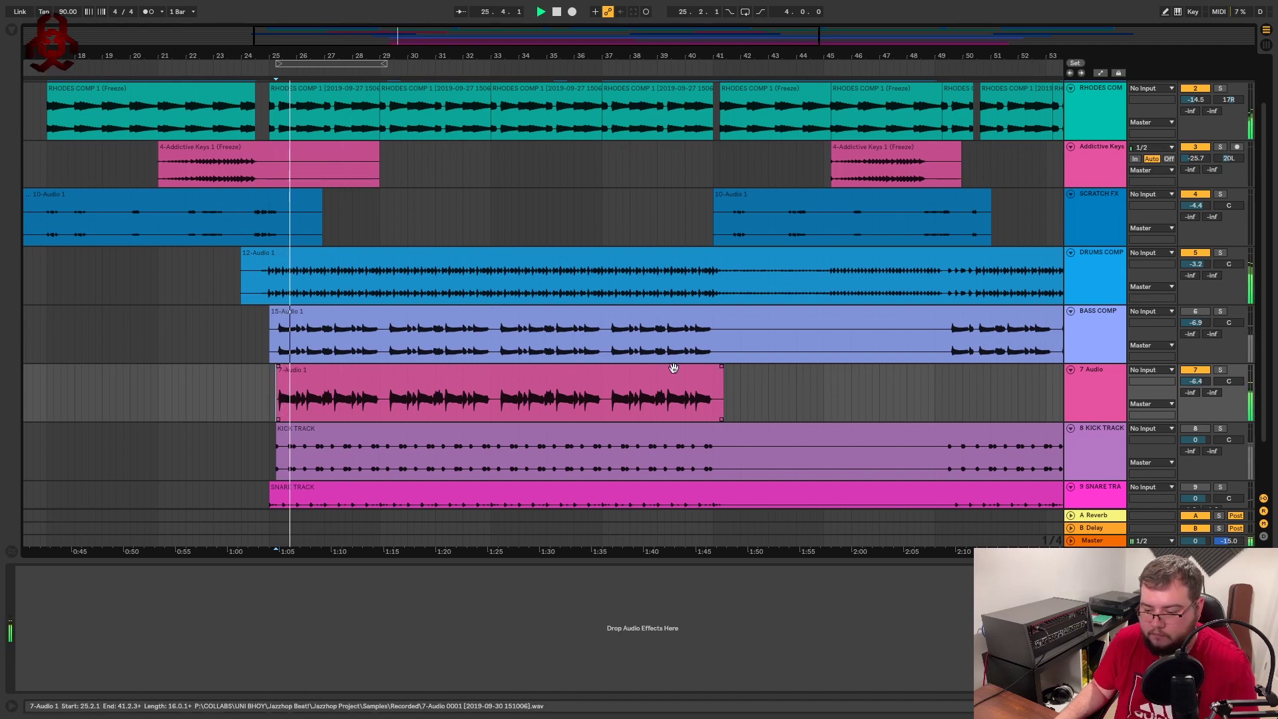
Copy the recorded bass clip on the 7 Audio track to about bar 49.3 and align its waveform with the second BASS COMP section
key("space")
left_click_drag(715, 56, 622, 53)
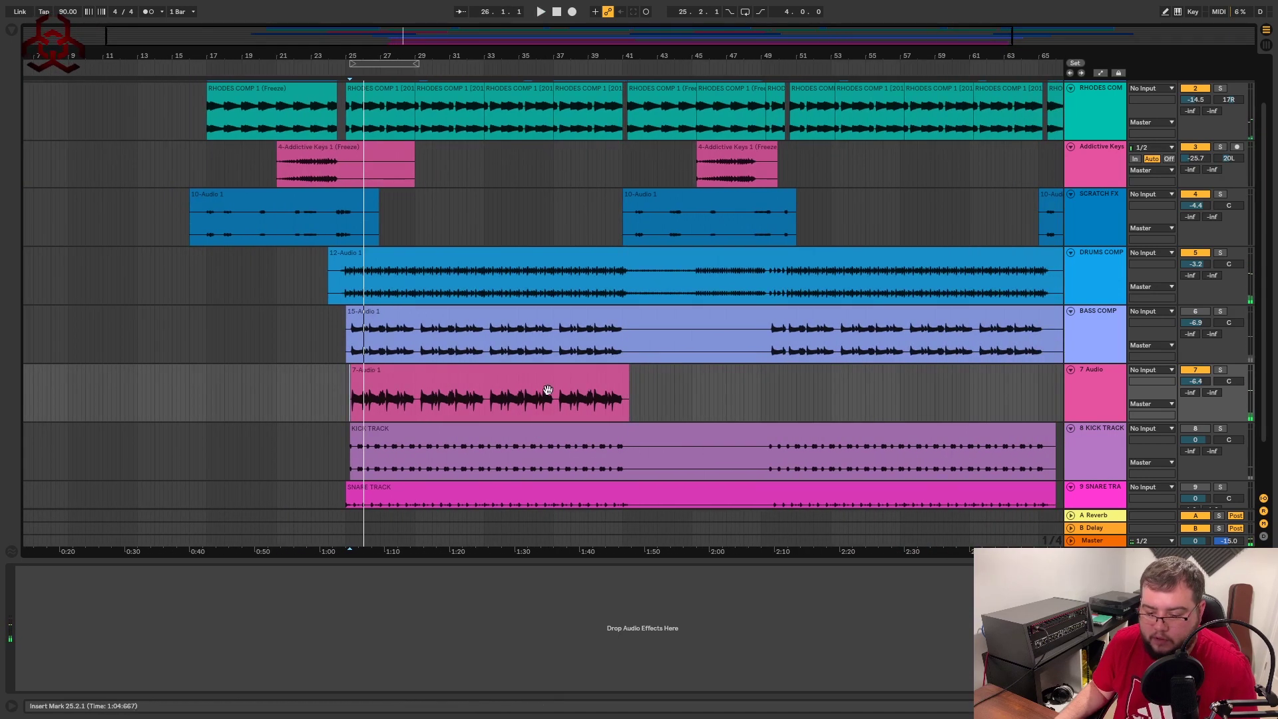
left_click(448, 378)
left_click_drag(412, 377, 828, 390)
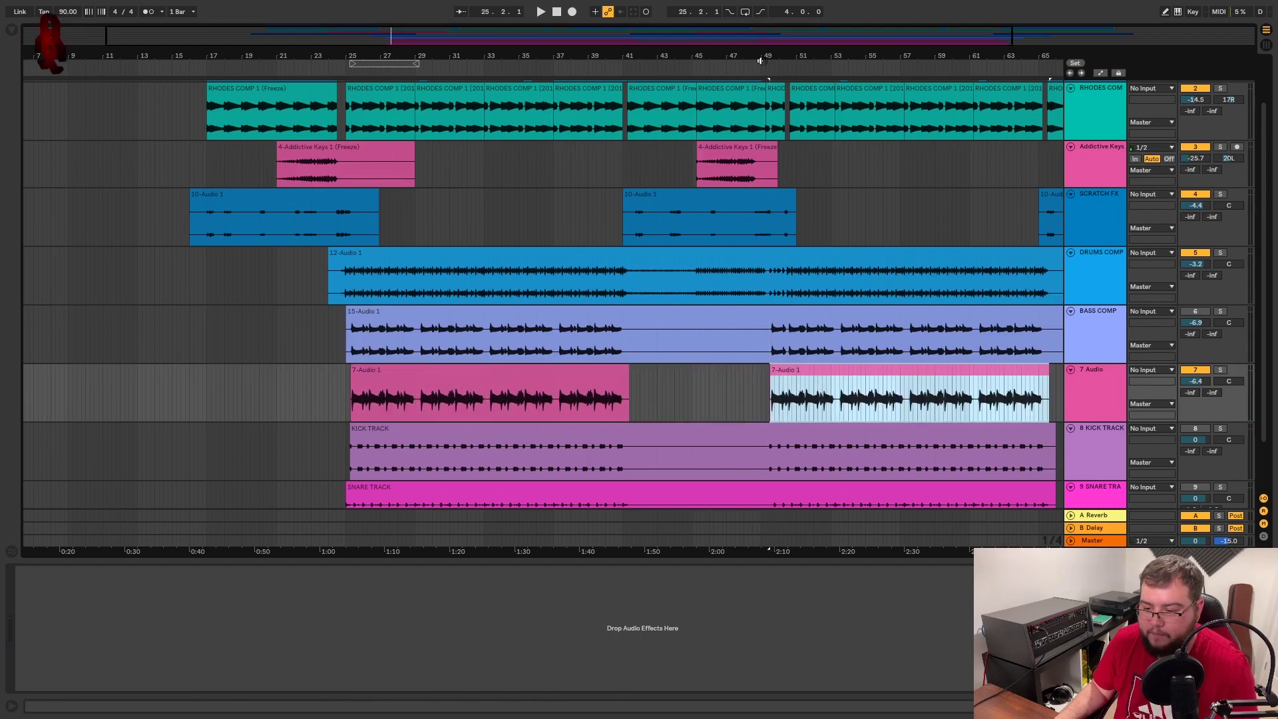
left_click_drag(771, 56, 525, 156)
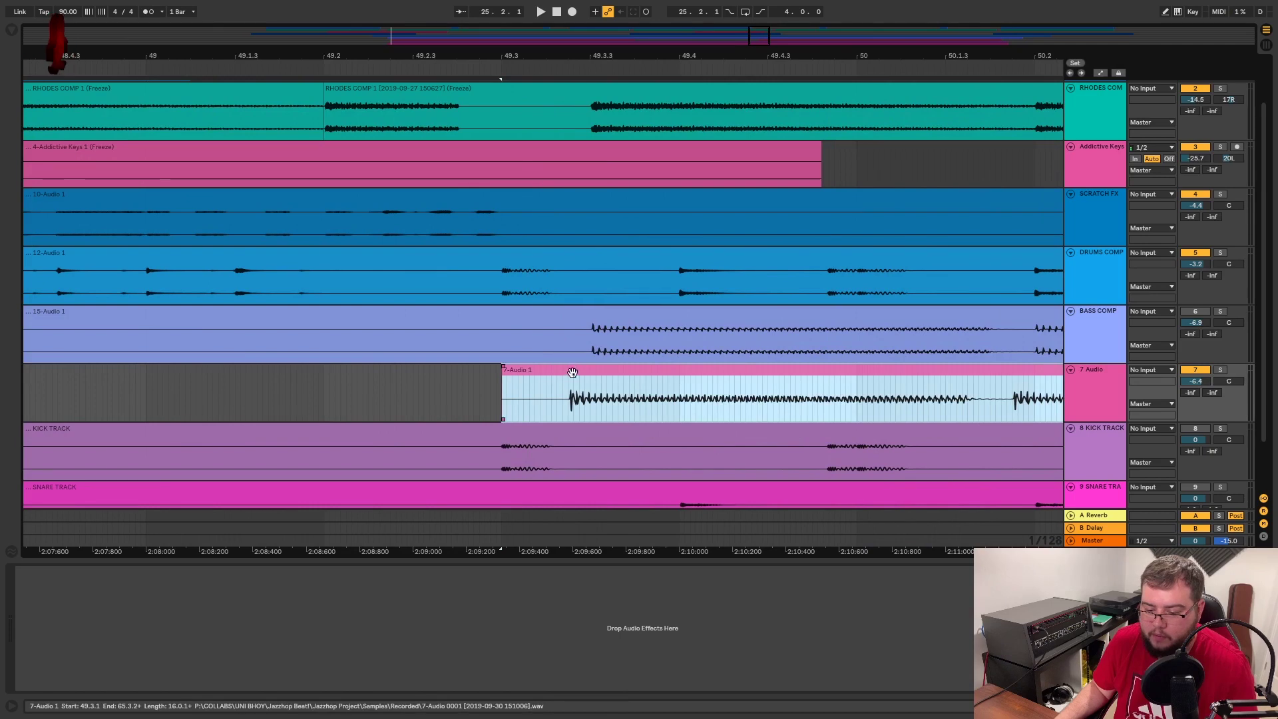
left_click_drag(577, 373, 601, 379)
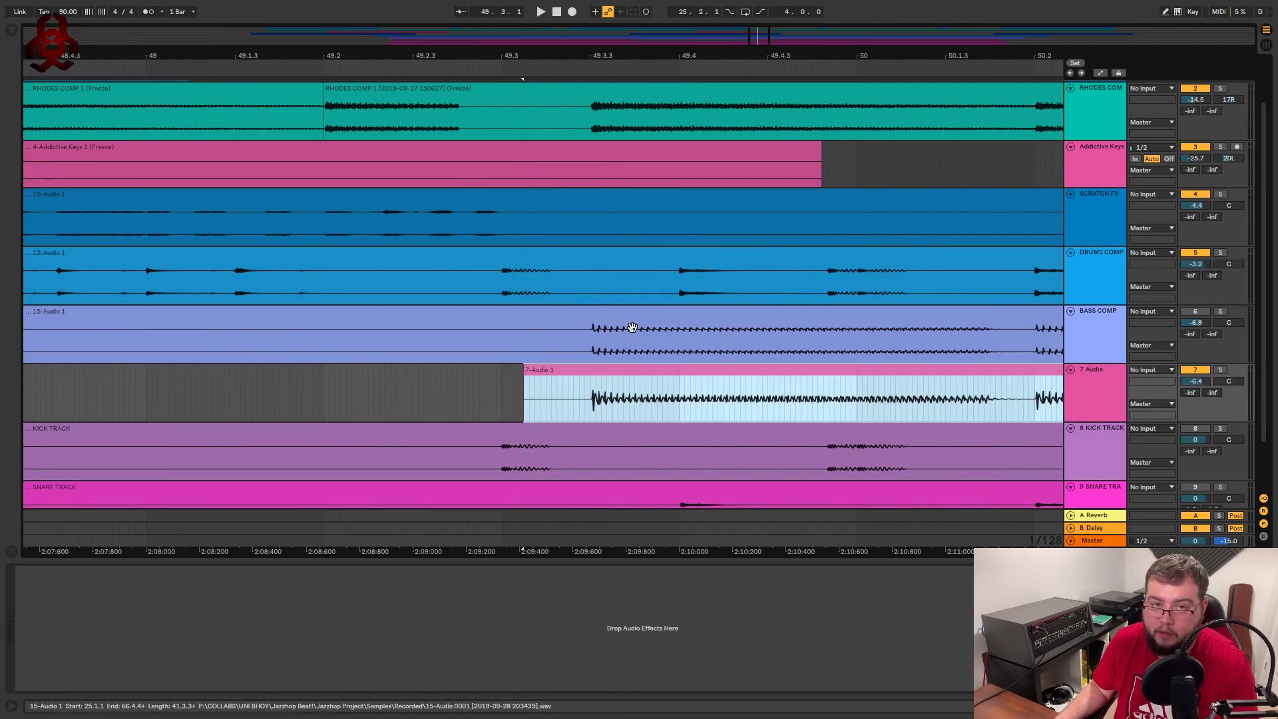
Play the full mix from the start of the copied bass clip near bar 49.3 to check the second section
left_click_drag(671, 56, 585, 5)
key("space")
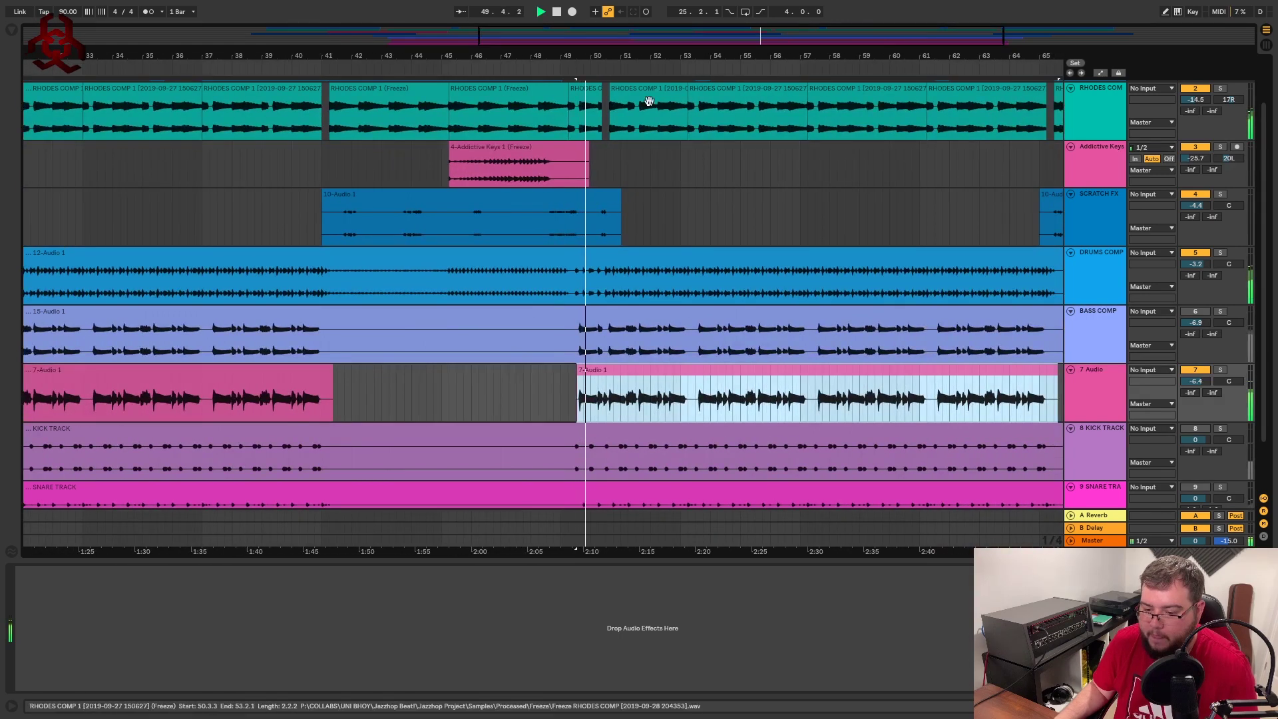
left_click_drag(622, 54, 653, 14)
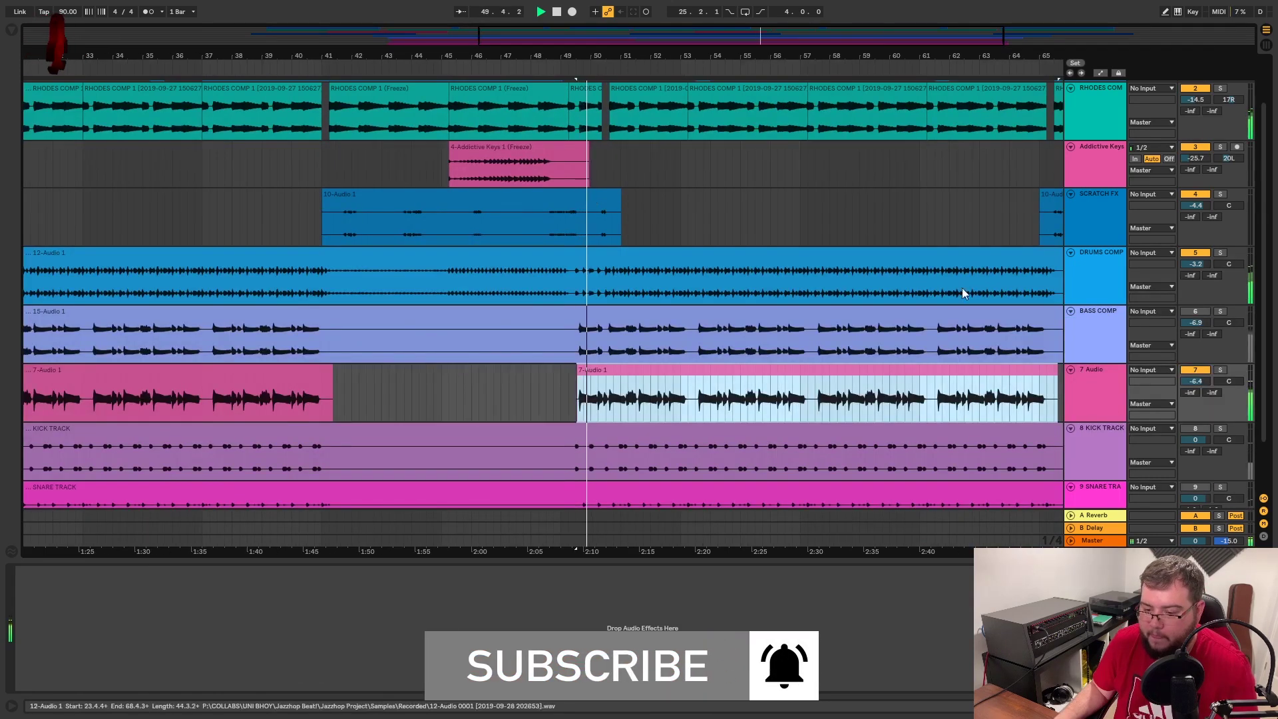
left_click_drag(620, 56, 655, 27)
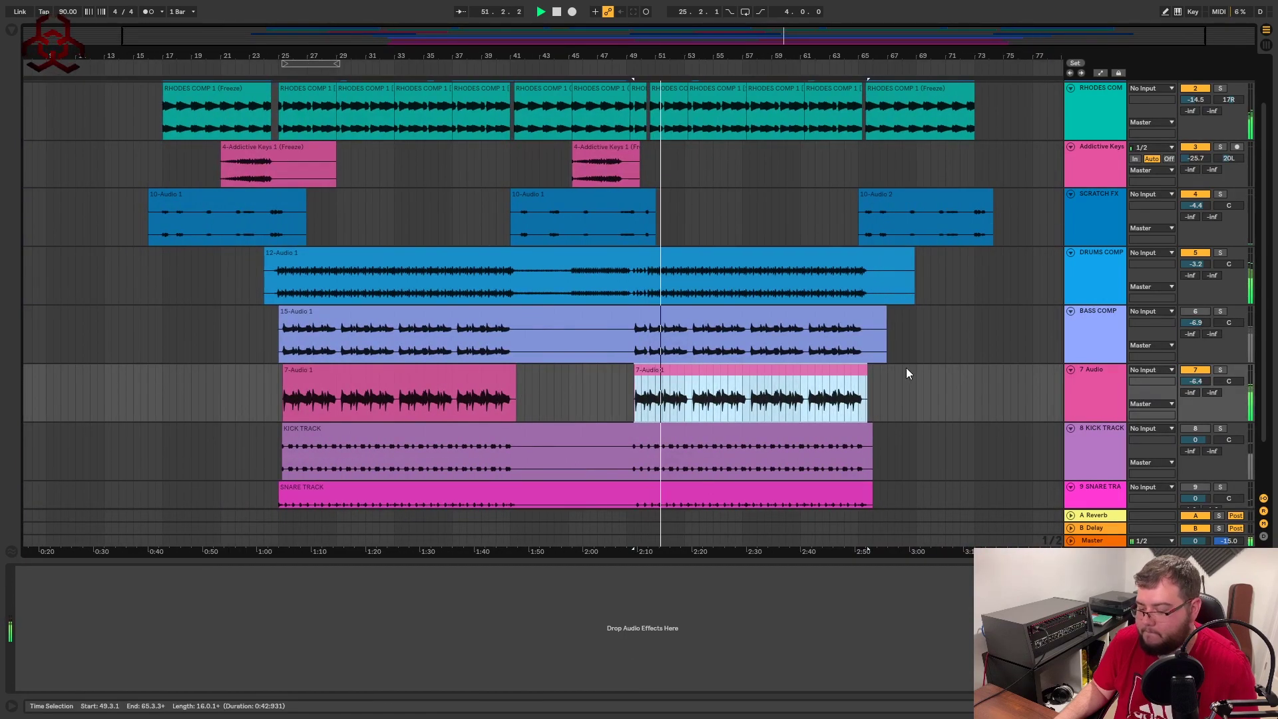